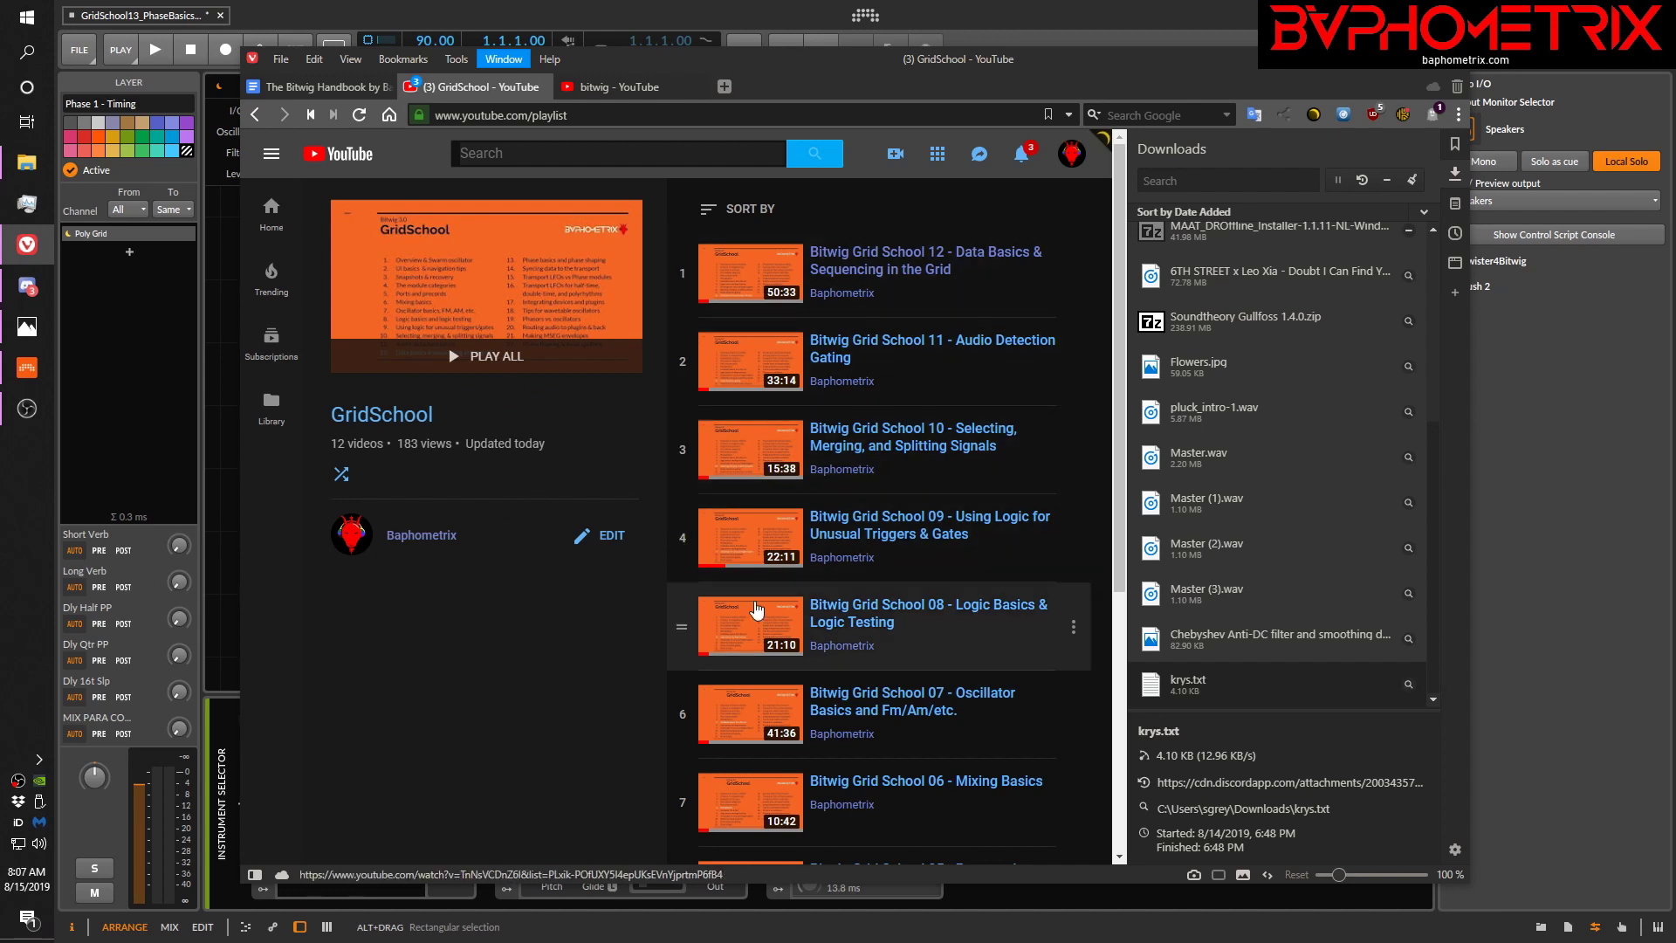
# Step: Look through the GridSchool playlist's twelve lessons and switch back to the Bitwig Studio project
pyautogui.scroll(-5, 834, 392)
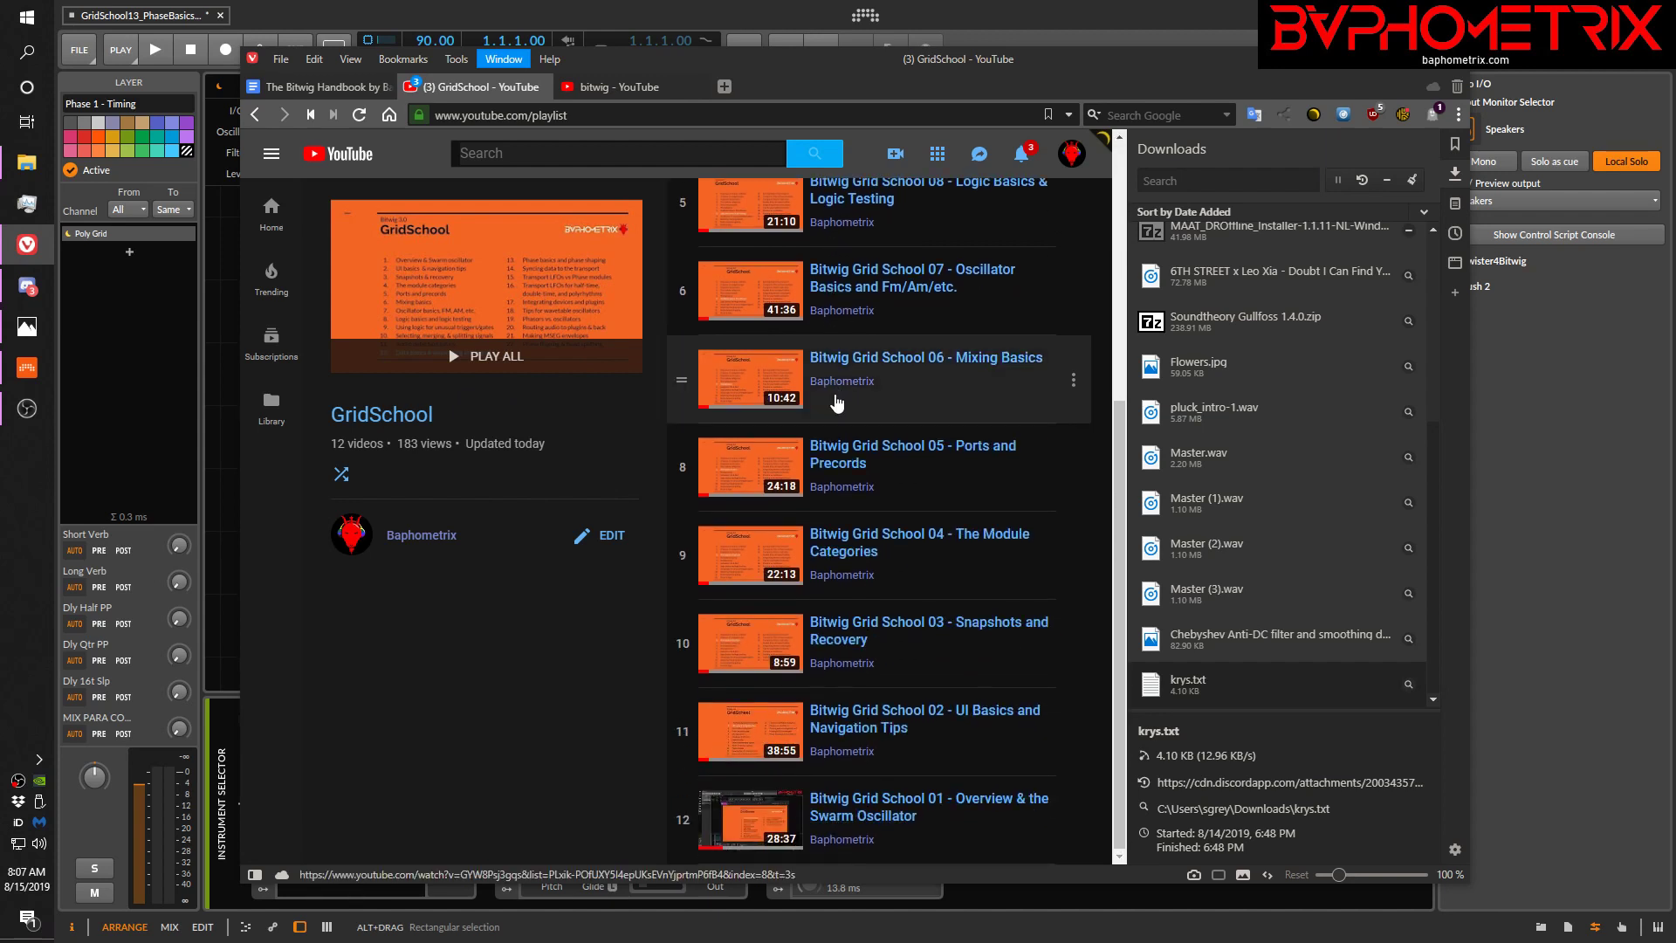
pyautogui.scroll(5, 837, 402)
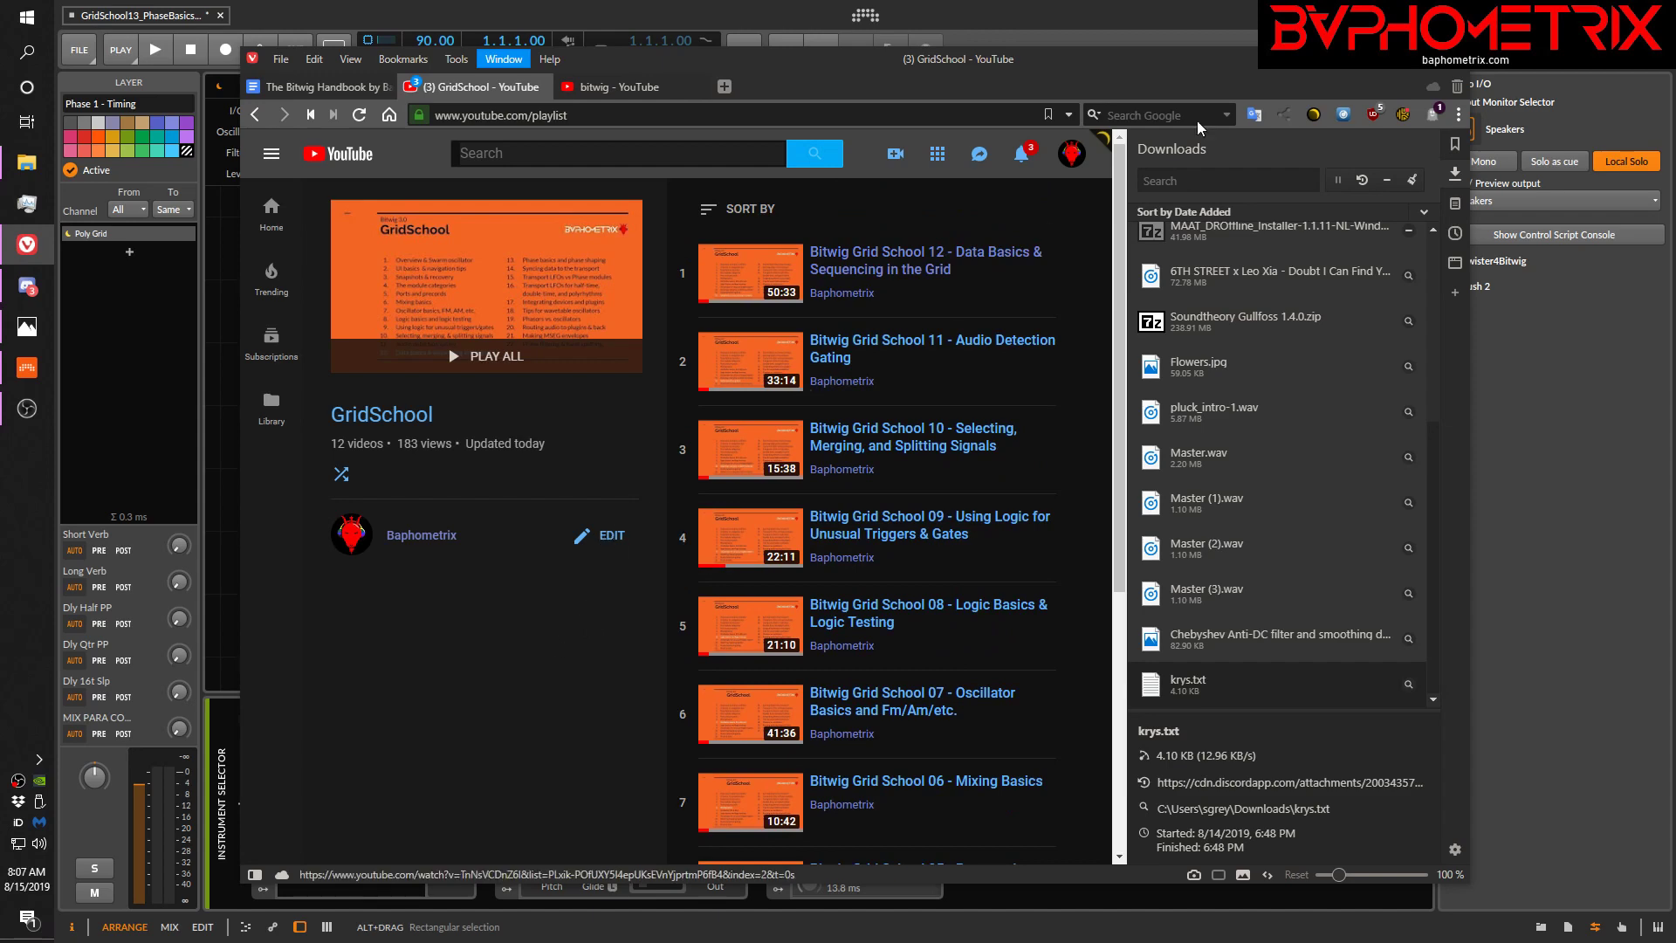
pyautogui.click(1161, 25)
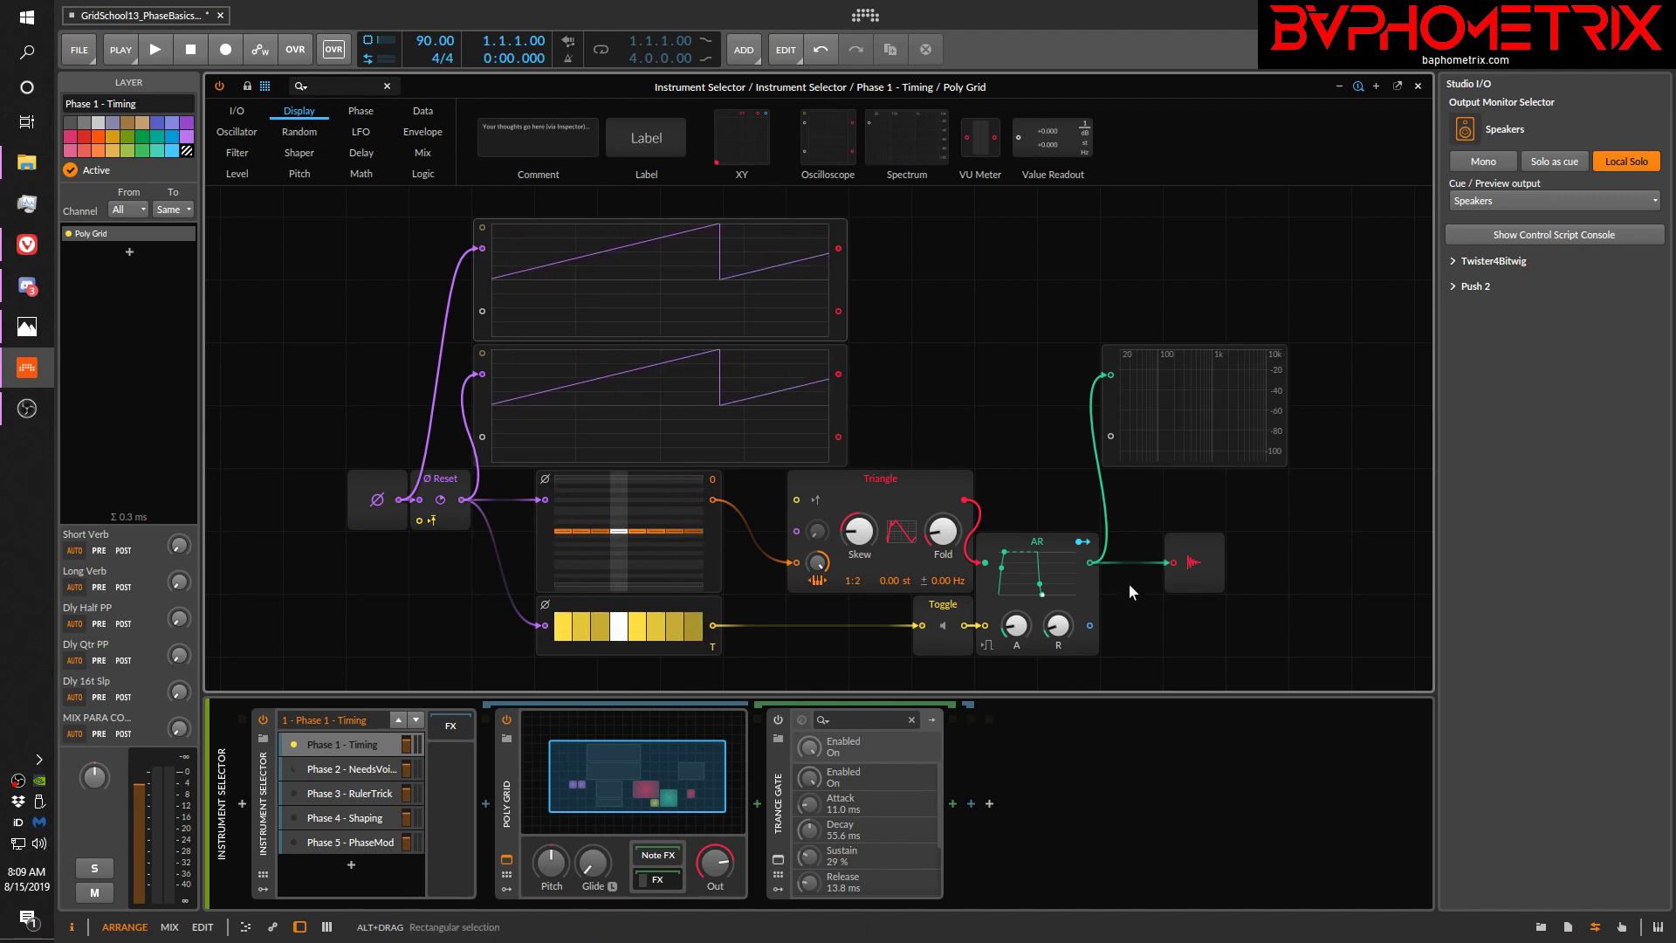
# Step: Audition the Phase 1 - Timing patch by switching its Toggle module on and off, and display the Poly Grid device's settings
pyautogui.click(947, 626)
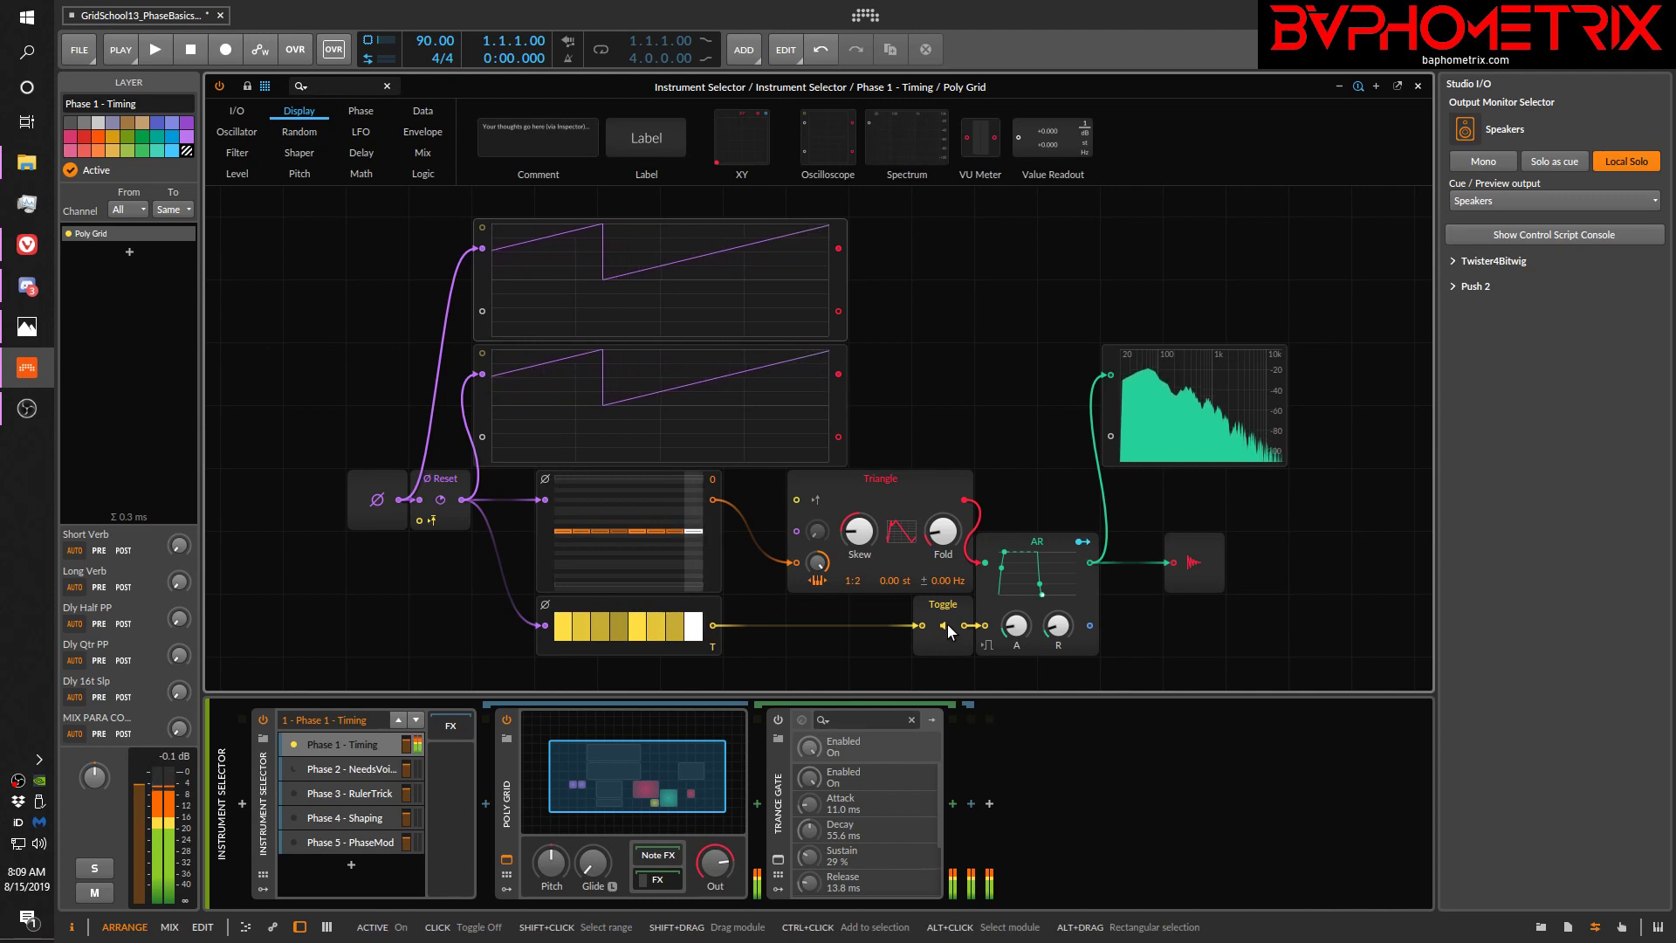
pyautogui.click(948, 626)
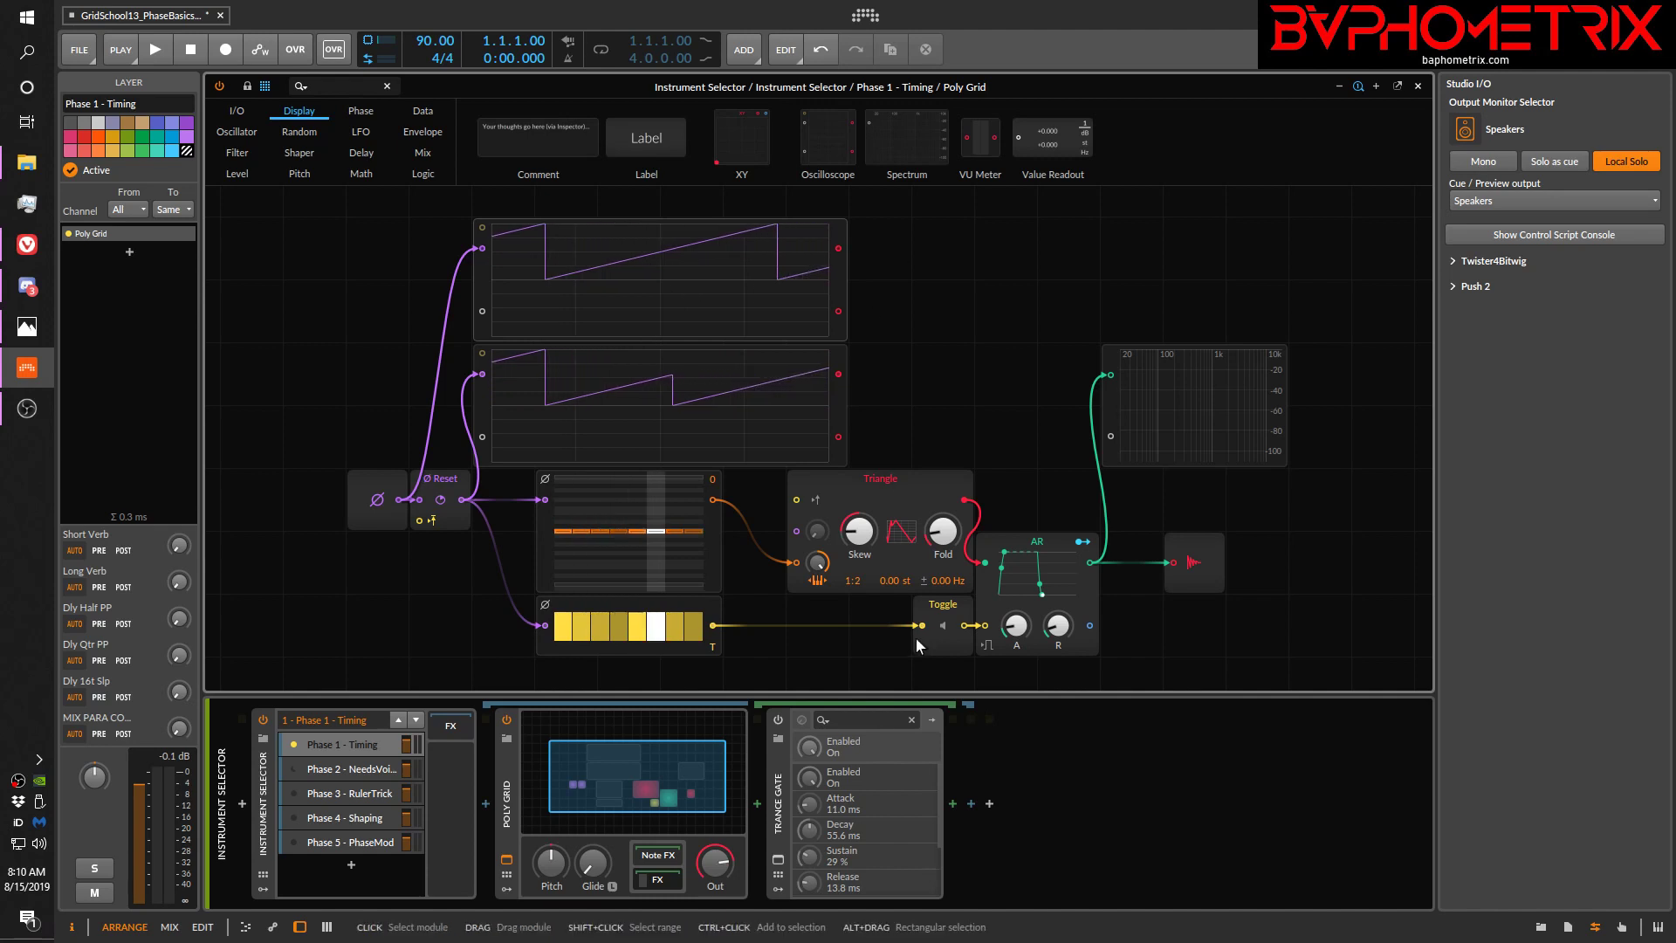
pyautogui.click(942, 625)
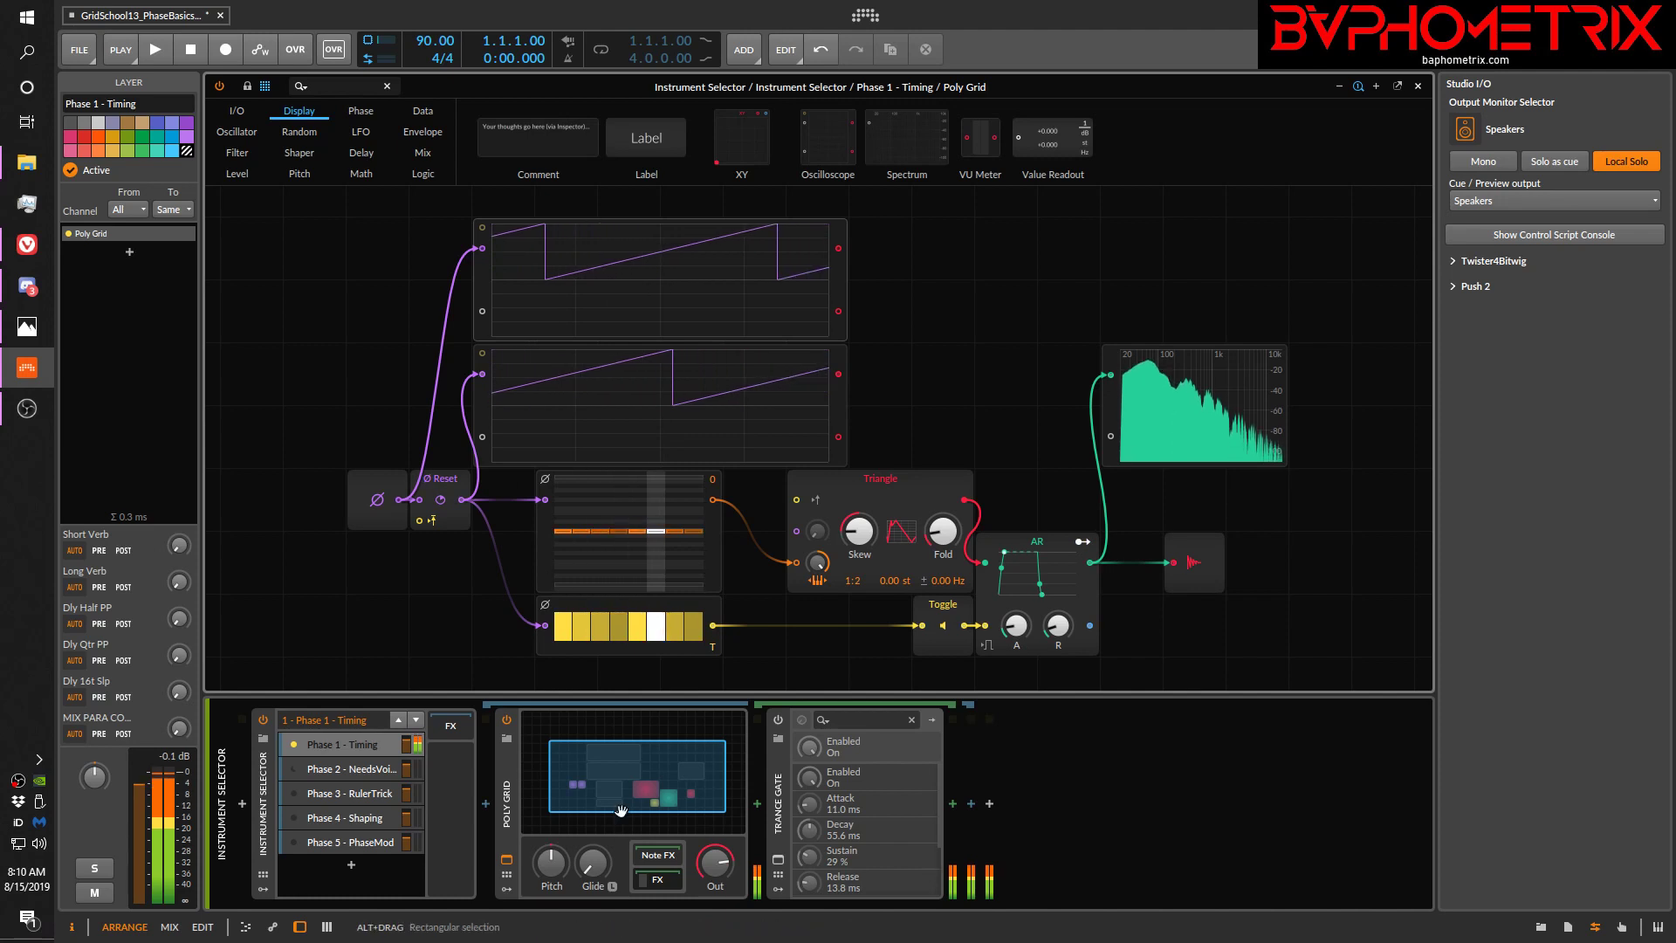
pyautogui.click(509, 810)
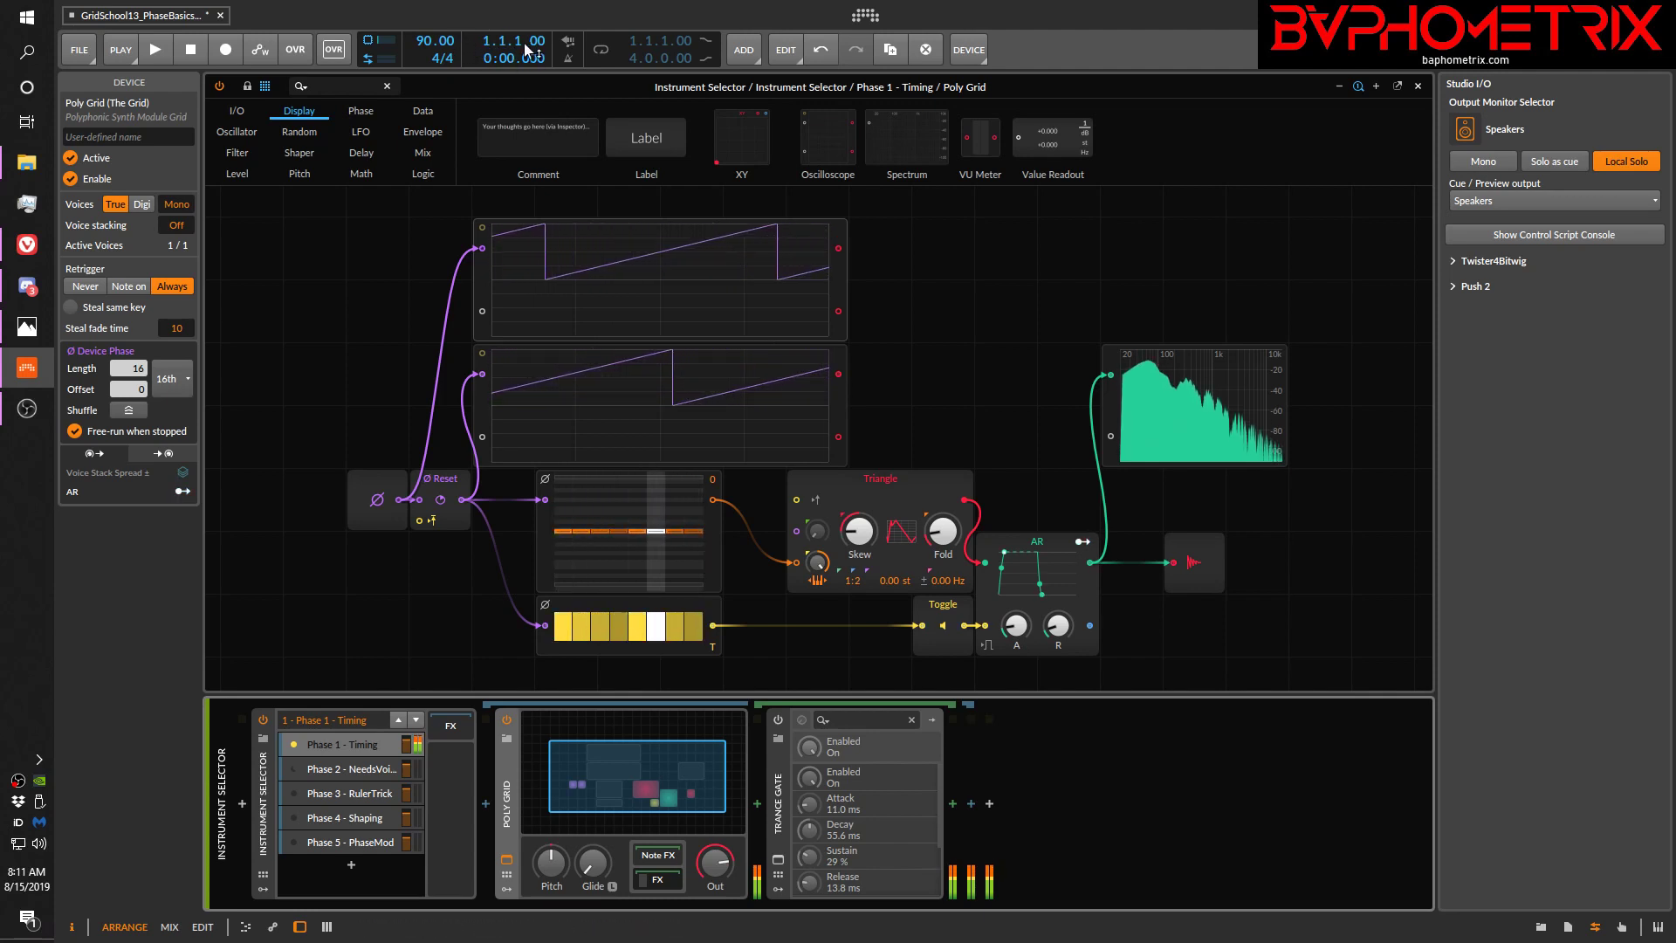
pyautogui.click(945, 626)
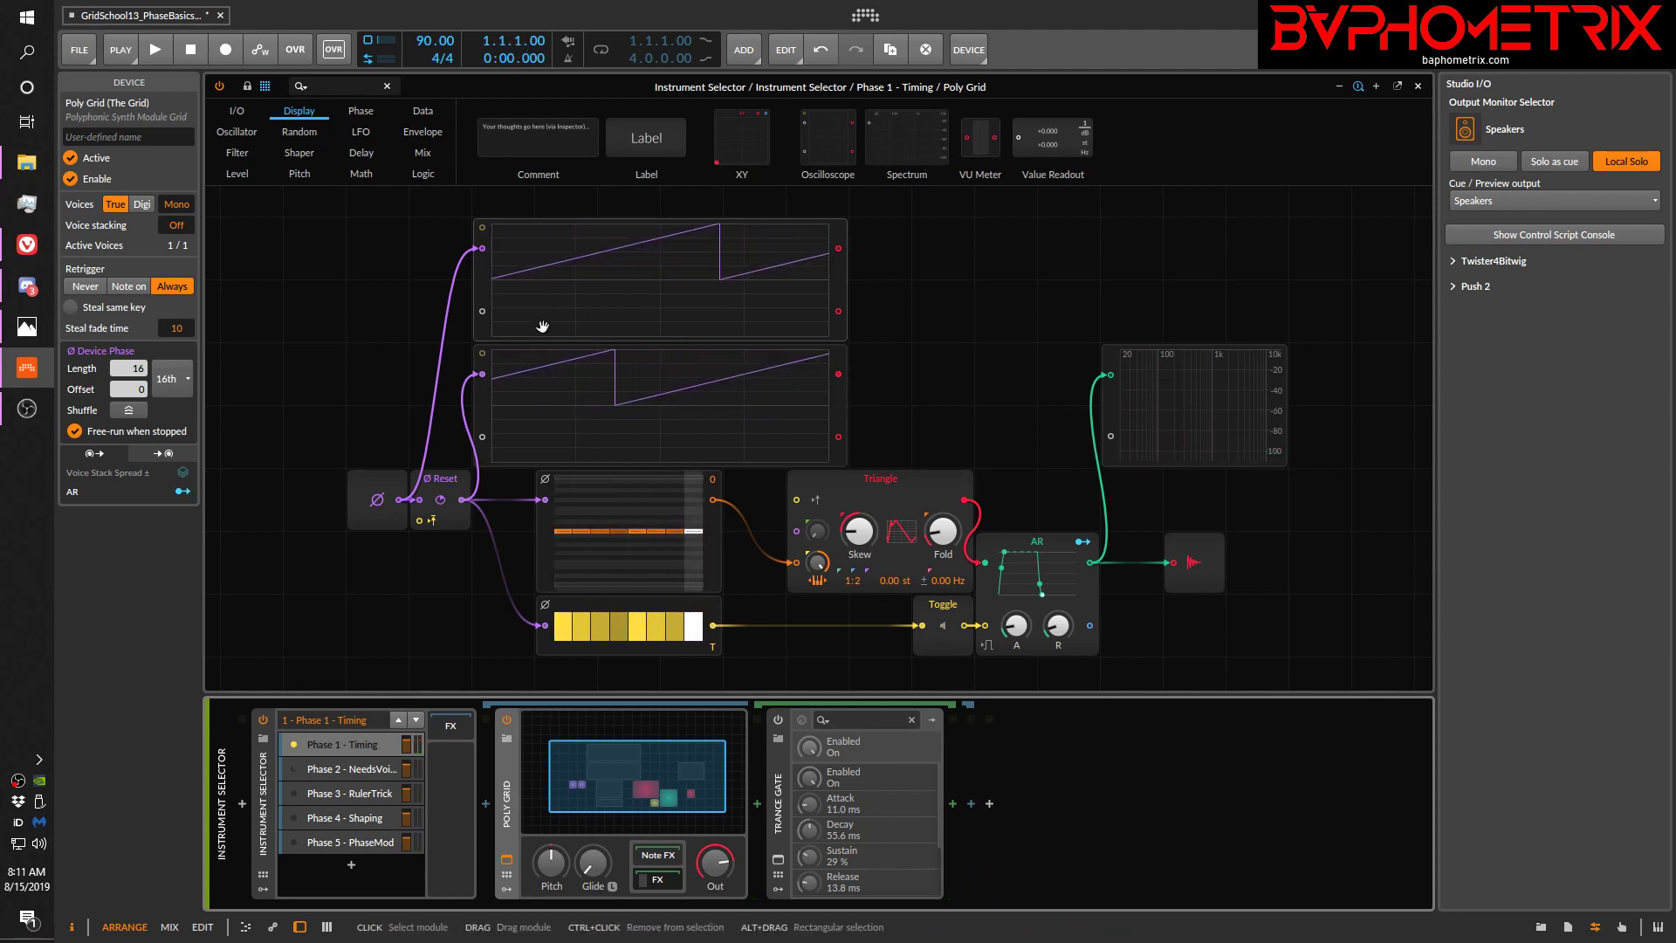
# Step: Start and stop the transport repeatedly to compare how the phase signals behave in the two oscilloscopes
pyautogui.press('space')
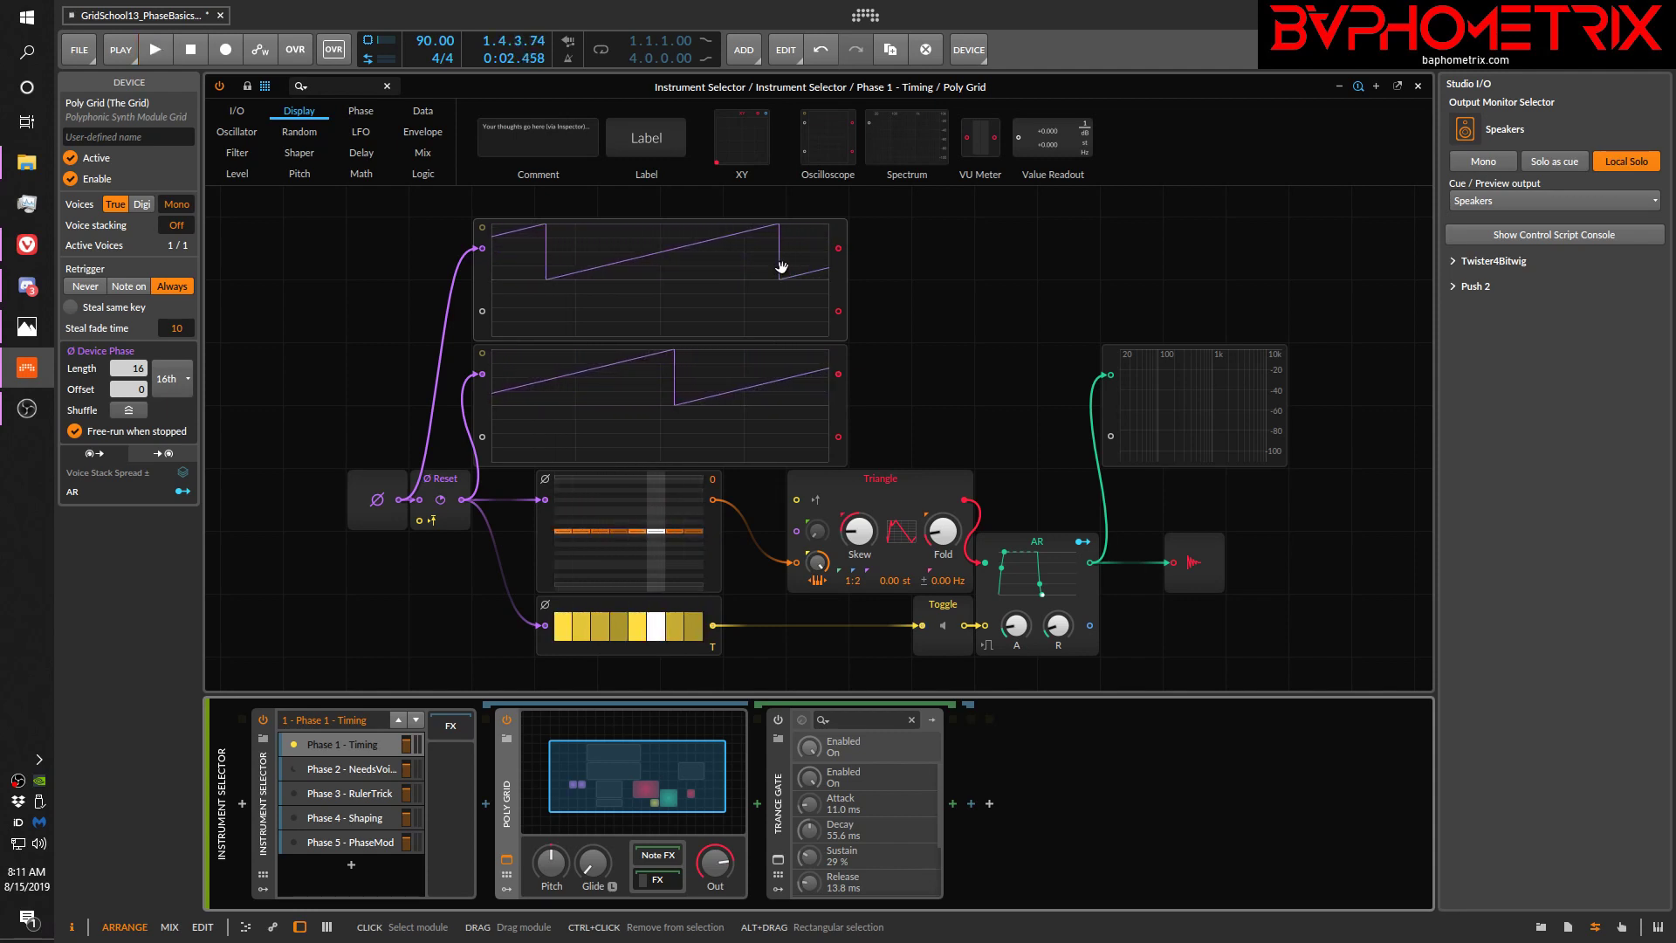
pyautogui.press('space')
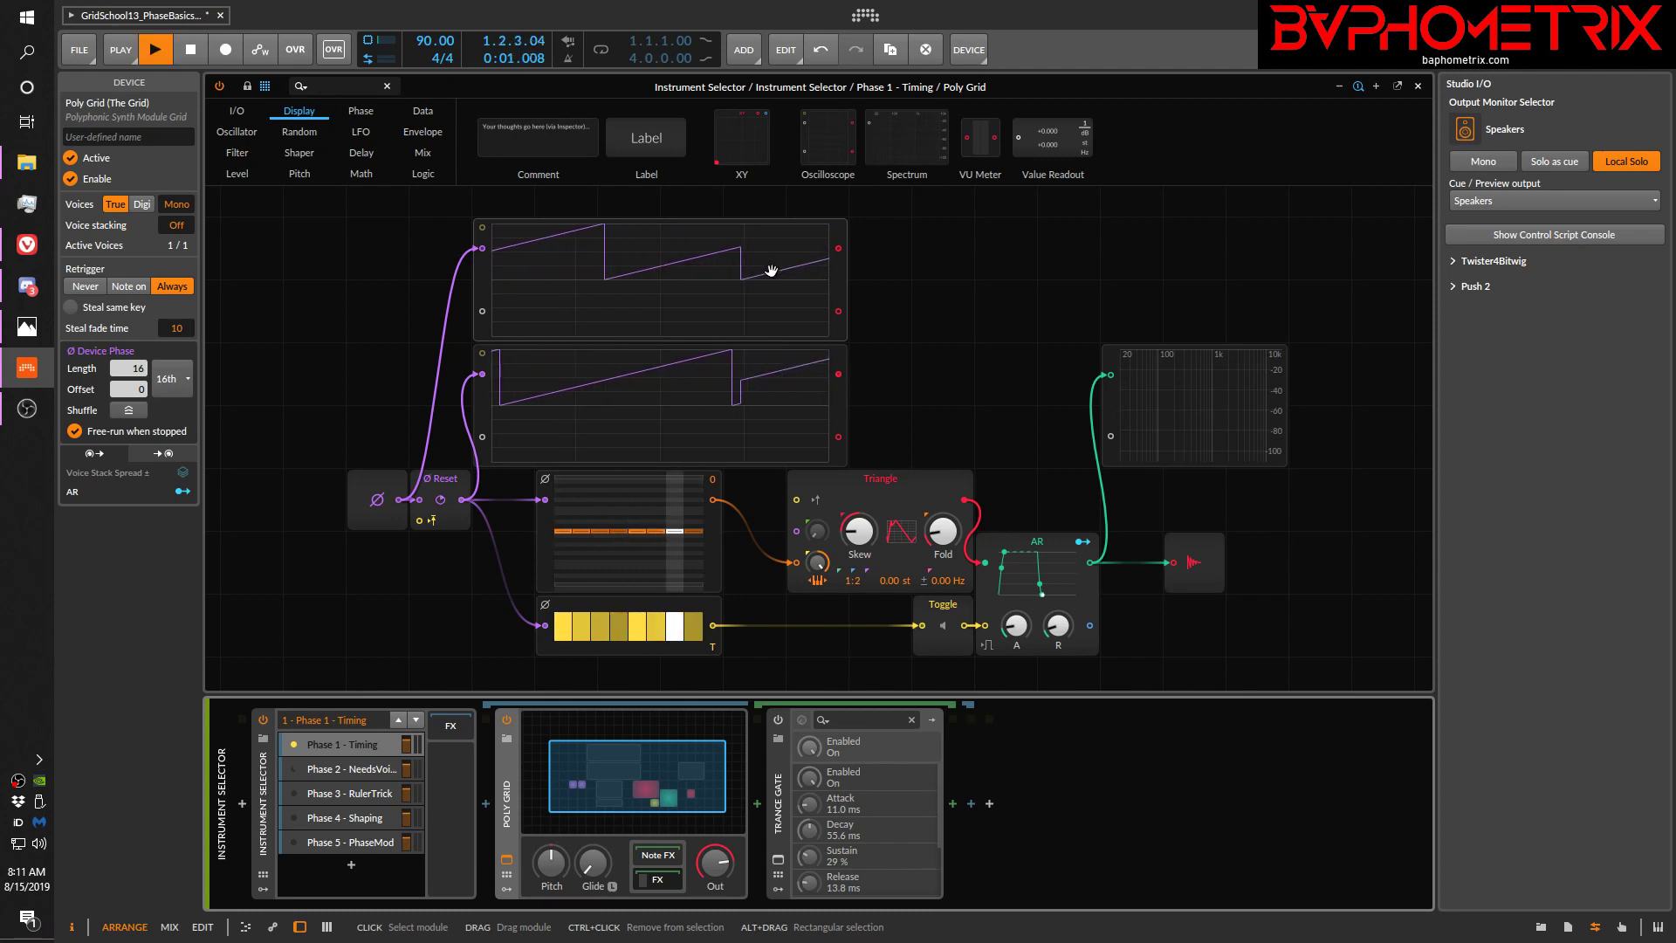
pyautogui.press('space')
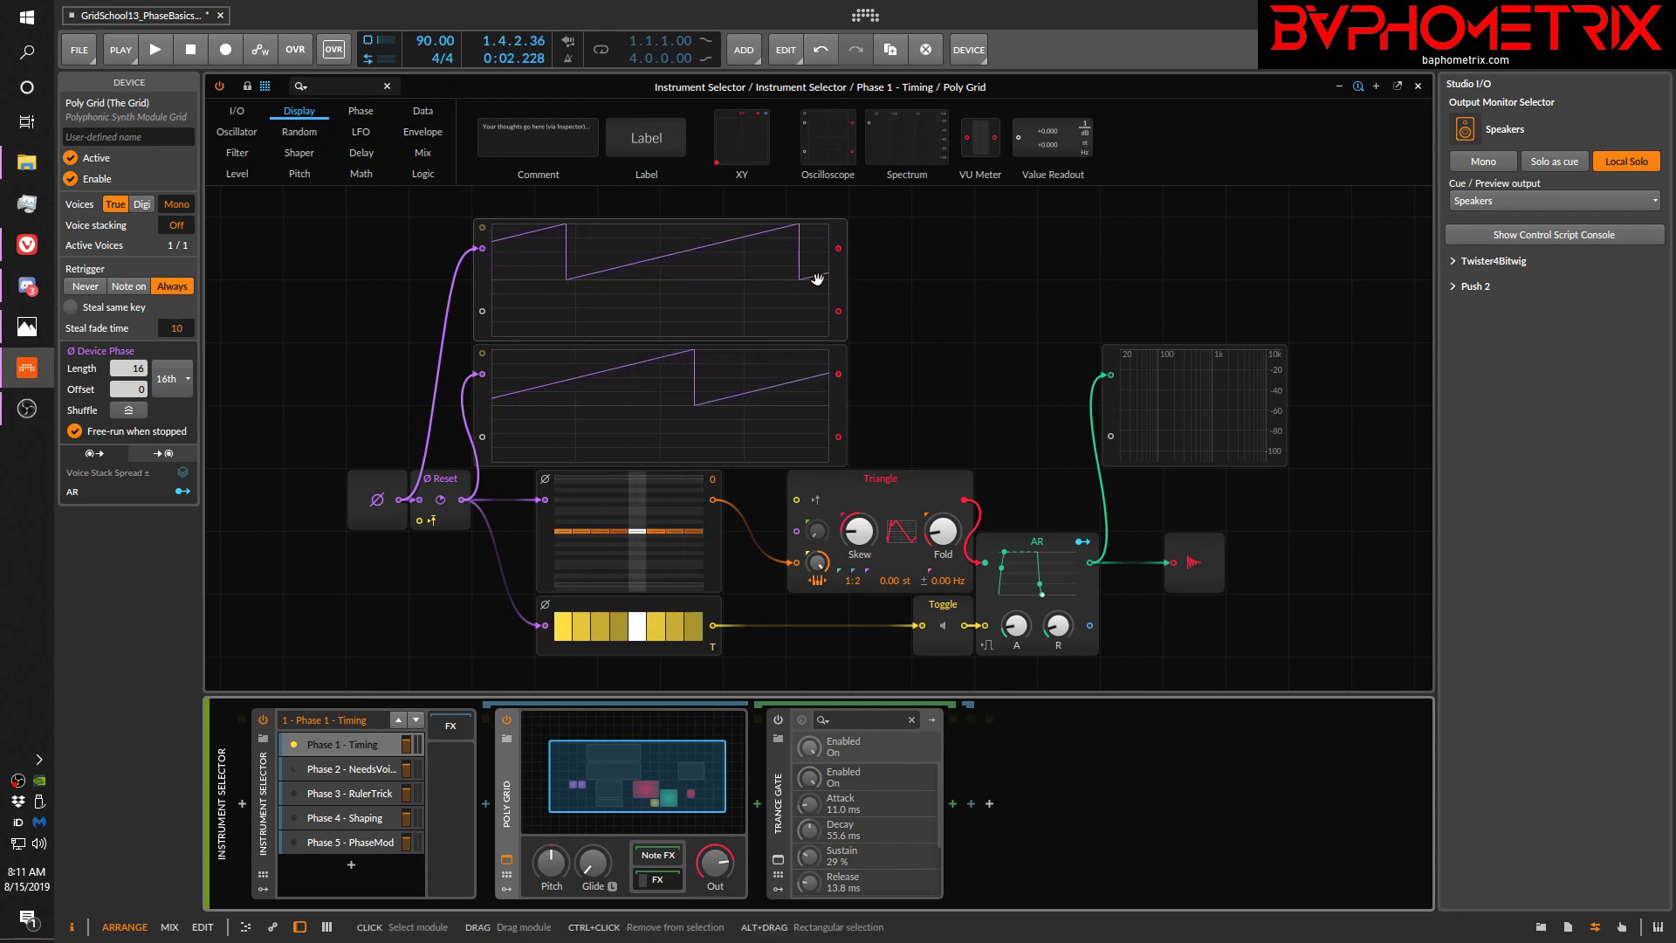
pyautogui.press('space')
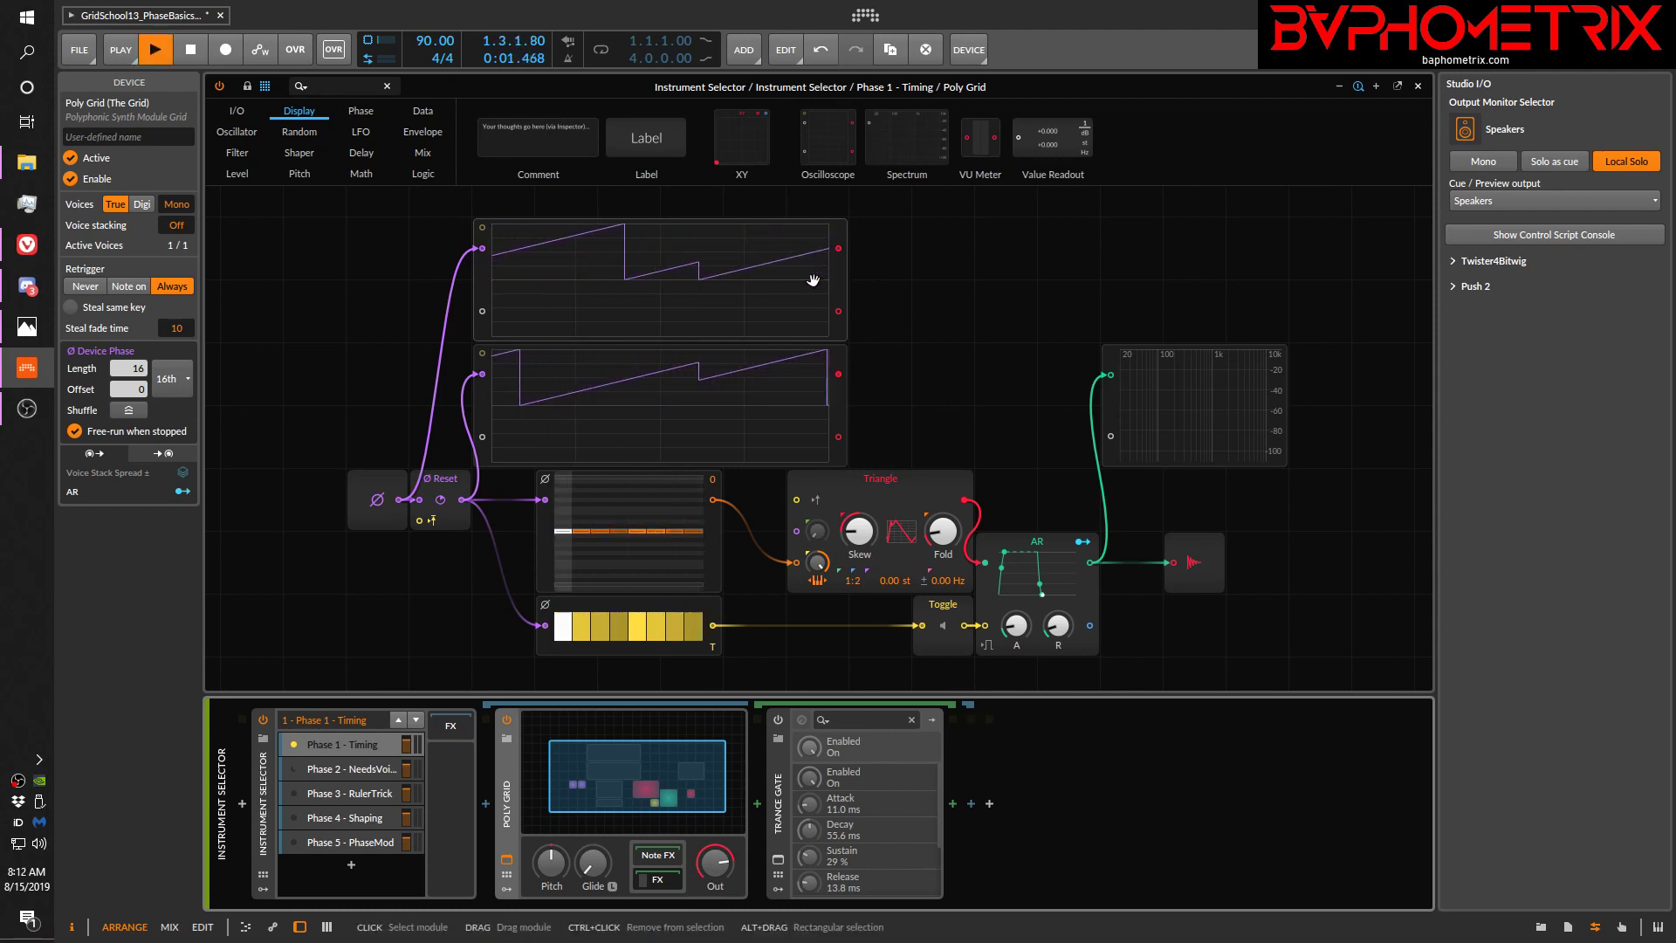
pyautogui.press('space')
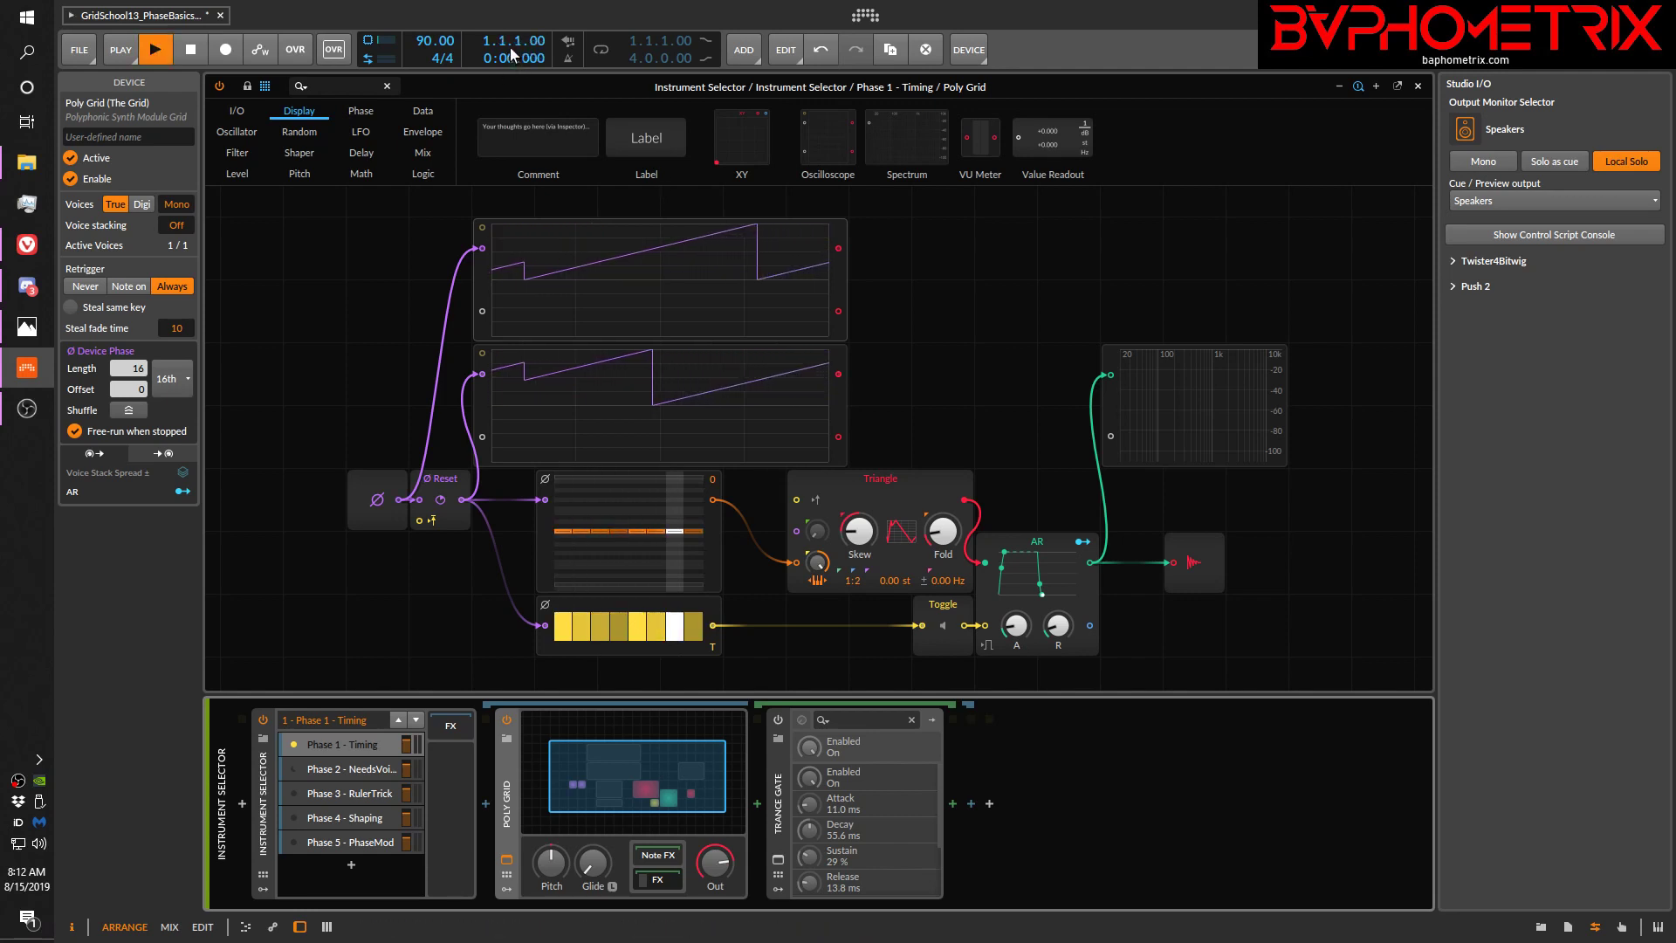
pyautogui.press('space')
pyautogui.press('space')
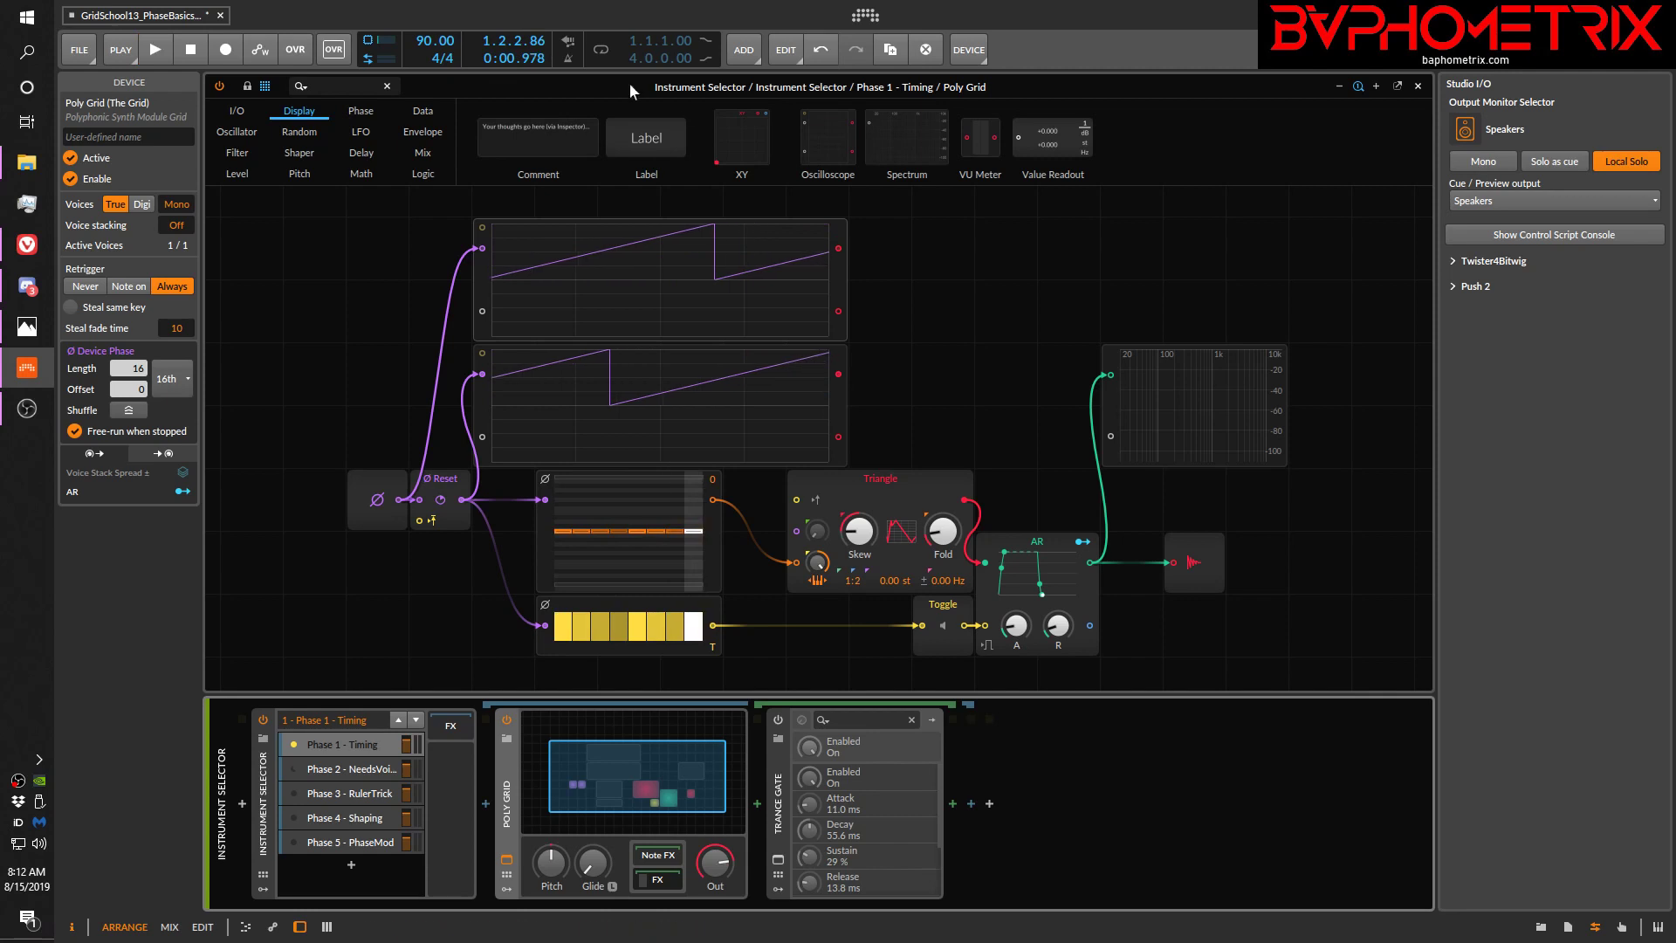
pyautogui.press('space')
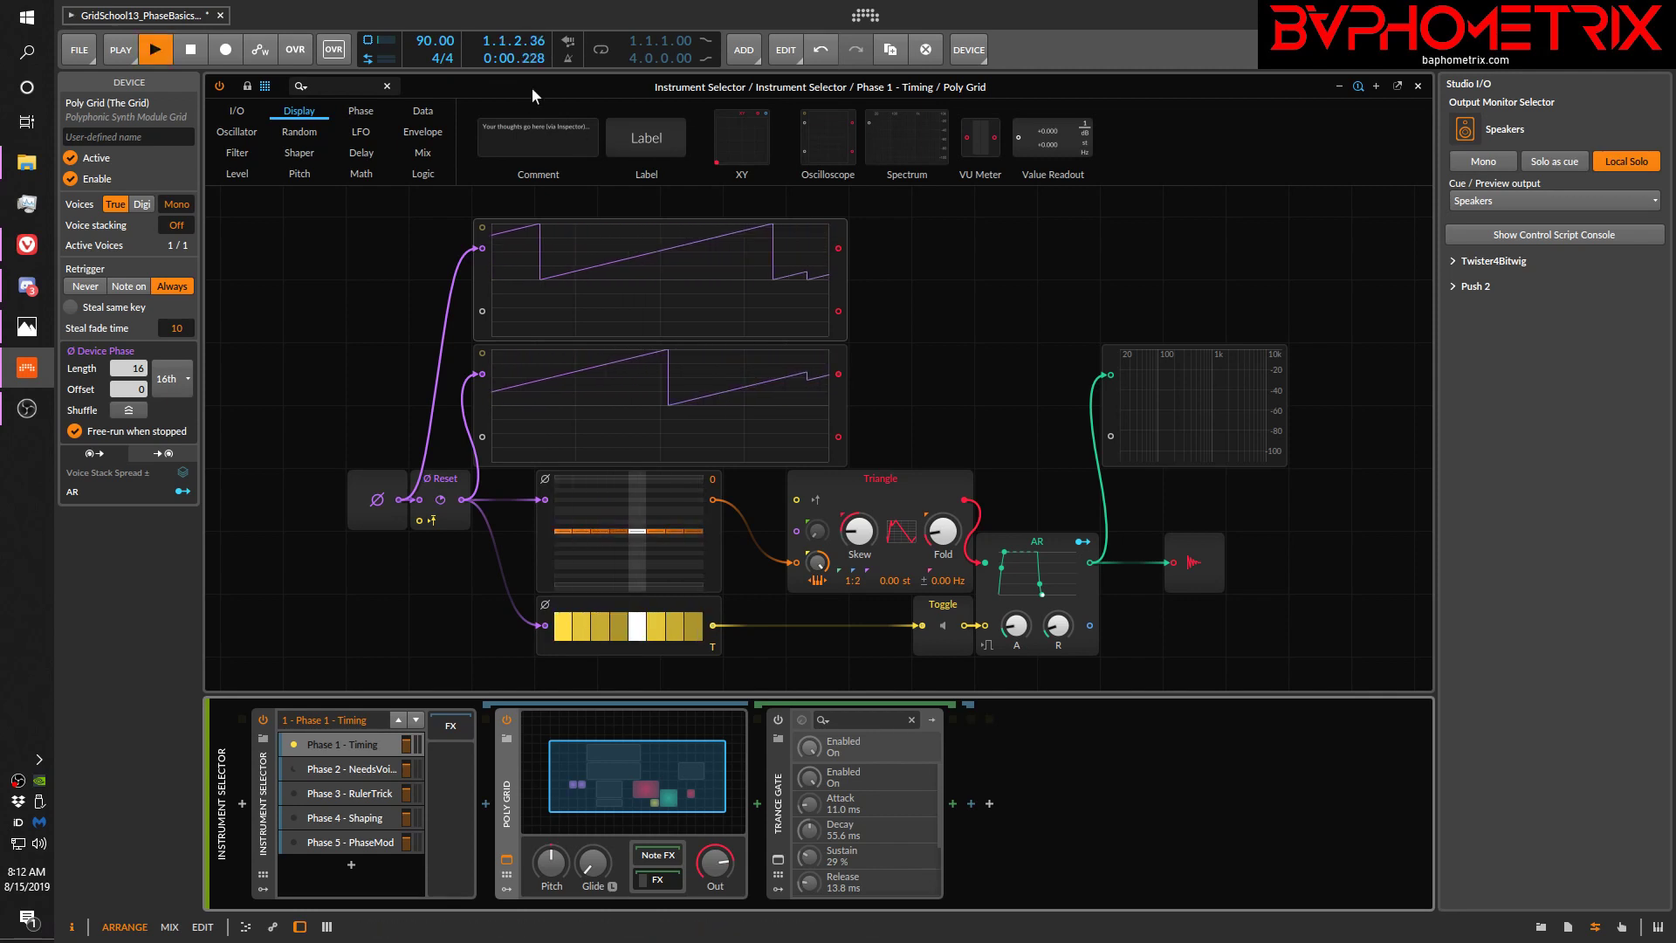
pyautogui.press('space')
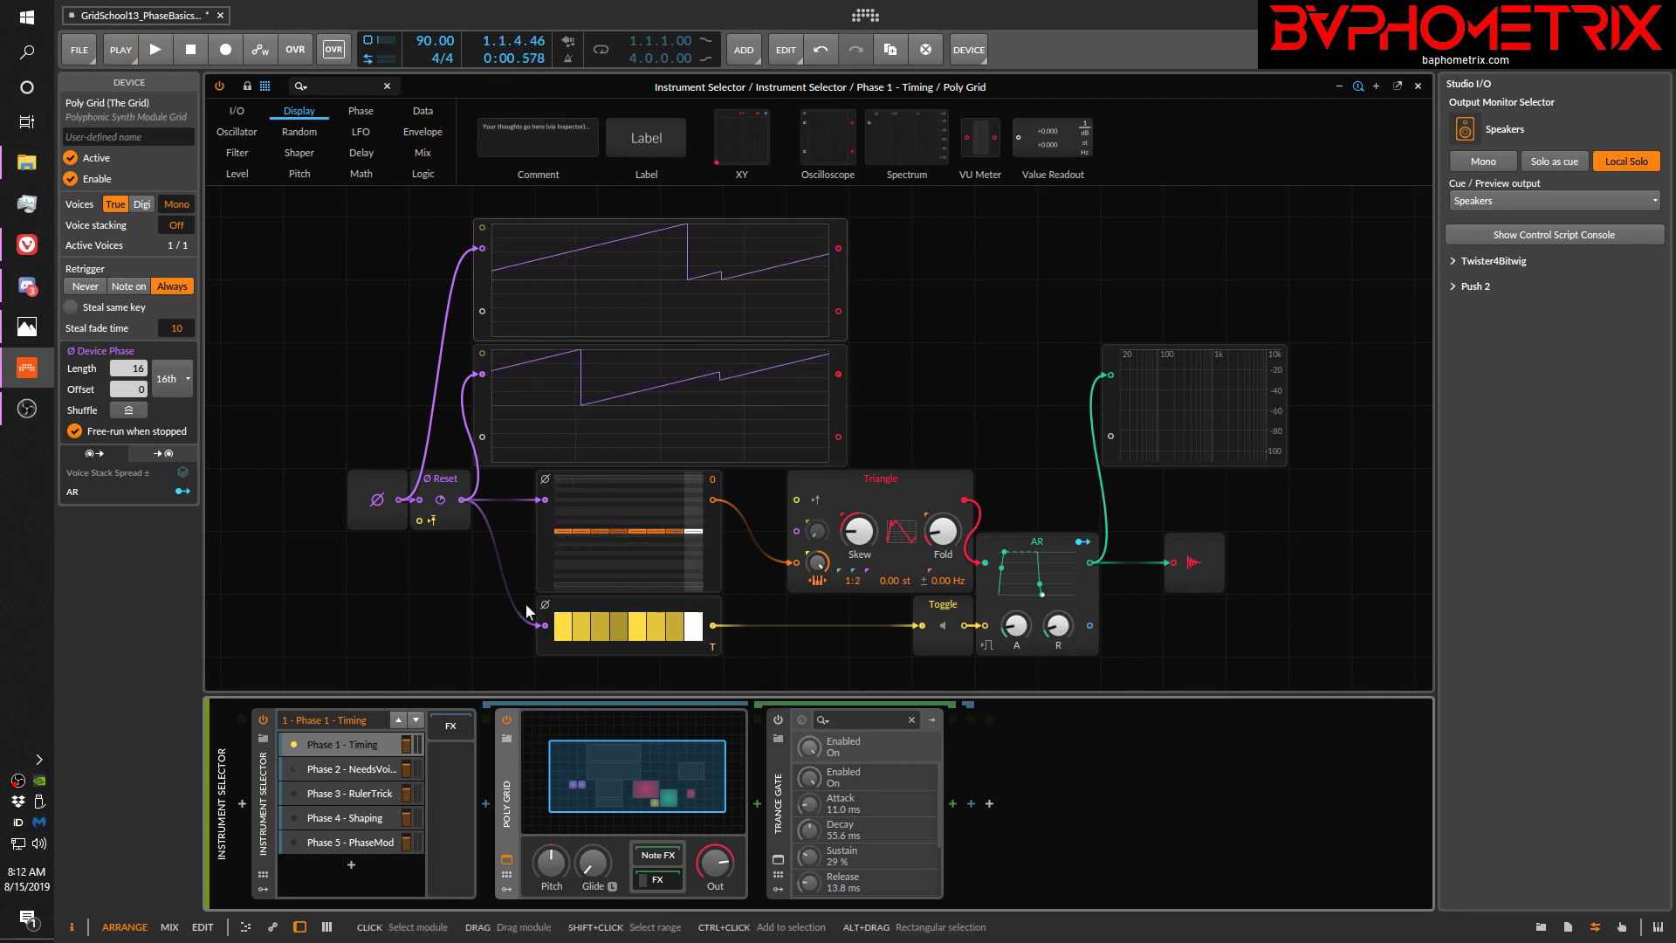
# Step: Show the arranger timeline, set the playback start to 1.4.1.00, and reopen the Poly Grid editor
pyautogui.click(507, 860)
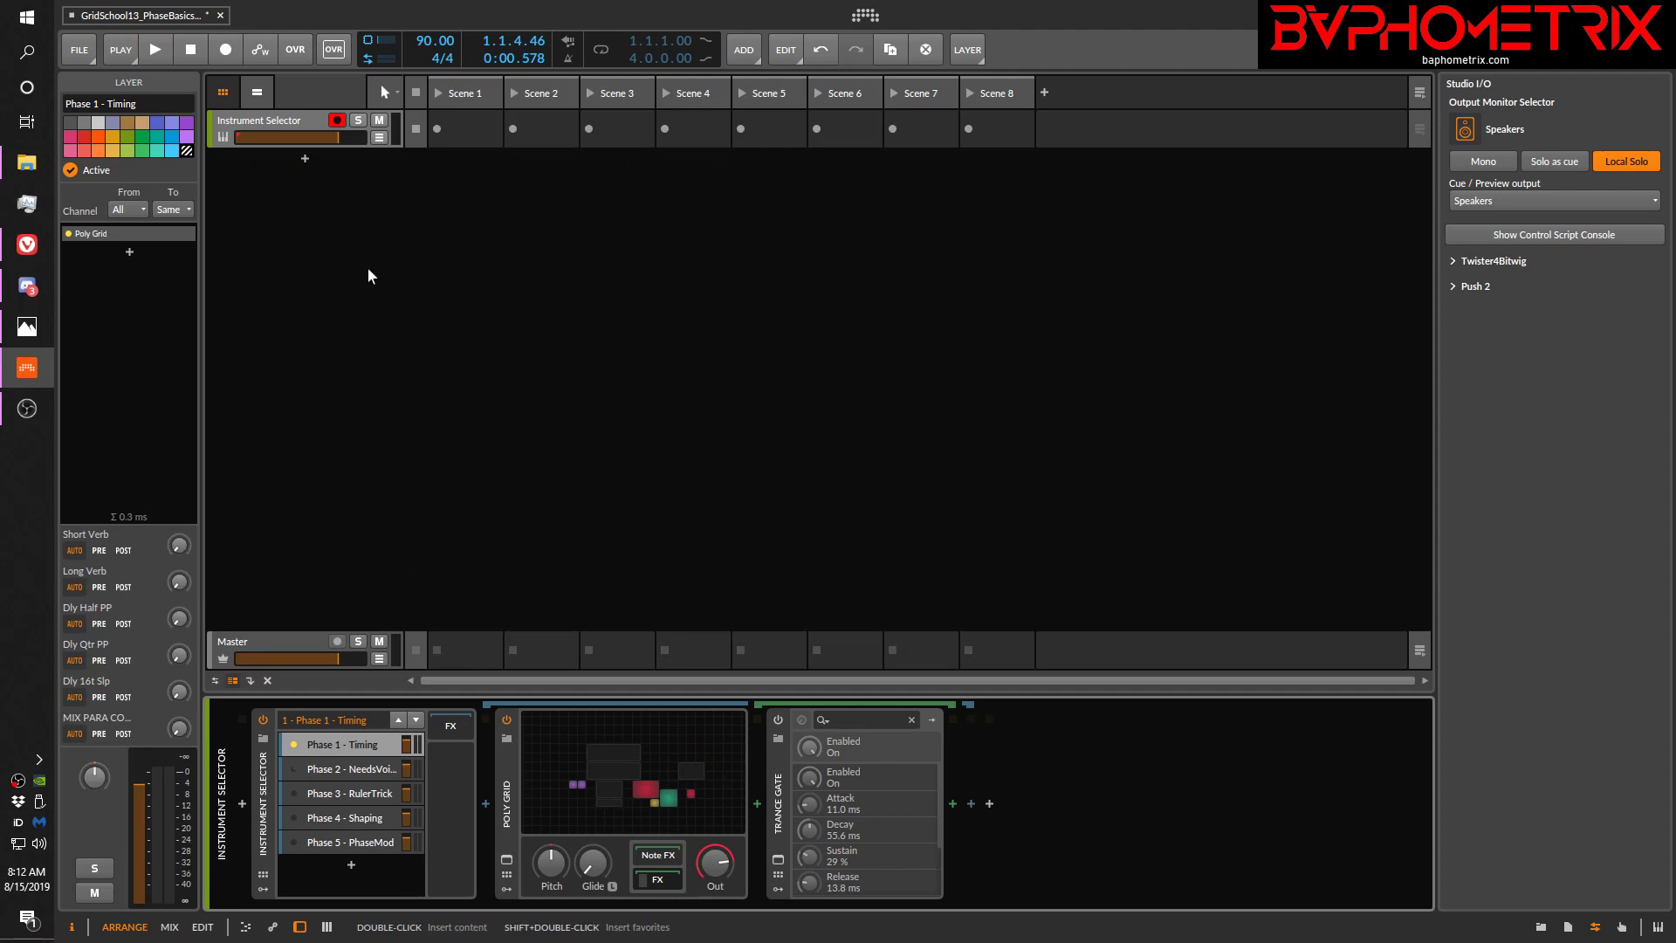
pyautogui.click(257, 93)
pyautogui.click(221, 93)
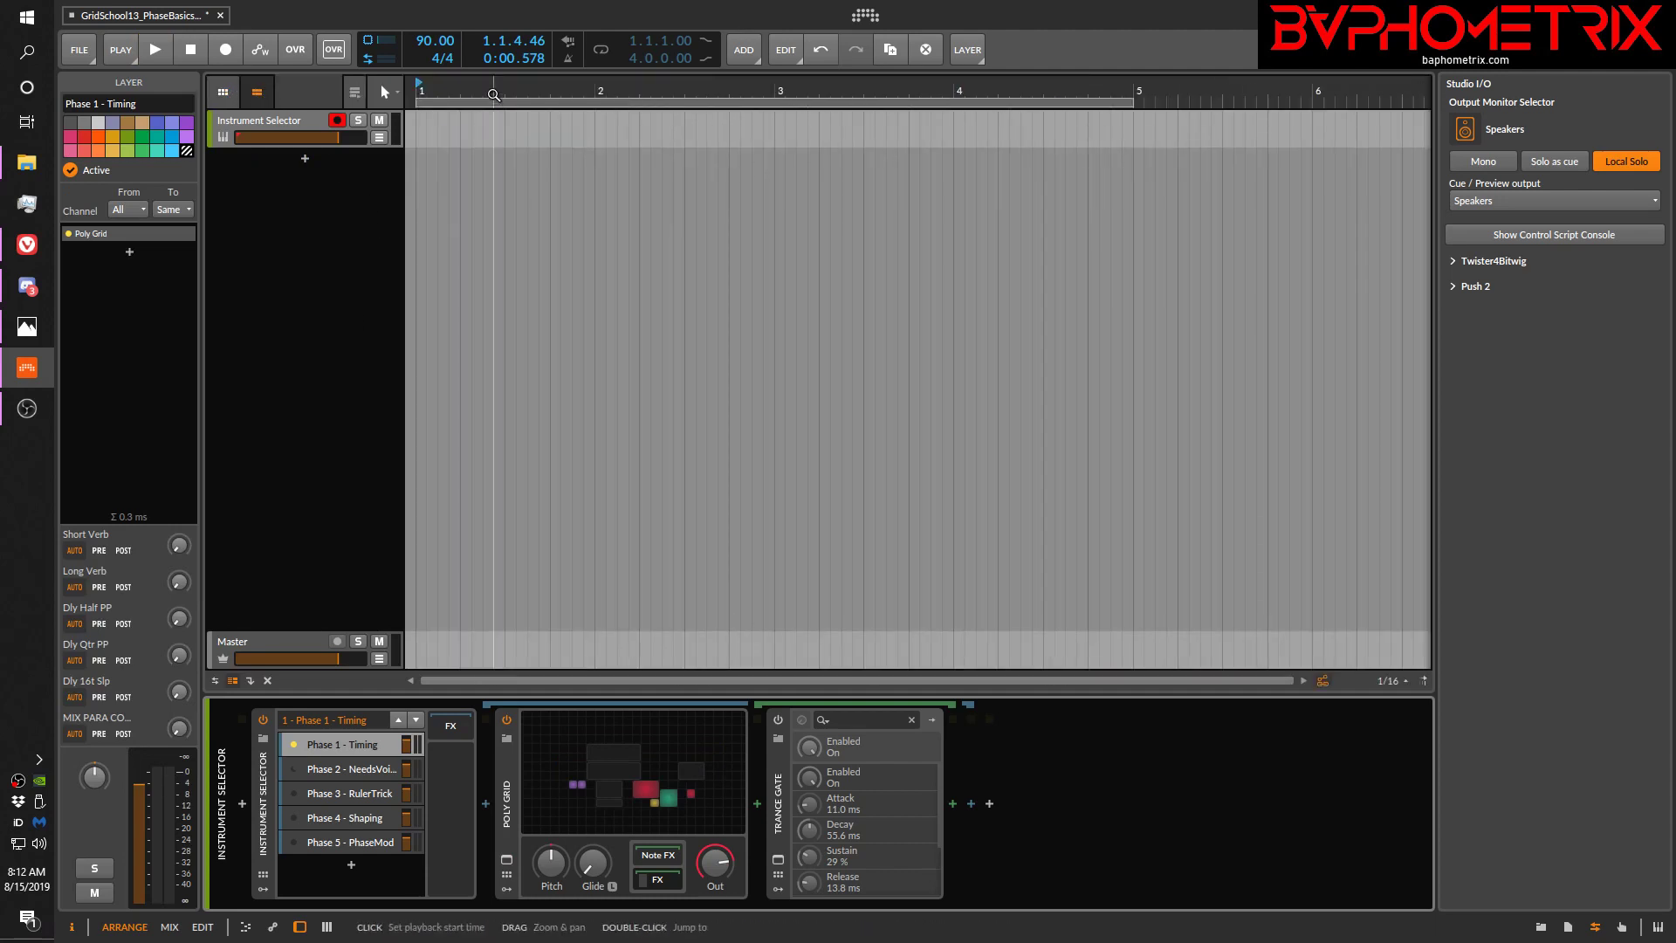
pyautogui.click(550, 88)
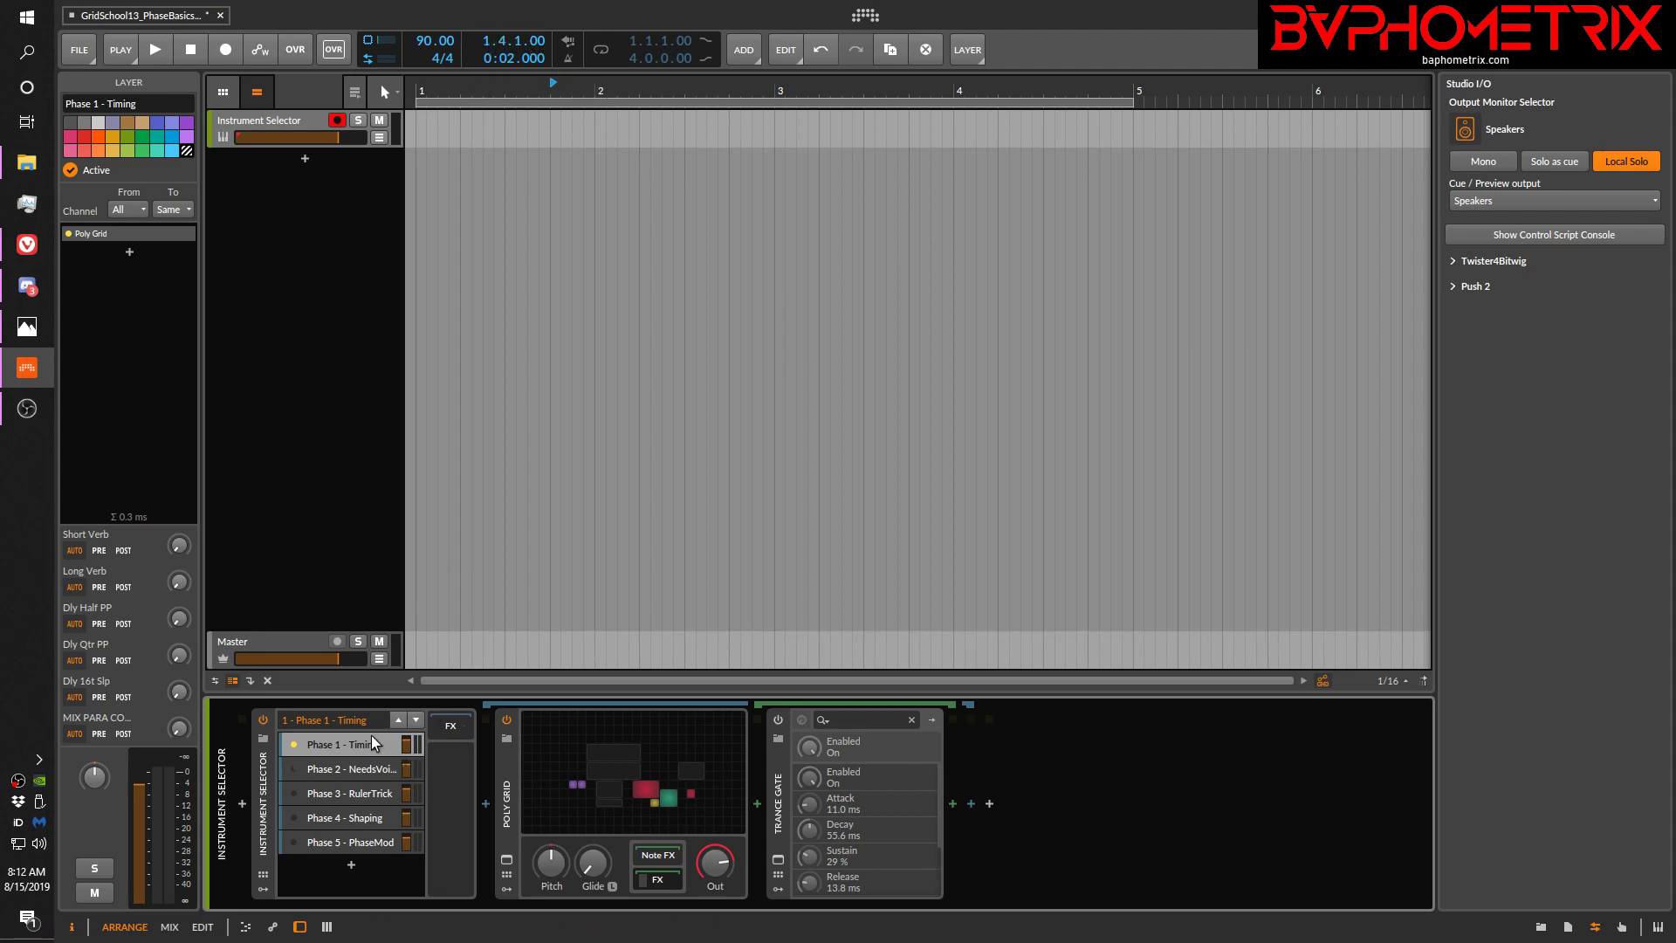
pyautogui.doubleClick(597, 788)
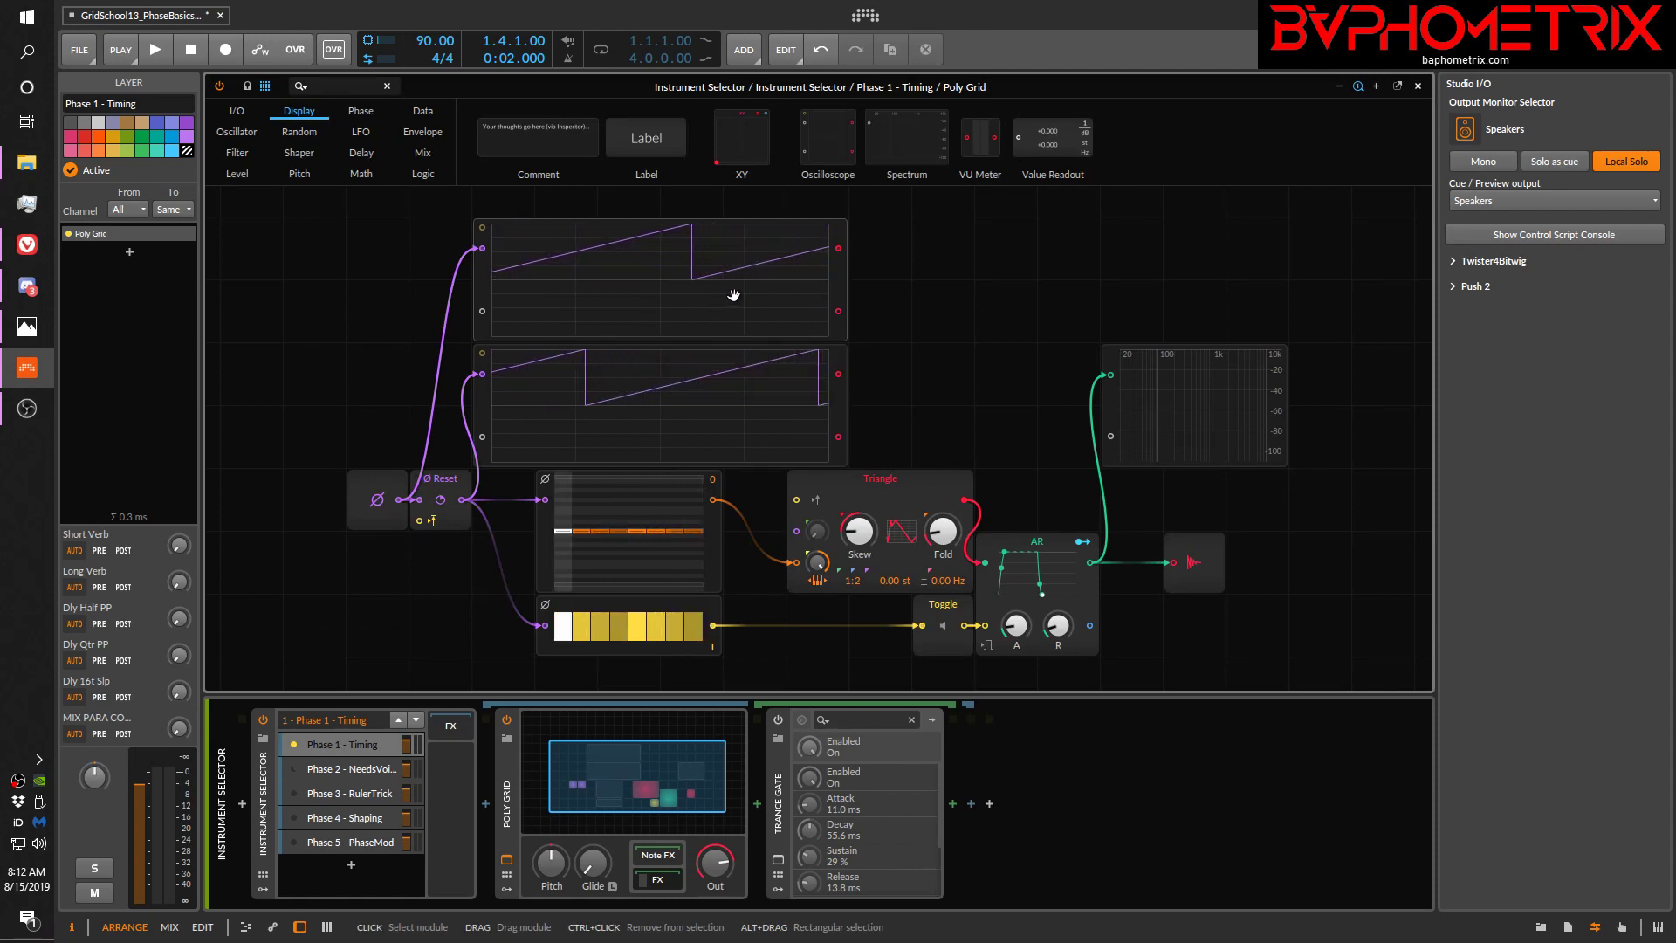
# Step: Run and stop the transport from the new start position to examine the phase jumps in the oscilloscopes
pyautogui.press('space')
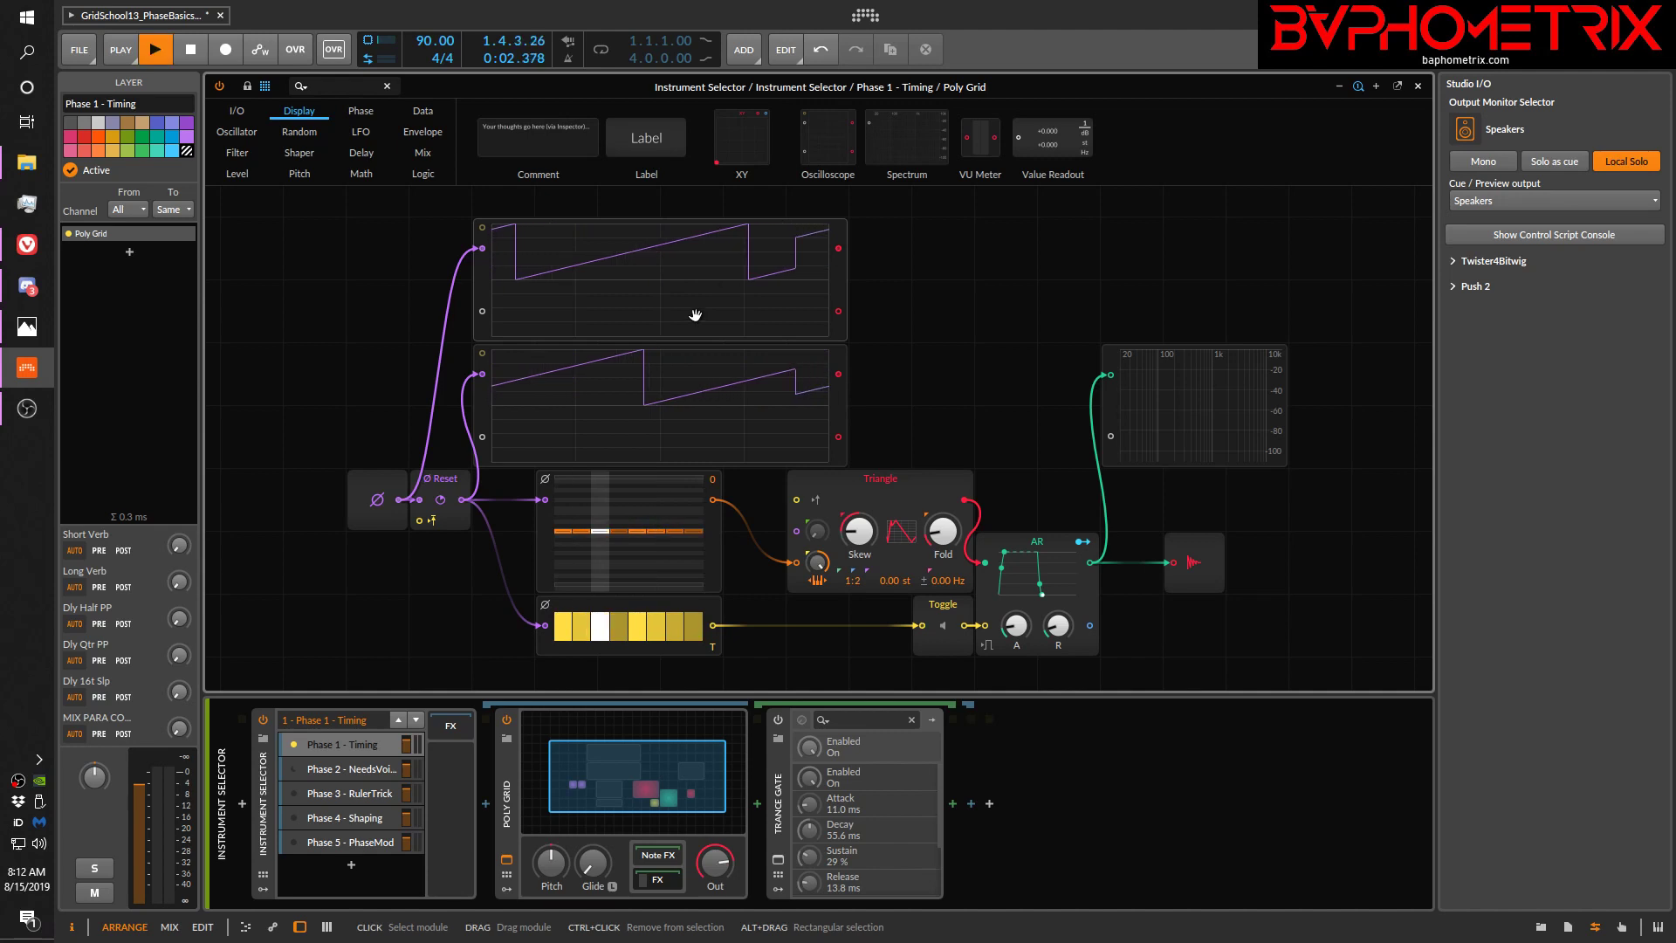
pyautogui.press('space')
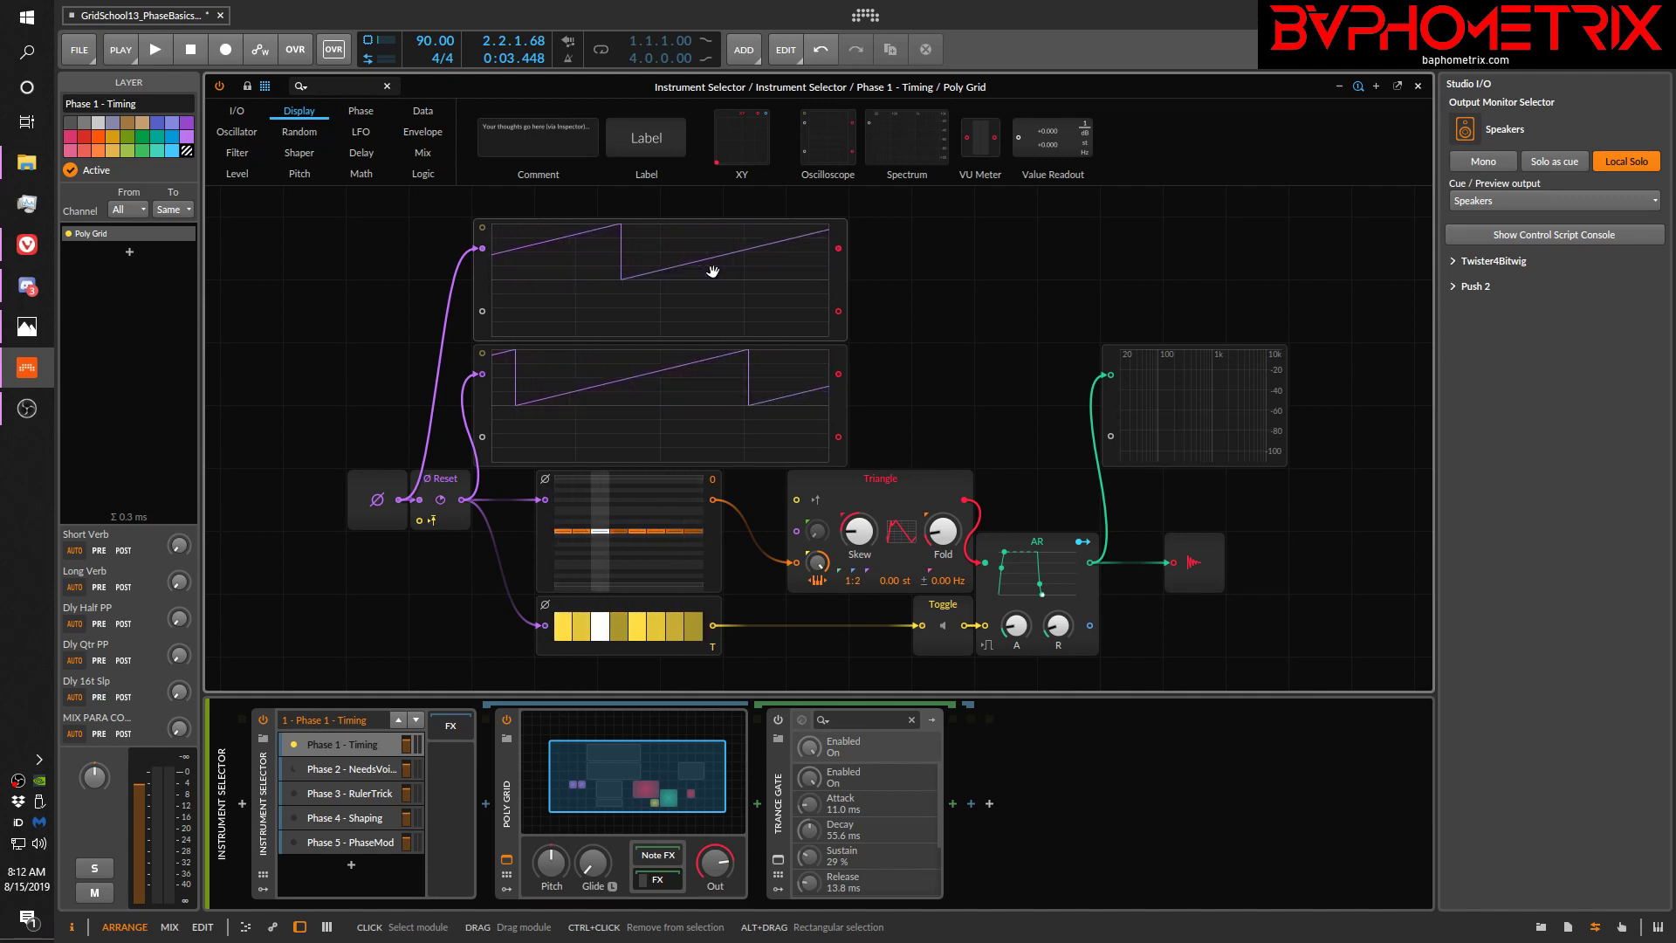
pyautogui.press('space')
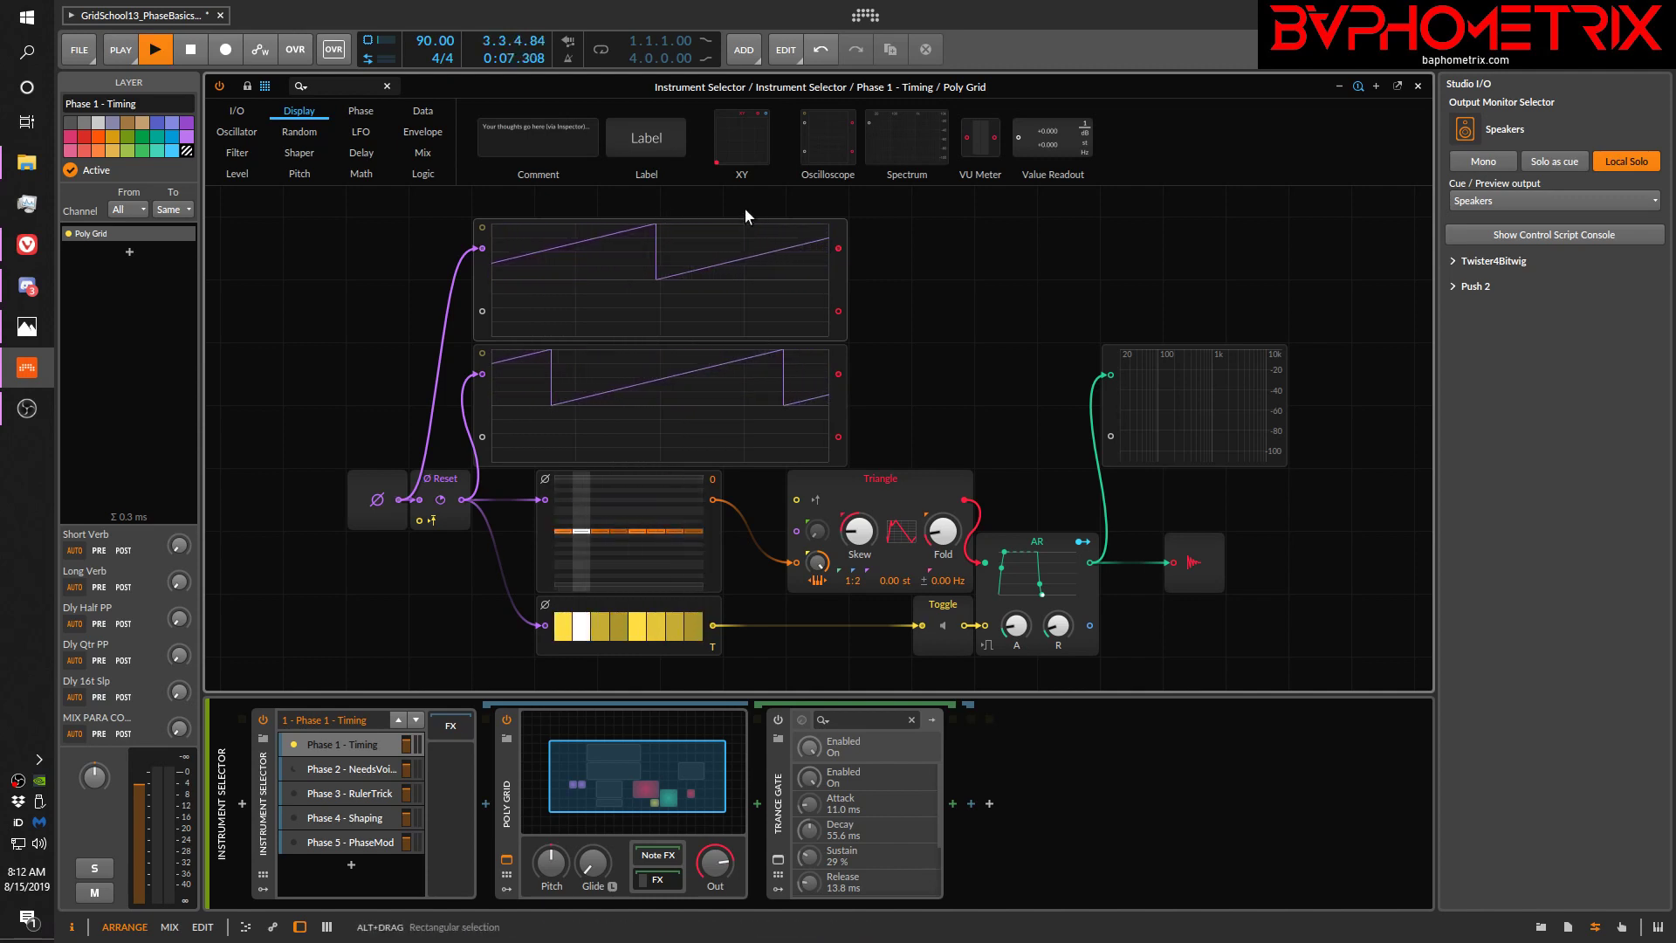
# Step: Set the playback start to the second beat of bar 3 in the arranger and test it with the Poly Grid editor open
pyautogui.doubleClick(560, 786)
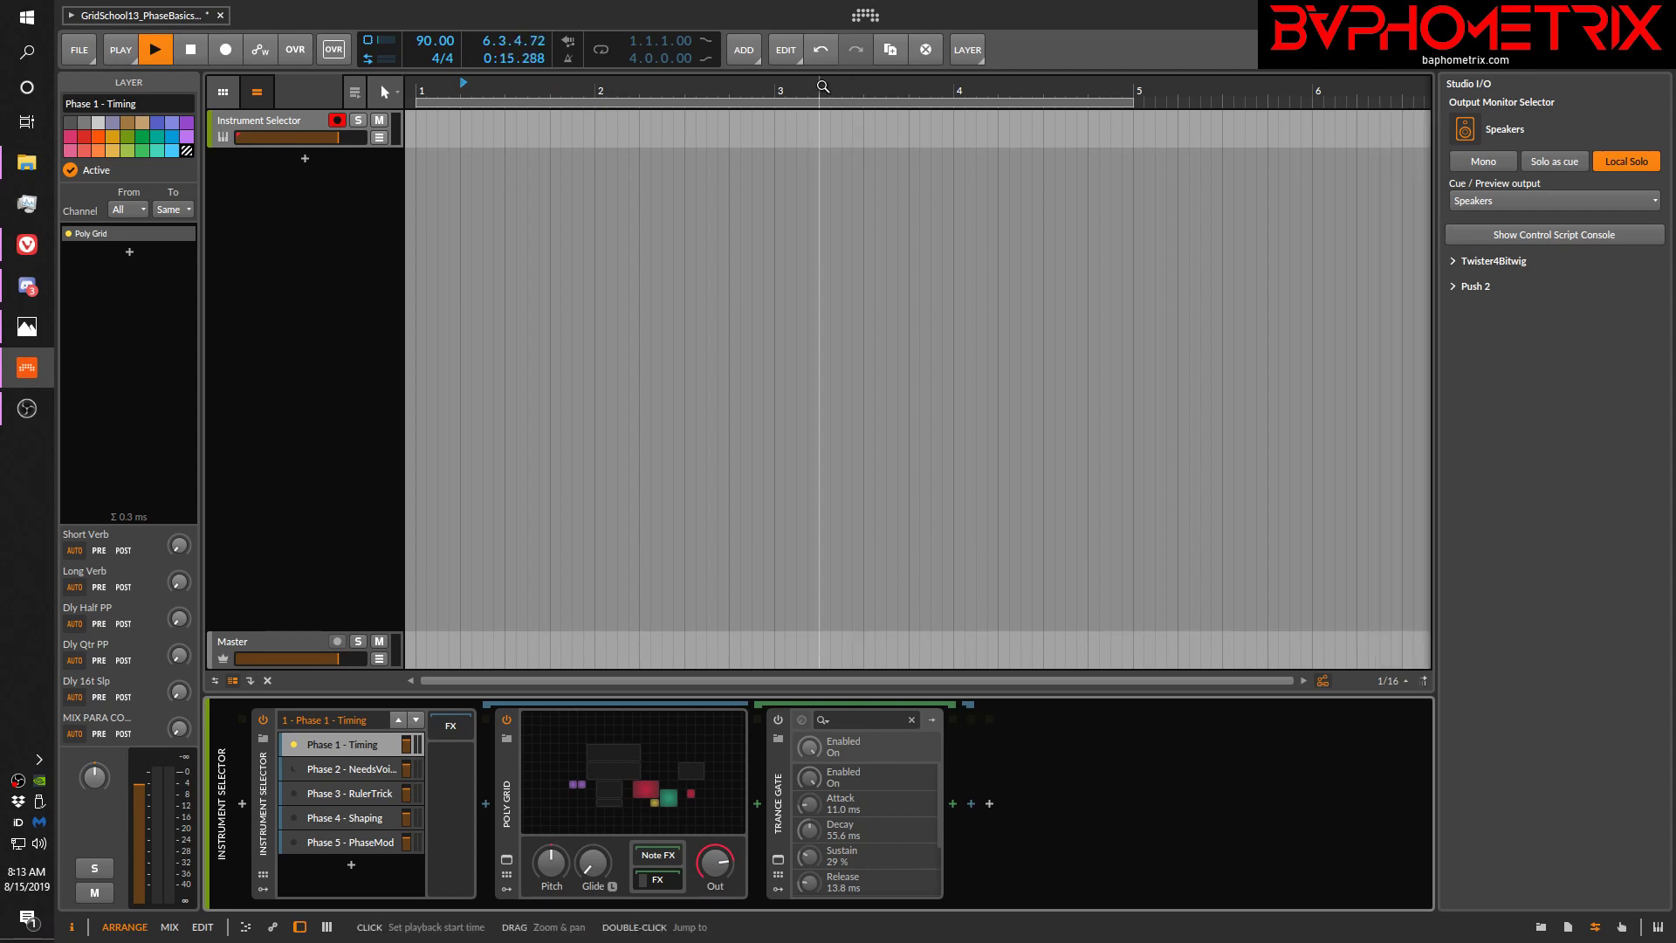
pyautogui.click(823, 87)
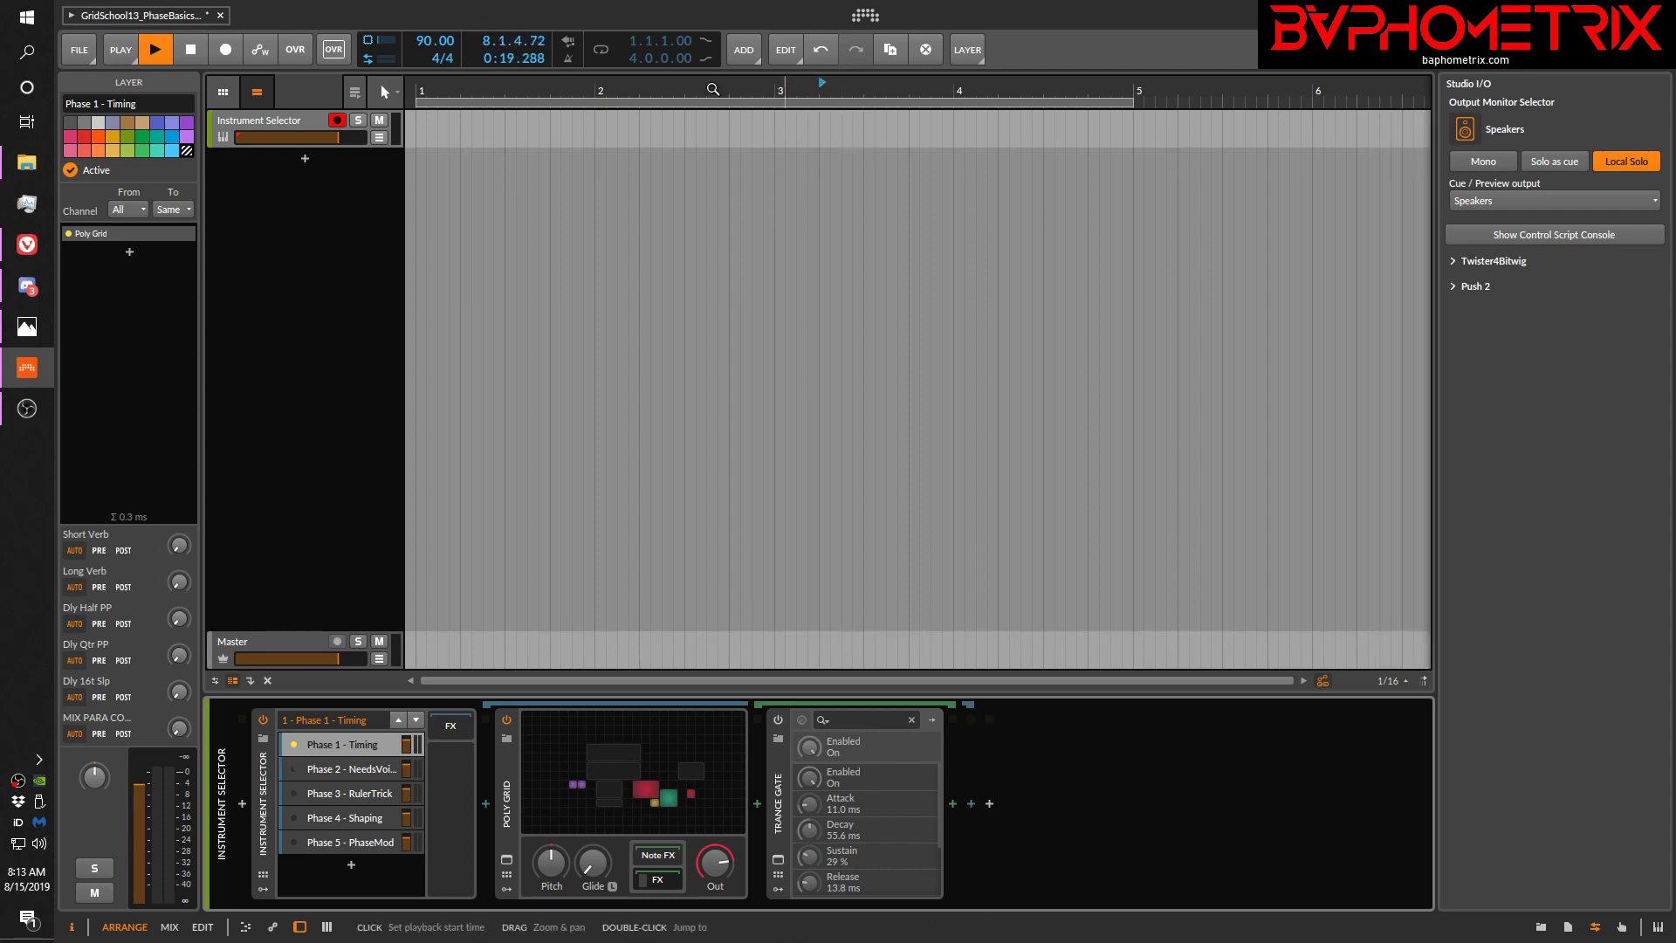
pyautogui.press('space')
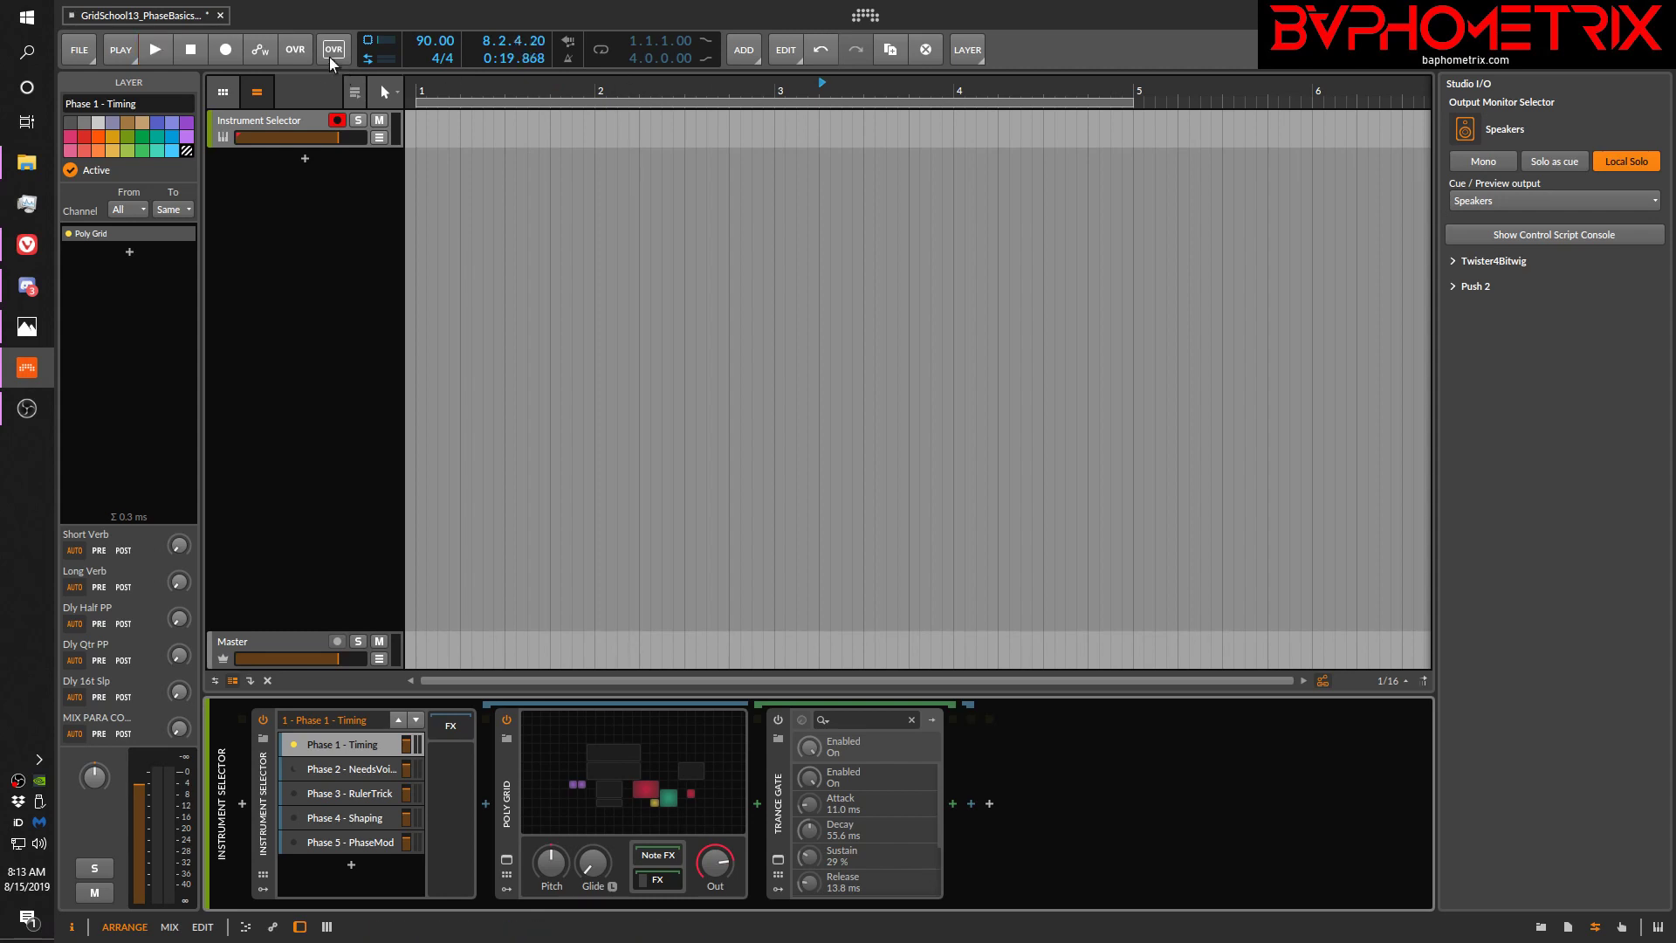
pyautogui.click(655, 808)
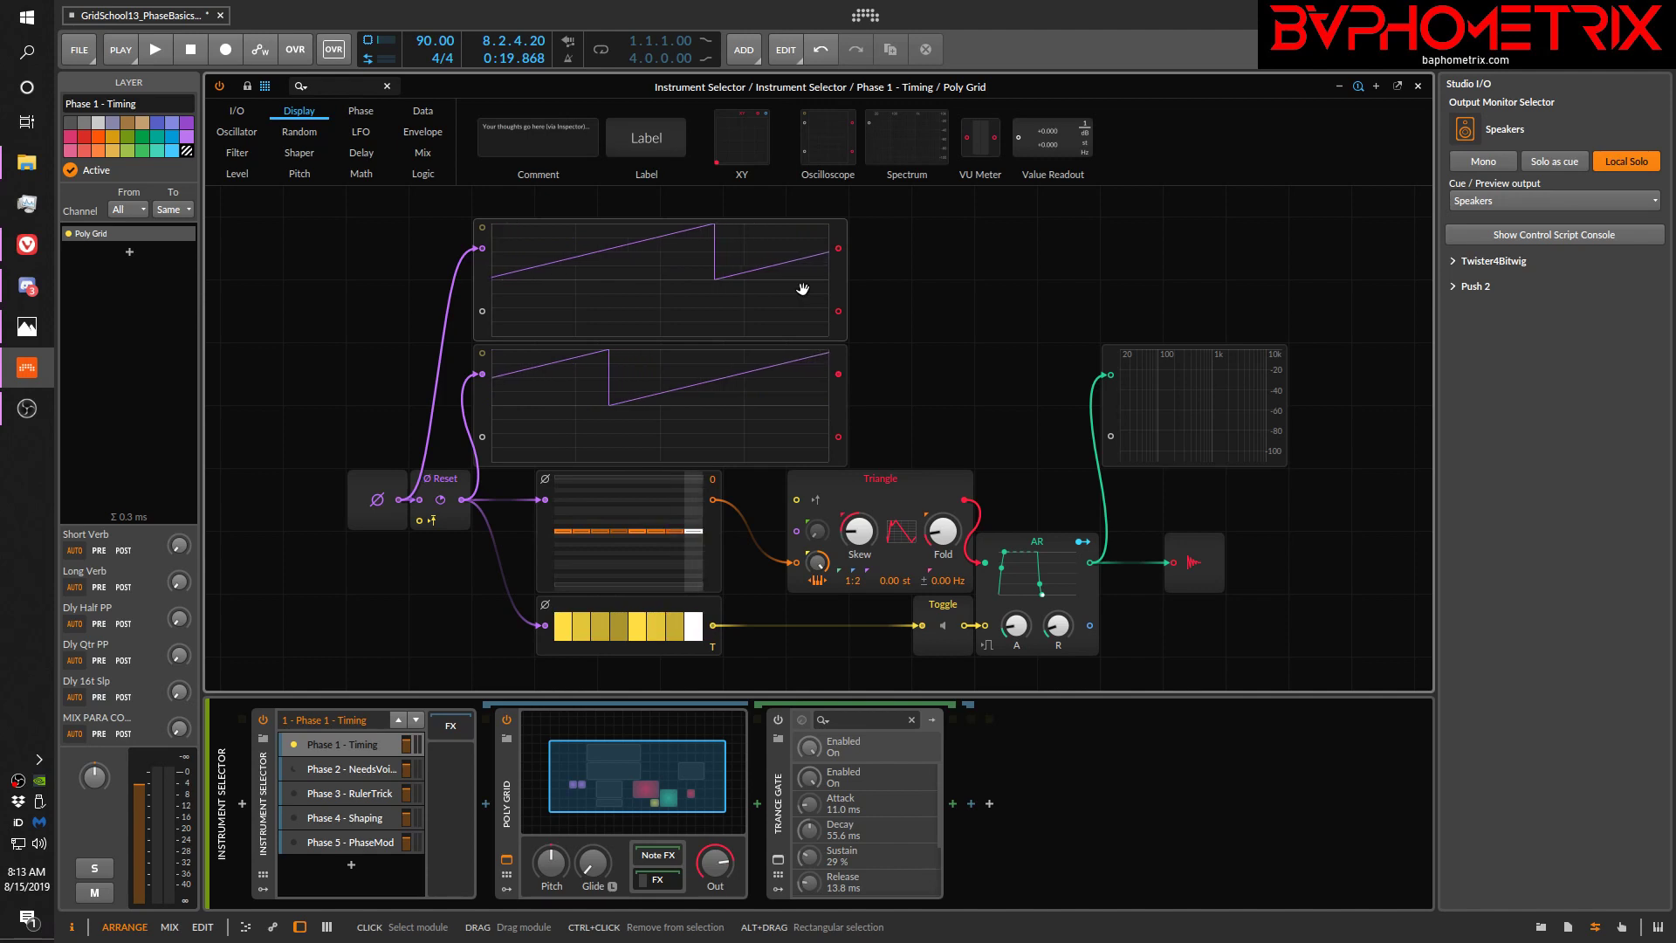
pyautogui.press('space')
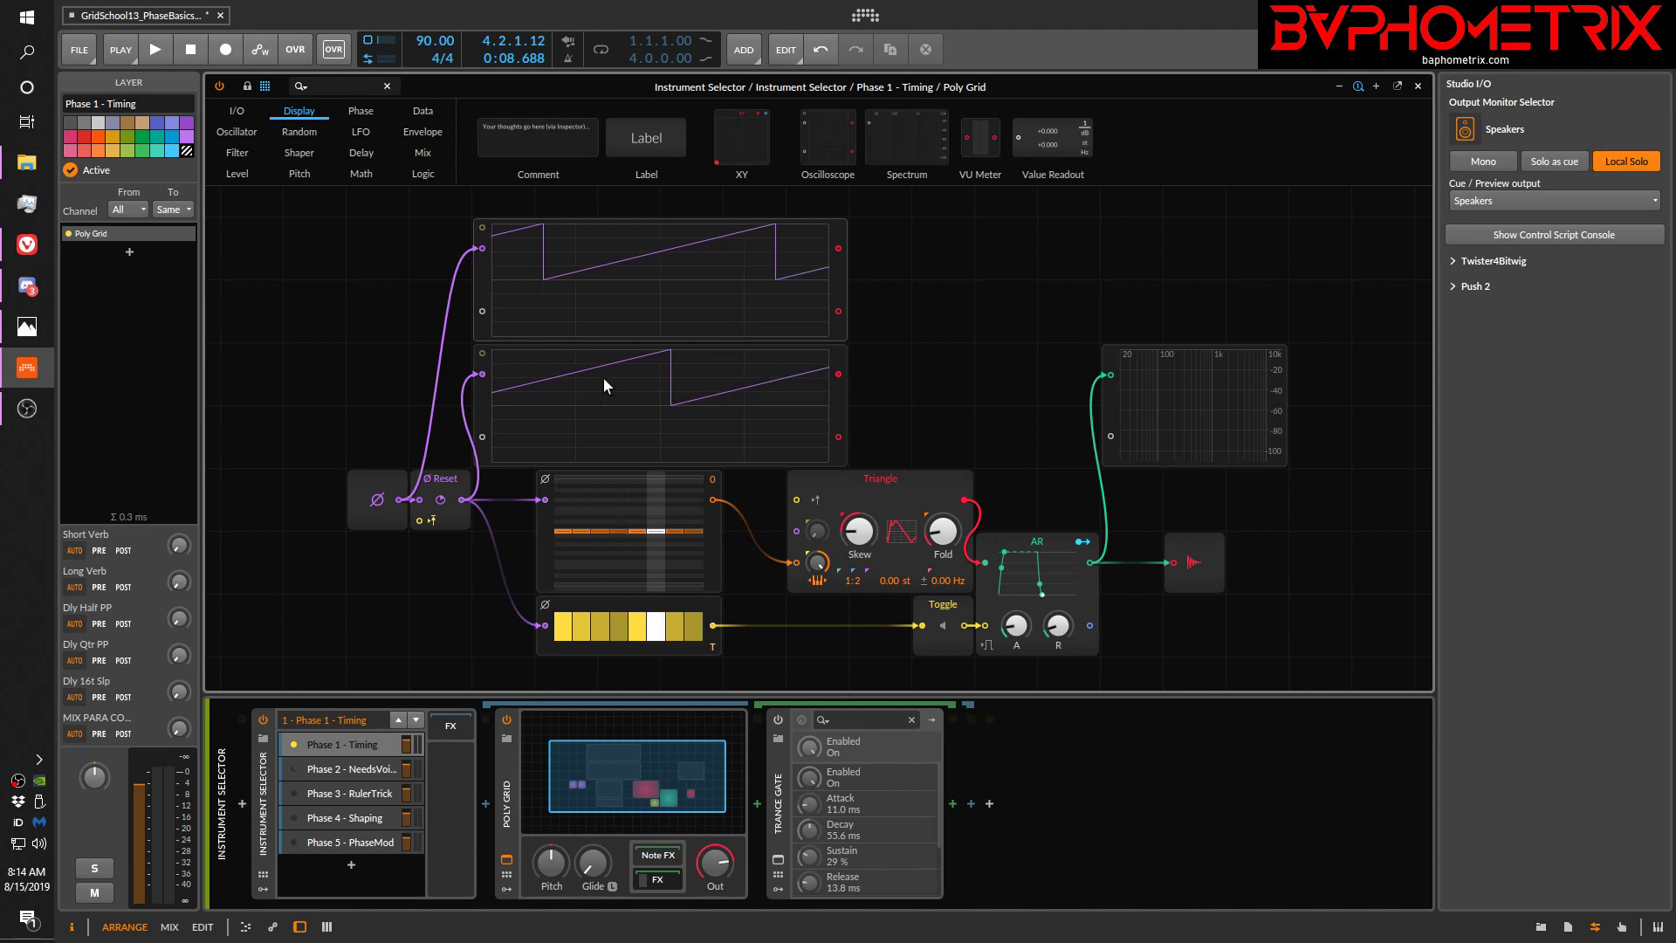
pyautogui.click(513, 861)
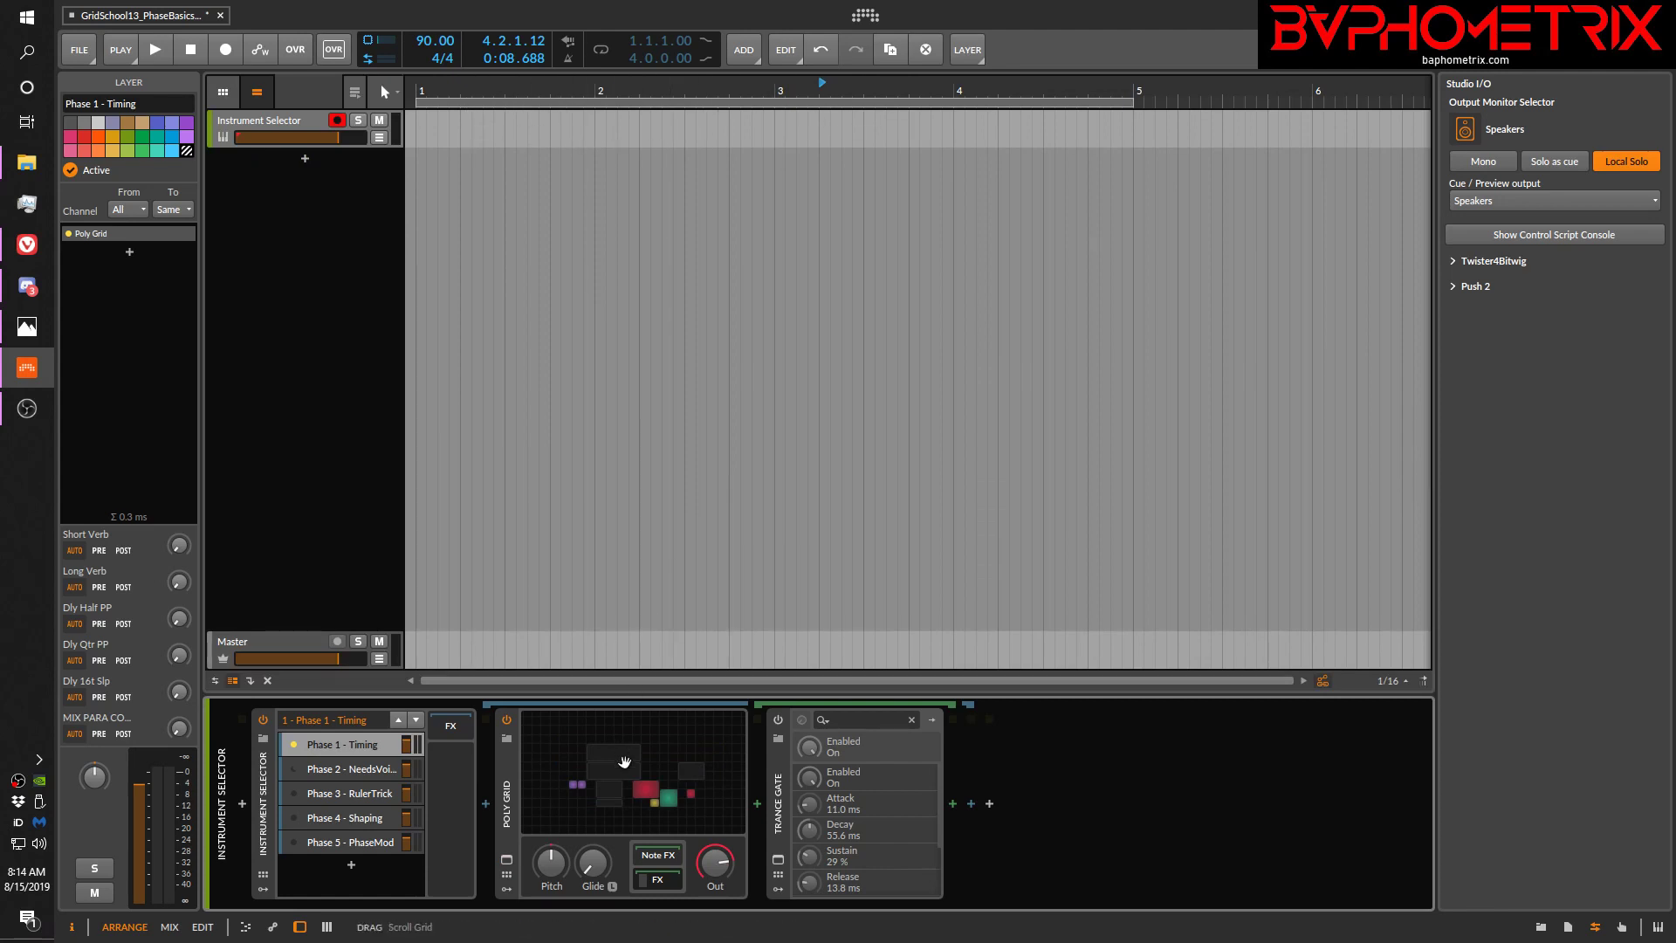
pyautogui.click(568, 800)
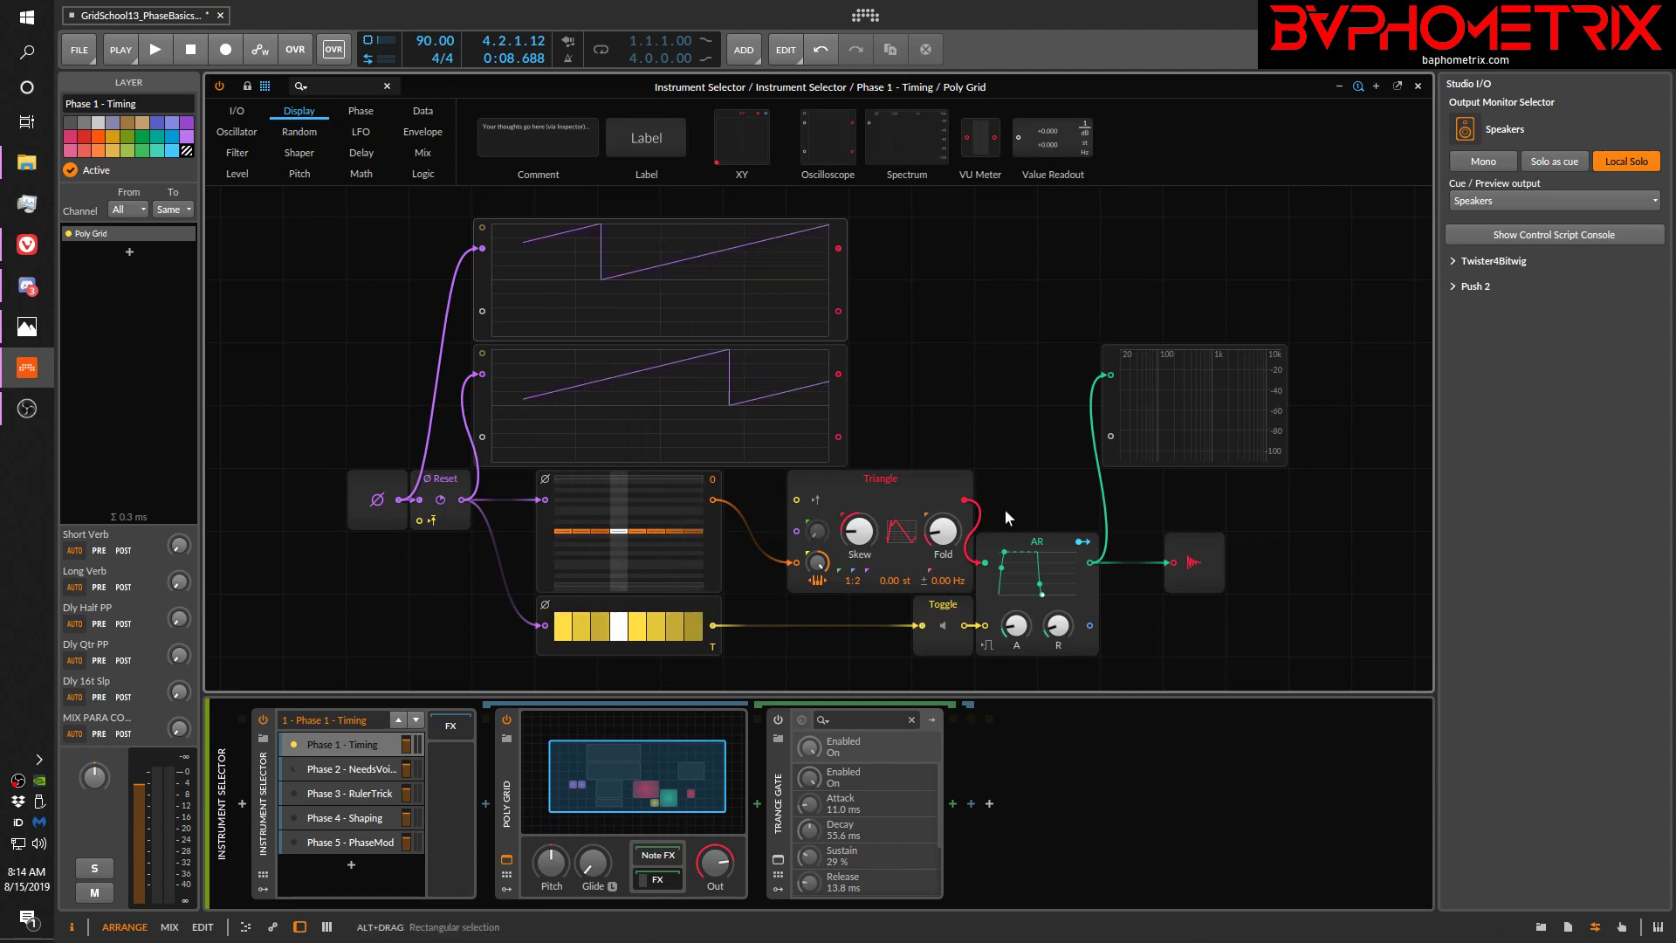
# Step: Open the Trance Gate plug-in window and delete the lower oscilloscope from the grid
pyautogui.click(777, 862)
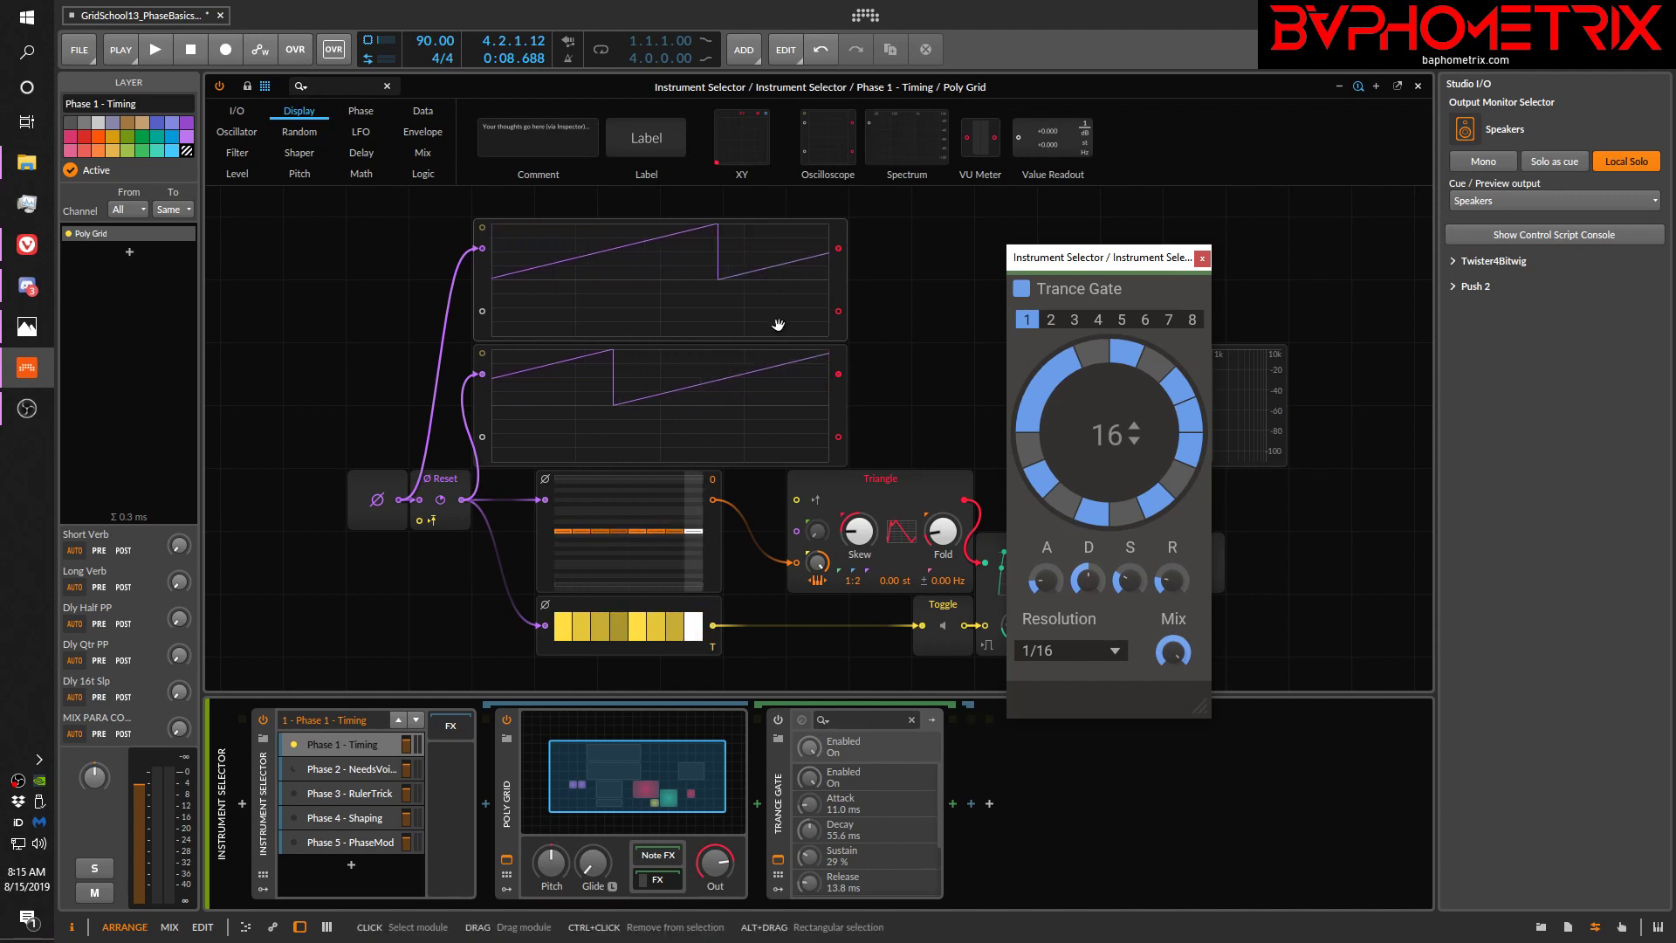
pyautogui.click(748, 384)
pyautogui.press('Delete')
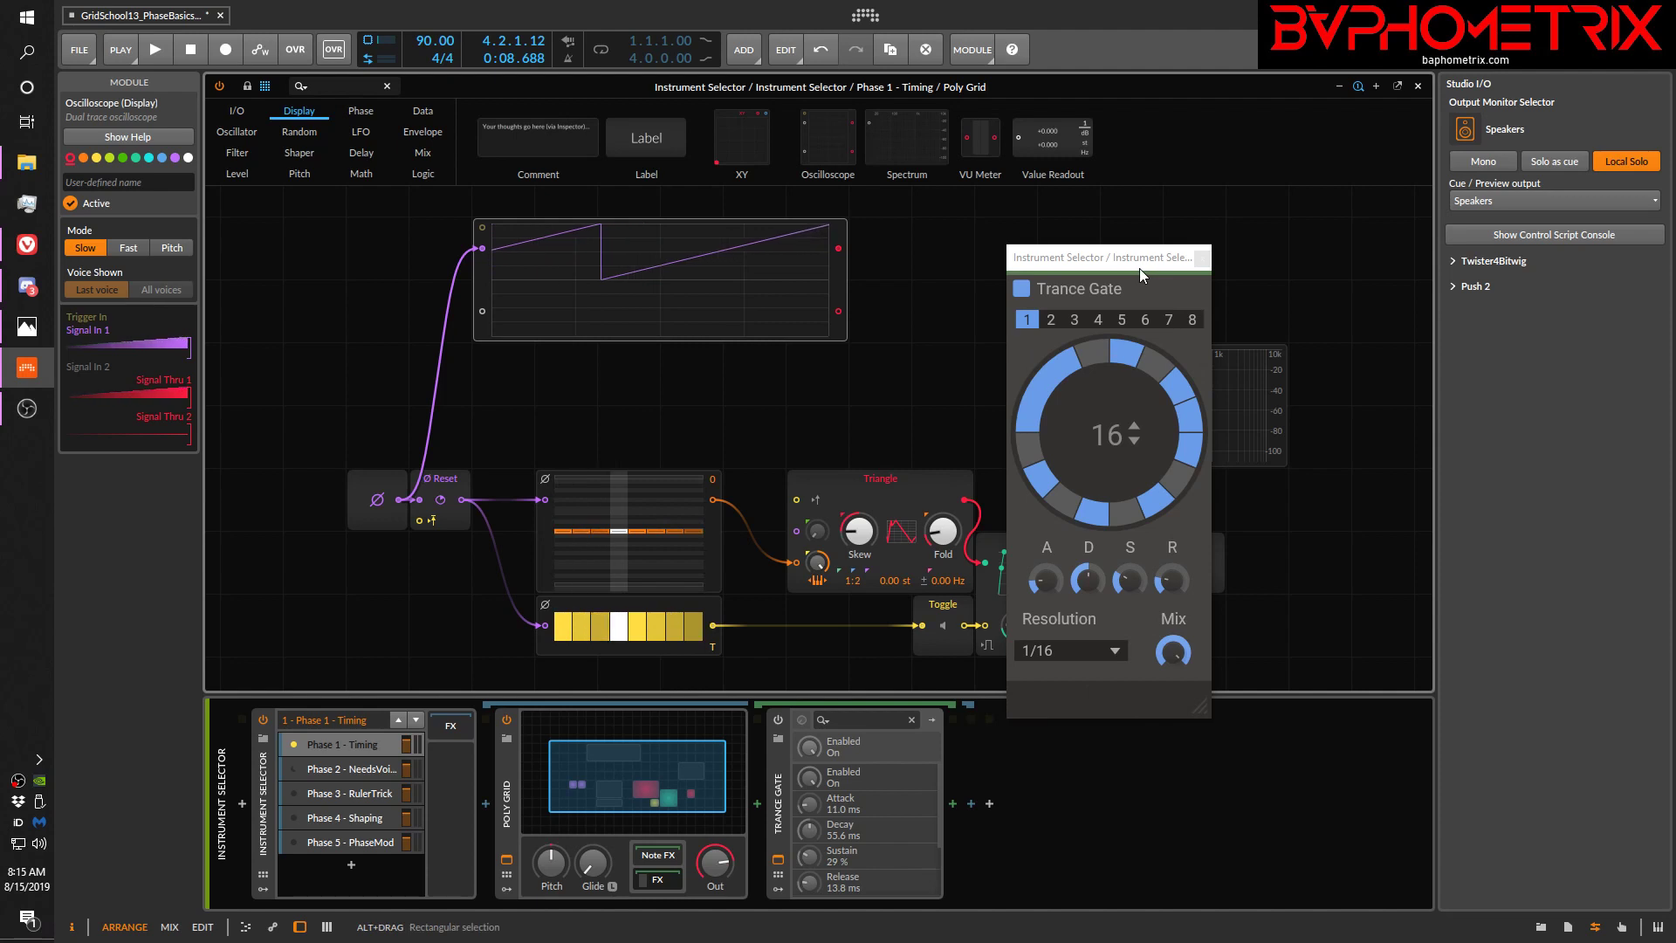
# Step: Enable the Trance Gate device and move its window closer to the remaining oscilloscope, uncovering the spectrum display
pyautogui.press('space')
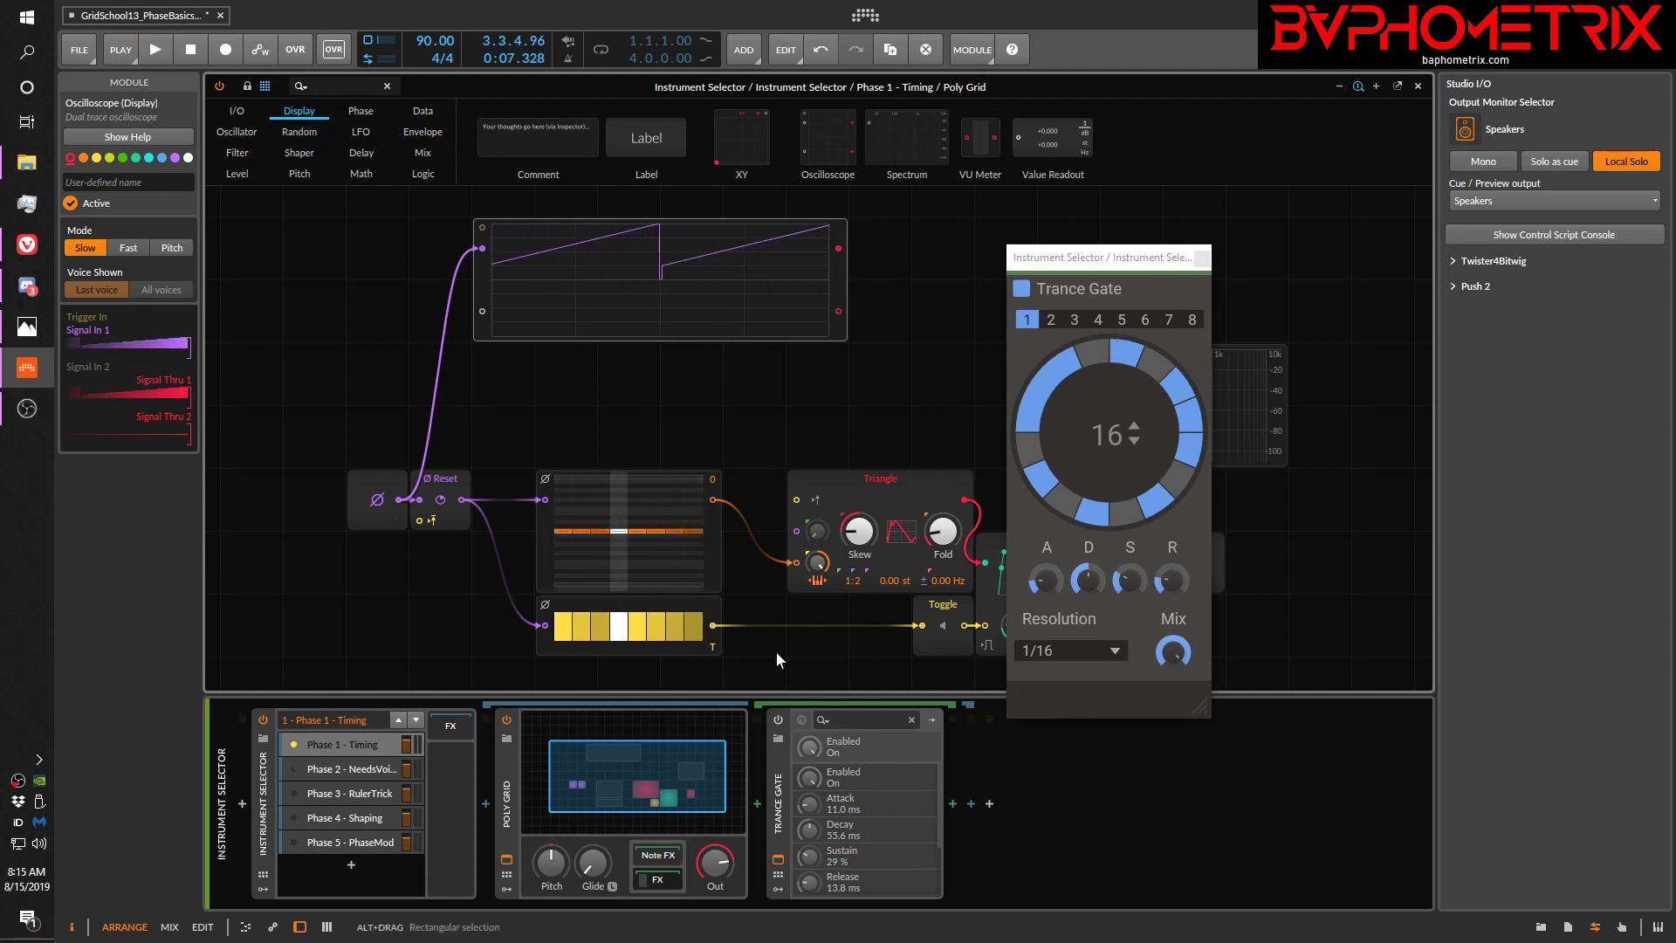
pyautogui.click(777, 719)
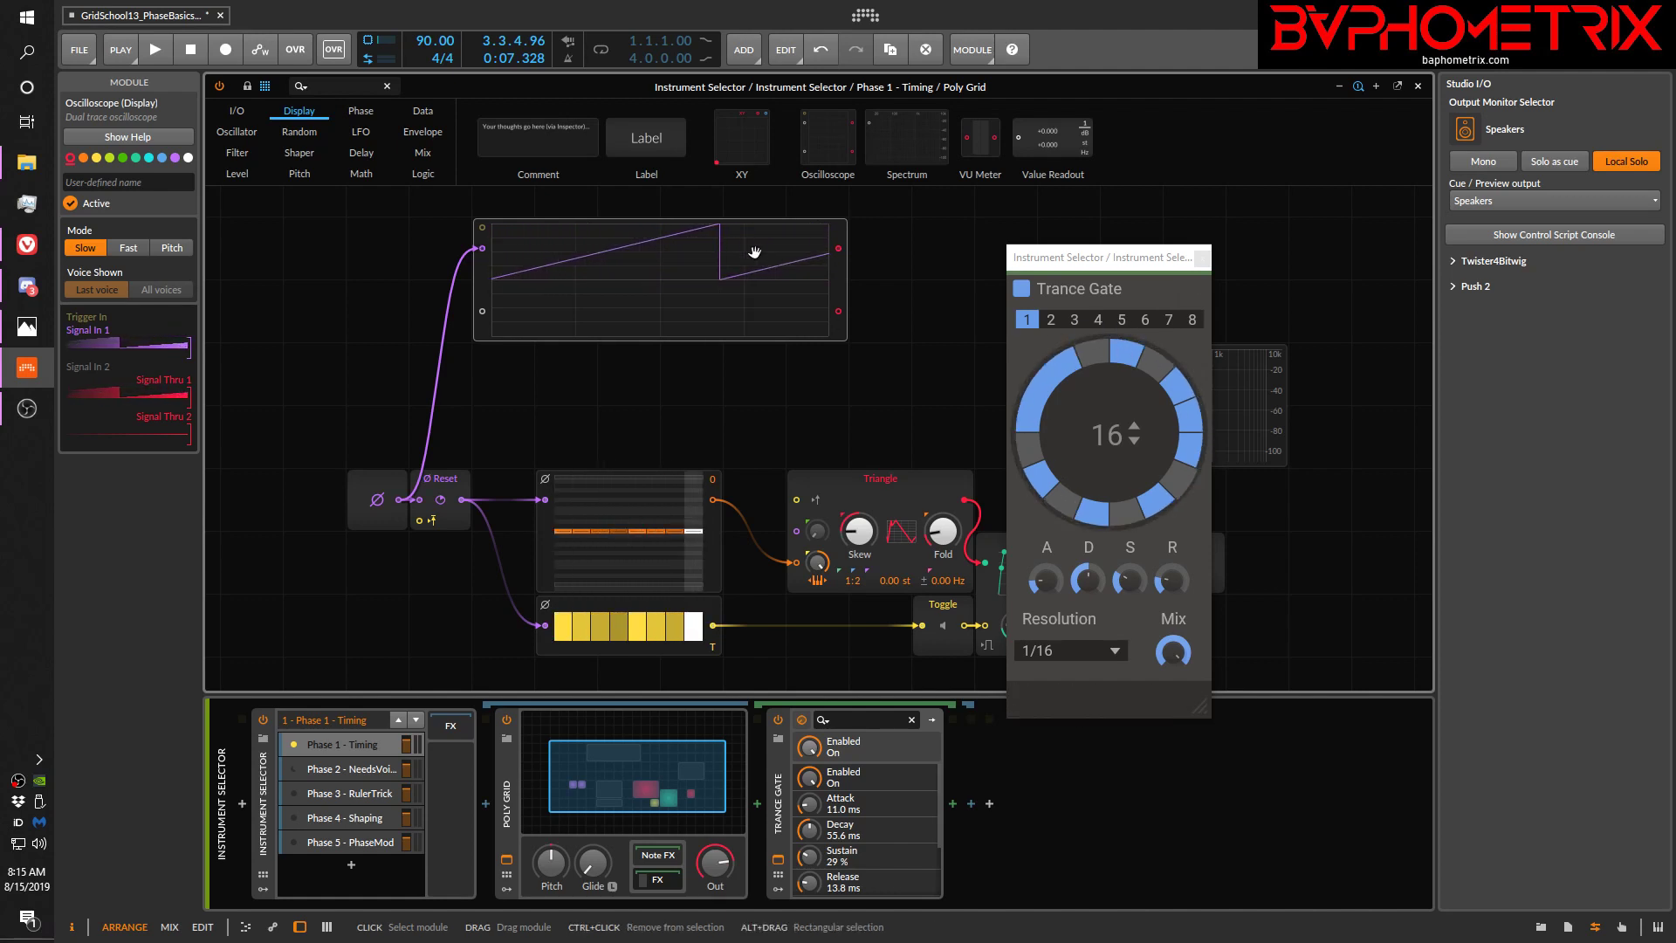
pyautogui.moveTo(1073, 260); pyautogui.dragTo(926, 210)
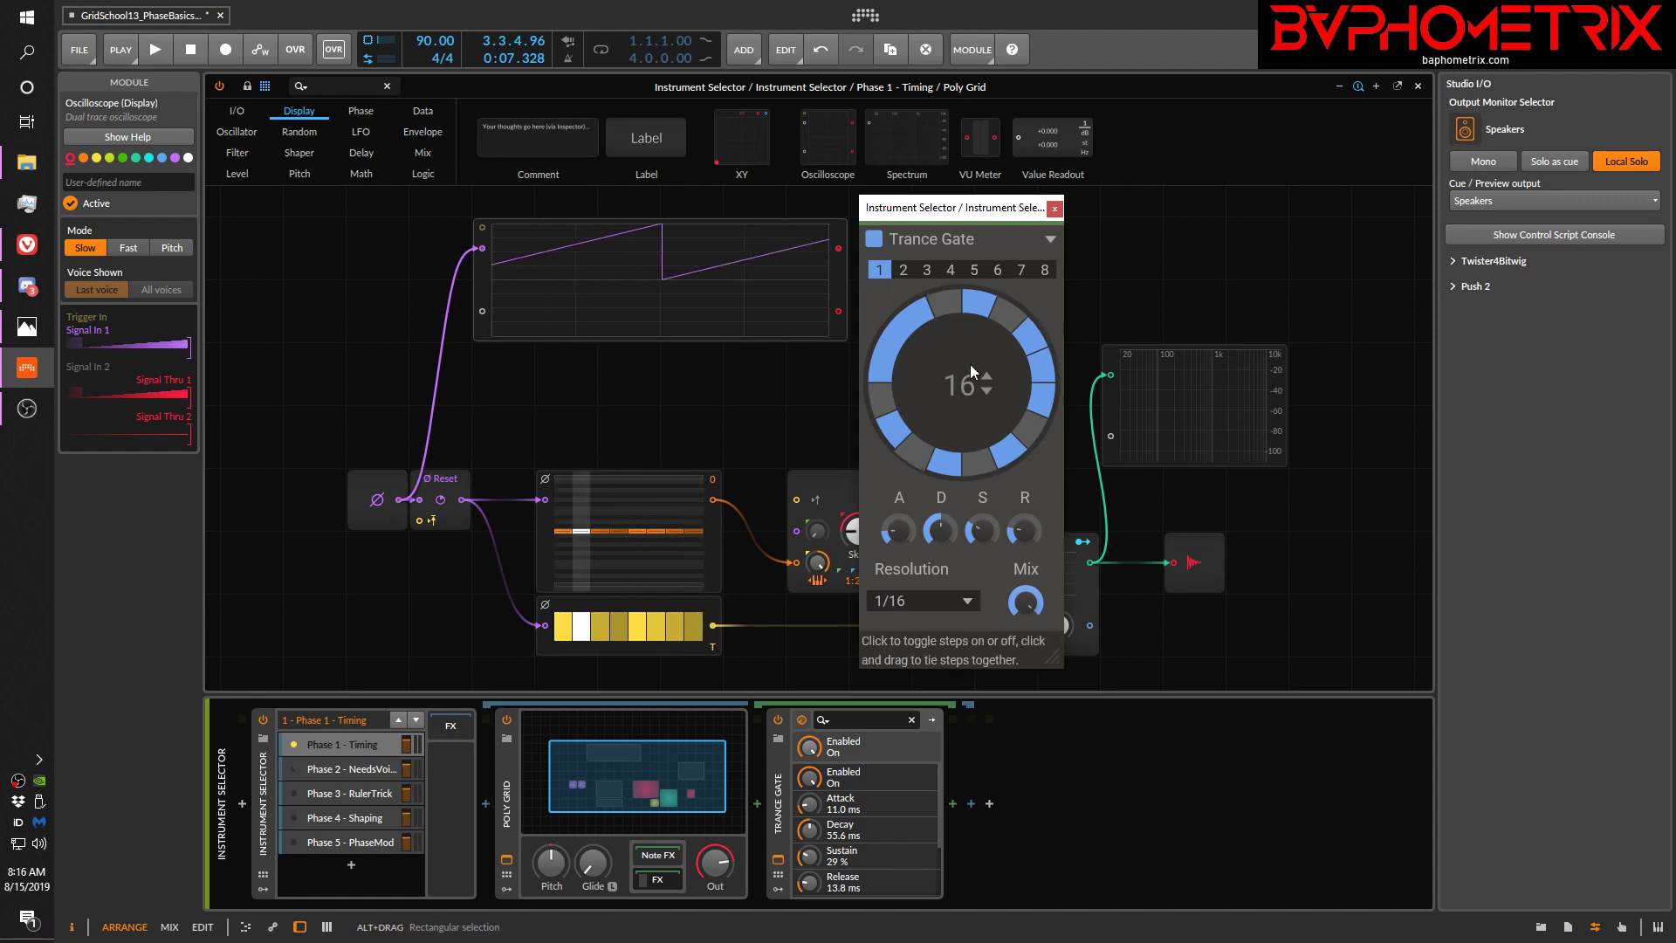
pyautogui.click(511, 813)
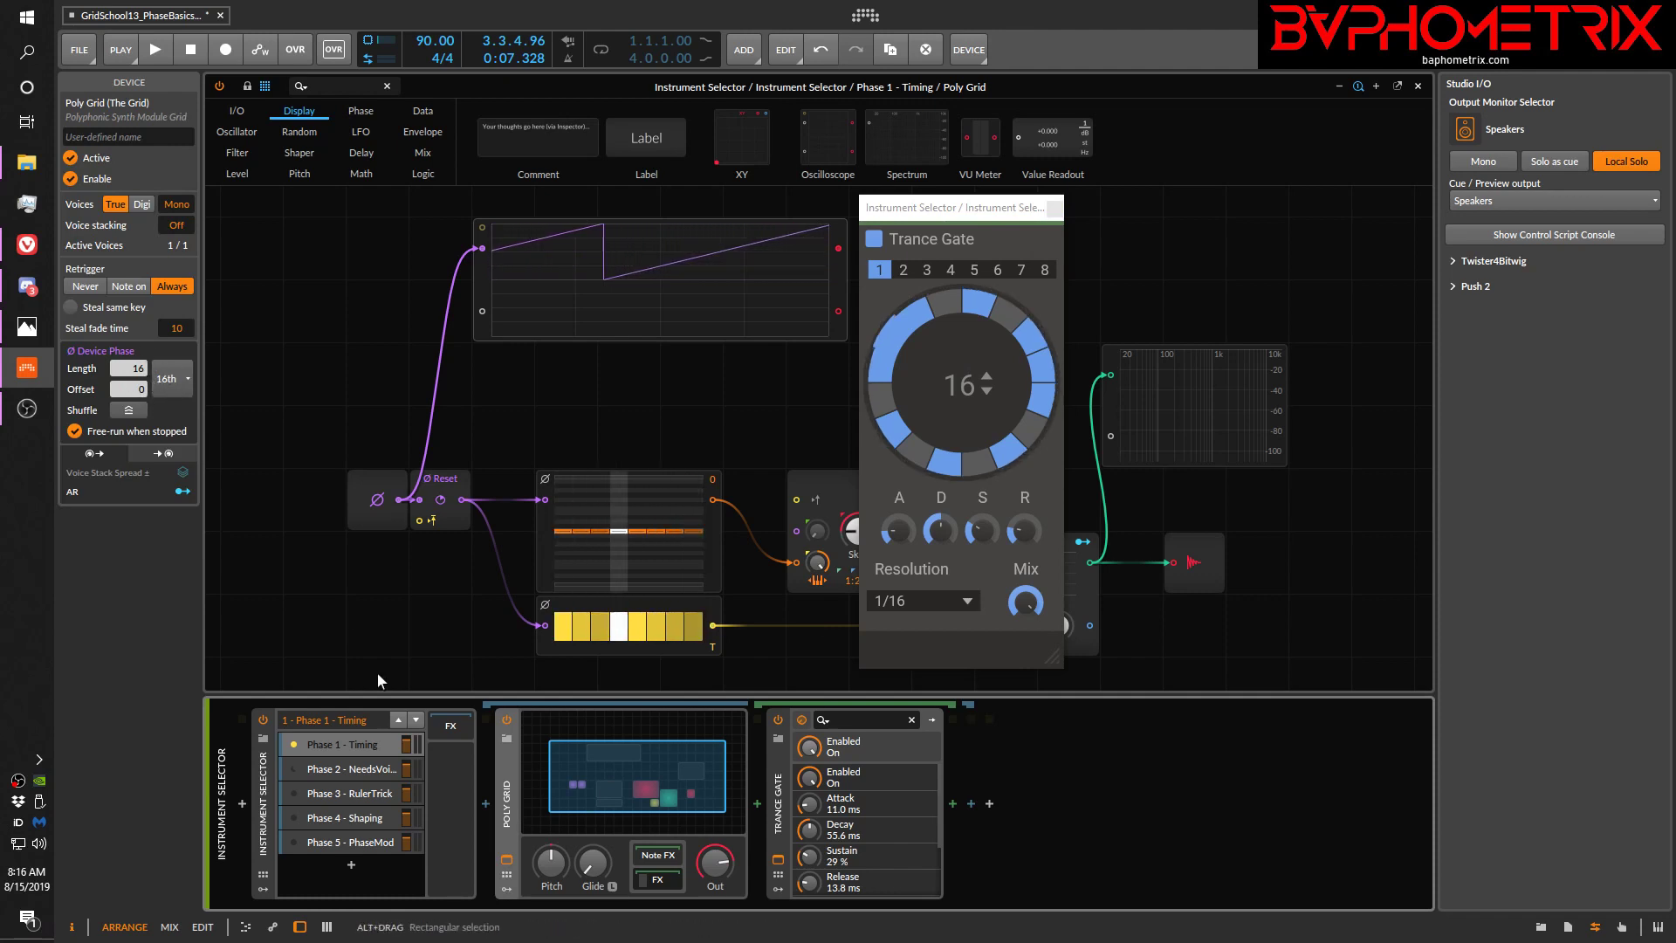
pyautogui.click(958, 220)
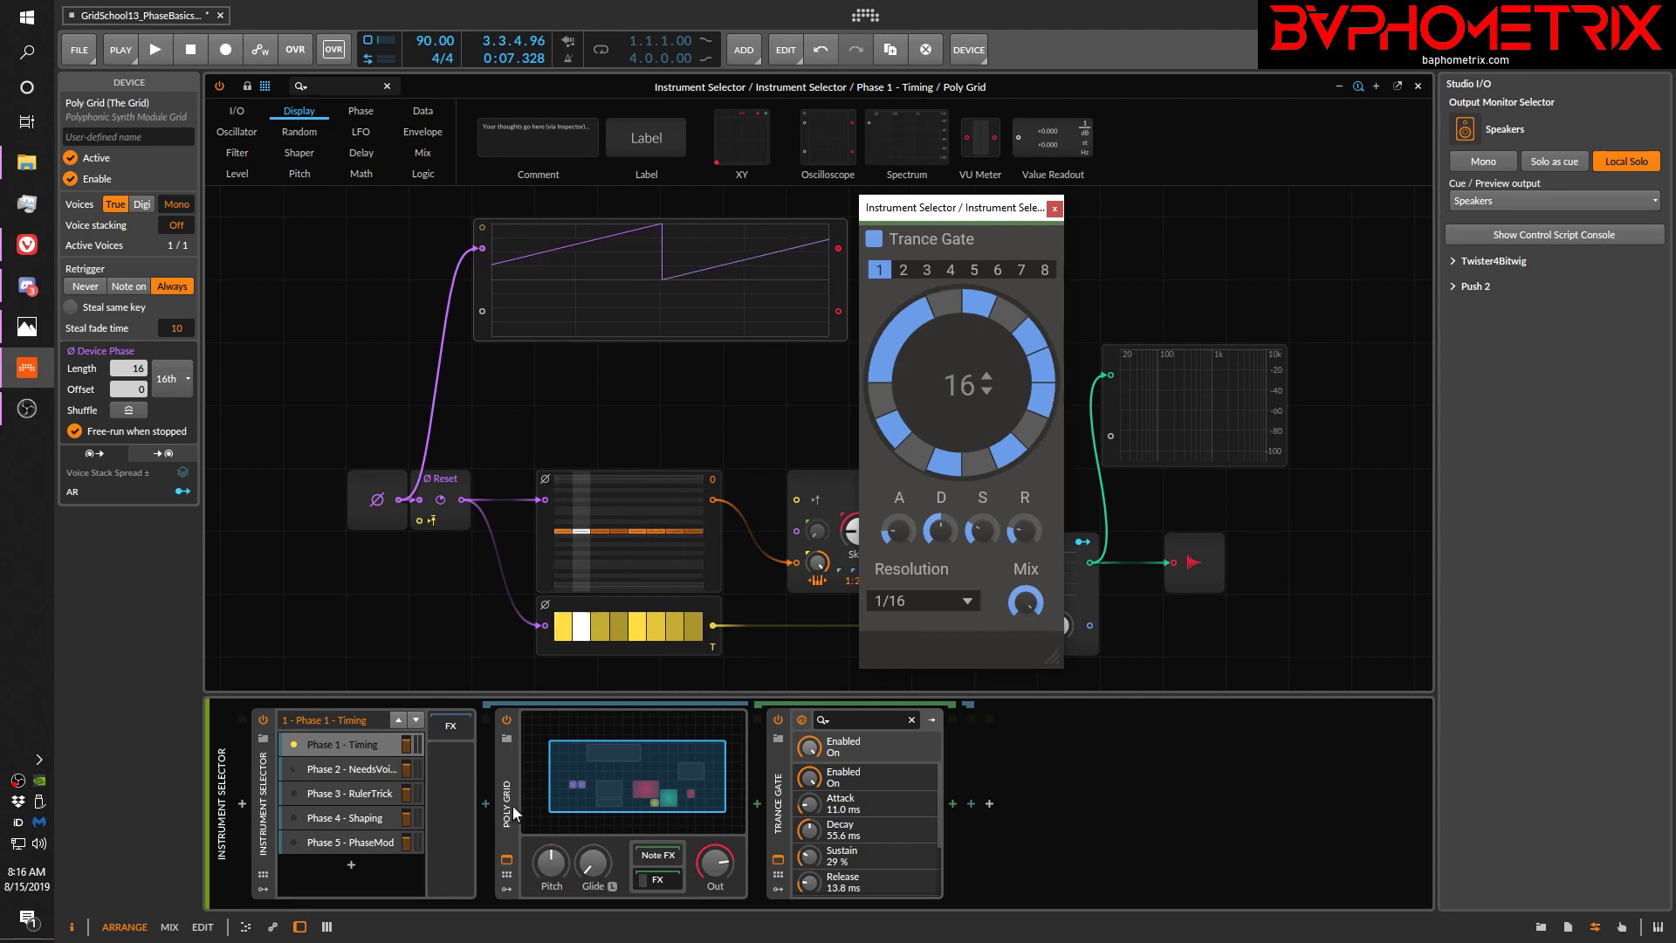
pyautogui.click(507, 860)
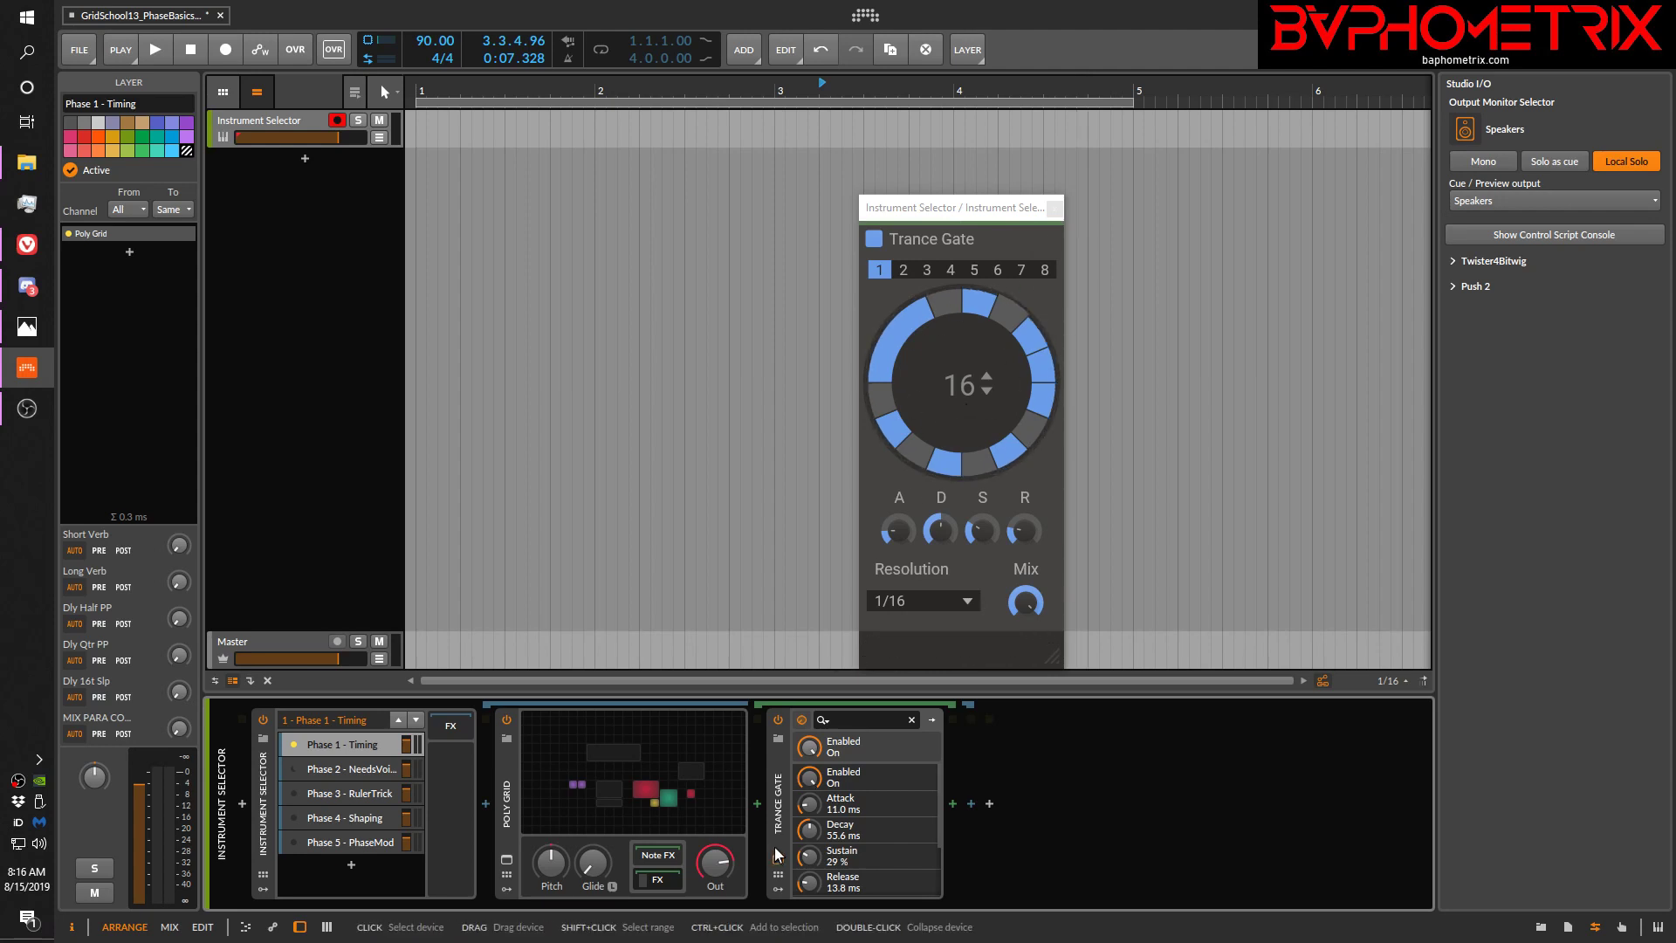
pyautogui.click(613, 788)
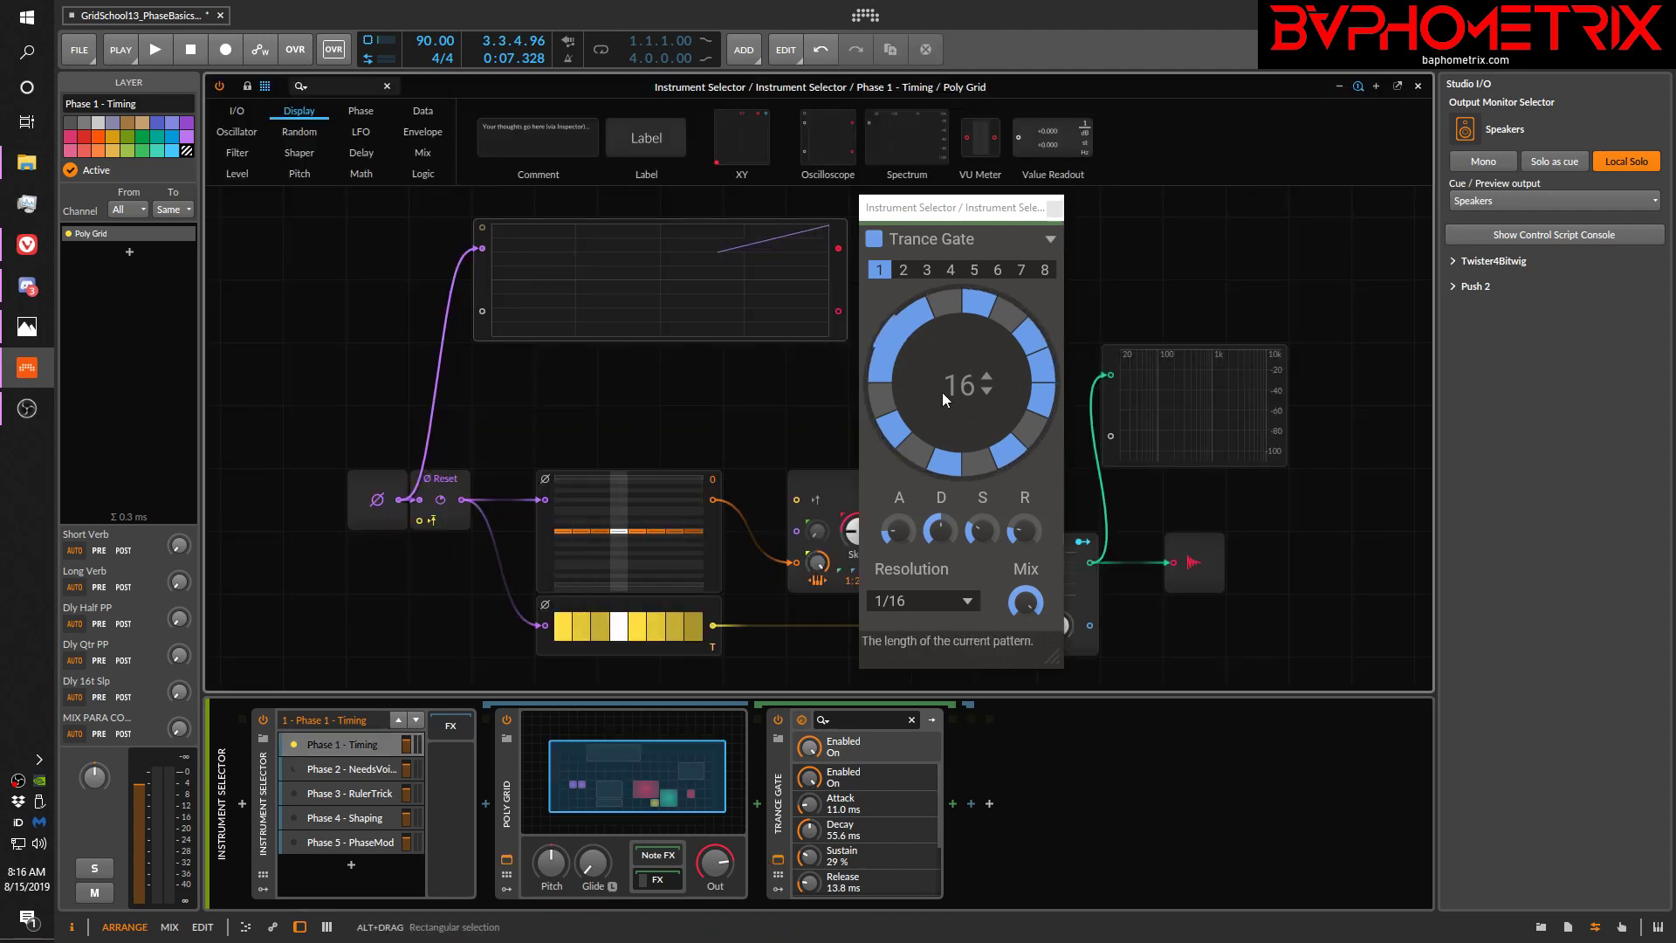
pyautogui.click(967, 600)
pyautogui.click(969, 605)
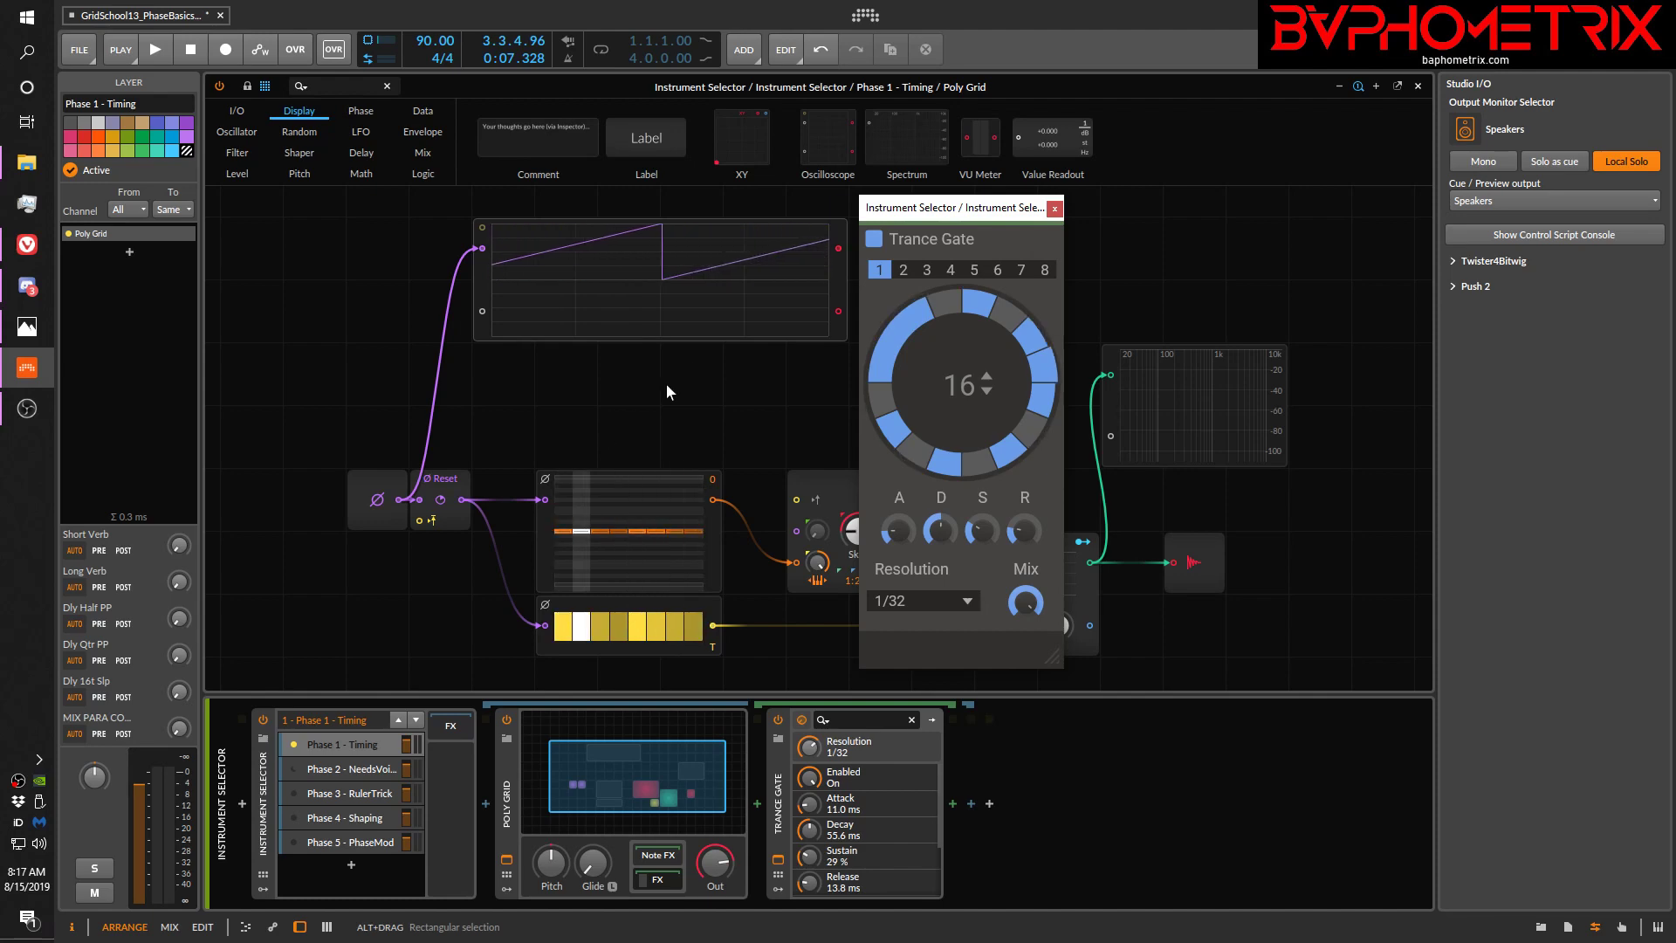
# Step: Switch to Photos to view the GridSchool lesson list image, and return to Bitwig
pyautogui.click(27, 328)
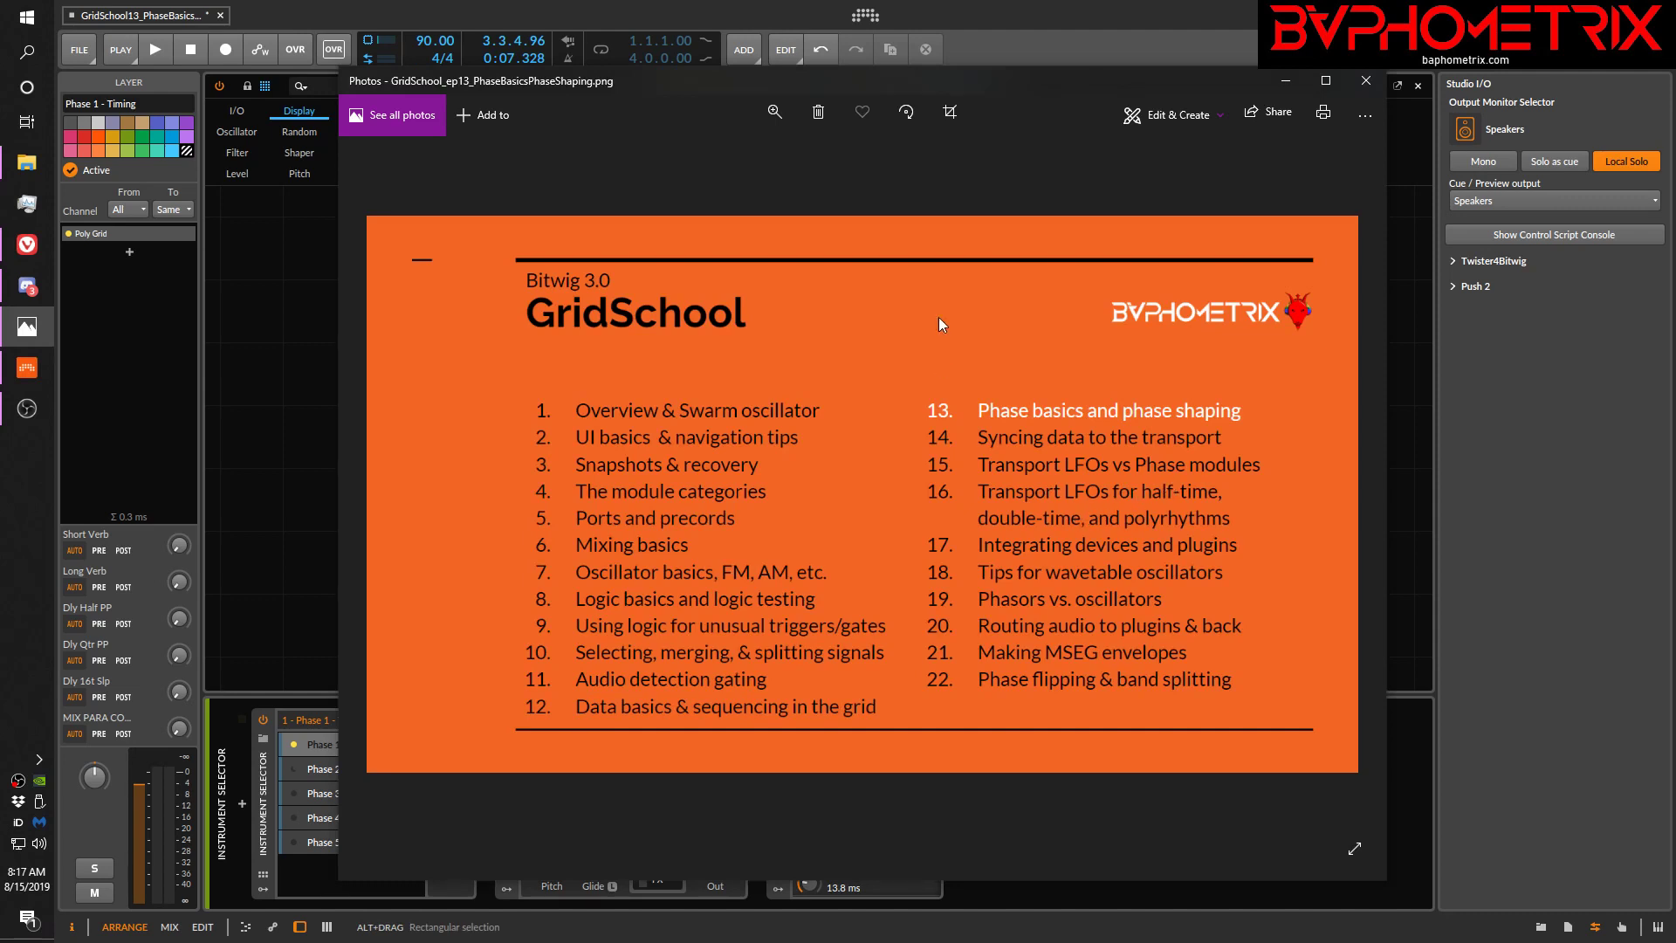
pyautogui.click(996, 43)
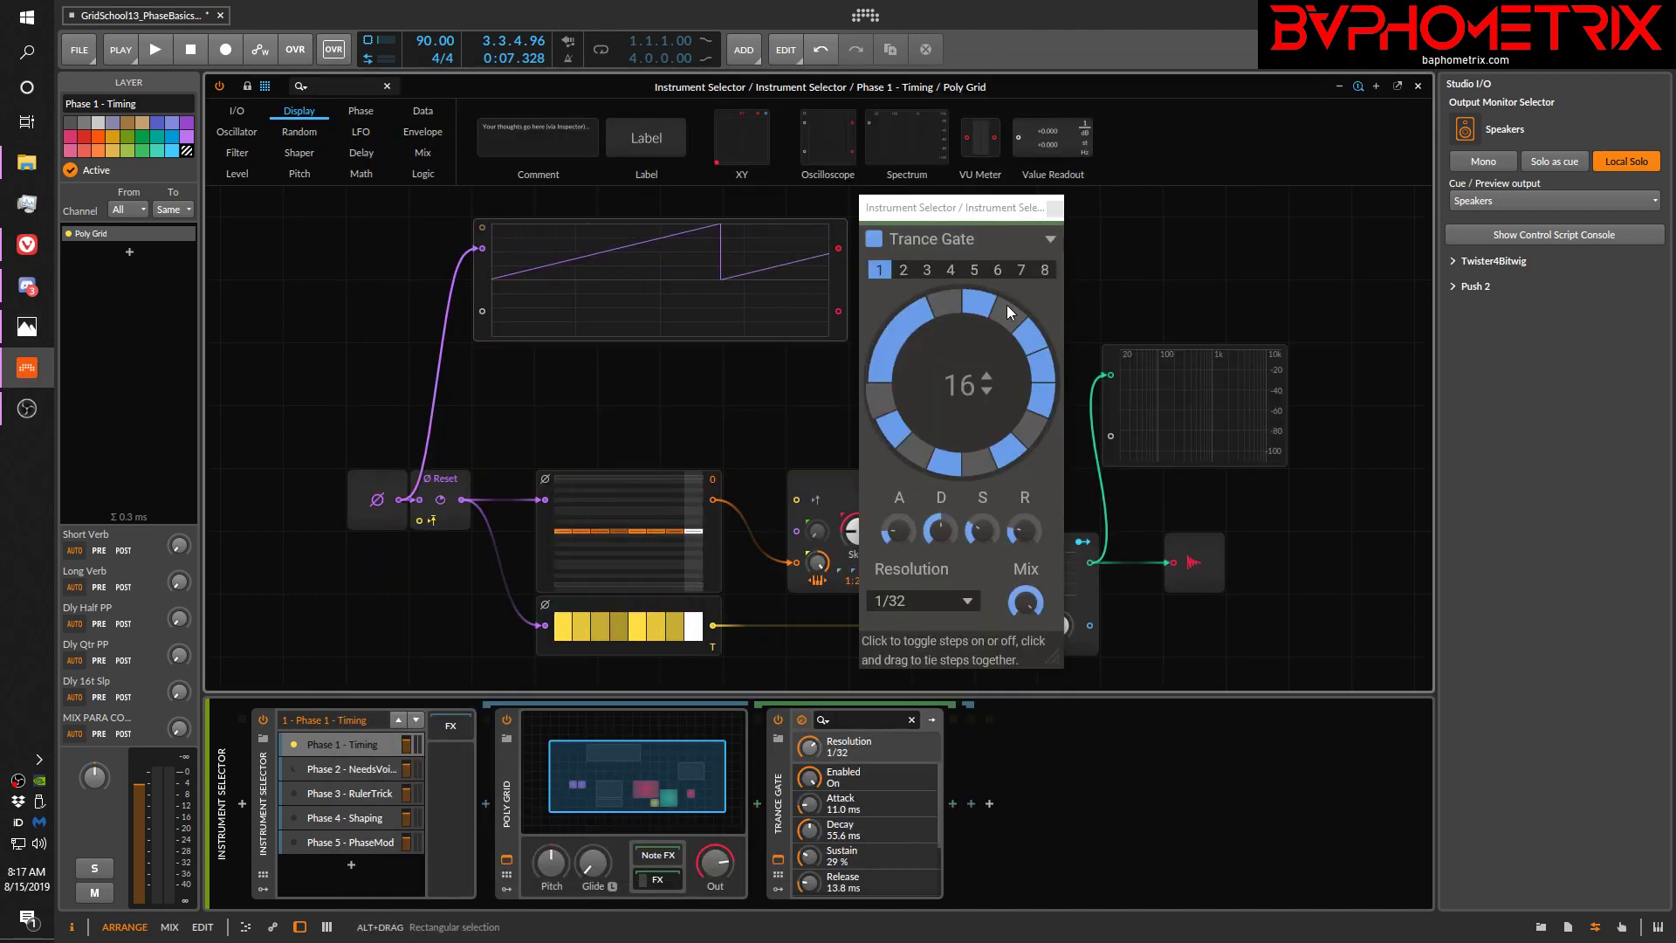
# Step: Close the Trance Gate window, activate the Phase 2 - NeedsVoice layer, and open its Poly Grid in the editor
pyautogui.click(1054, 211)
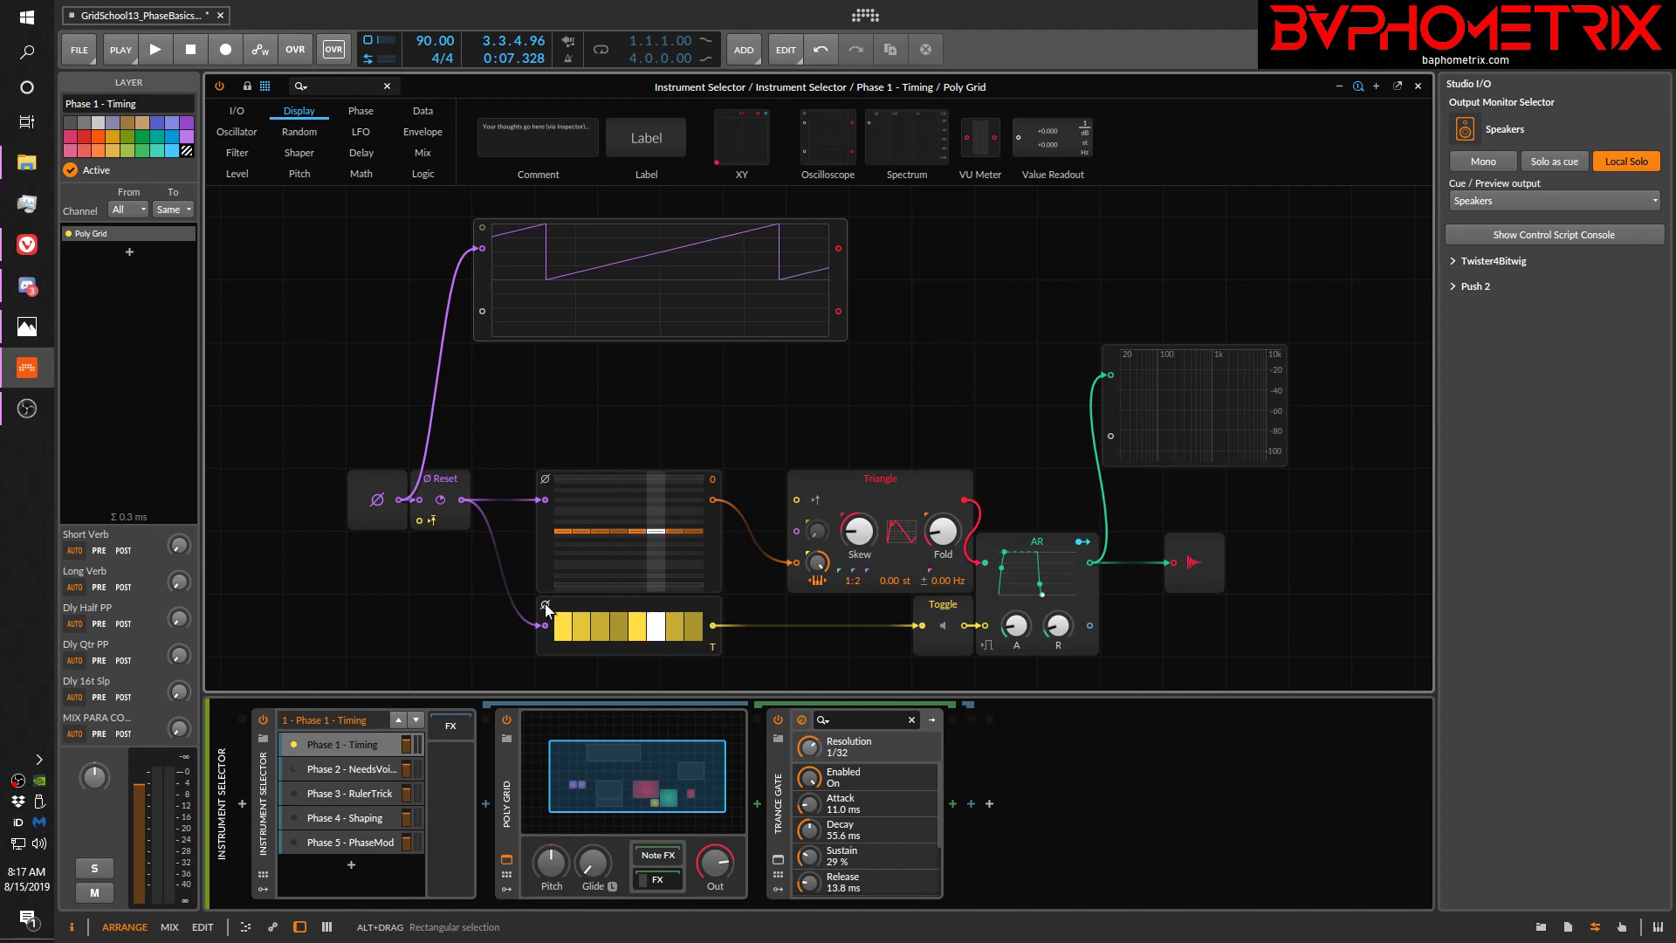
pyautogui.click(309, 766)
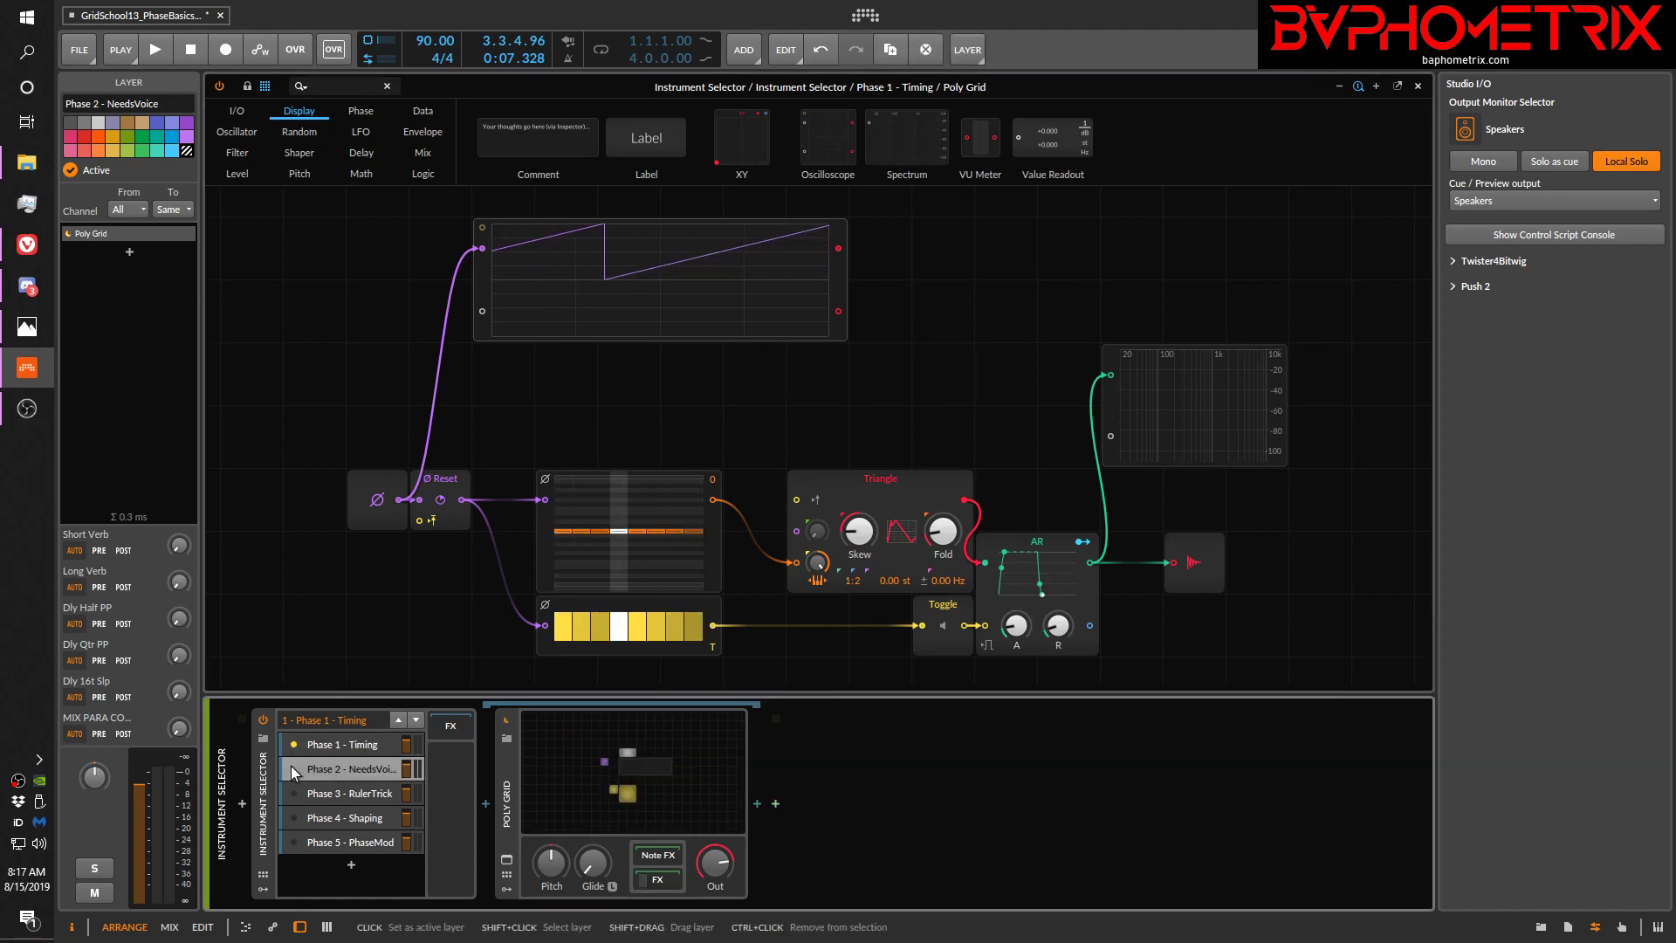
pyautogui.click(586, 772)
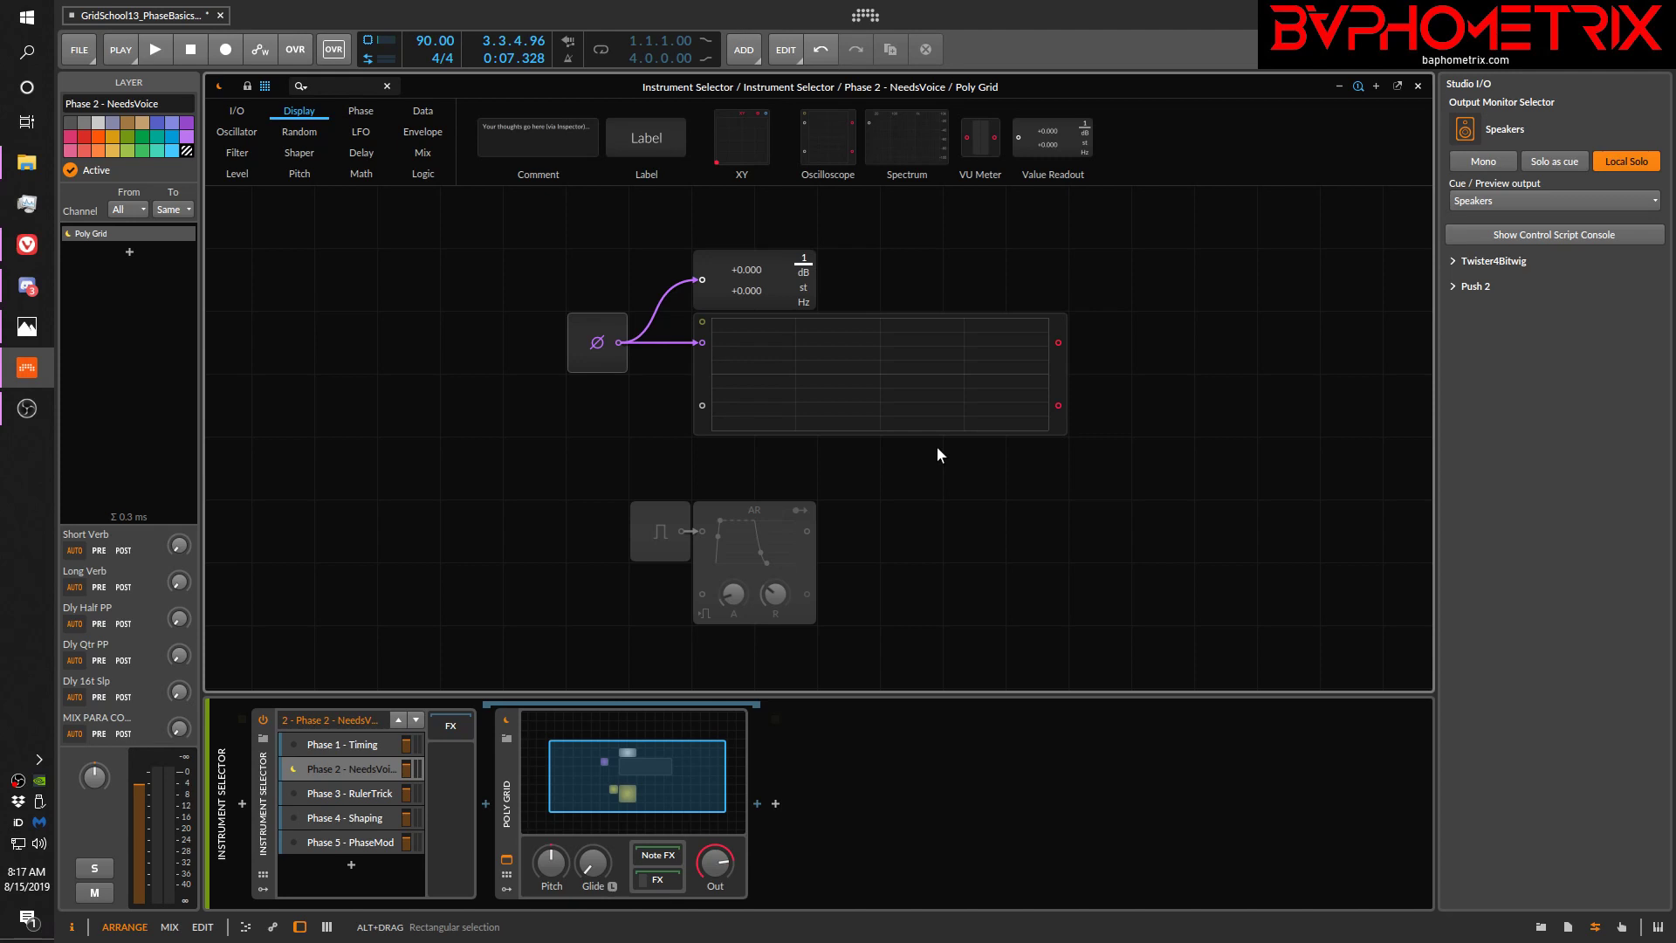
# Step: Set the Phase 2 Poly Grid's voices to 9 and inspect the Oscilloscope and Phase In modules
pyautogui.click(515, 801)
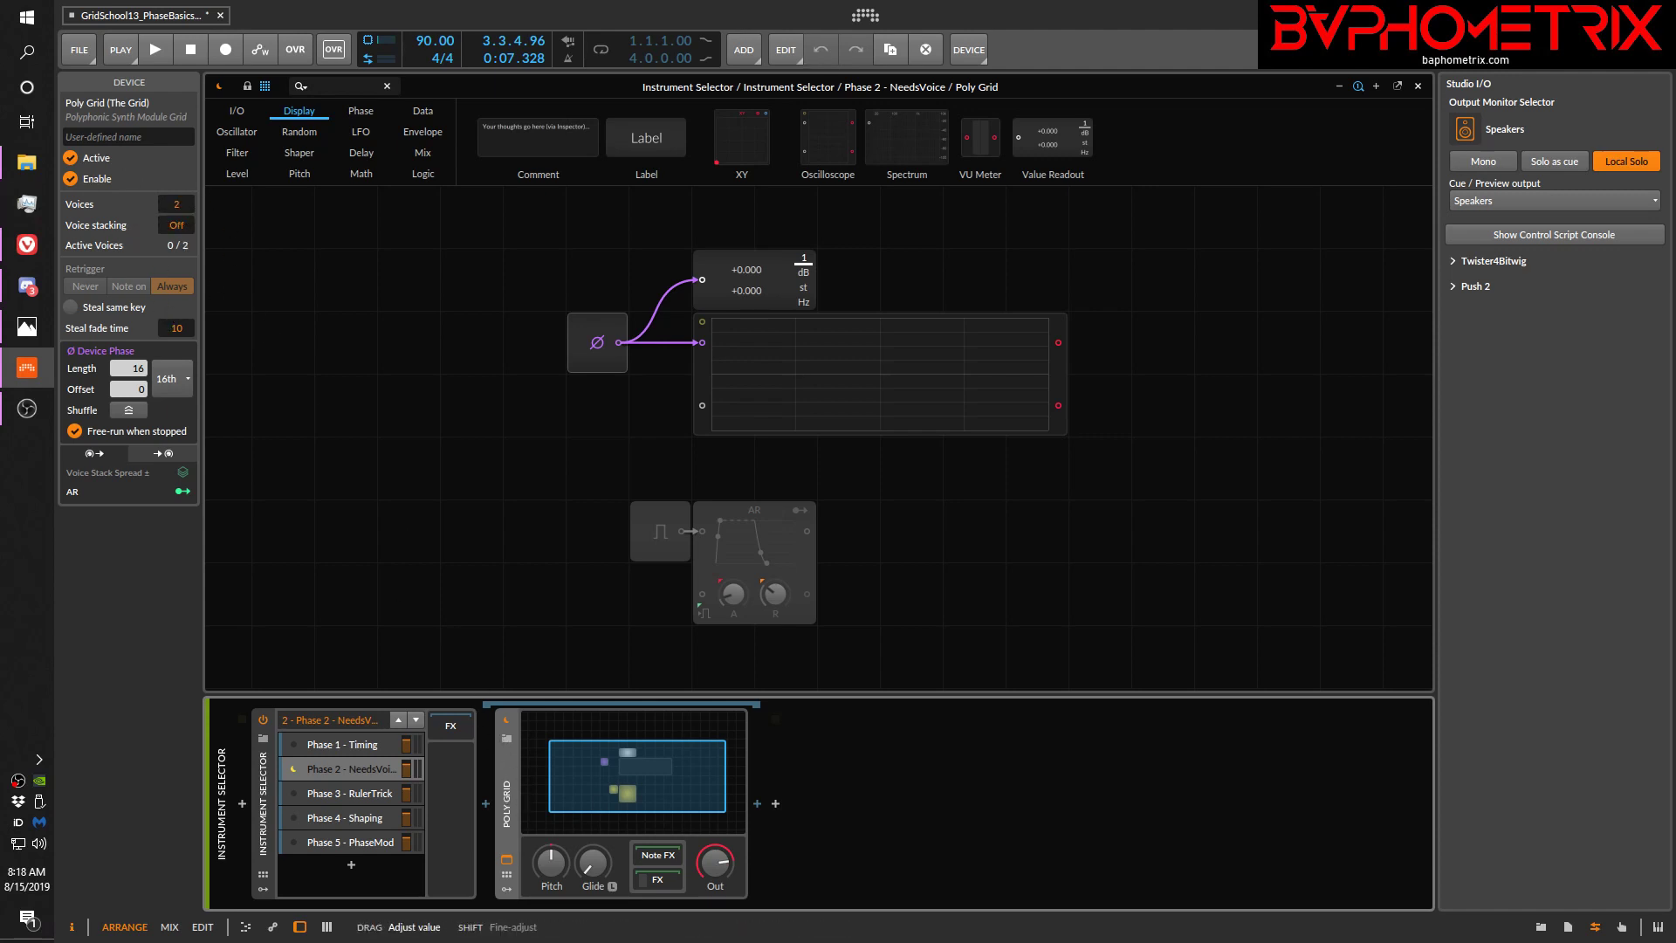
pyautogui.moveTo(175, 205); pyautogui.dragTo(183, 218)
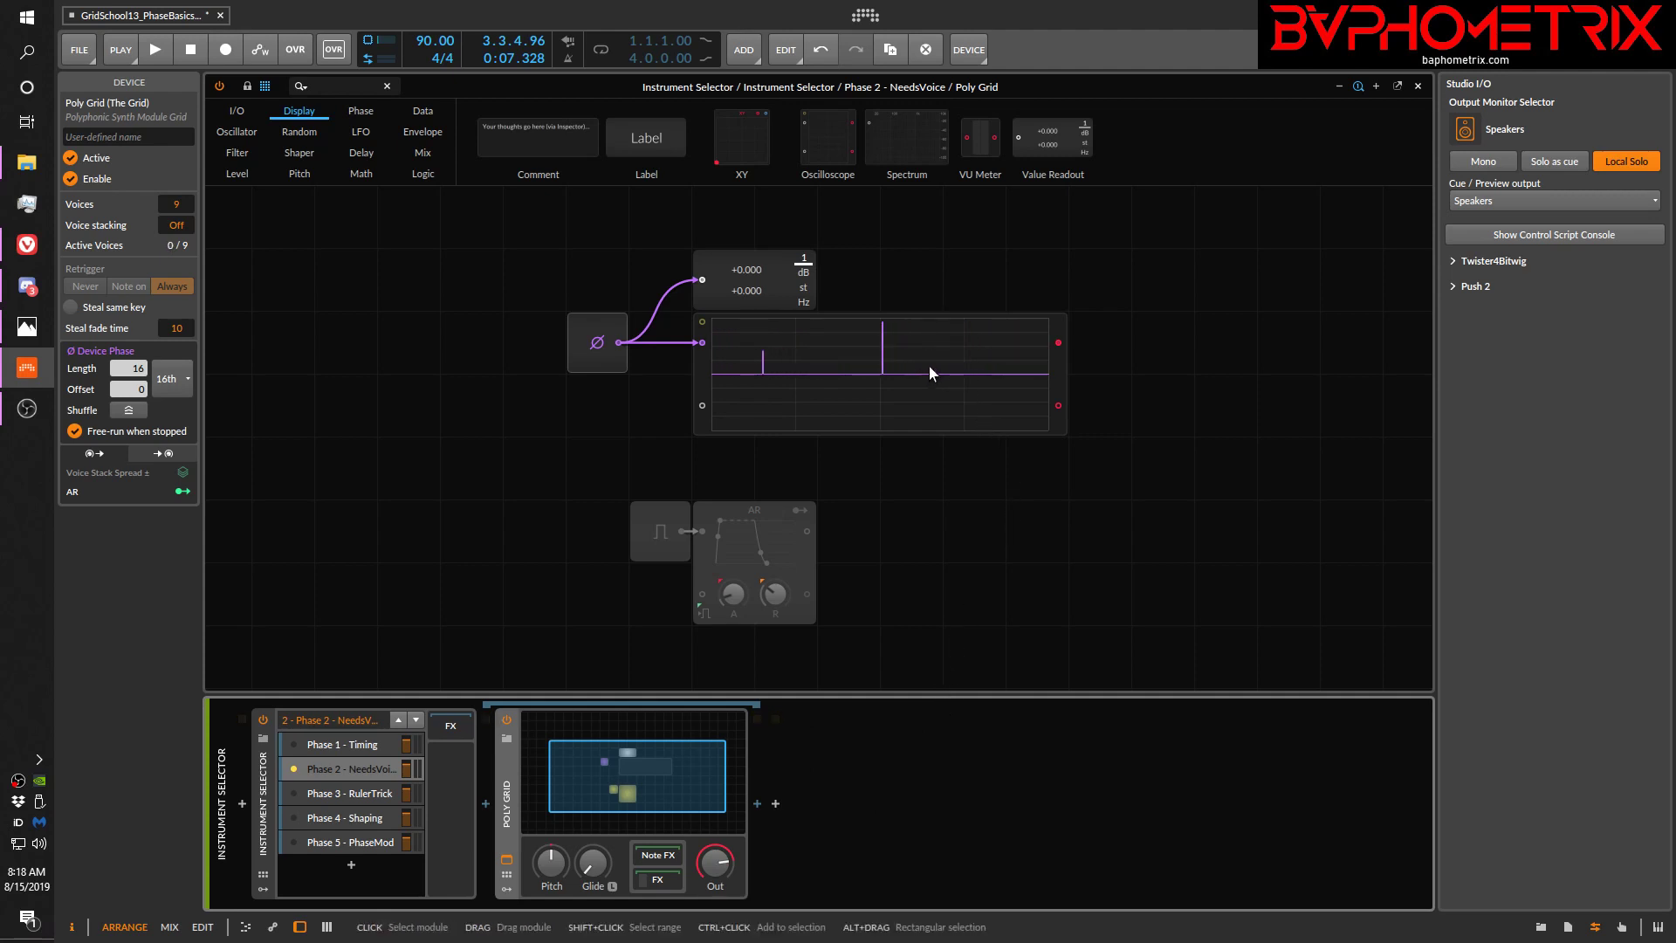
pyautogui.click(759, 364)
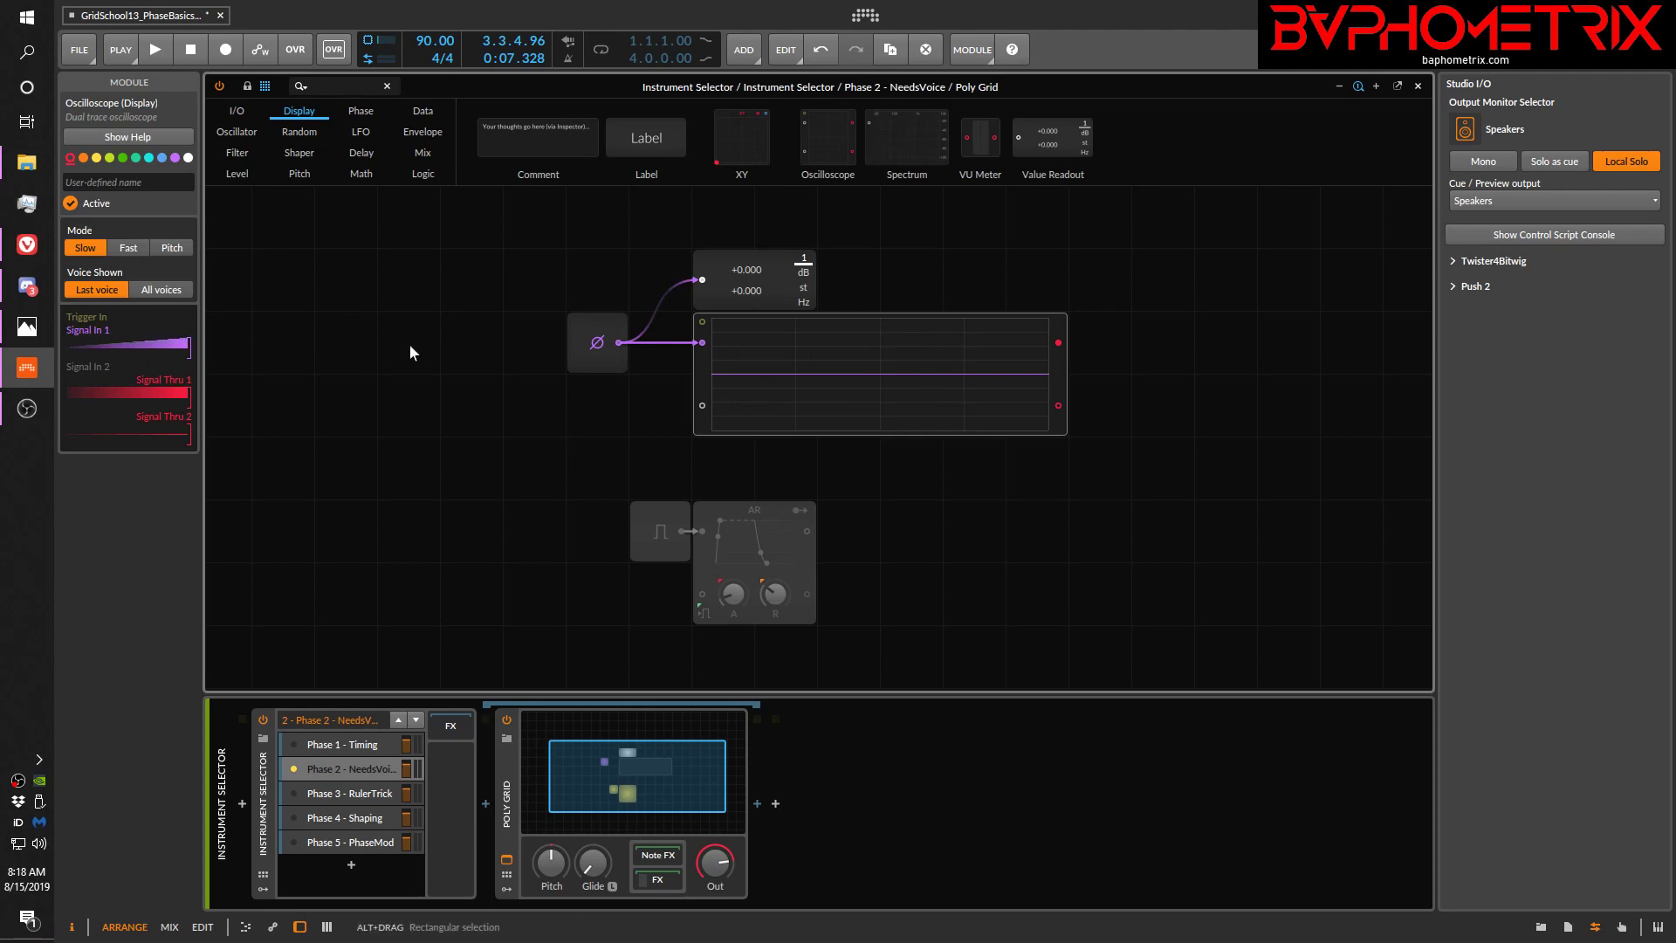
pyautogui.click(588, 330)
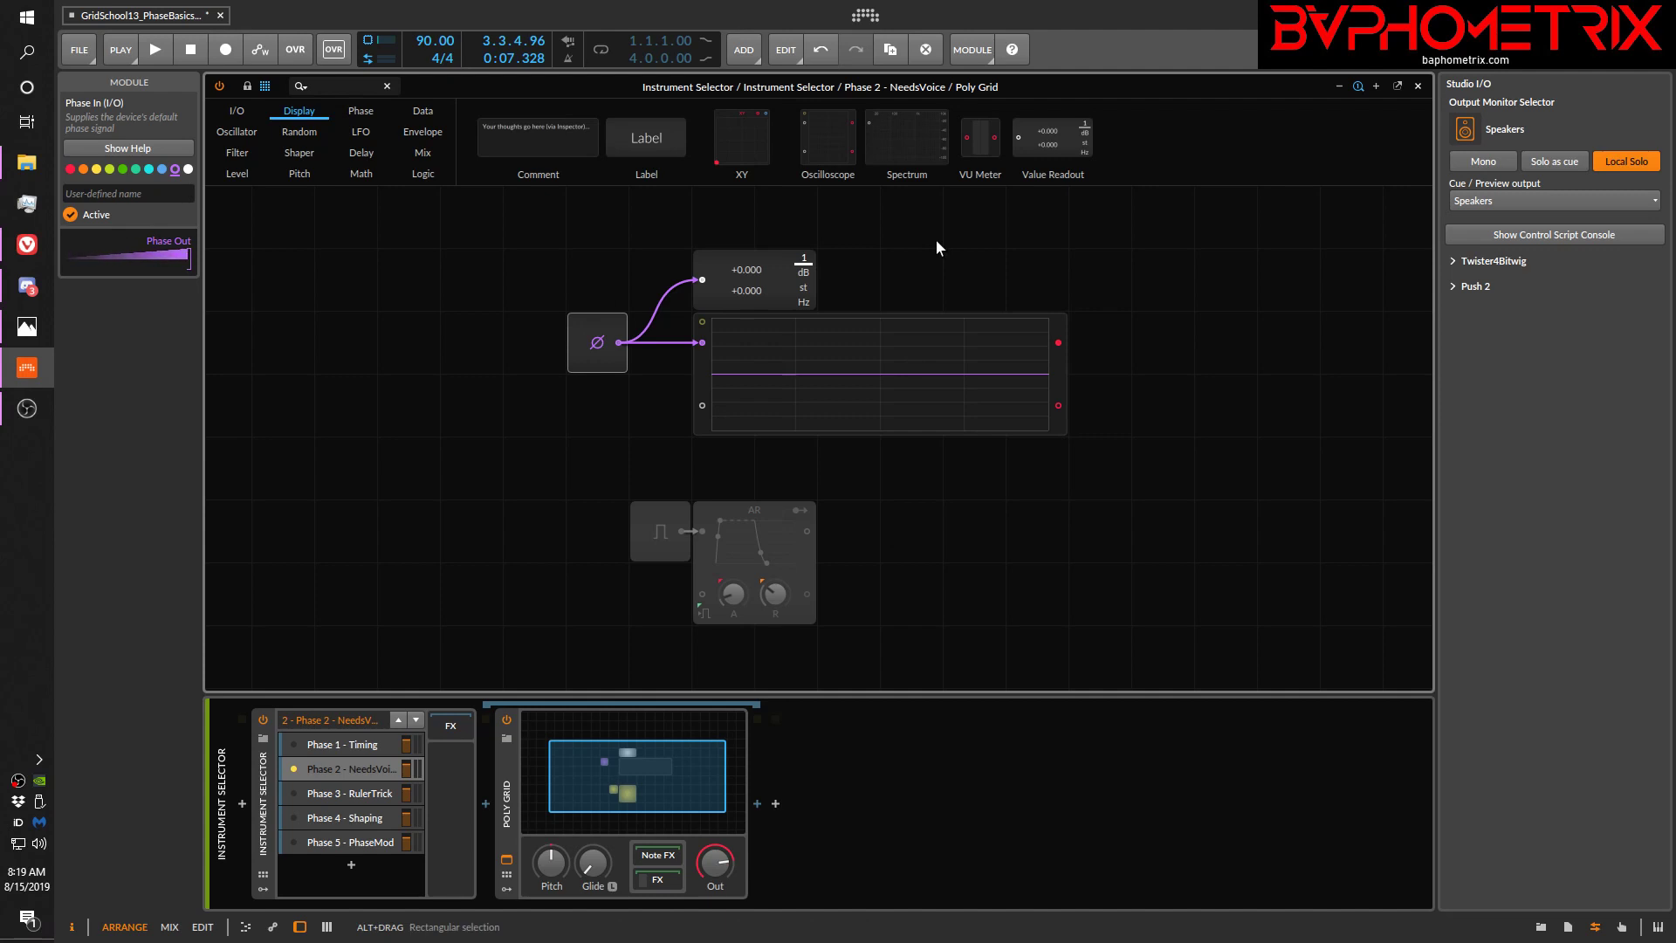
# Step: Set the Poly Grid's voices to Mono and compare the True and Digi modes, ending on Digi
pyautogui.click(513, 818)
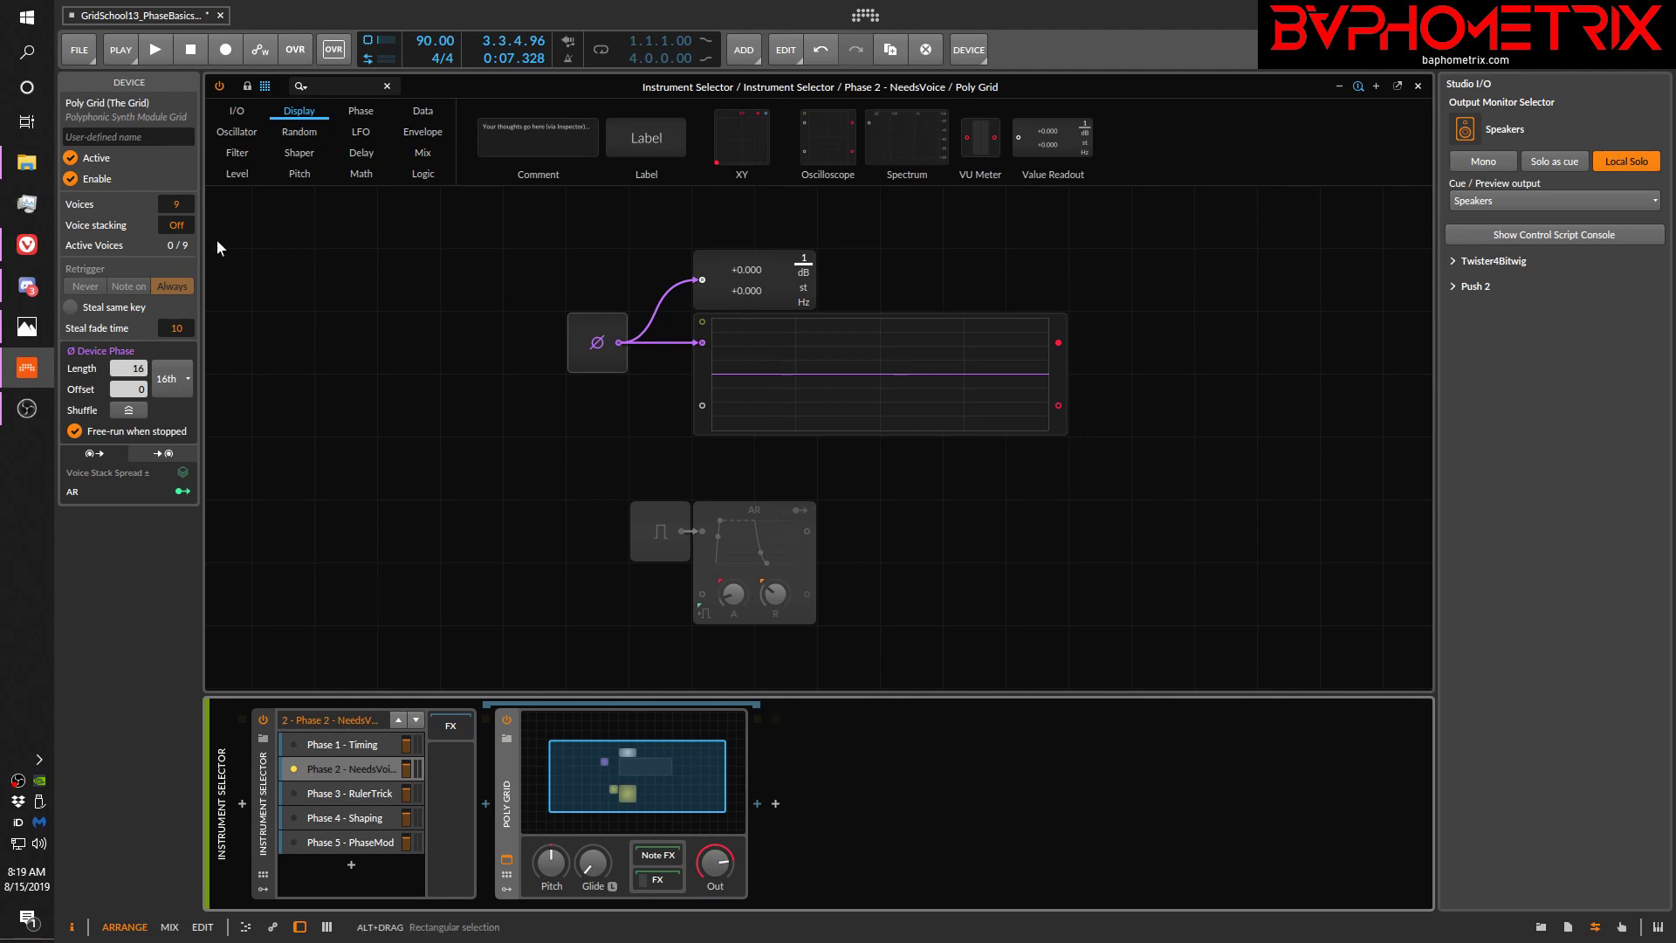
pyautogui.moveTo(180, 197); pyautogui.dragTo(175, 198)
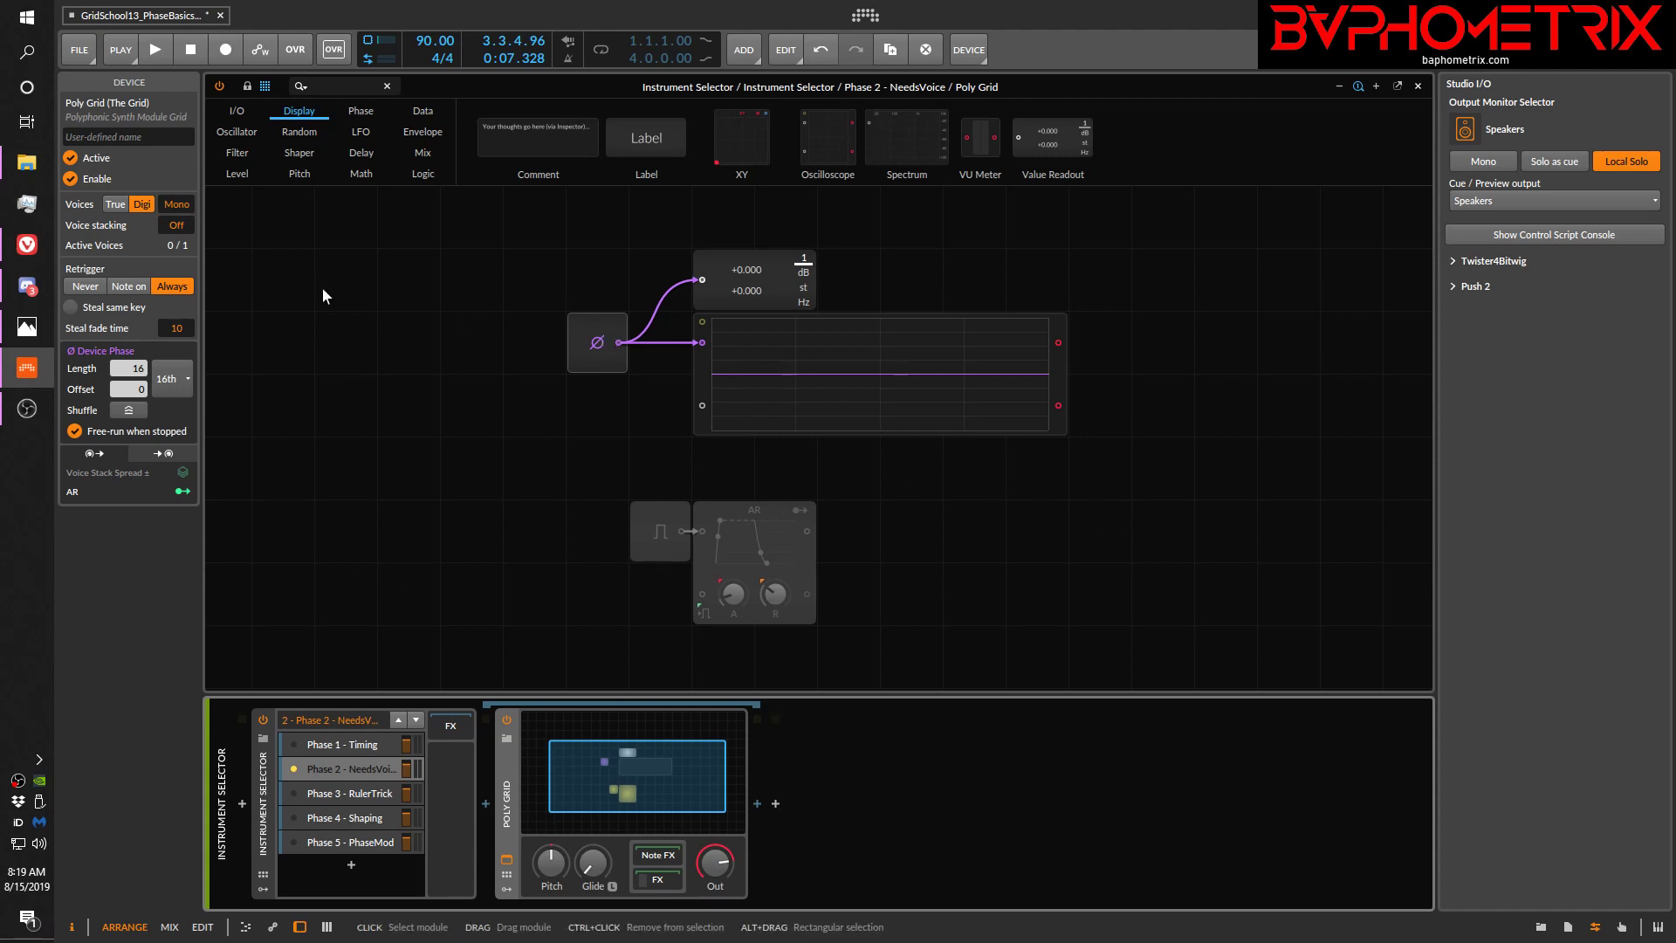
pyautogui.click(115, 204)
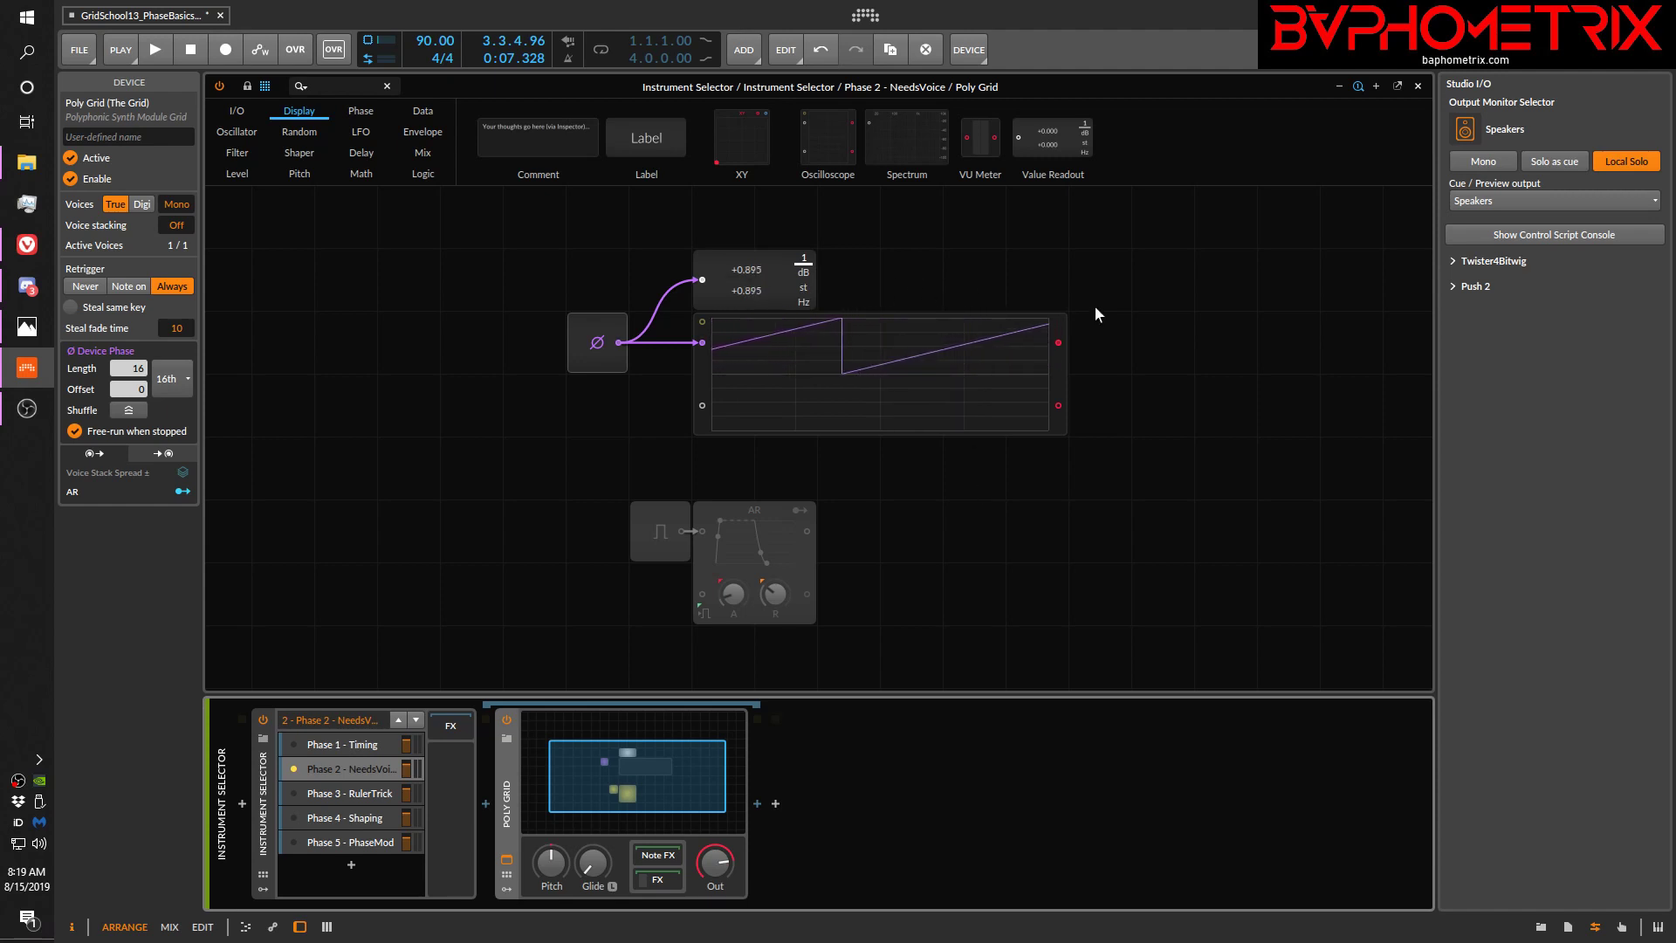
pyautogui.click(147, 204)
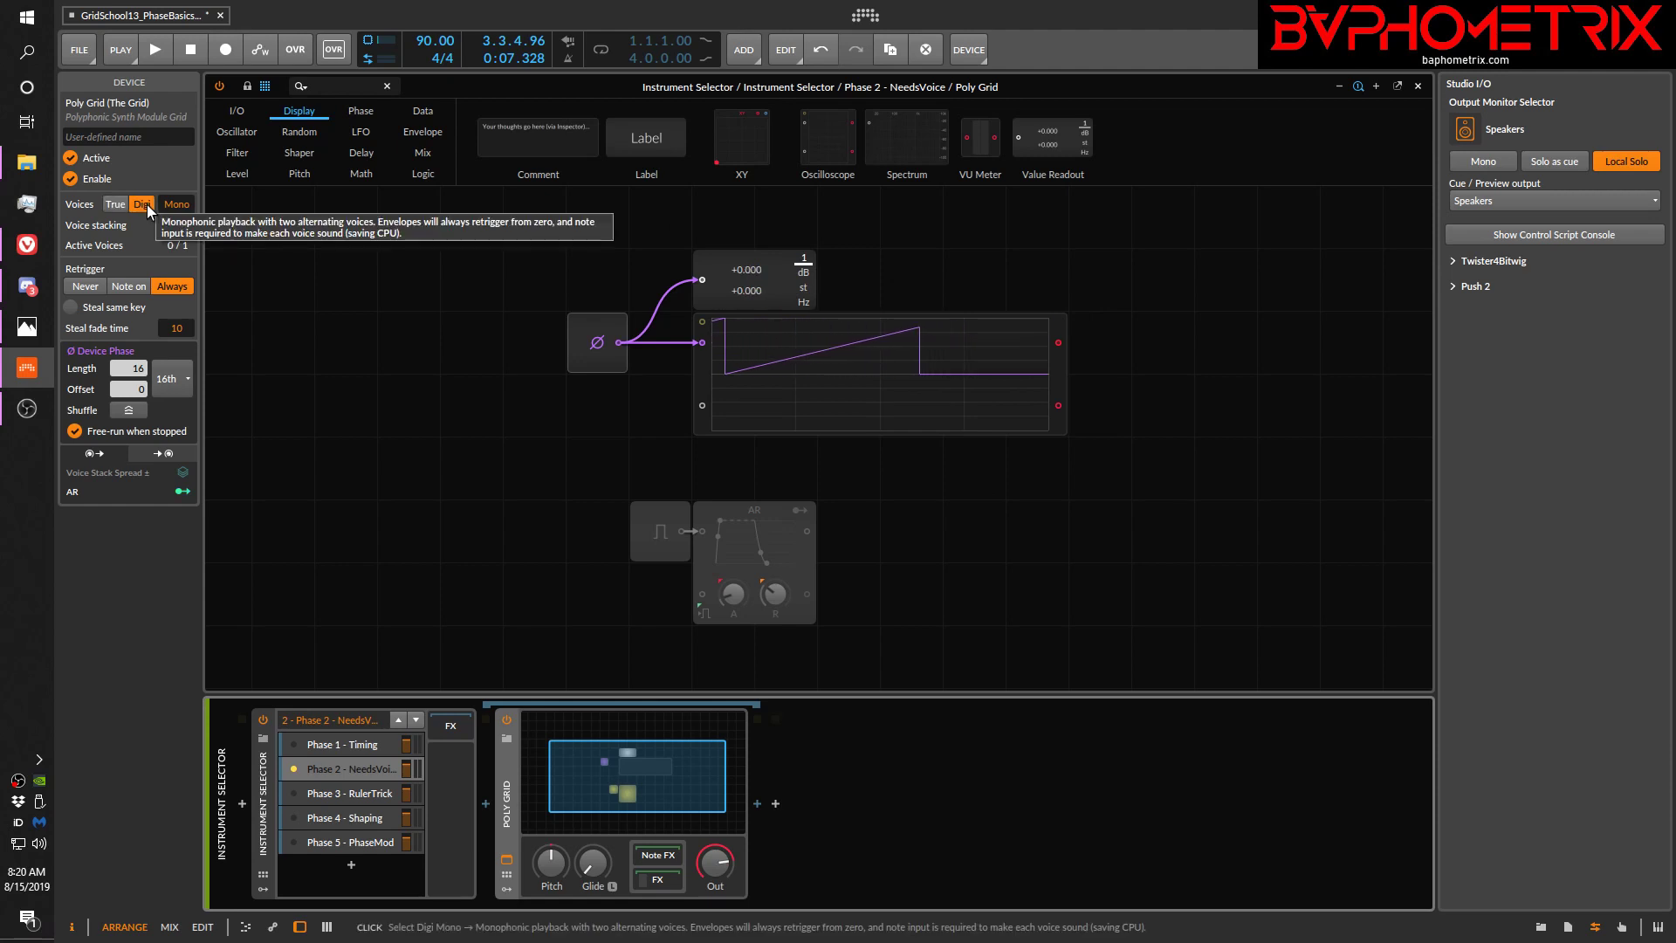
pyautogui.moveTo(176, 202)
pyautogui.mouseDown()
pyautogui.moveTo(176, 166)
pyautogui.moveTo(178, 203)
pyautogui.mouseUp()
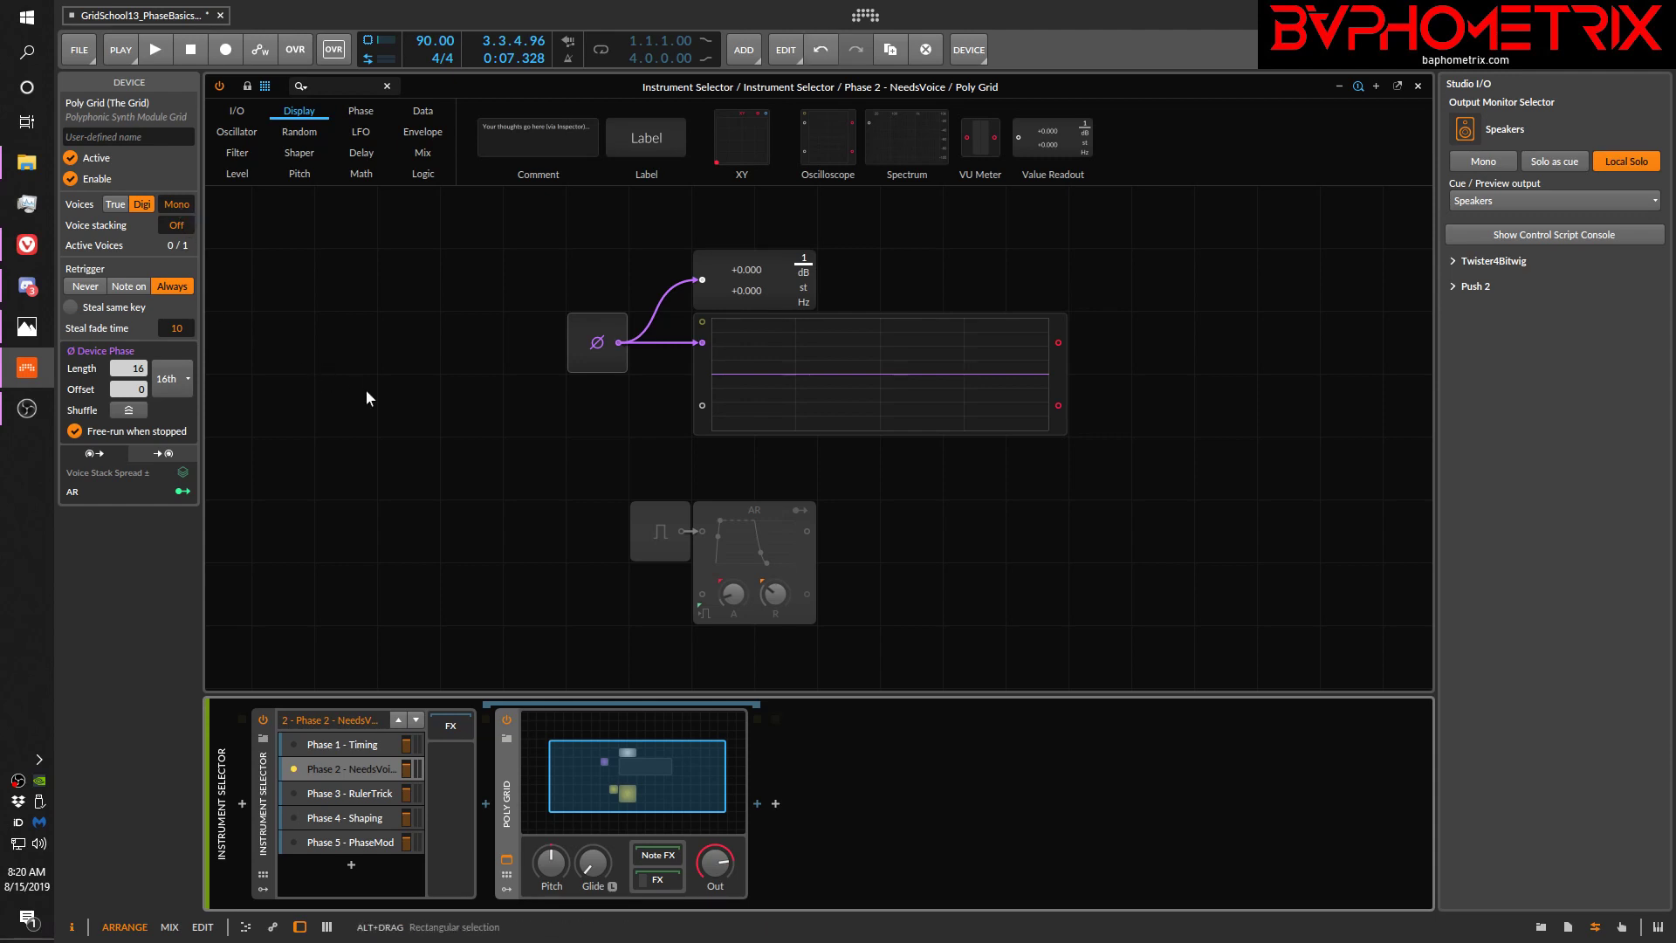
# Step: Activate the Gate In module and the AR envelope connected to it
pyautogui.click(766, 554)
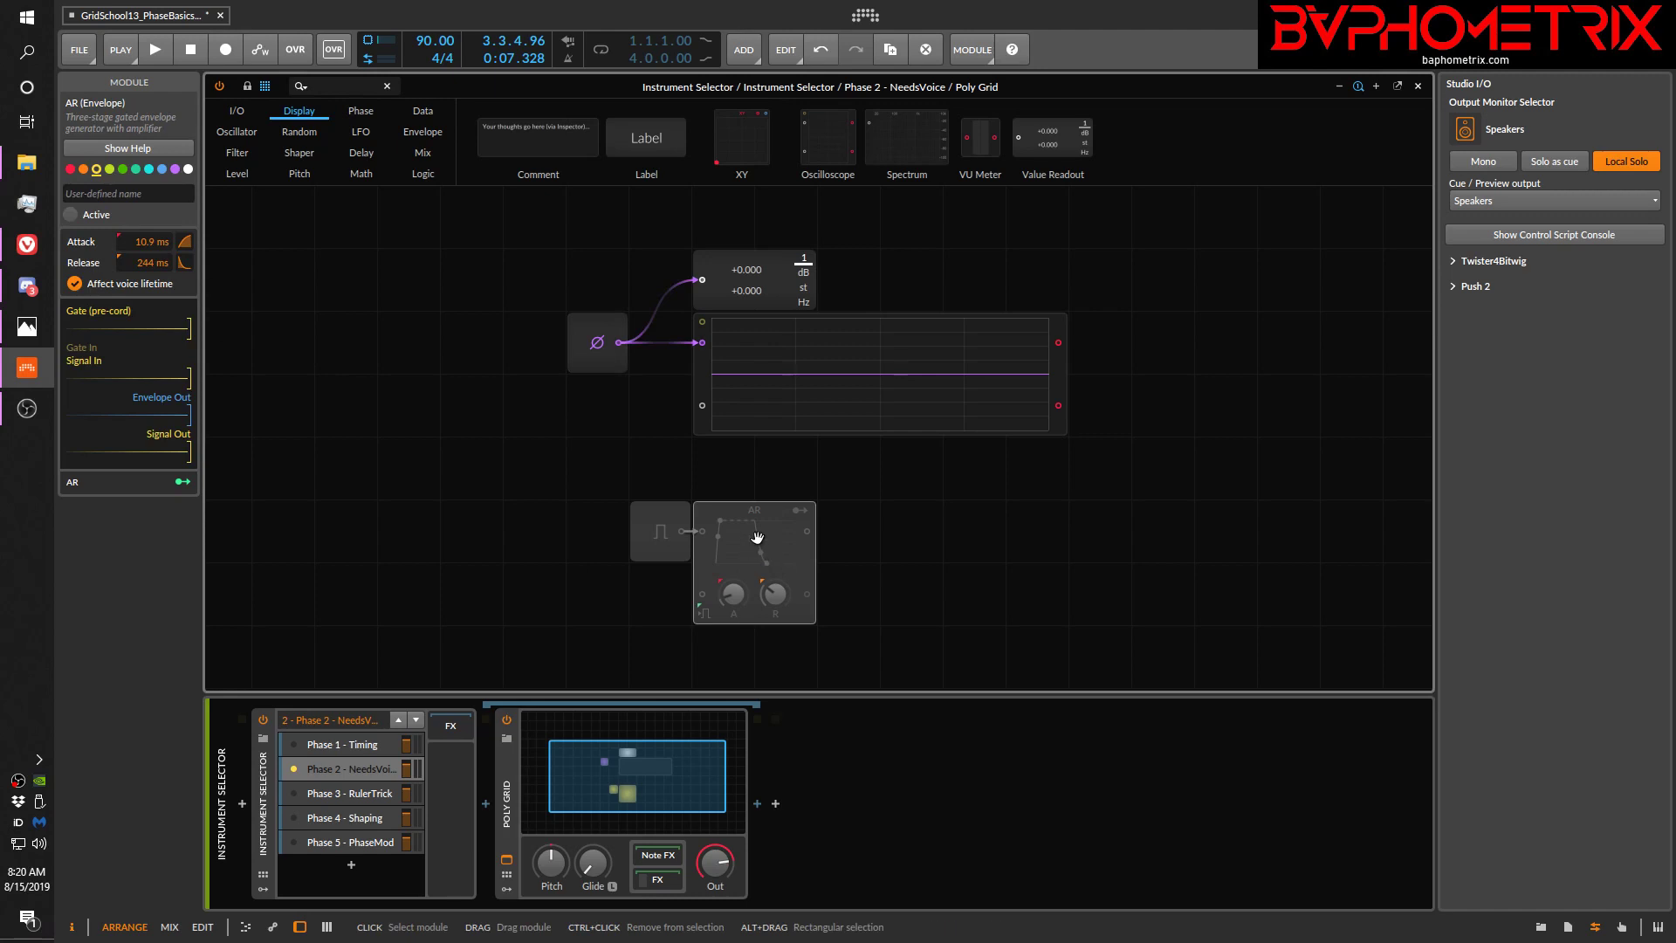
pyautogui.click(660, 518)
pyautogui.hotkey('alt', 'a')
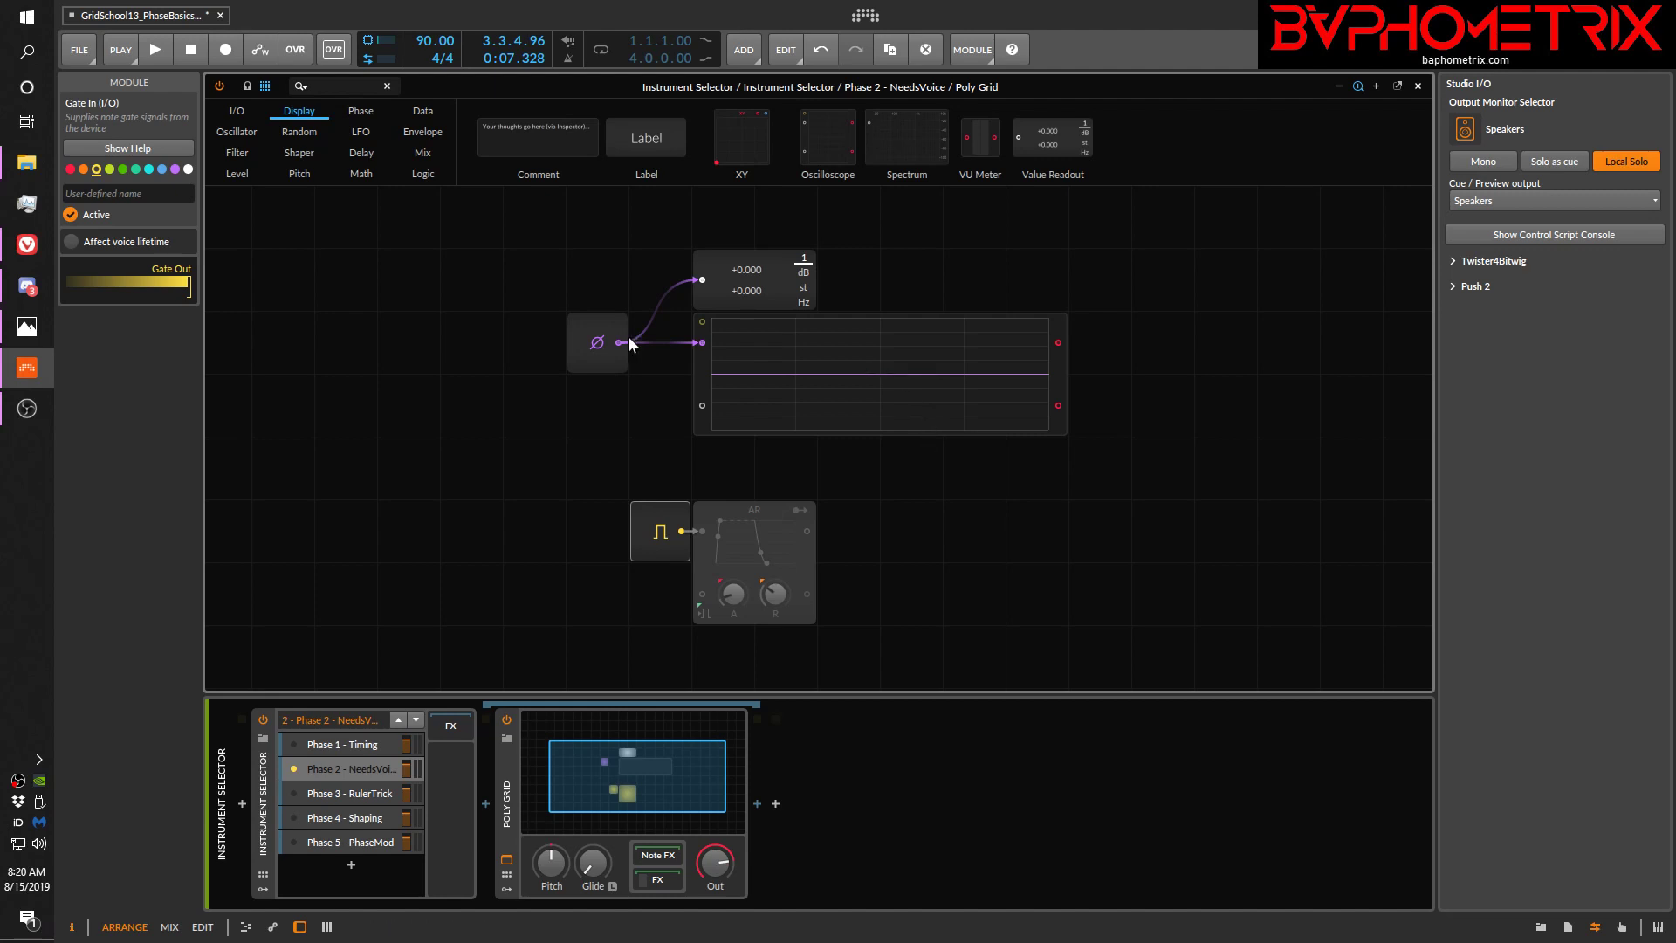
pyautogui.click(773, 517)
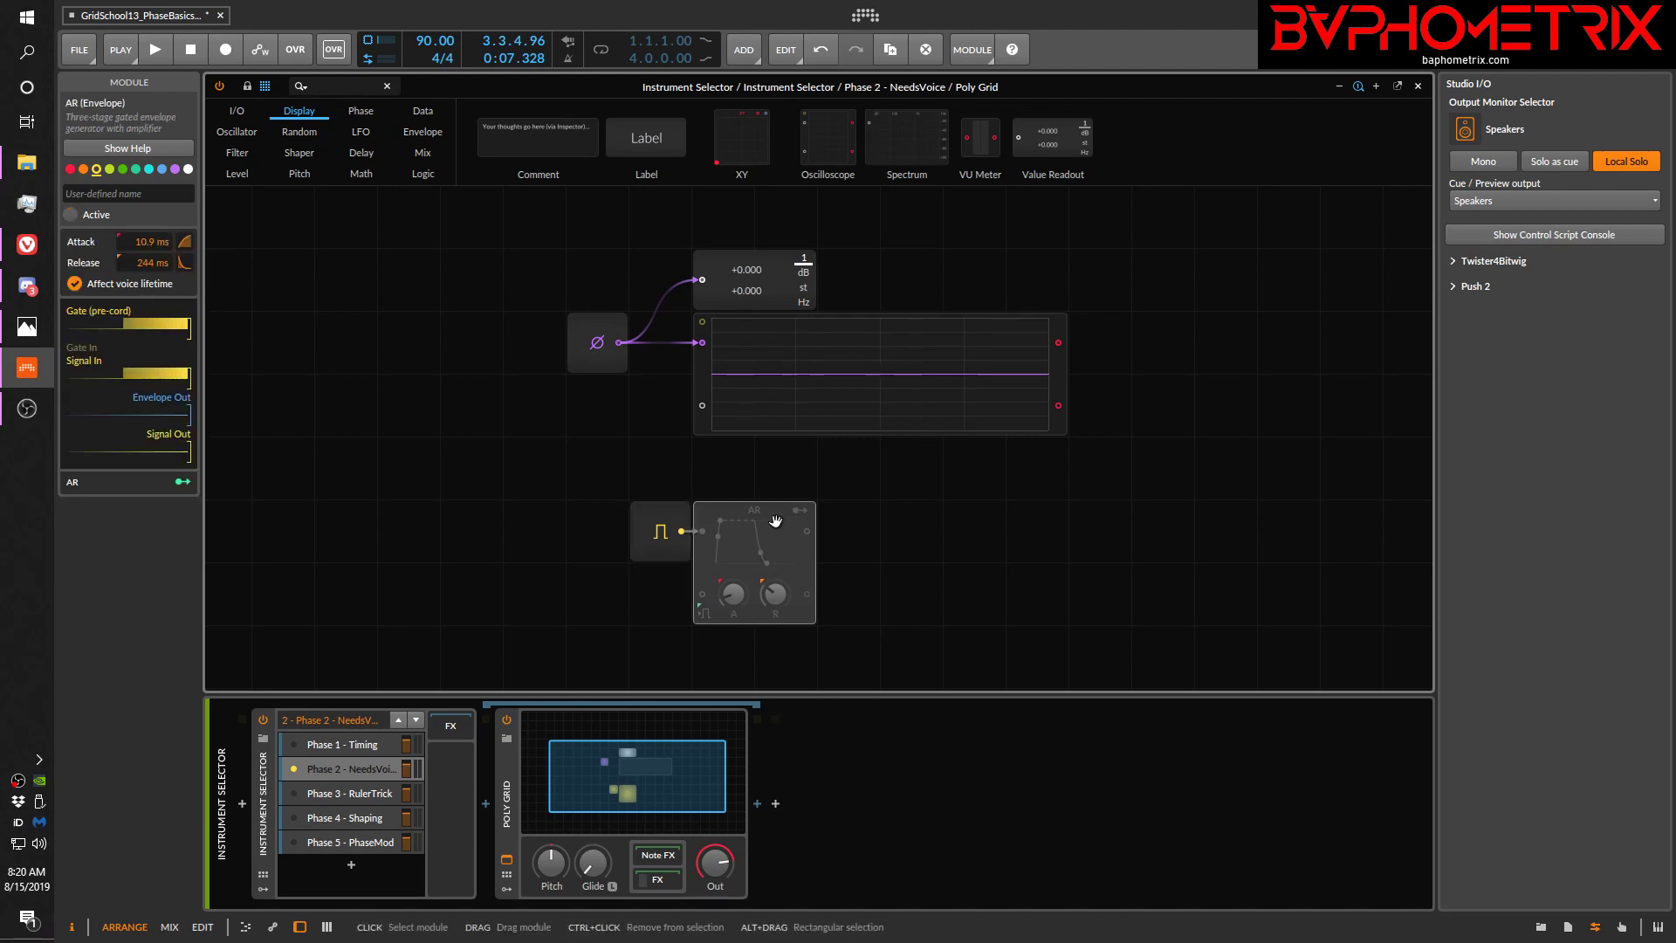
pyautogui.hotkey('alt', 'a')
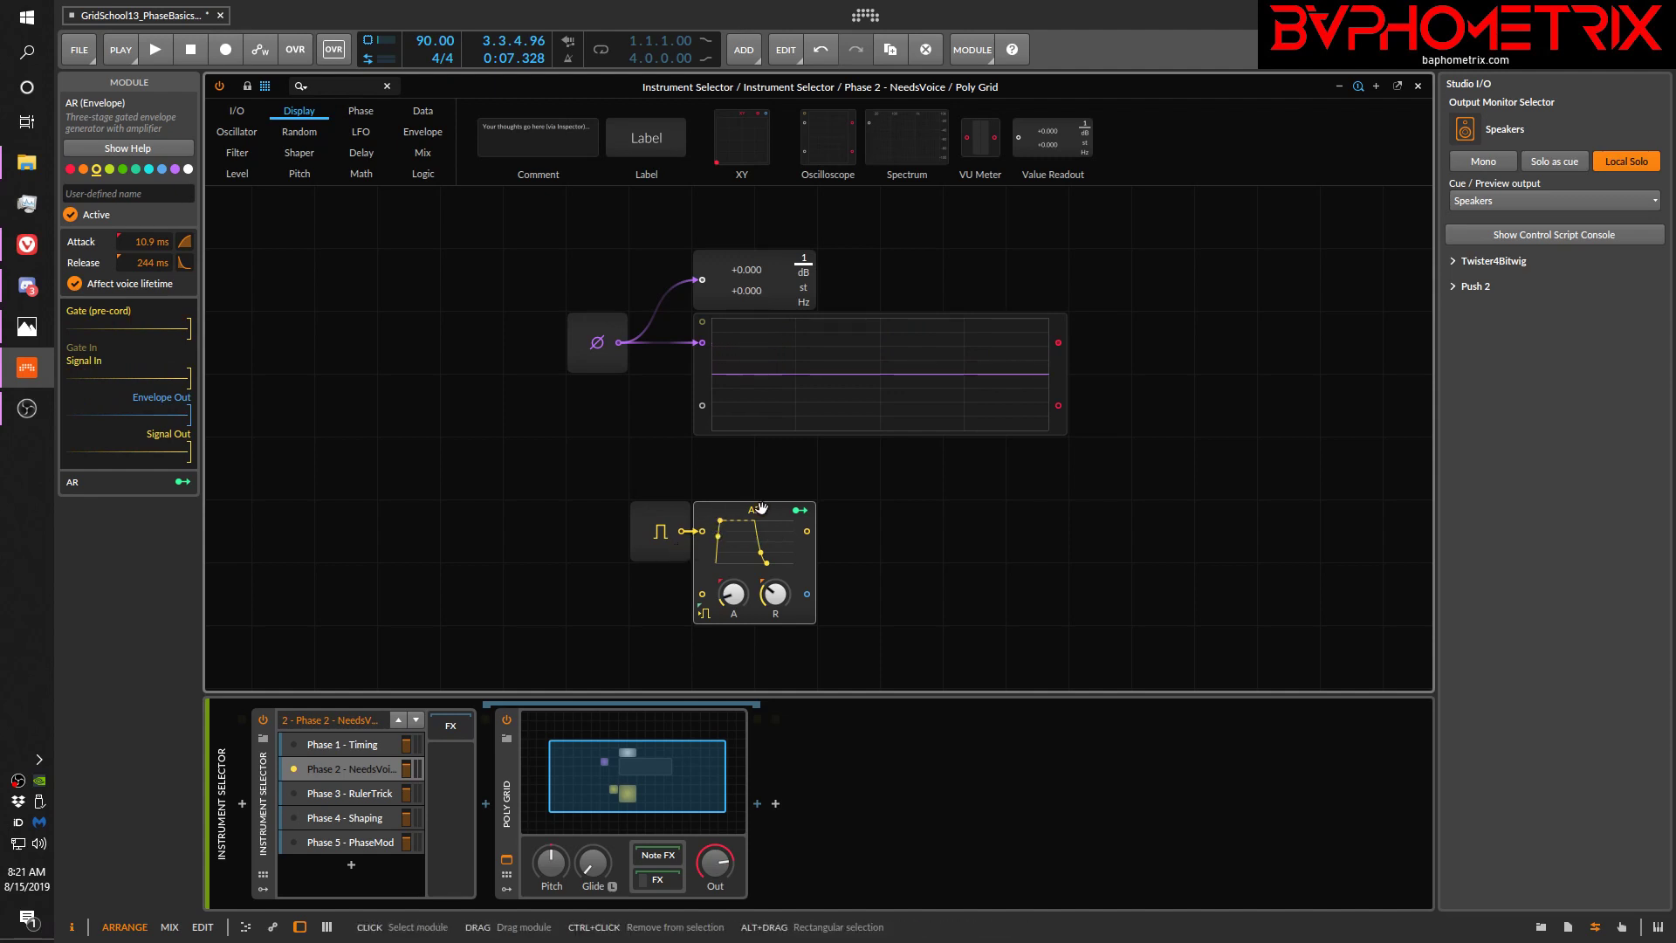
# Step: Set the Poly Grid's voices to 8 as a test, and return them to Mono with True mode
pyautogui.click(509, 822)
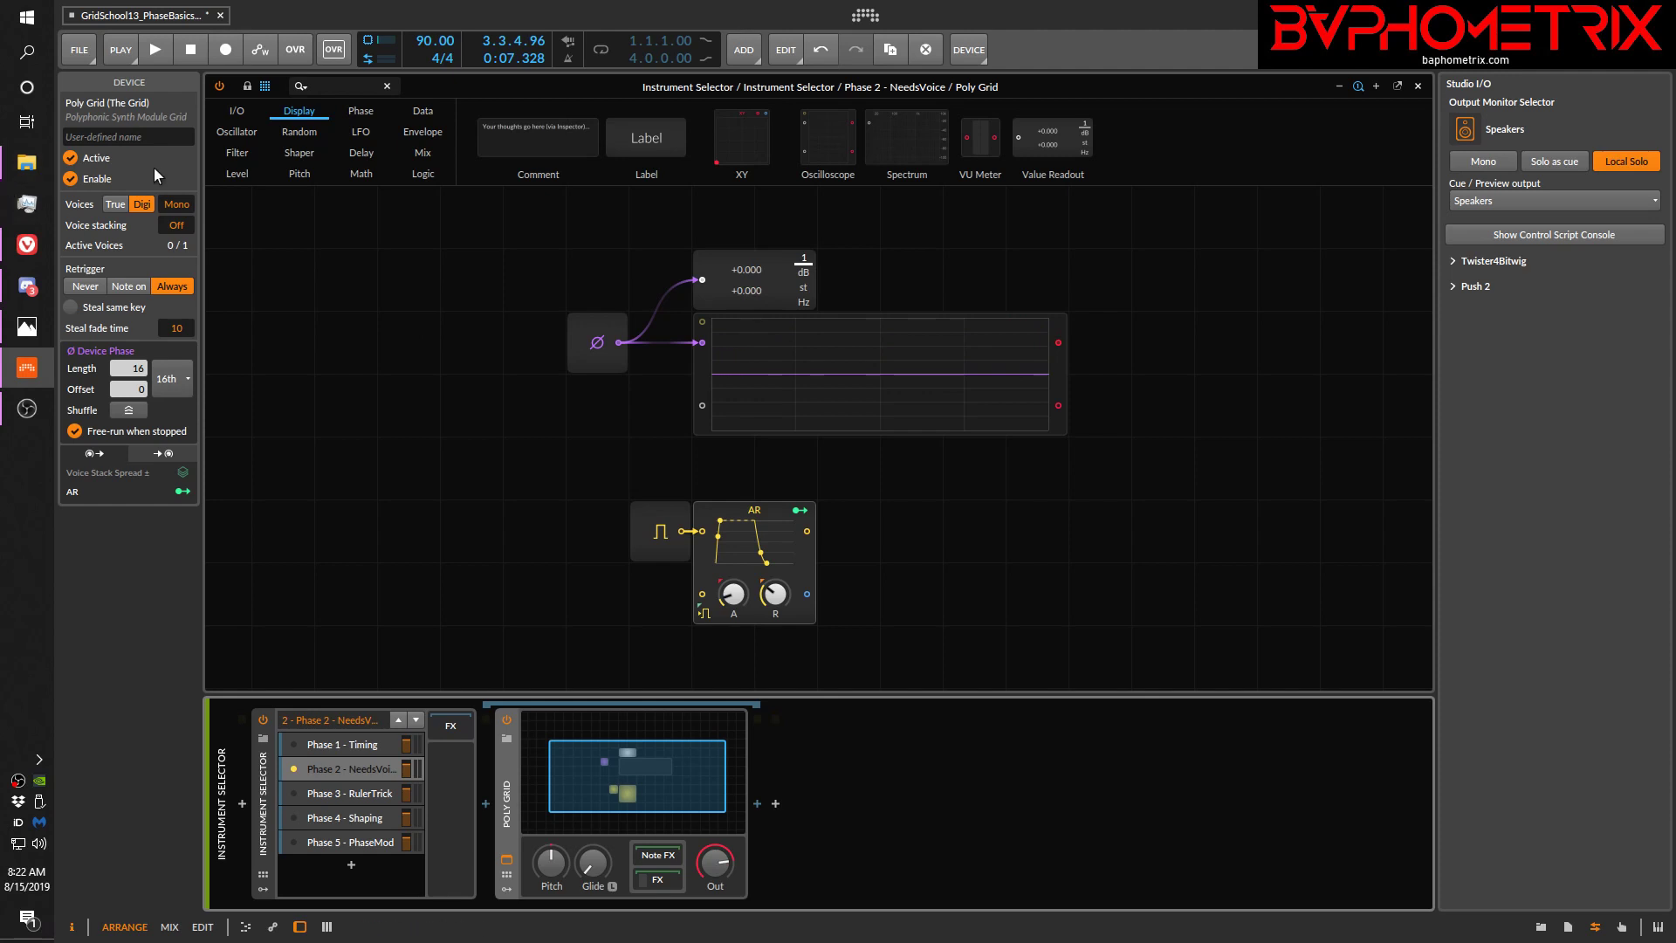
pyautogui.click(176, 203)
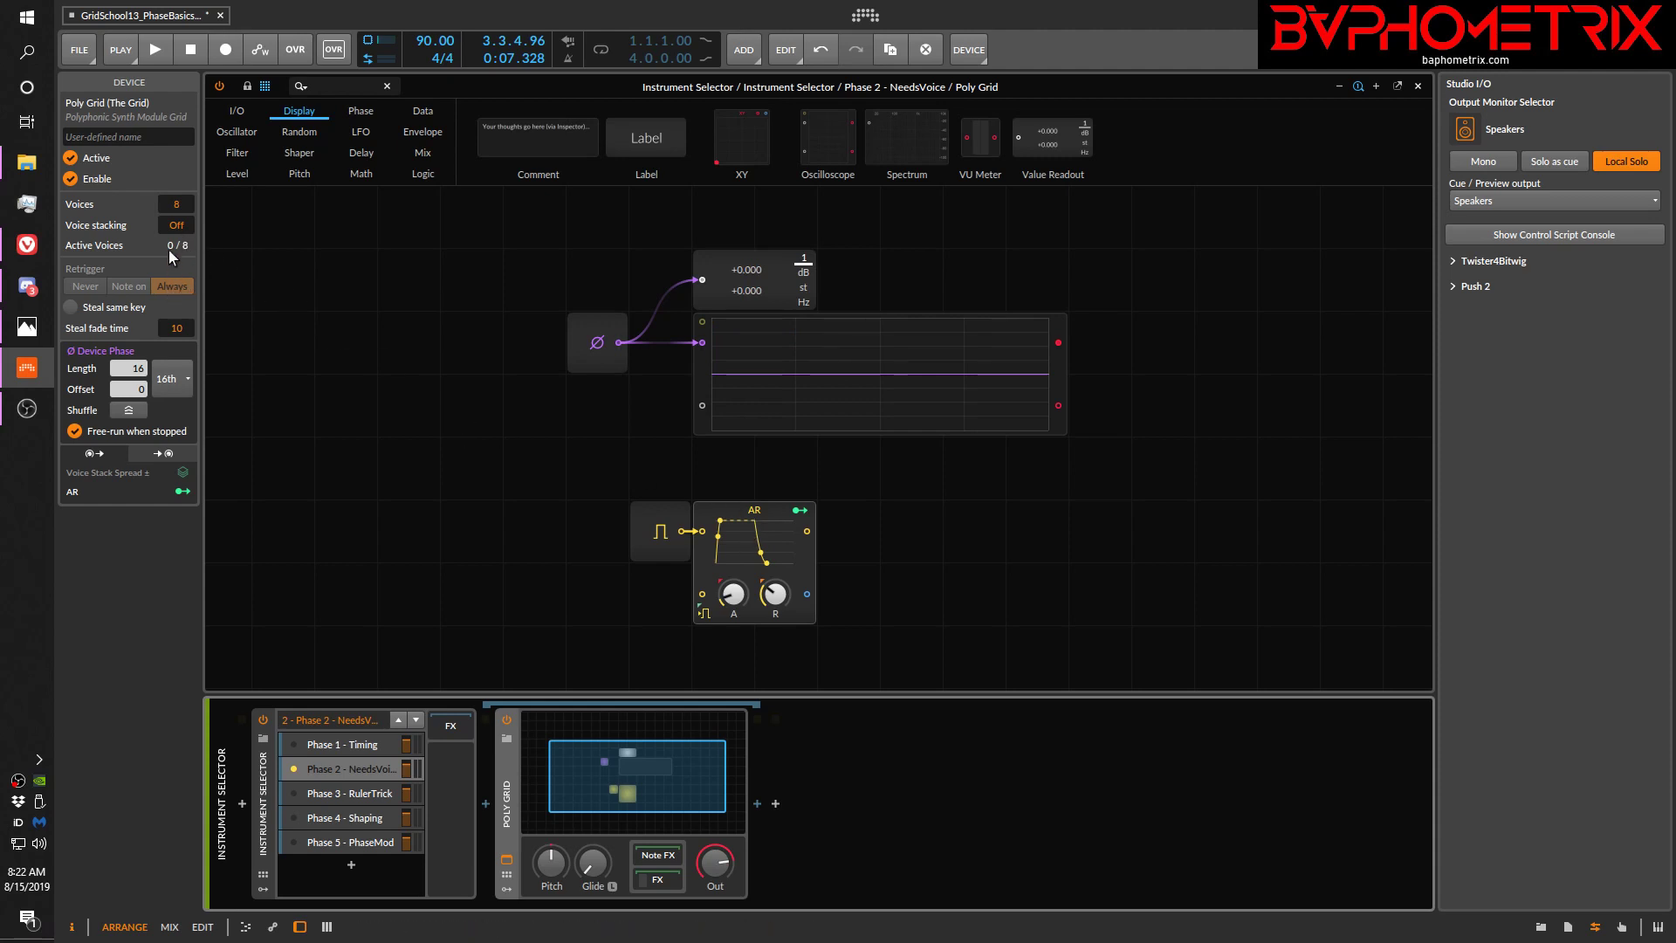
pyautogui.click(176, 203)
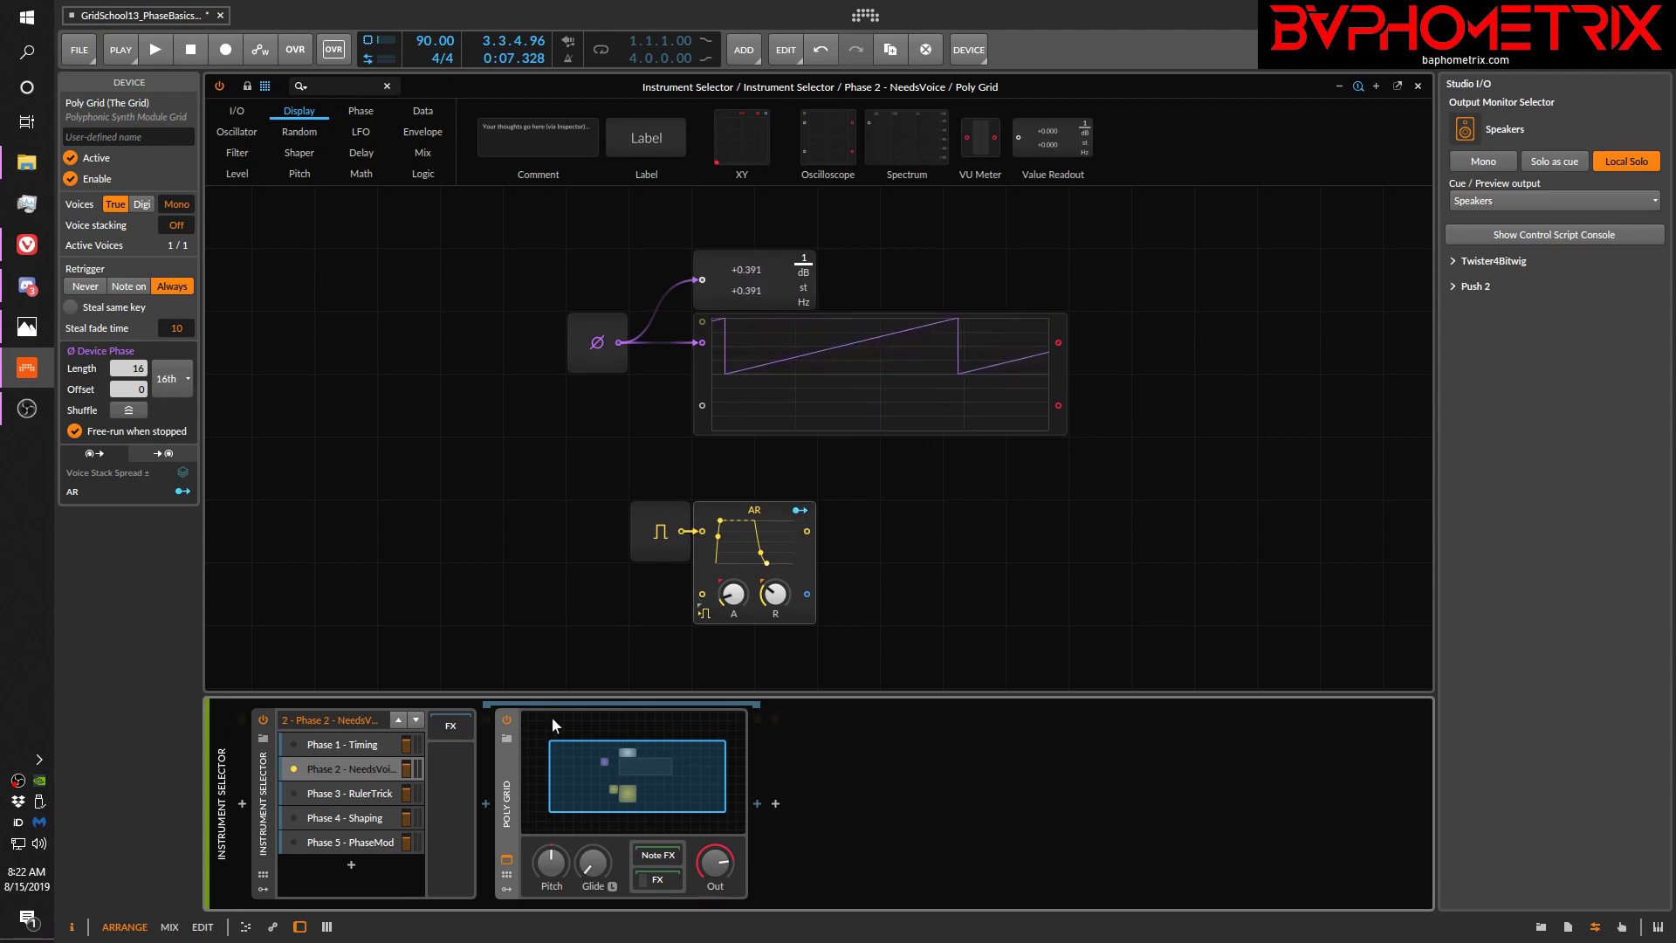
# Step: Activate the Phase 3 - RulerTrick layer and open its Poly Grid in the editor
pyautogui.click(371, 792)
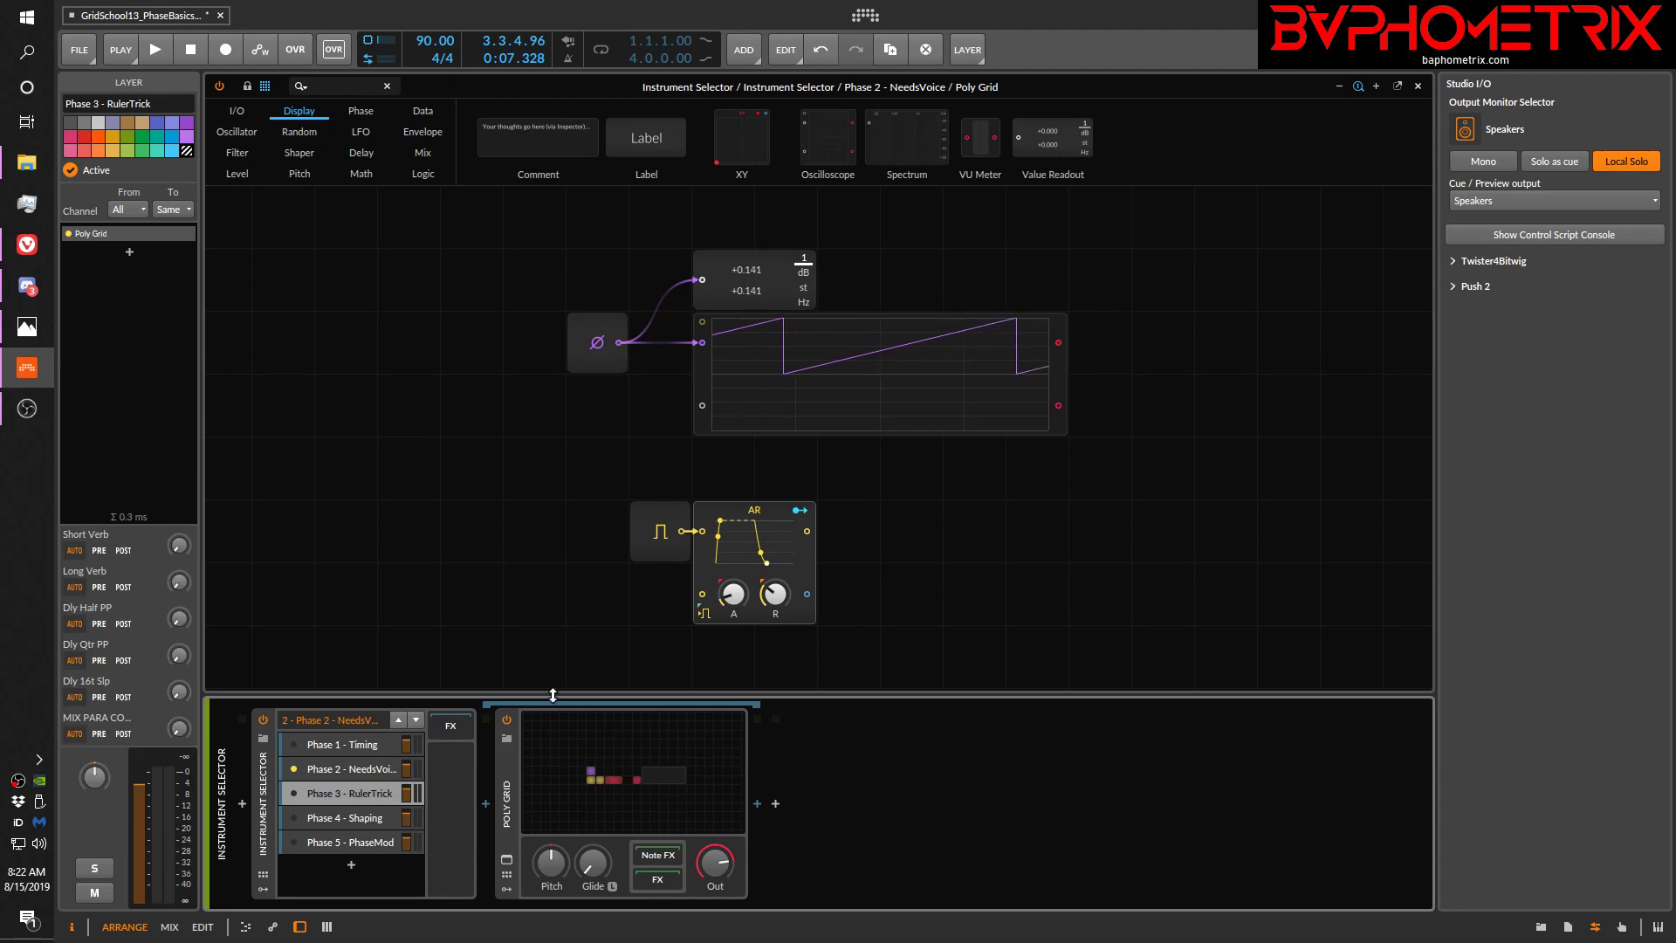
pyautogui.click(292, 793)
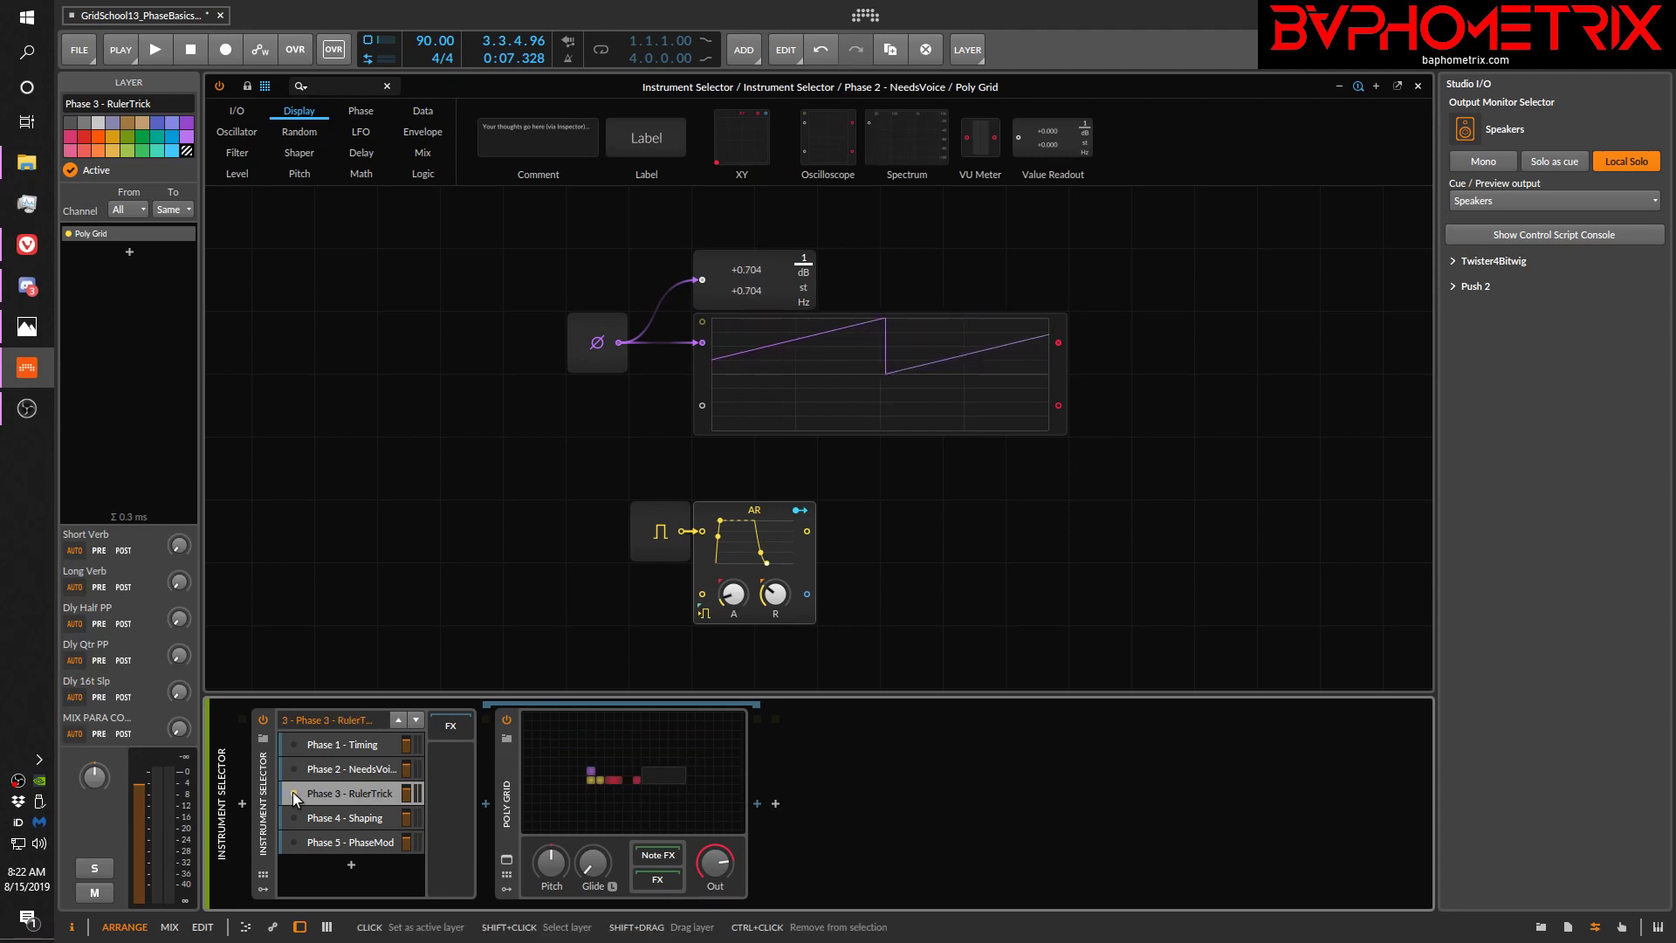
pyautogui.click(673, 746)
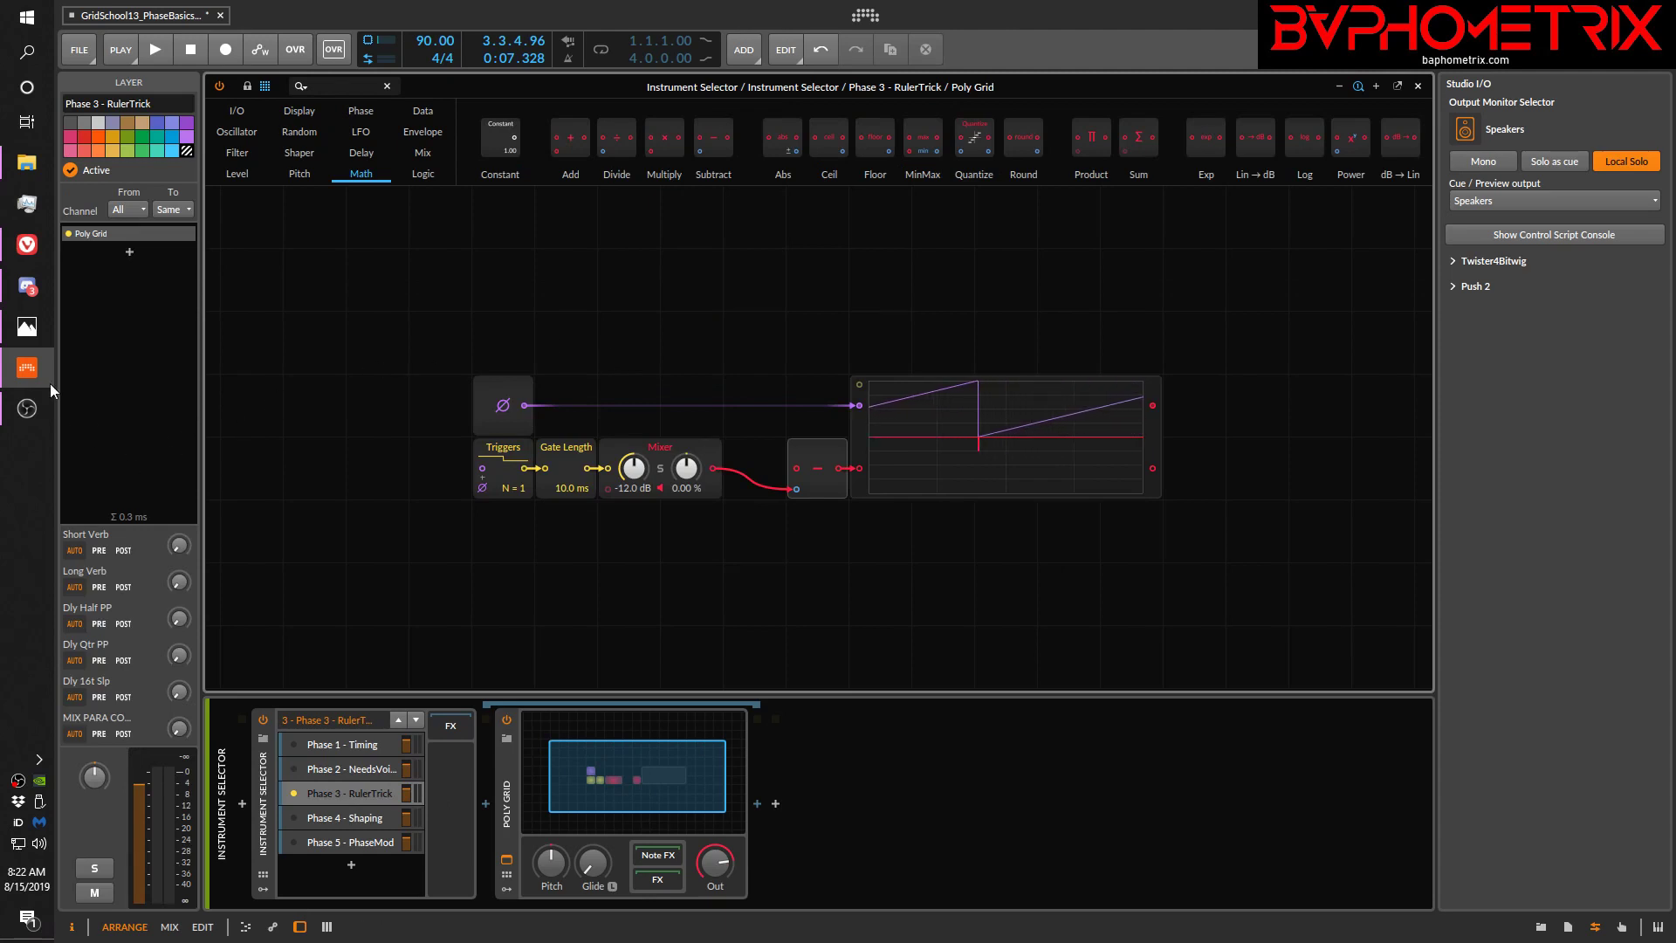
# Step: Switch to the Vivaldi browser to view the GridSchool playlist and the bitwig YouTube channel, and return to Bitwig
pyautogui.moveTo(31, 247)
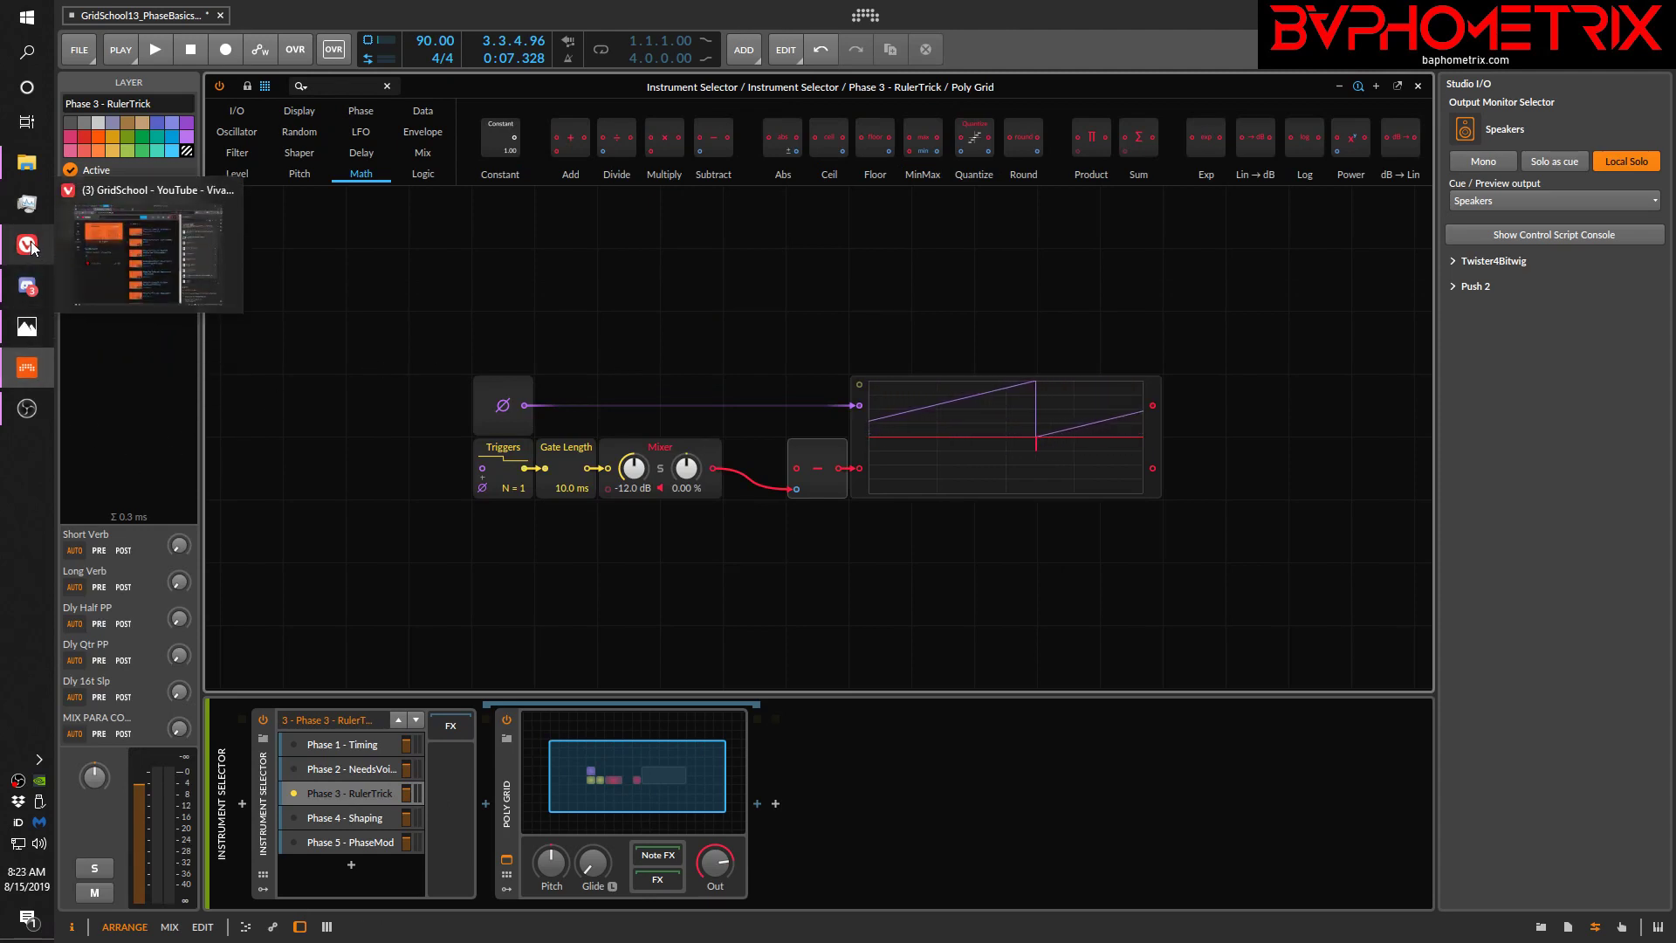
pyautogui.click(149, 190)
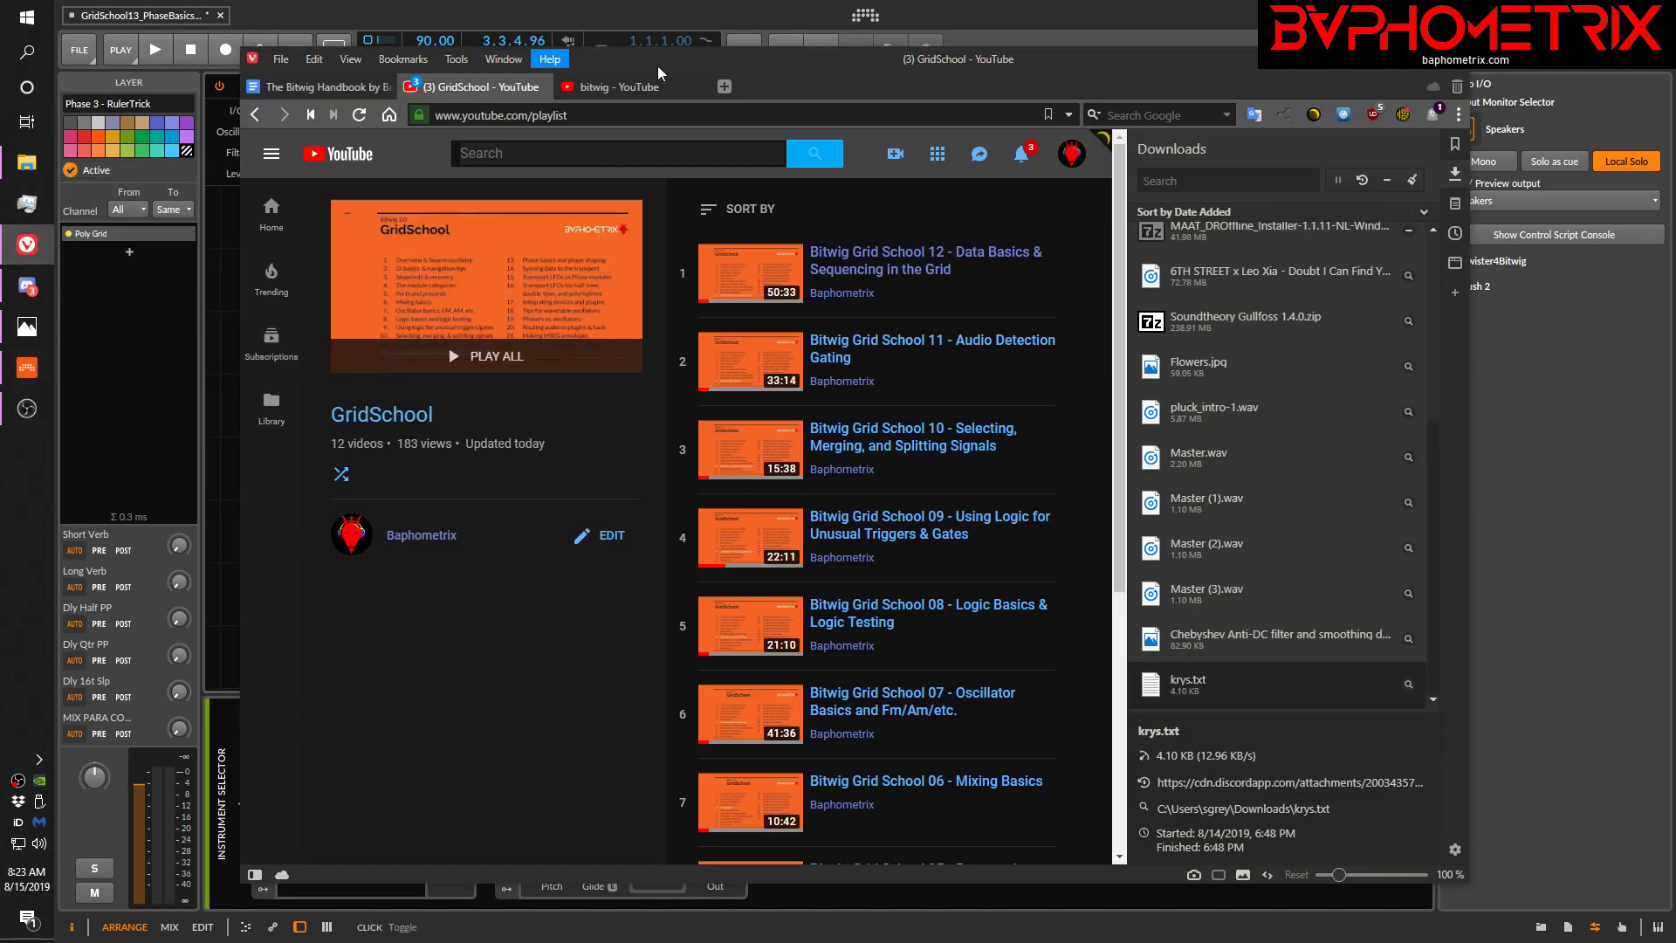
pyautogui.click(615, 88)
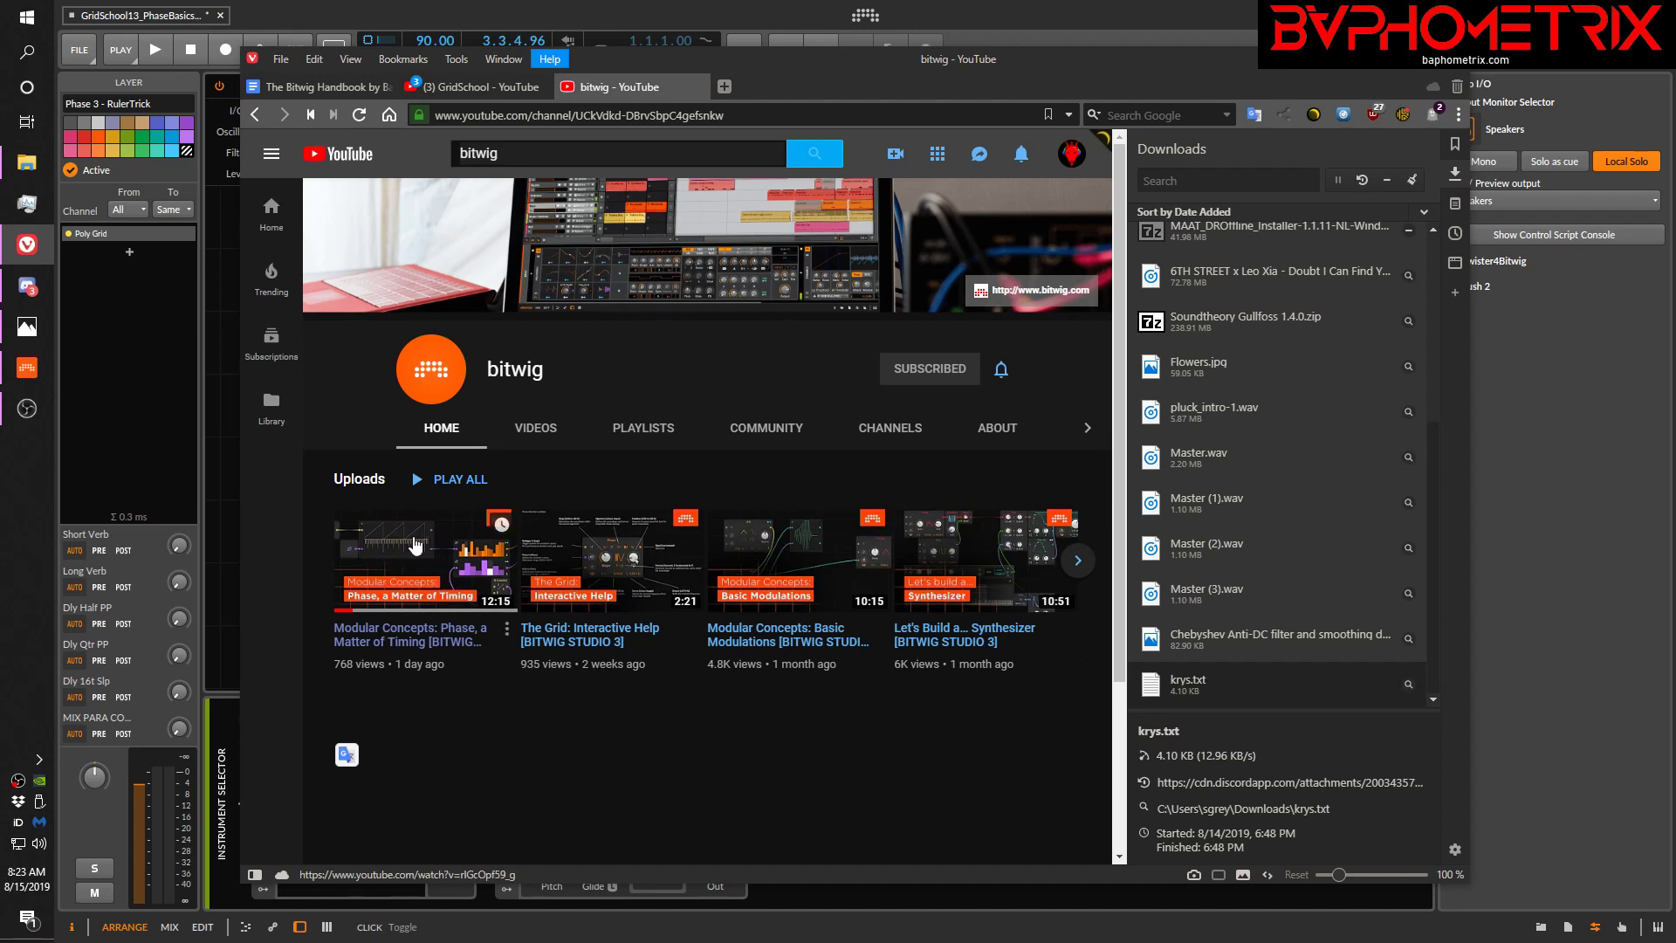
pyautogui.click(784, 10)
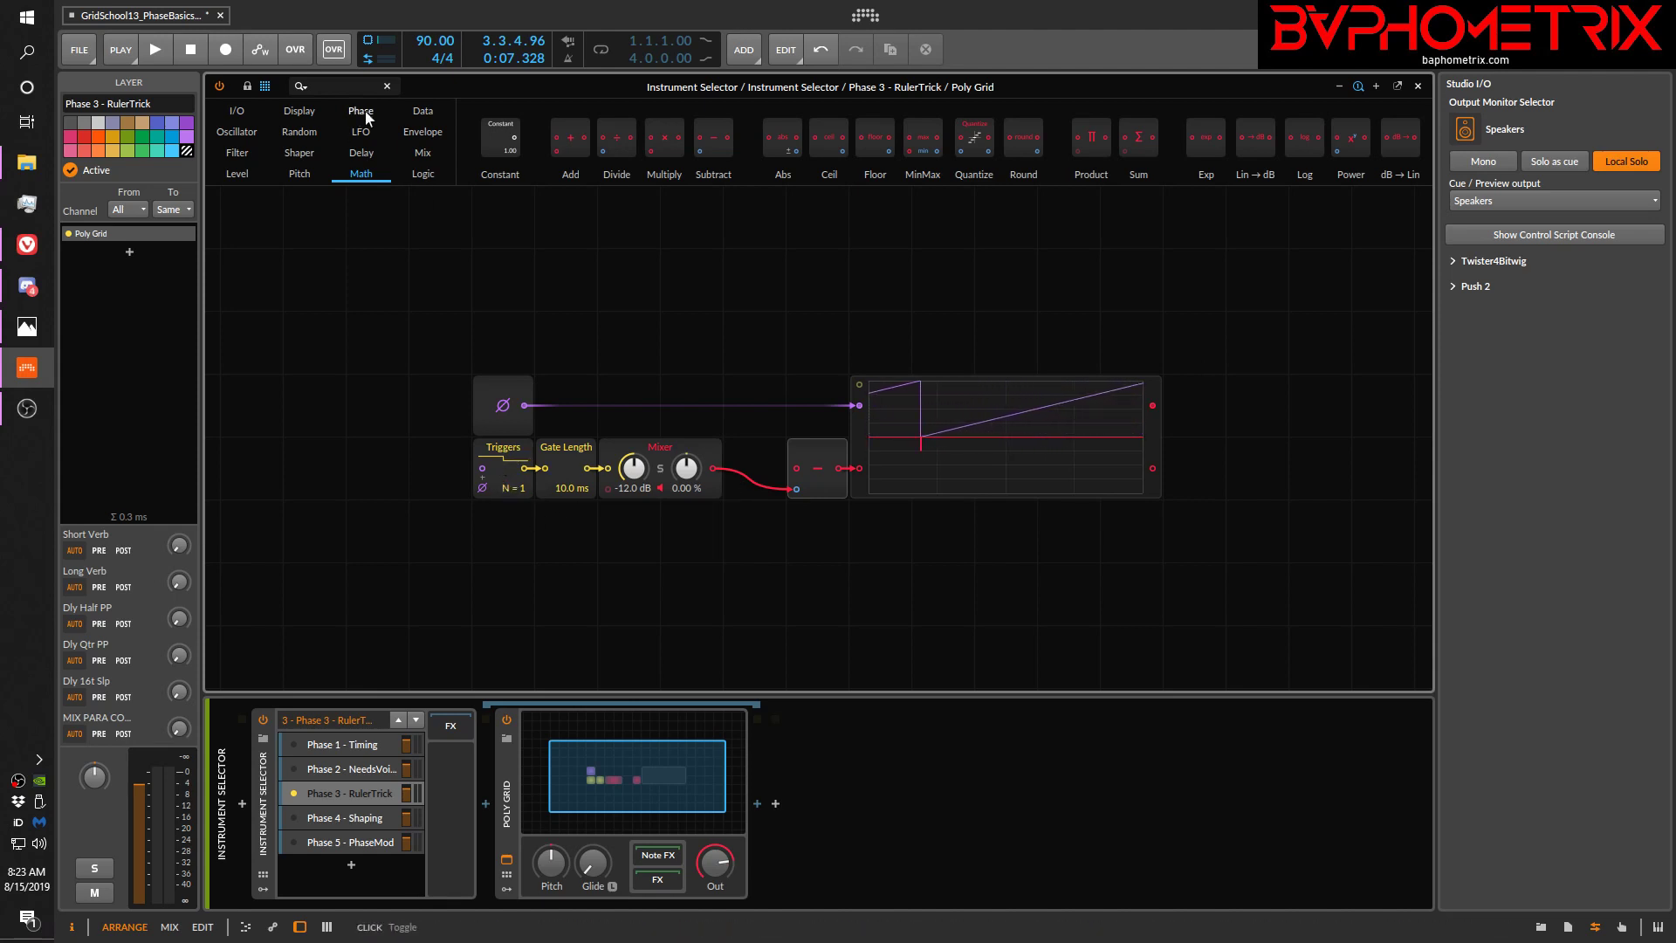
# Step: Browse the grid's Logic modules and bring up the Data modules
pyautogui.click(433, 175)
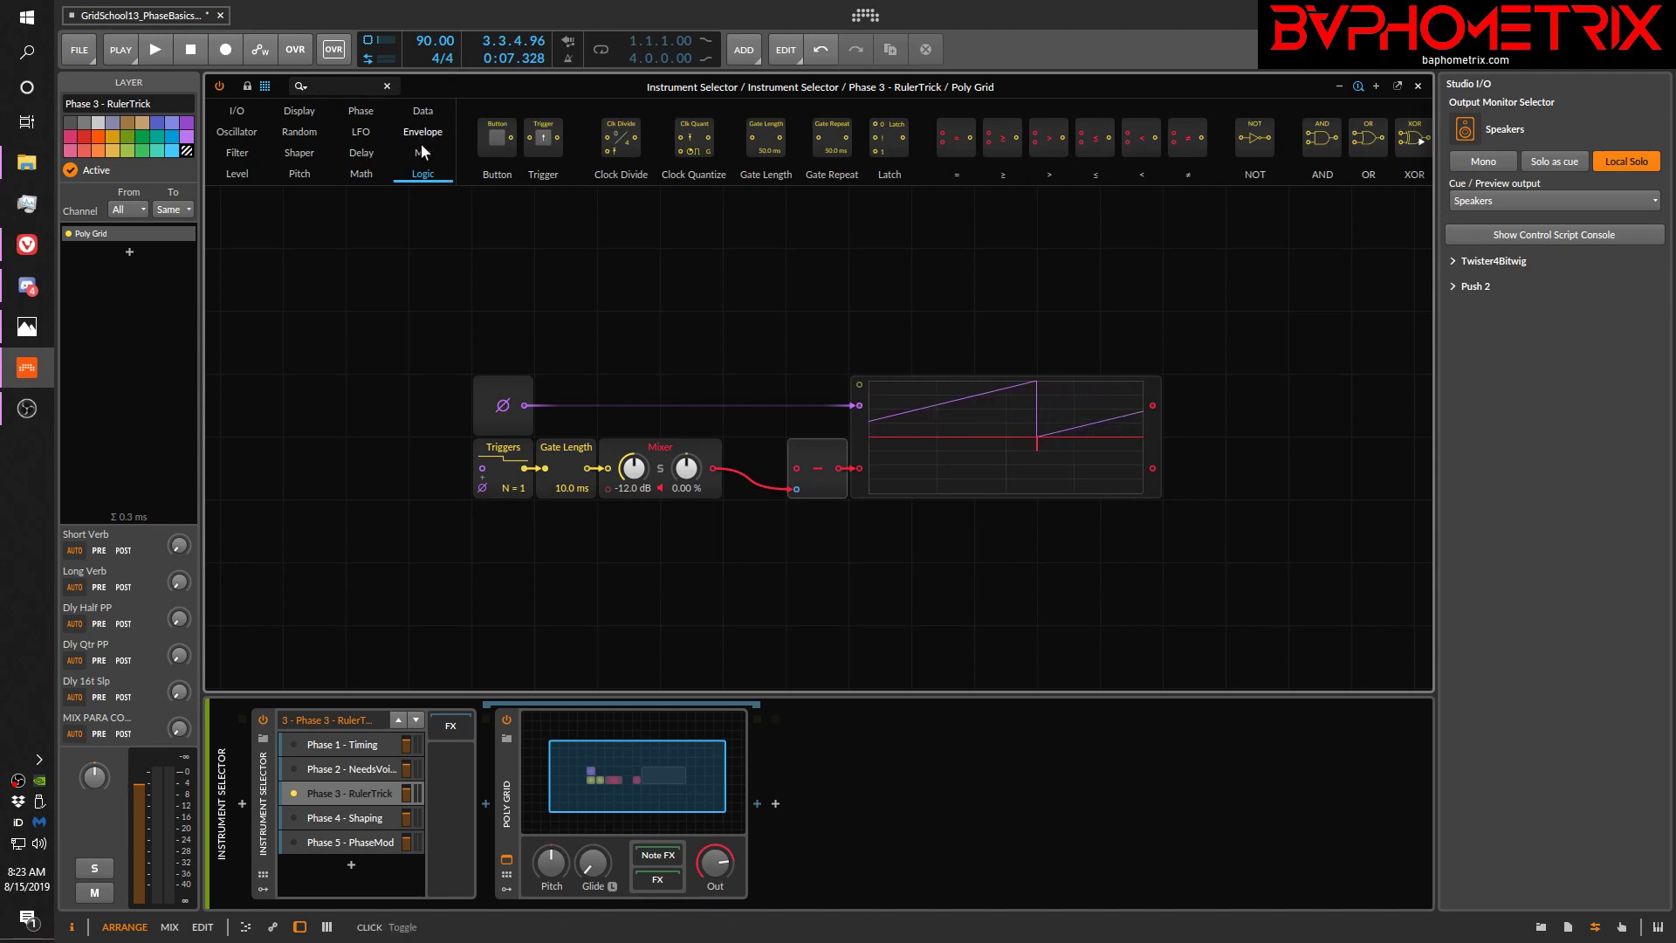
pyautogui.click(418, 115)
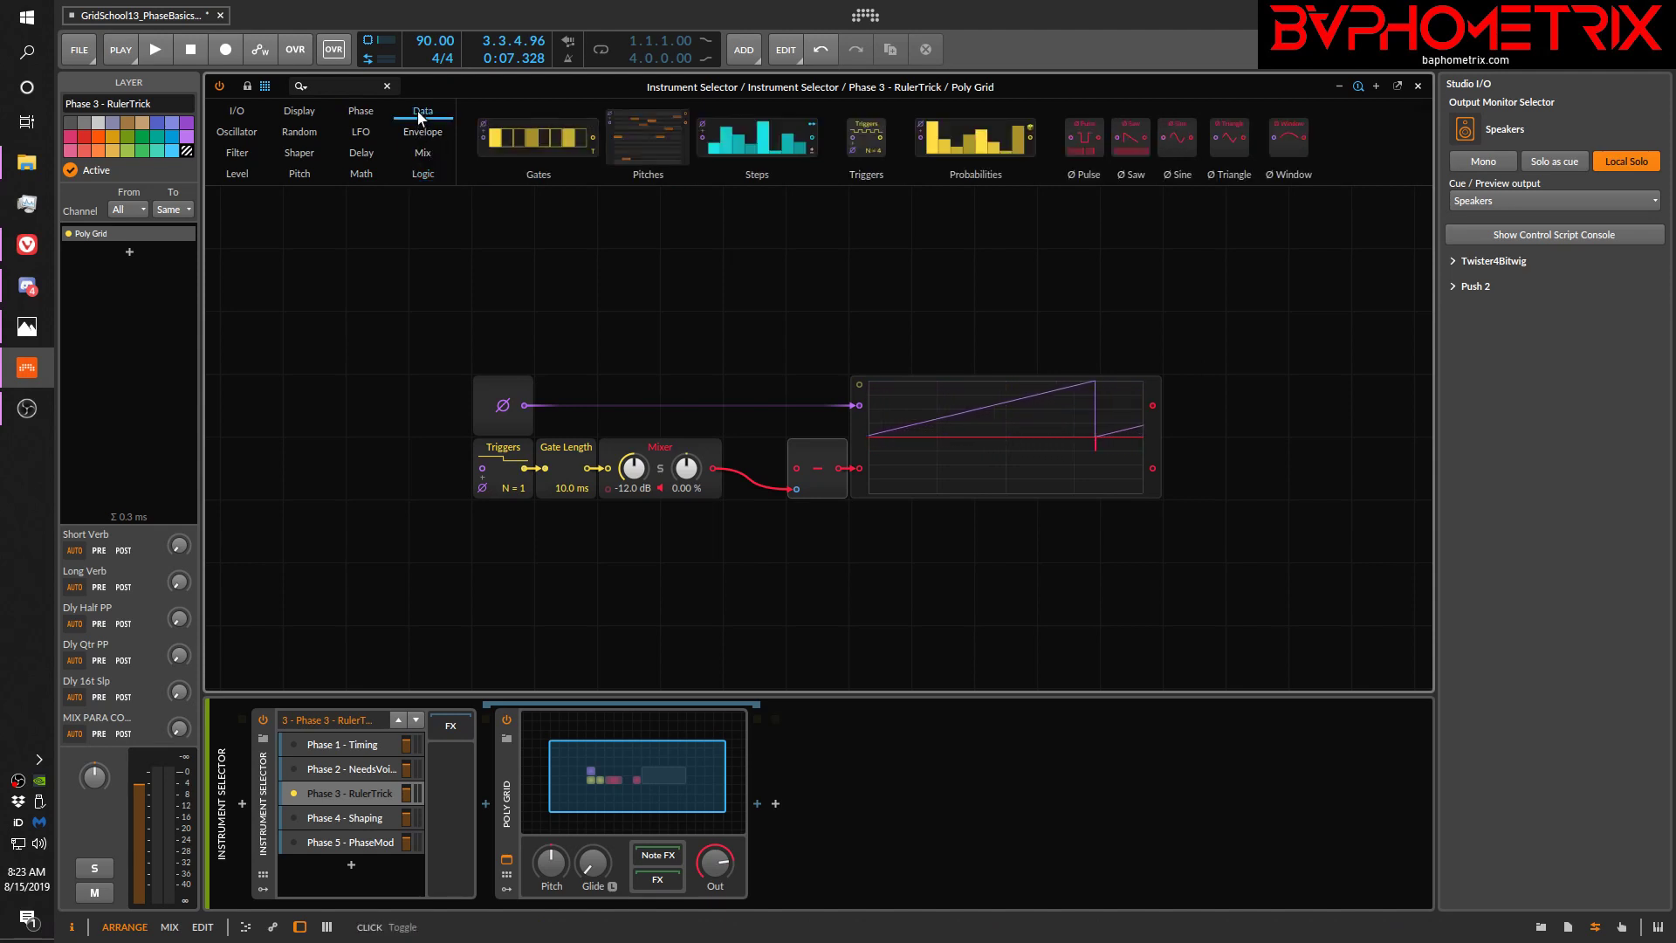
pyautogui.moveTo(866, 137); pyautogui.dragTo(756, 303)
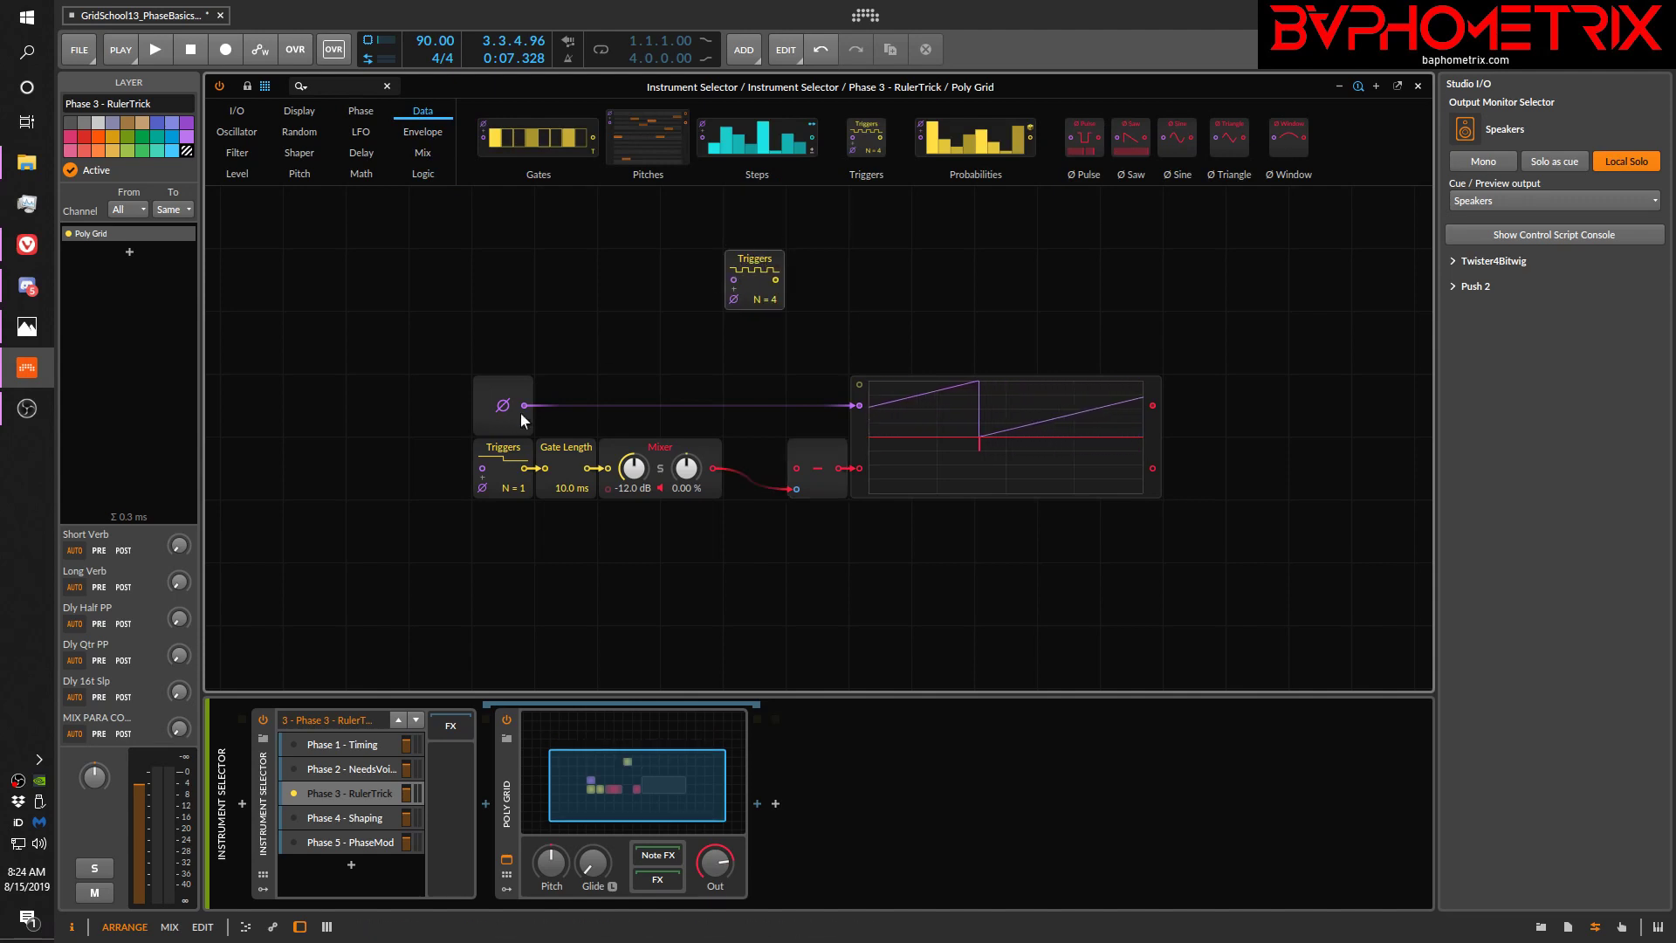
pyautogui.click(752, 261)
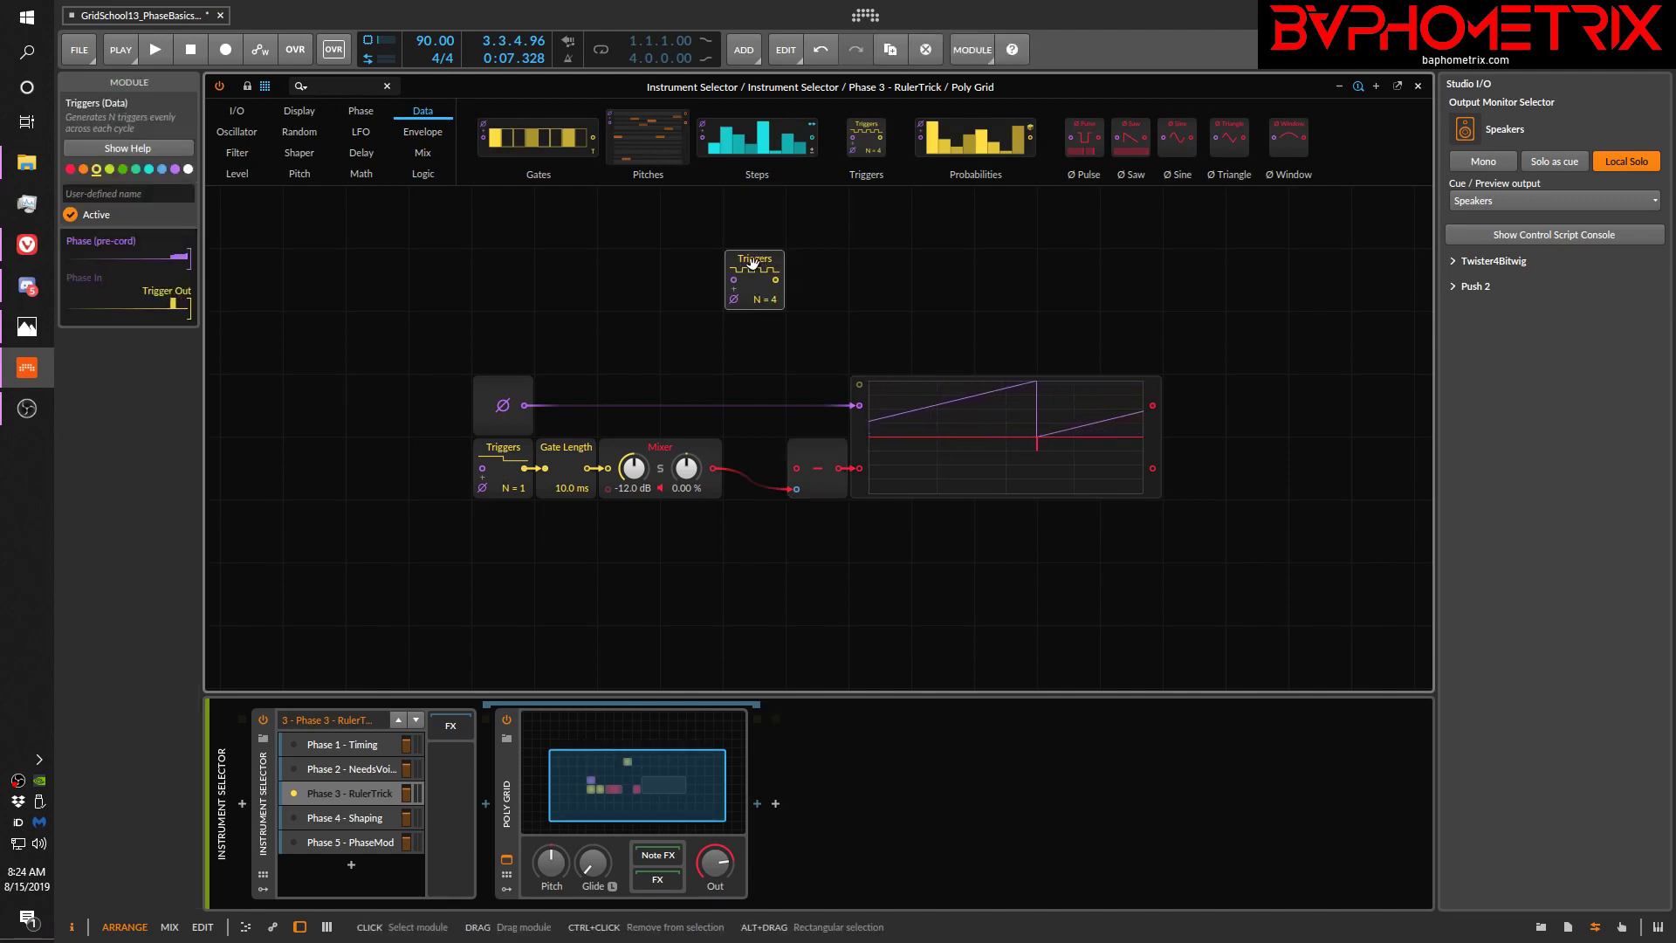
pyautogui.press('Delete')
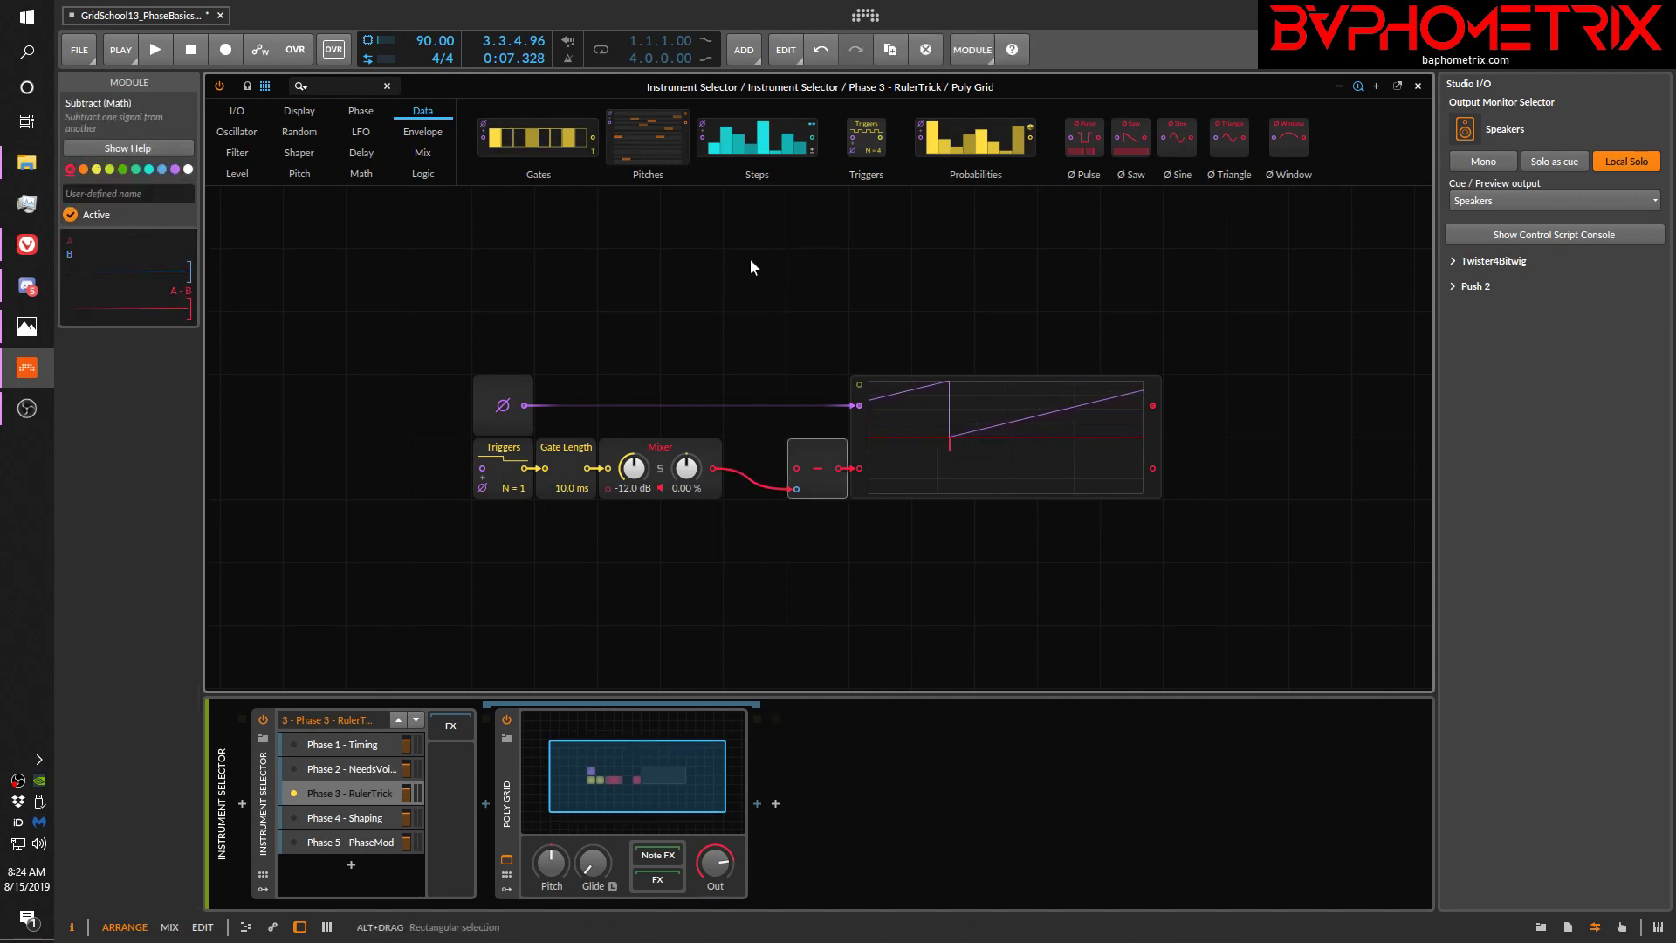
pyautogui.click(482, 488)
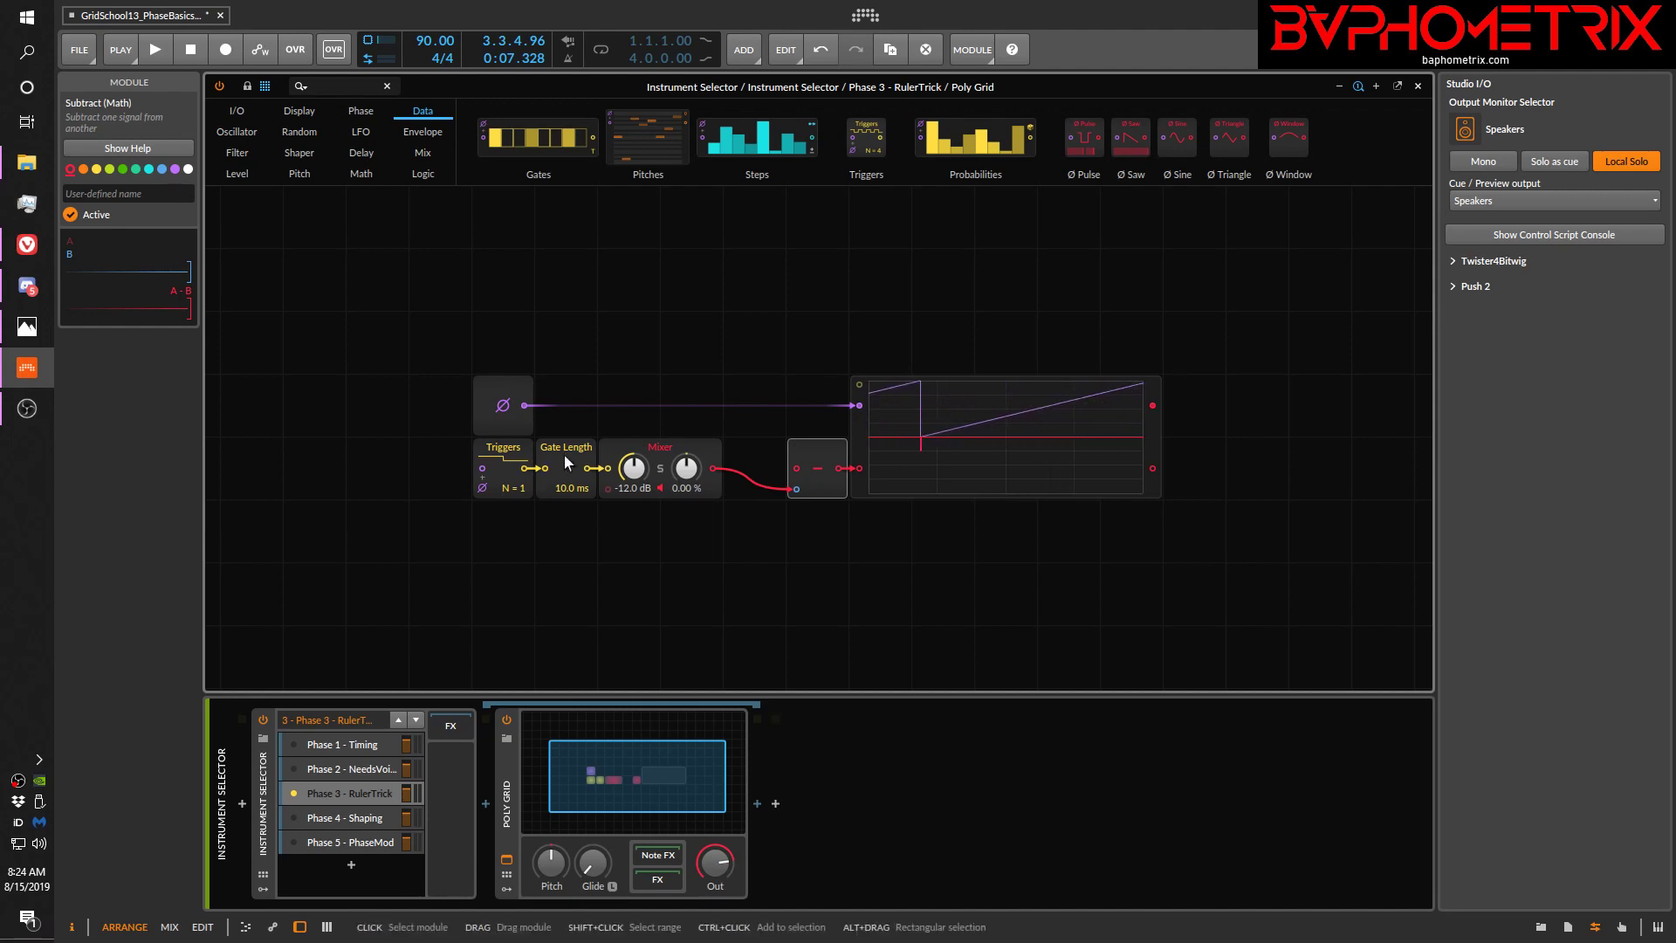
pyautogui.click(434, 173)
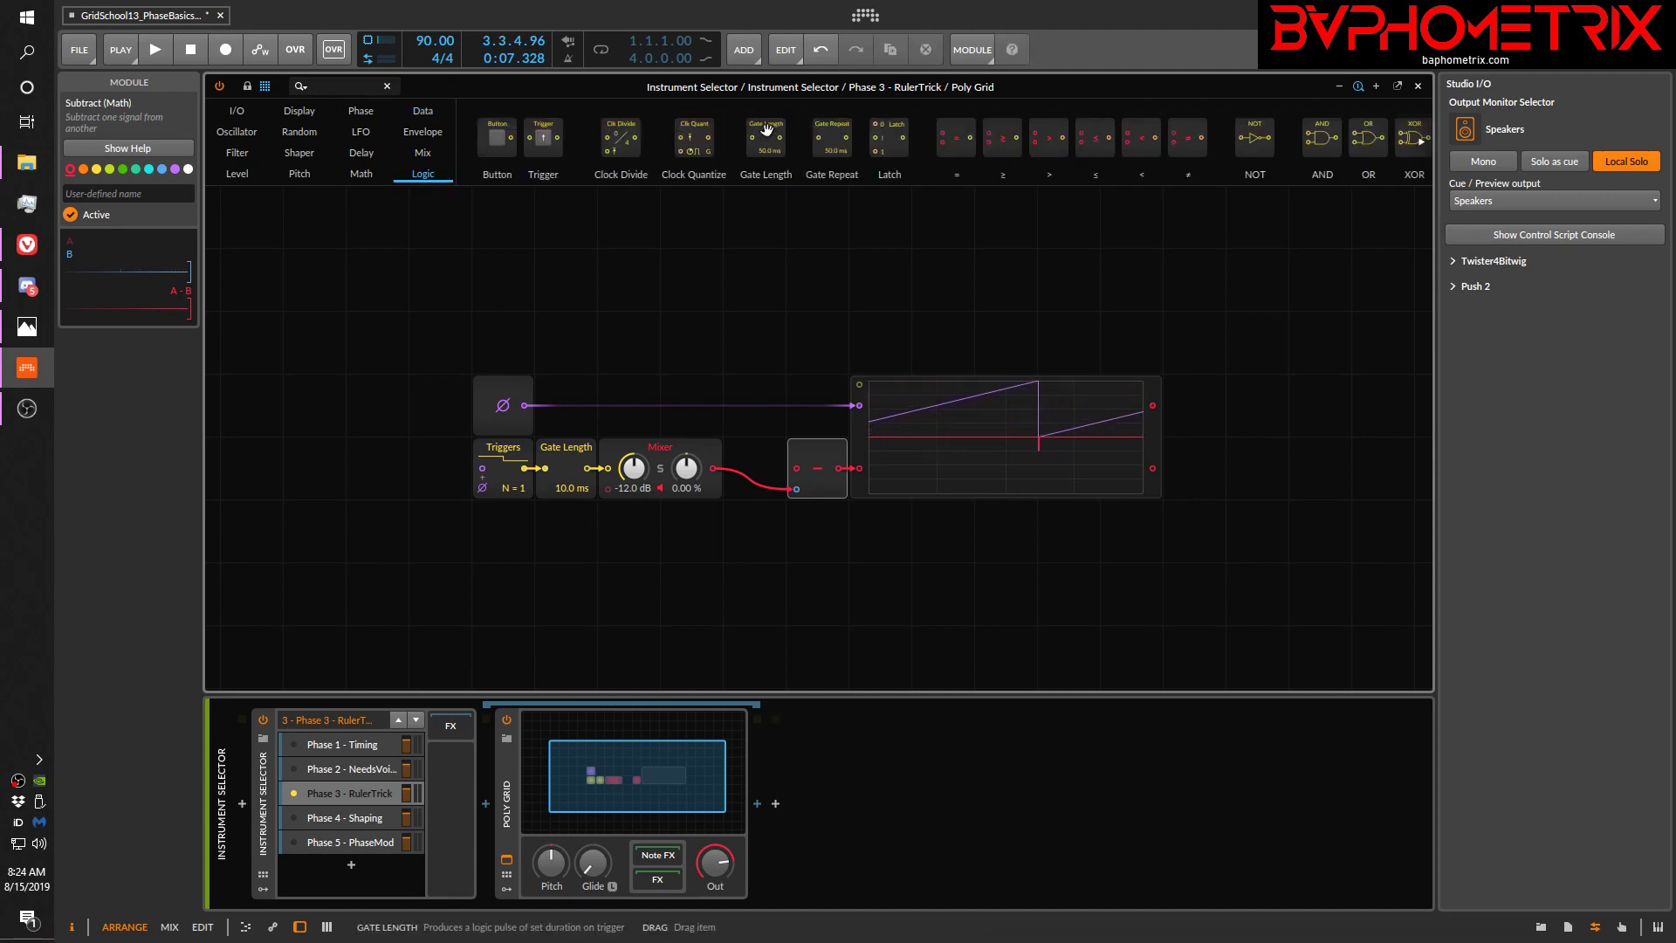
pyautogui.click(363, 112)
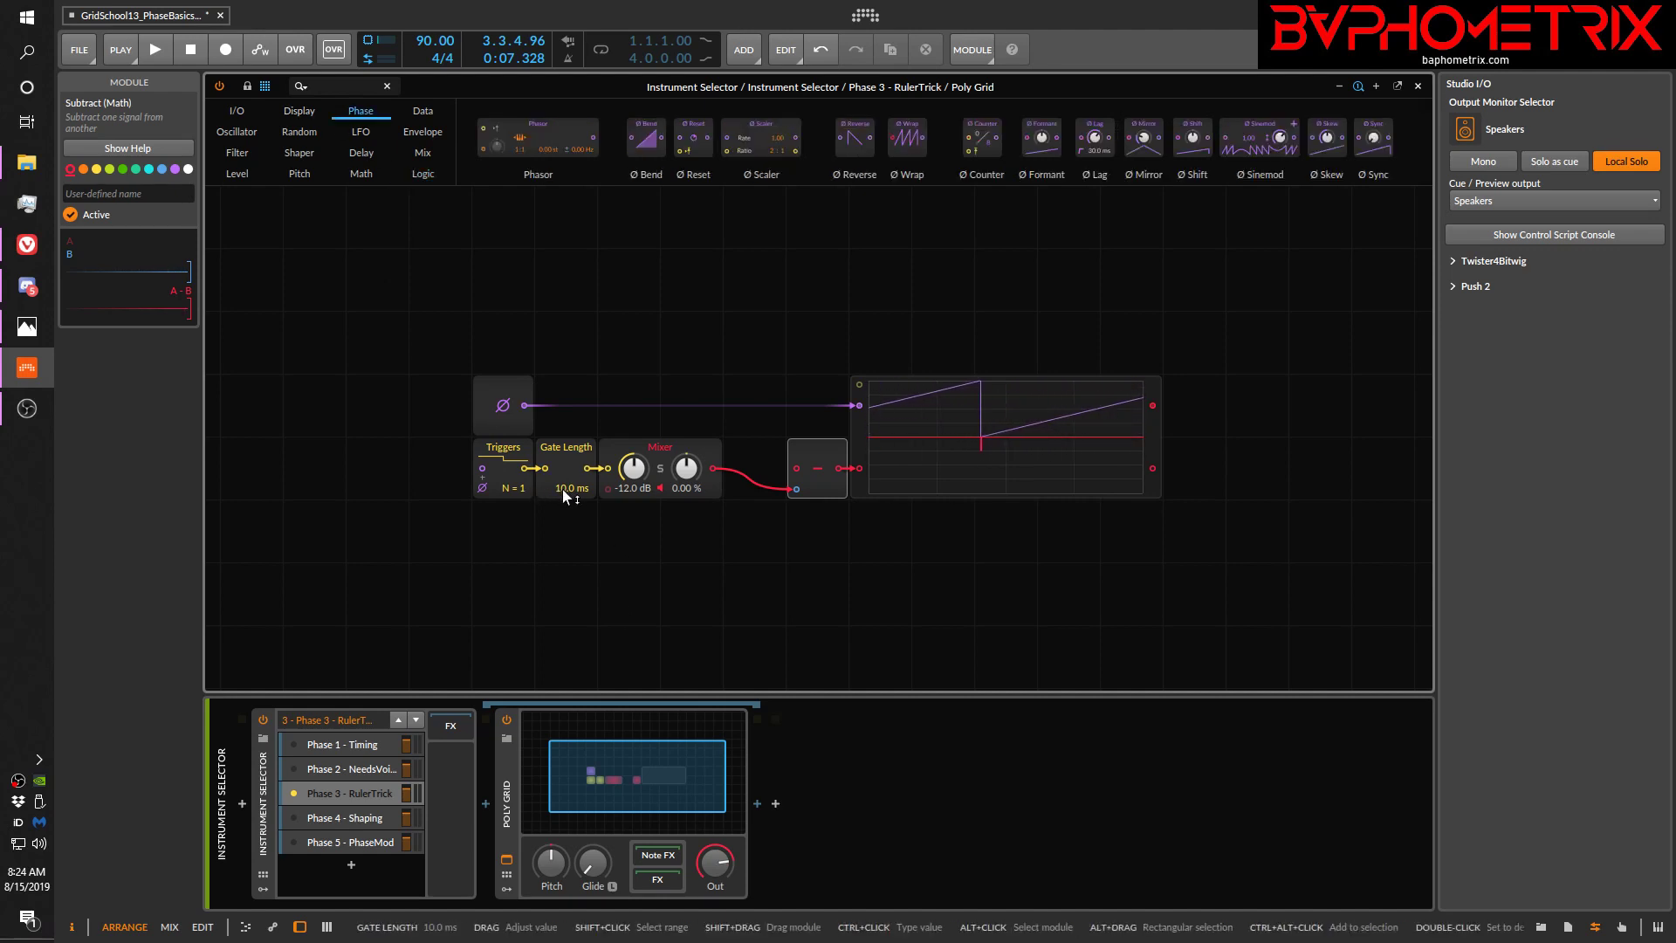
# Step: Try Gate Length values of 50.1 ms and 178 ms, and return the module to 10 ms
pyautogui.moveTo(563, 489)
pyautogui.mouseDown()
pyautogui.moveTo(562, 376)
pyautogui.moveTo(563, 462)
pyautogui.mouseUp()
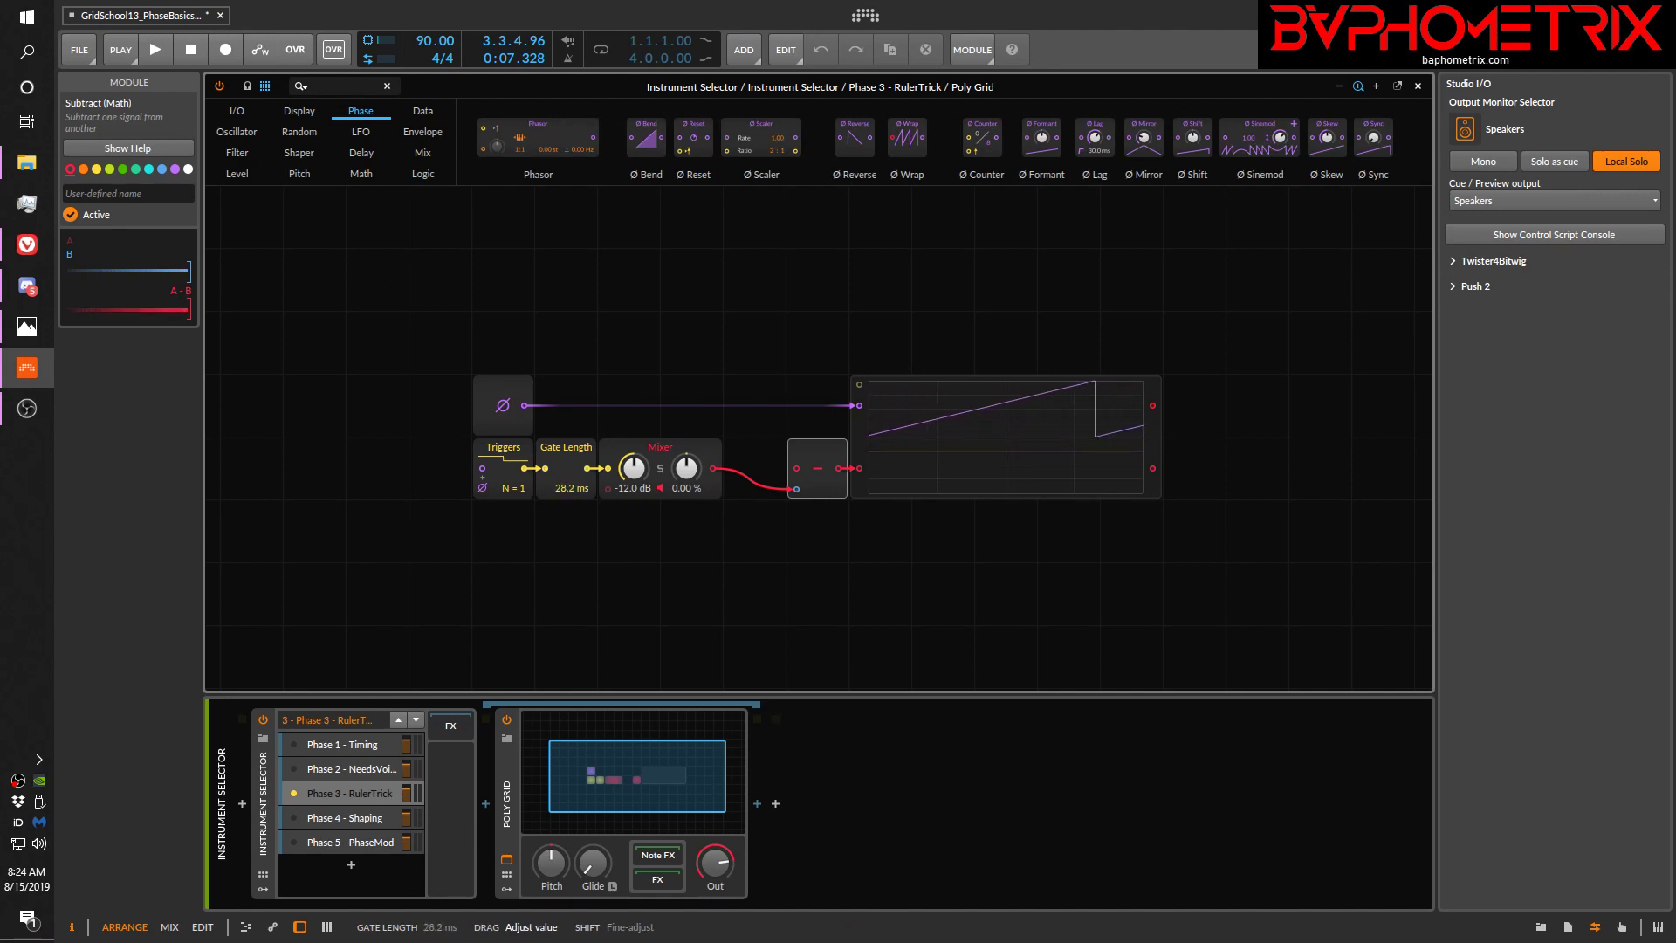
pyautogui.moveTo(565, 489); pyautogui.dragTo(565, 495)
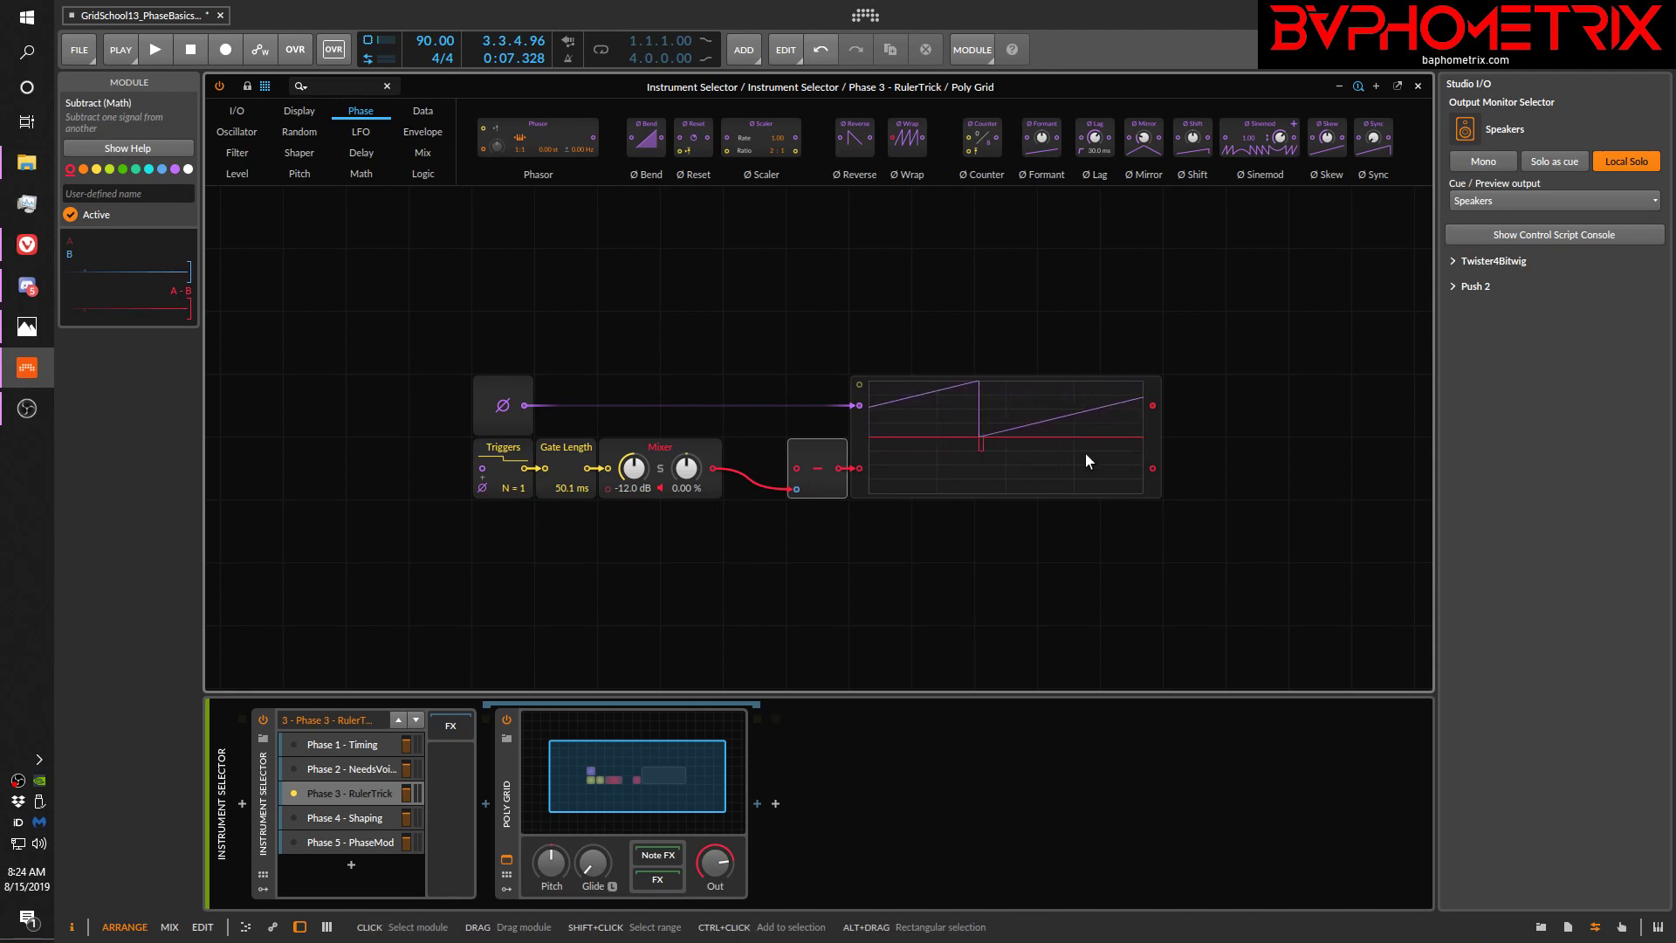
pyautogui.moveTo(566, 488)
pyautogui.mouseDown()
pyautogui.moveTo(566, 463)
pyautogui.moveTo(563, 491)
pyautogui.mouseUp()
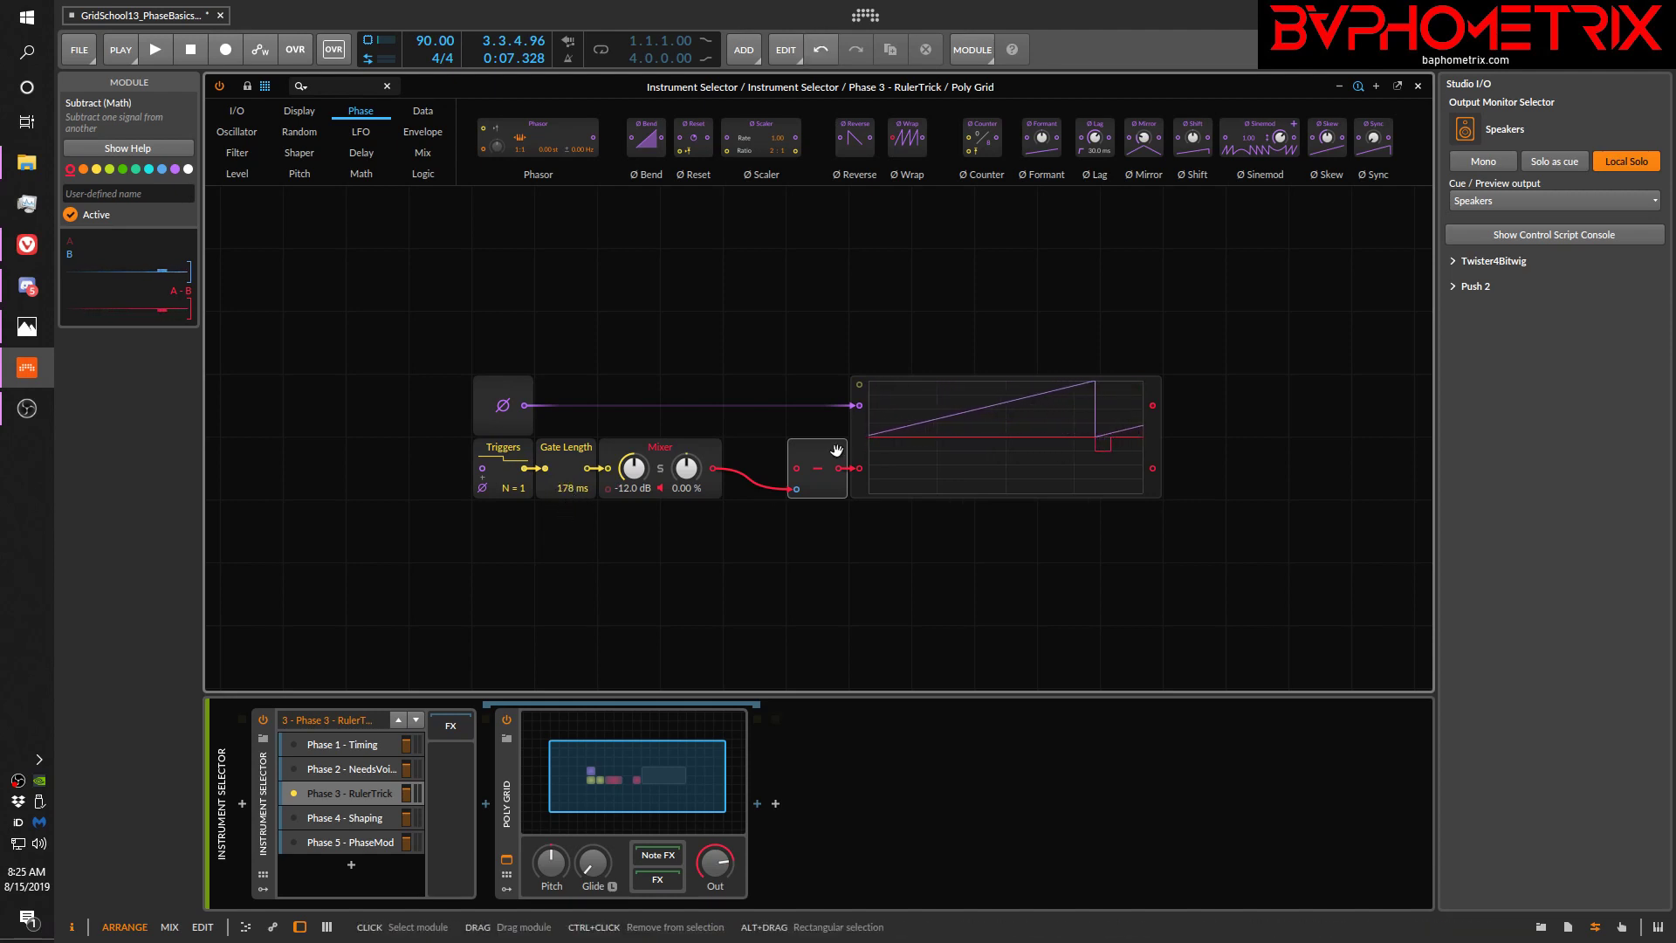
pyautogui.keyDown('ctrl'); pyautogui.click(568, 487); pyautogui.keyUp('ctrl')
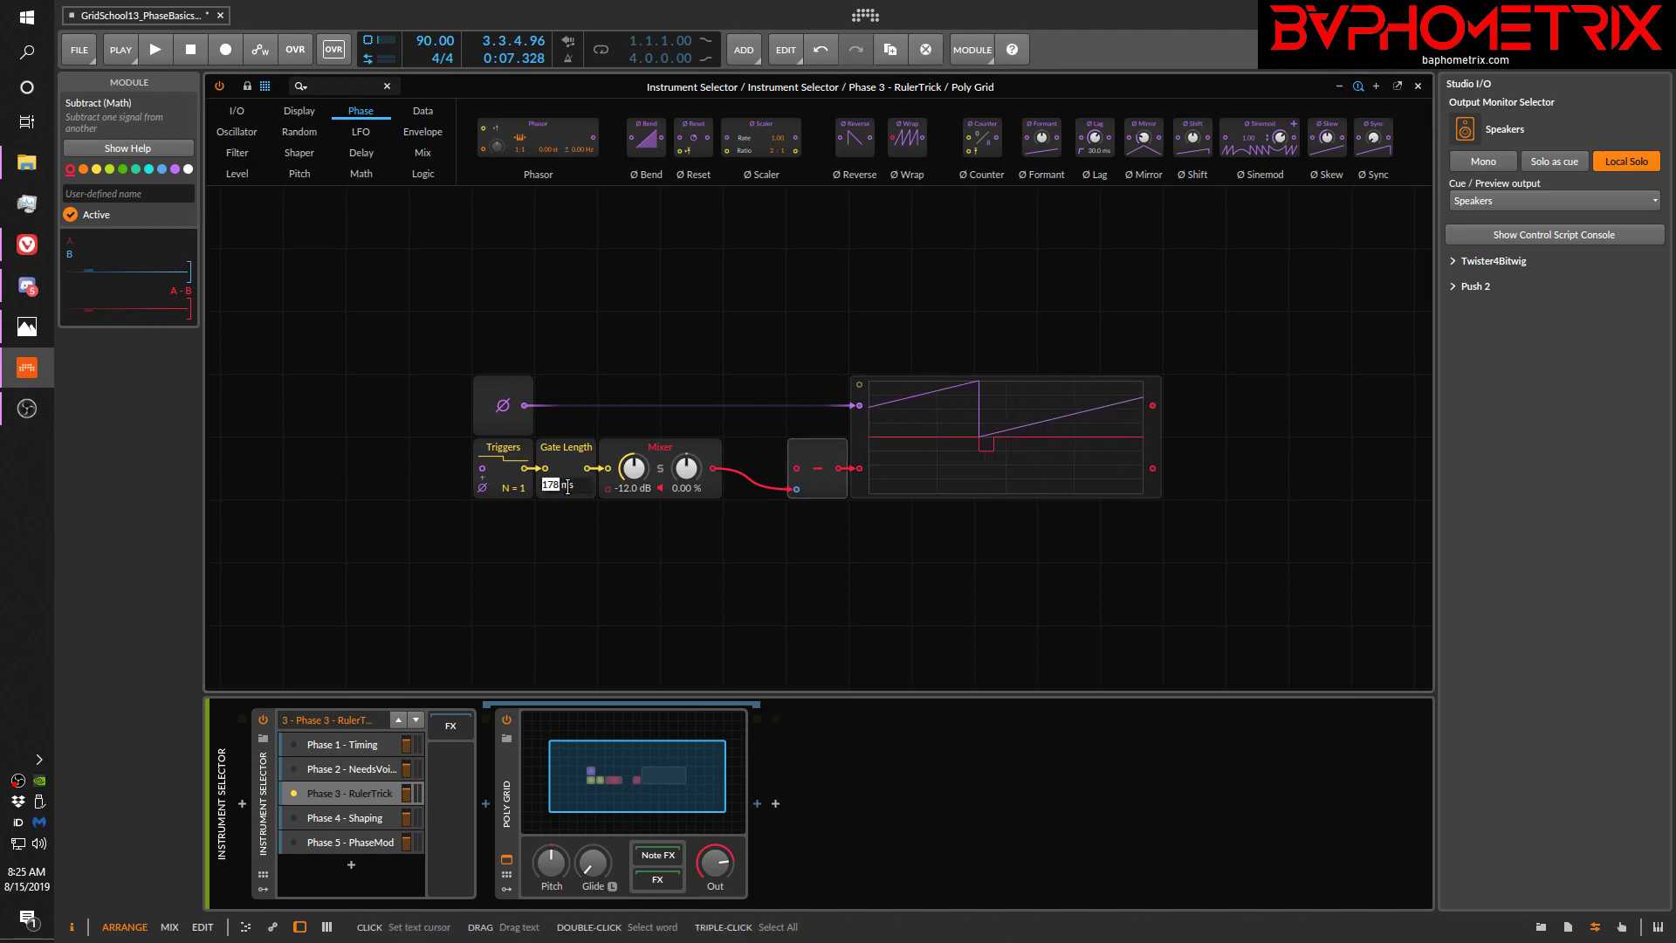
pyautogui.write('10')
pyautogui.press('Return')
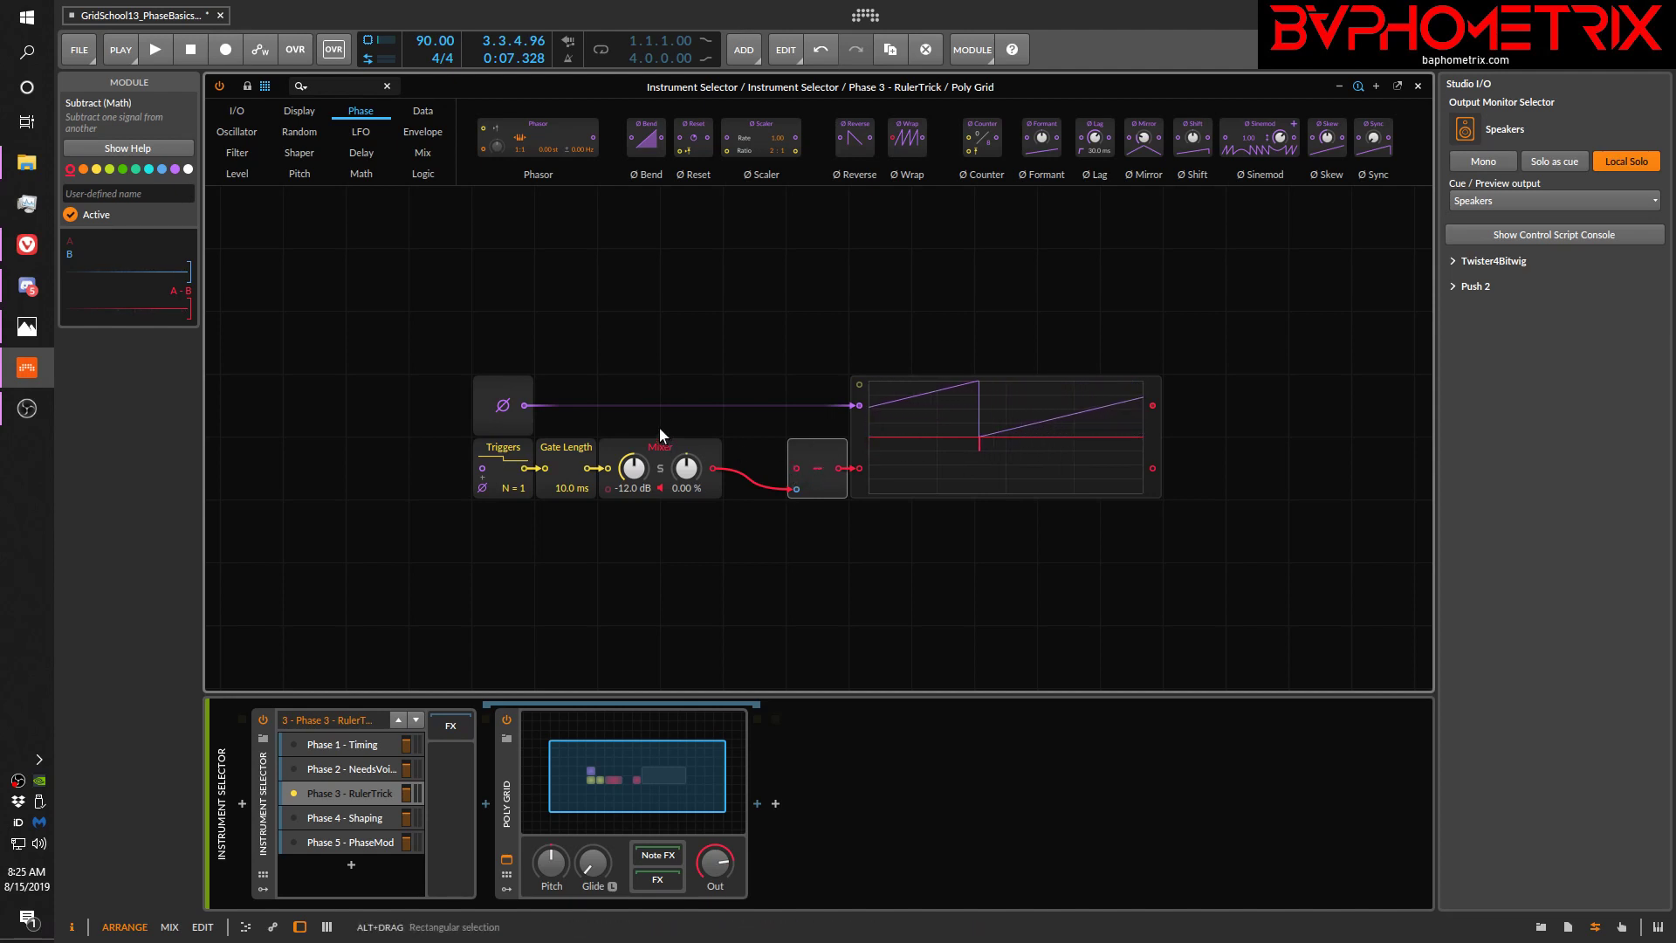
# Step: Duplicate the Triggers and Gate Length modules below the originals to feed a second Mixer channel, and set the duplicate Triggers to N = 4
pyautogui.click(362, 172)
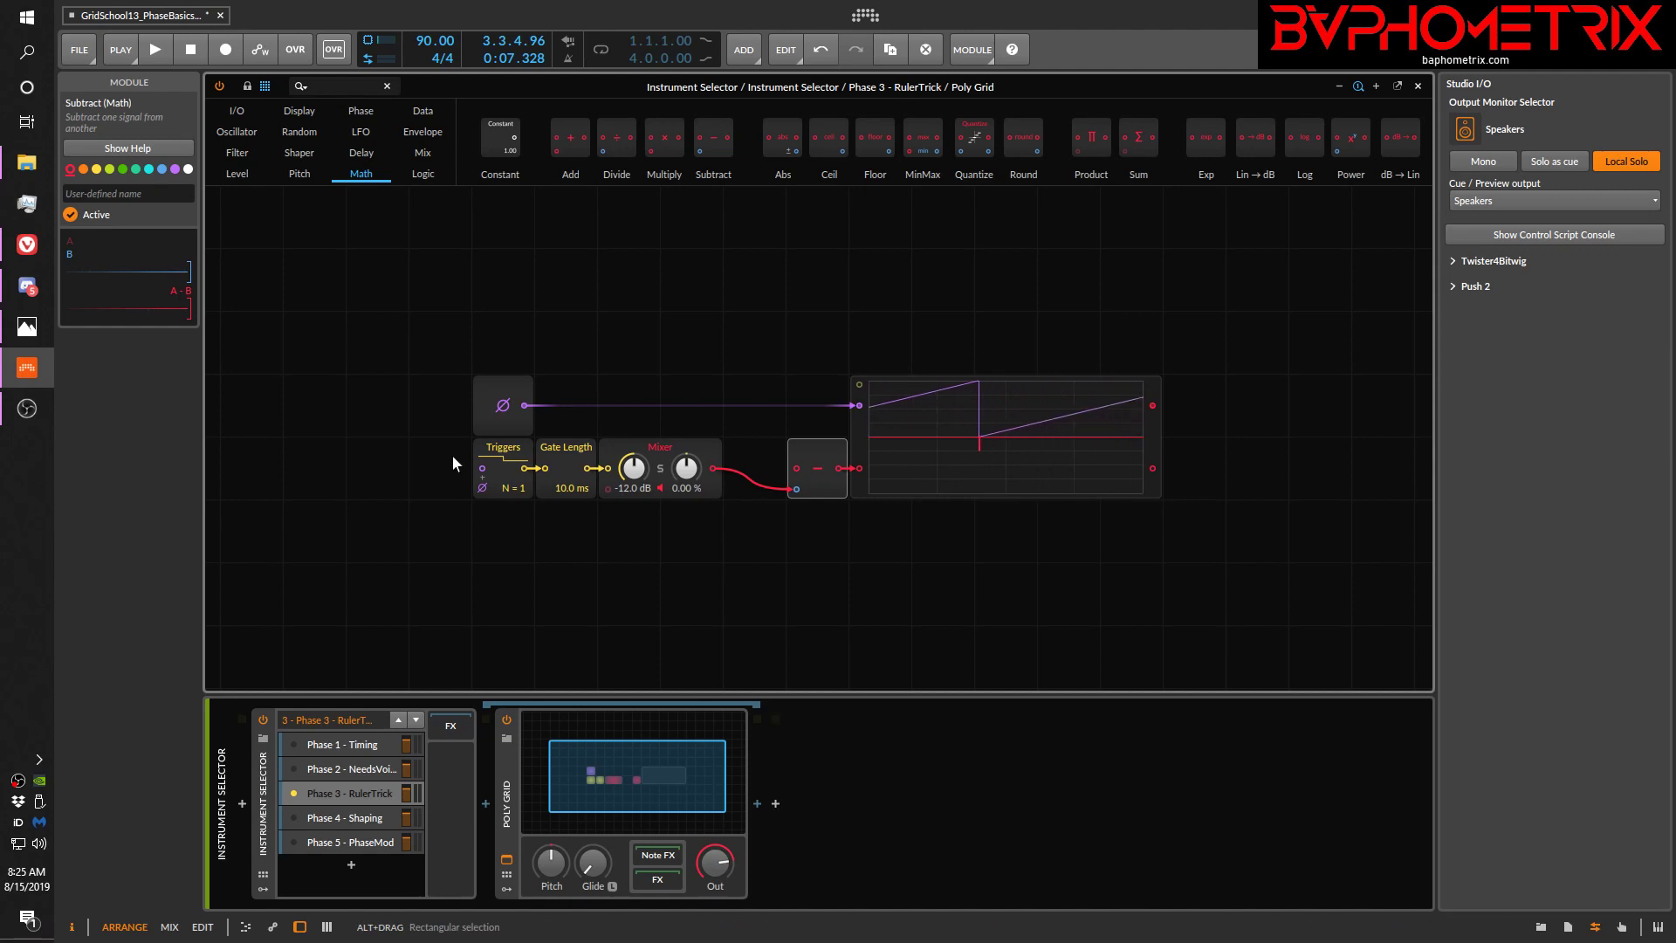
pyautogui.moveTo(452, 454); pyautogui.dragTo(574, 463)
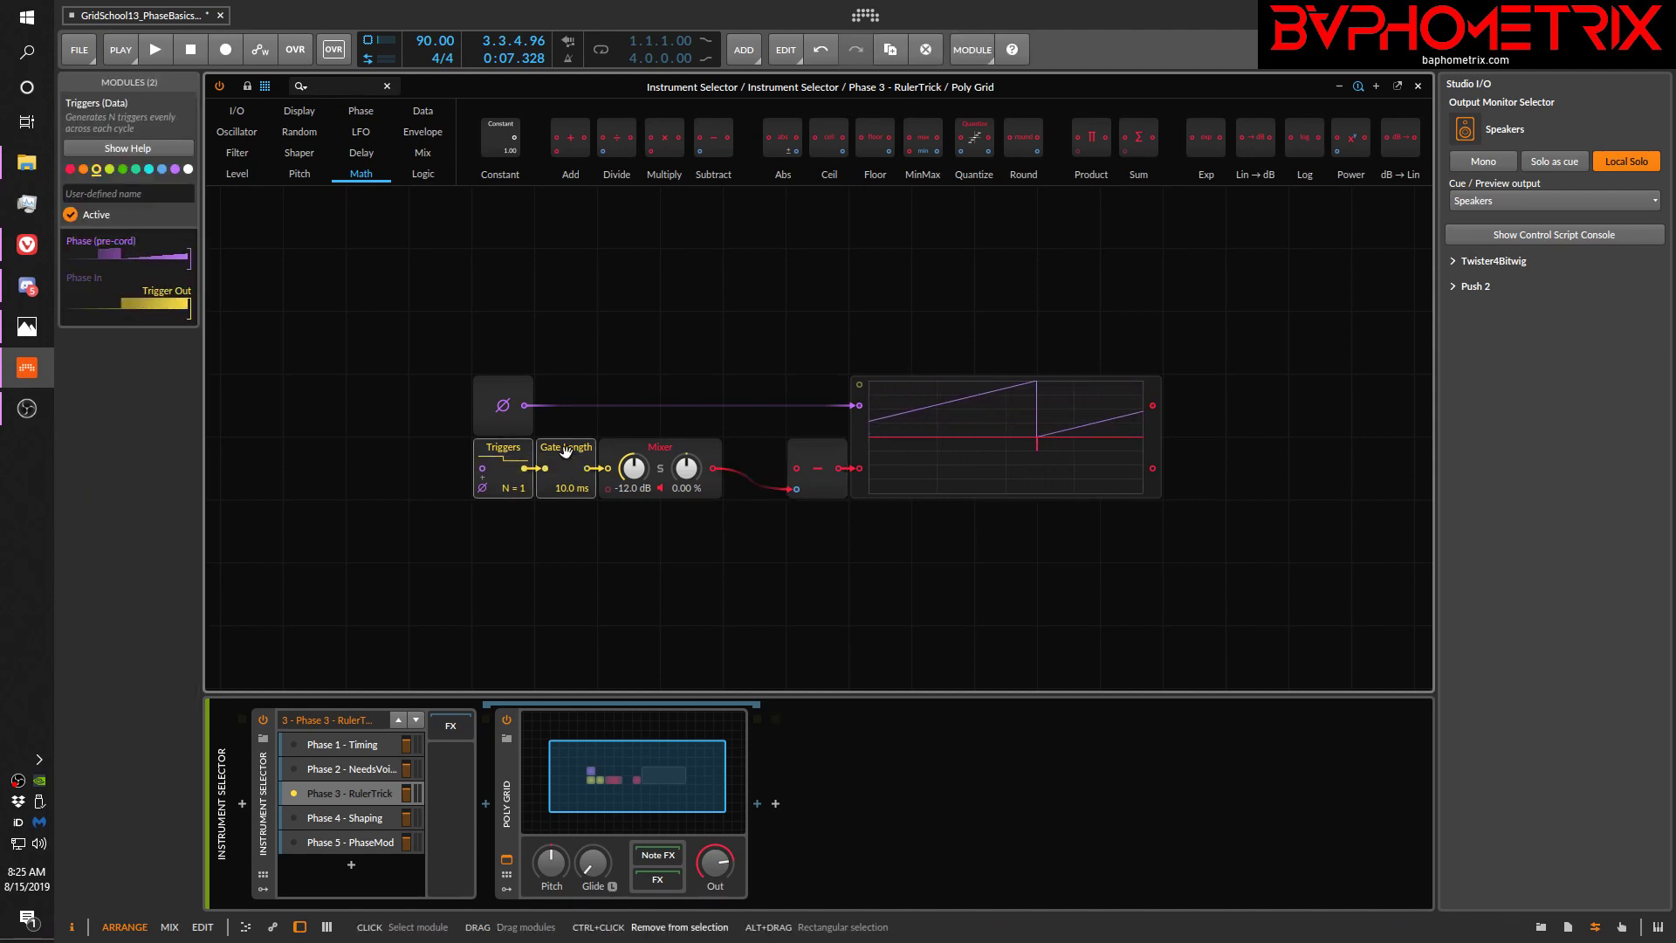
pyautogui.click(565, 450)
pyautogui.moveTo(566, 451); pyautogui.dragTo(610, 482)
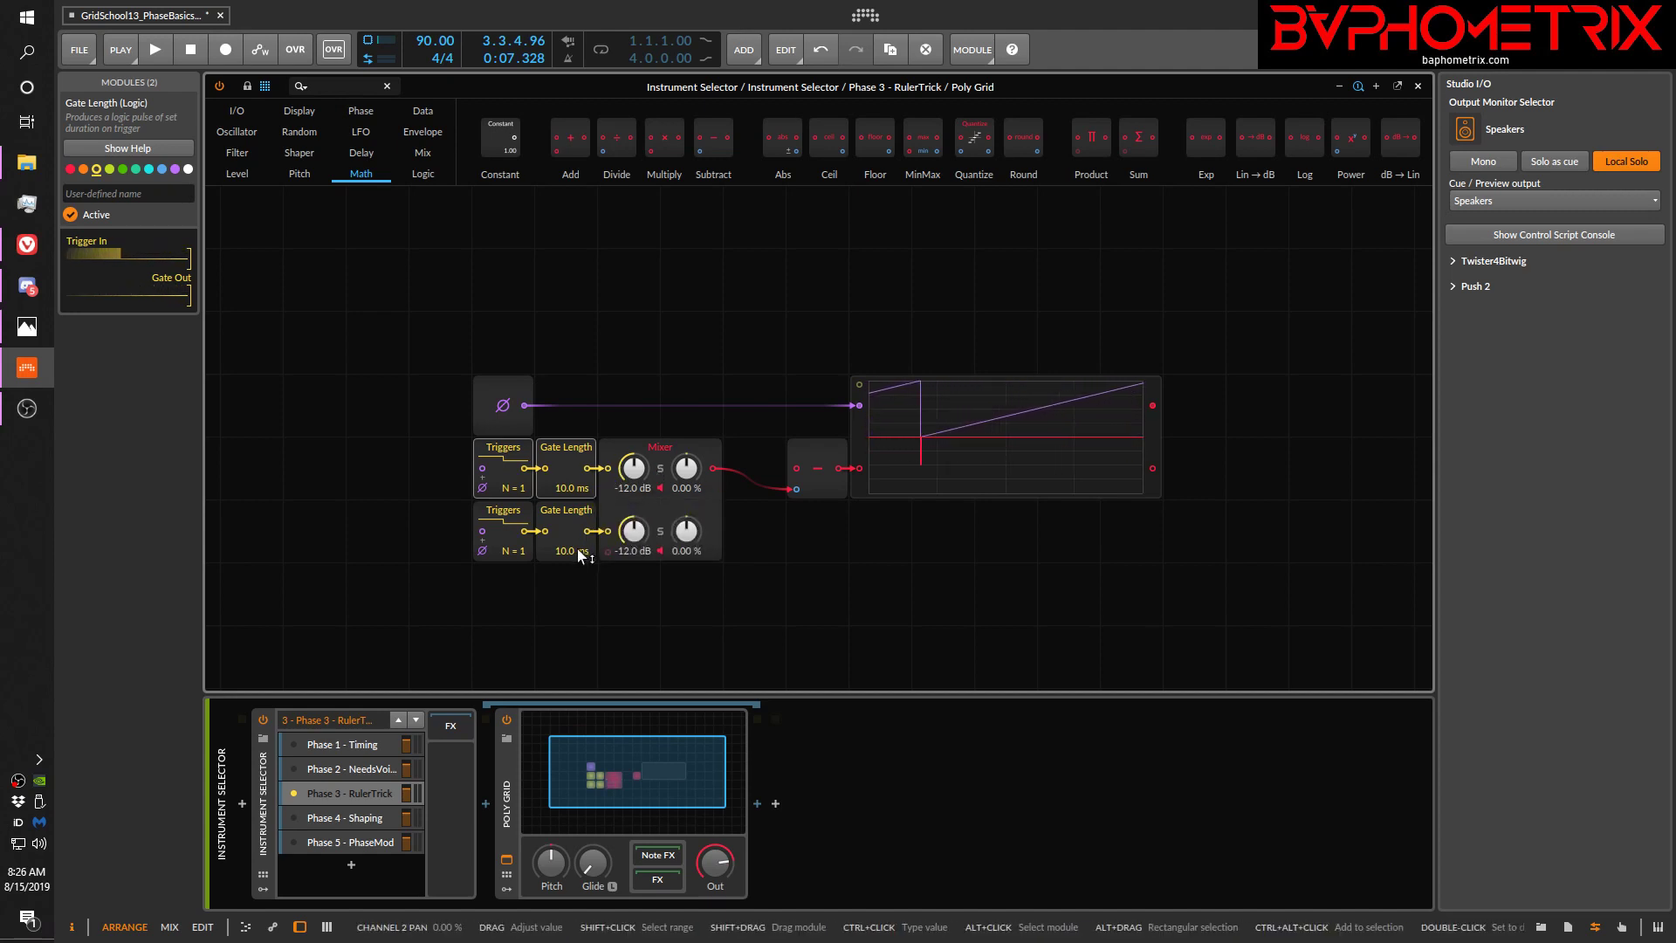
pyautogui.moveTo(520, 547); pyautogui.dragTo(520, 522)
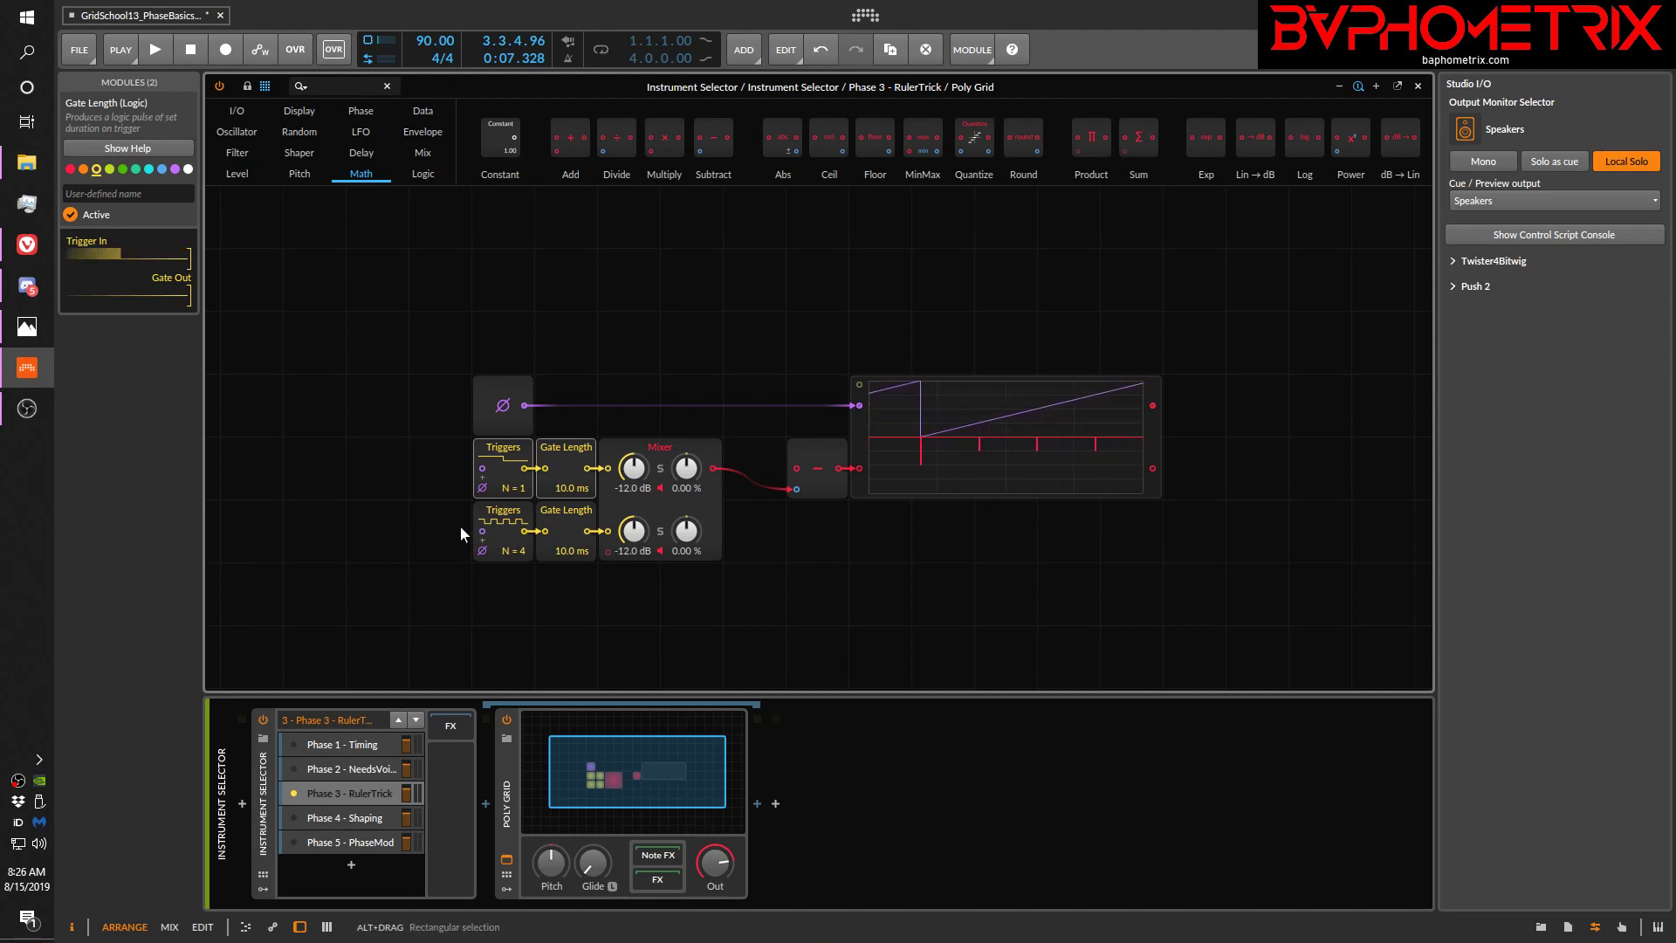
# Step: Duplicate the second Triggers and Gate Length pair into a third Mixer channel, and set the second Triggers to N = 5 and the third to N = 8
pyautogui.moveTo(459, 525); pyautogui.dragTo(605, 548)
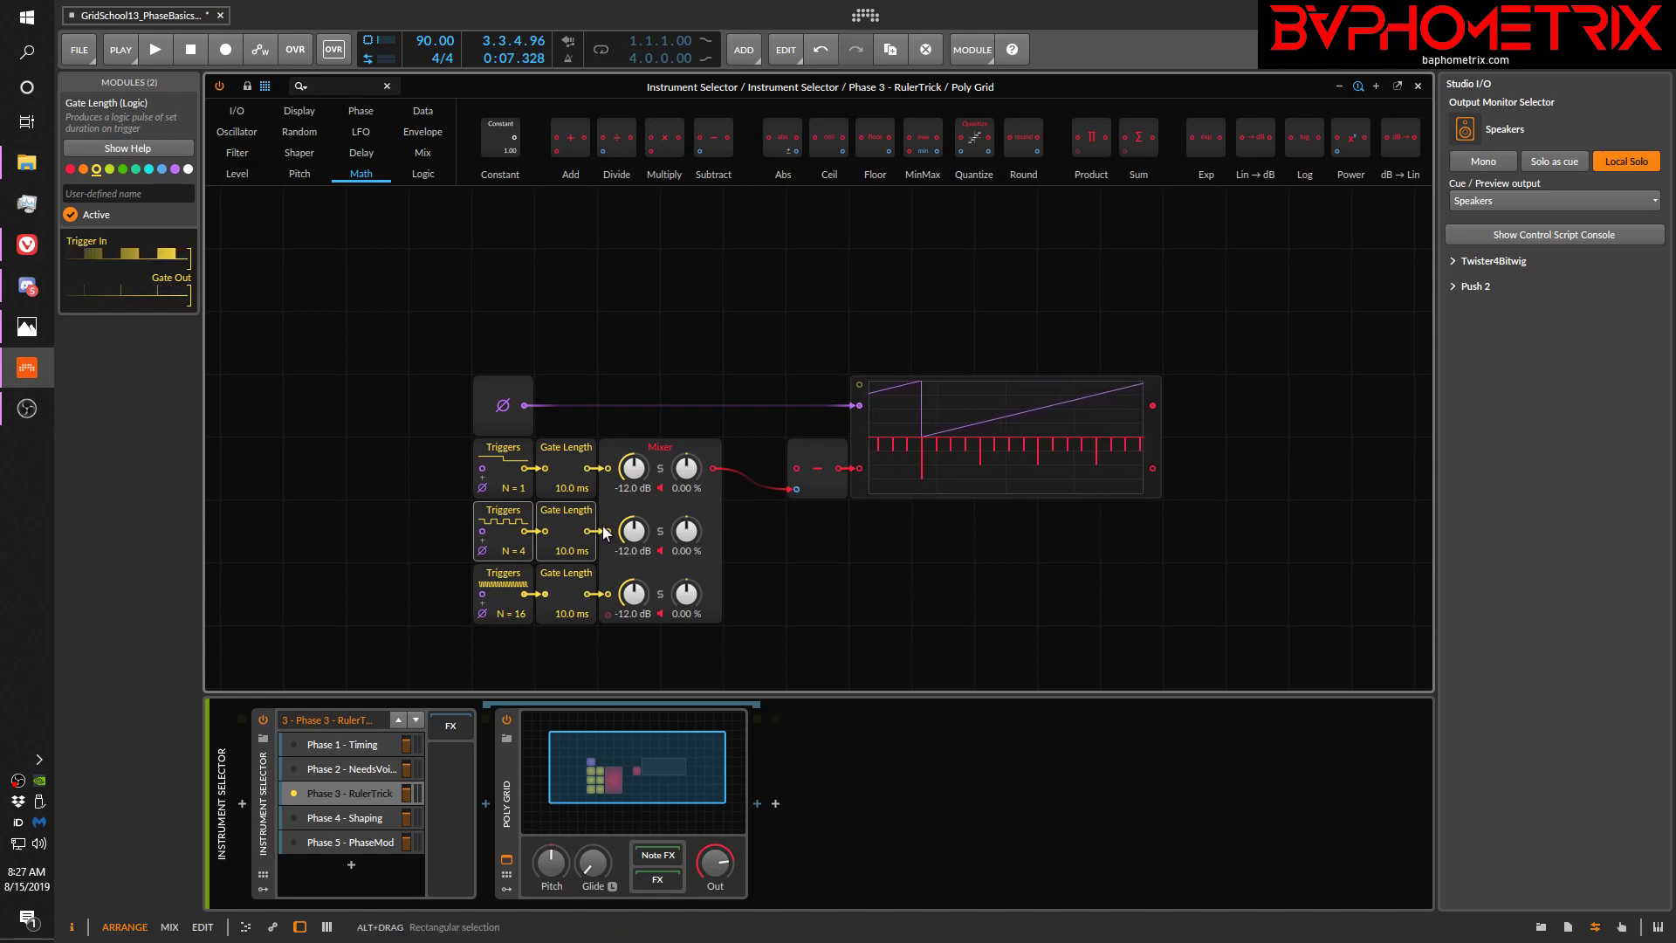
pyautogui.moveTo(522, 552); pyautogui.dragTo(522, 544)
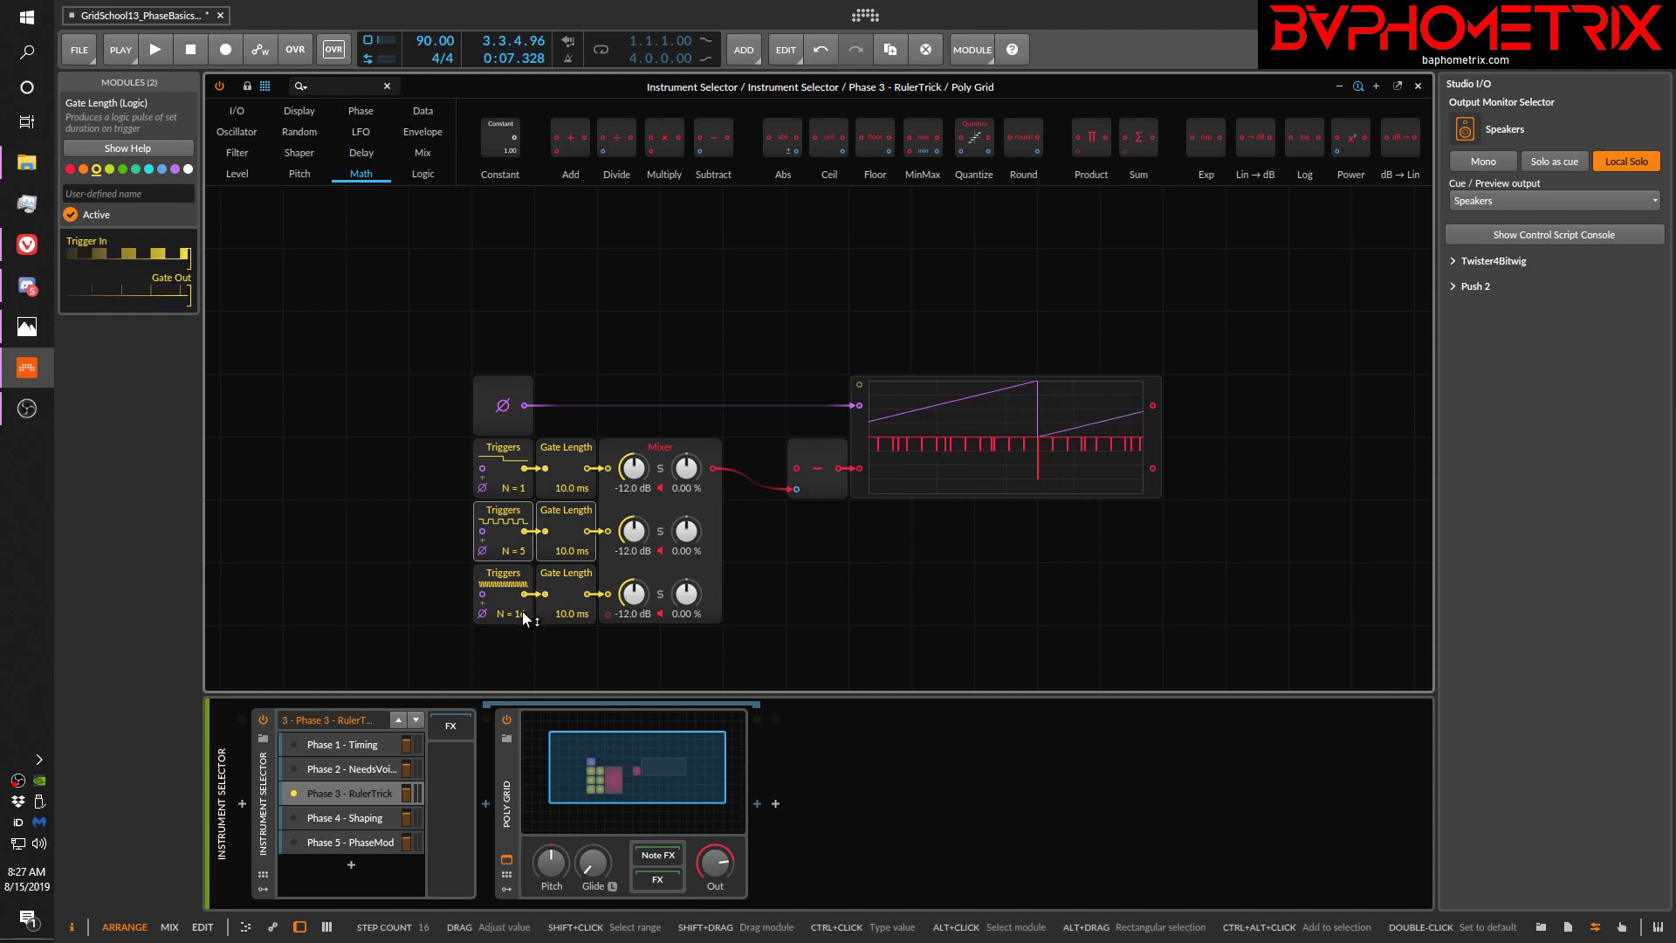
pyautogui.moveTo(522, 611); pyautogui.dragTo(522, 616)
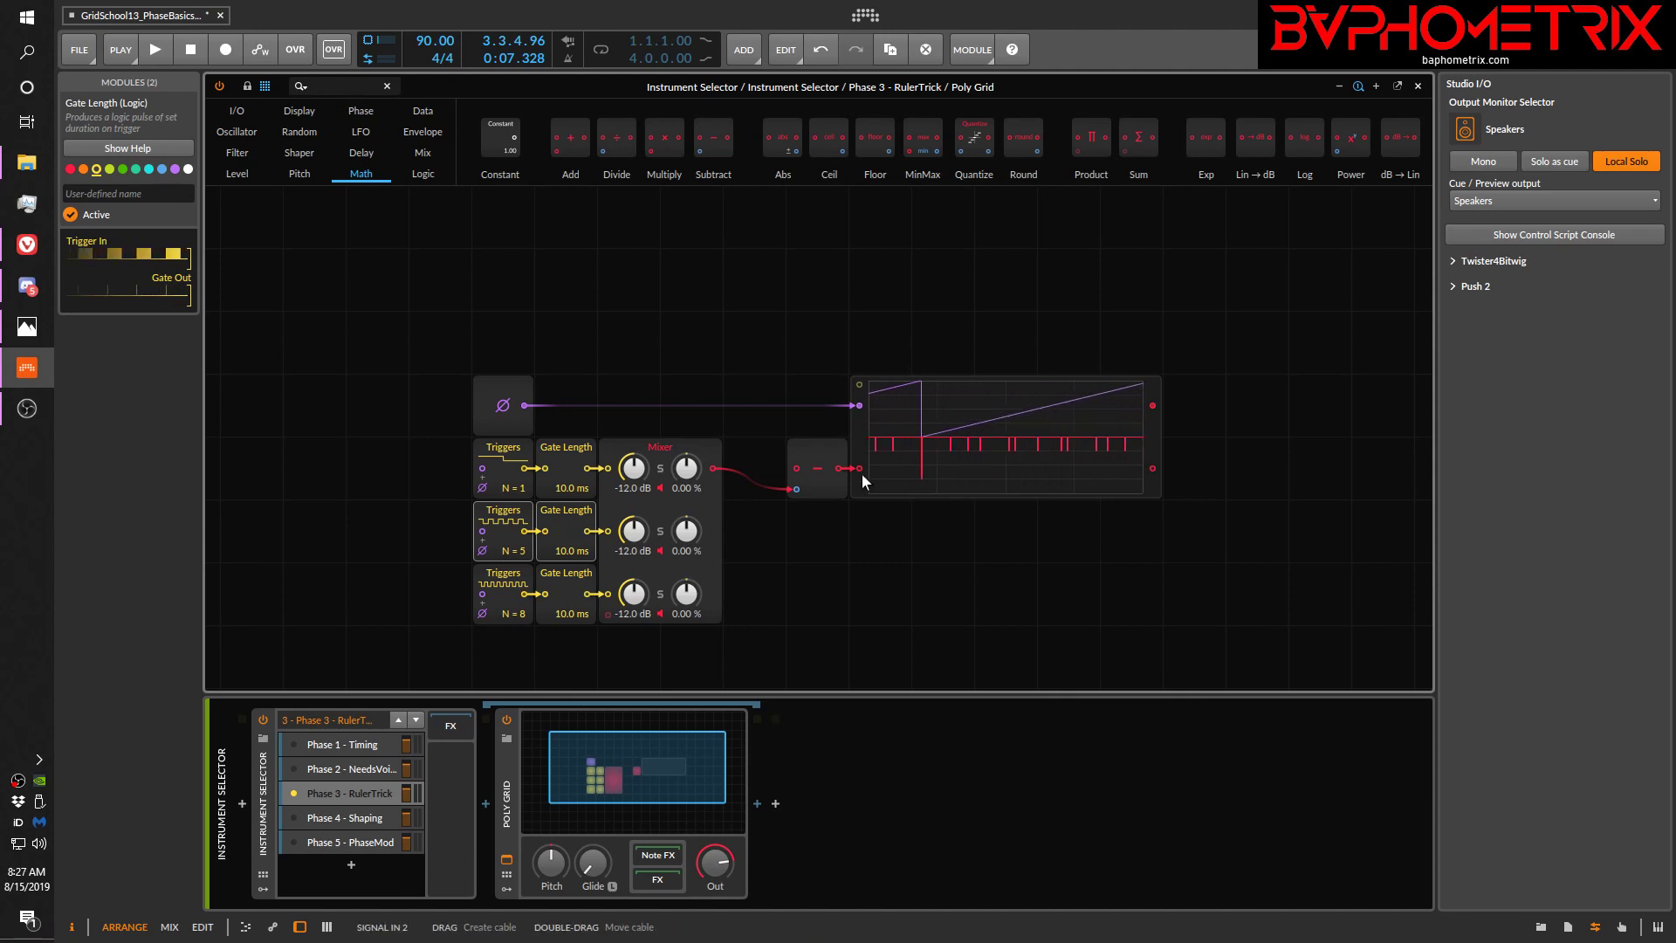
# Step: Activate the Phase 4 - Shaping layer with its Poly Grid open, and audition the sequence by switching the Toggle module on and off
pyautogui.click(353, 817)
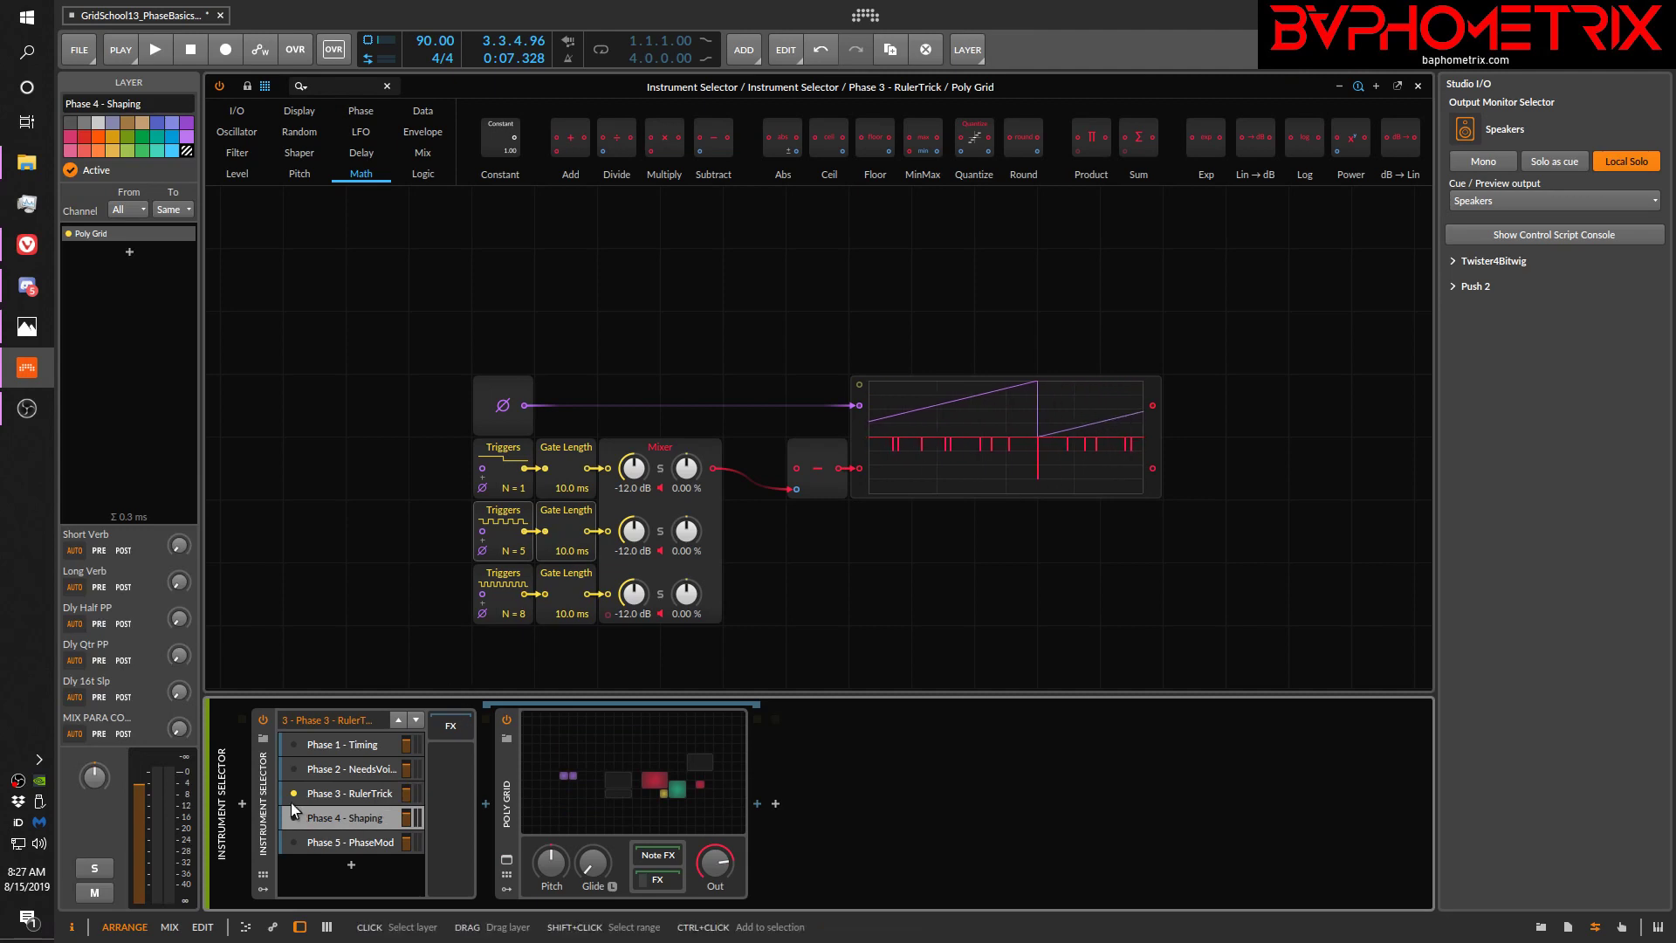
pyautogui.click(594, 777)
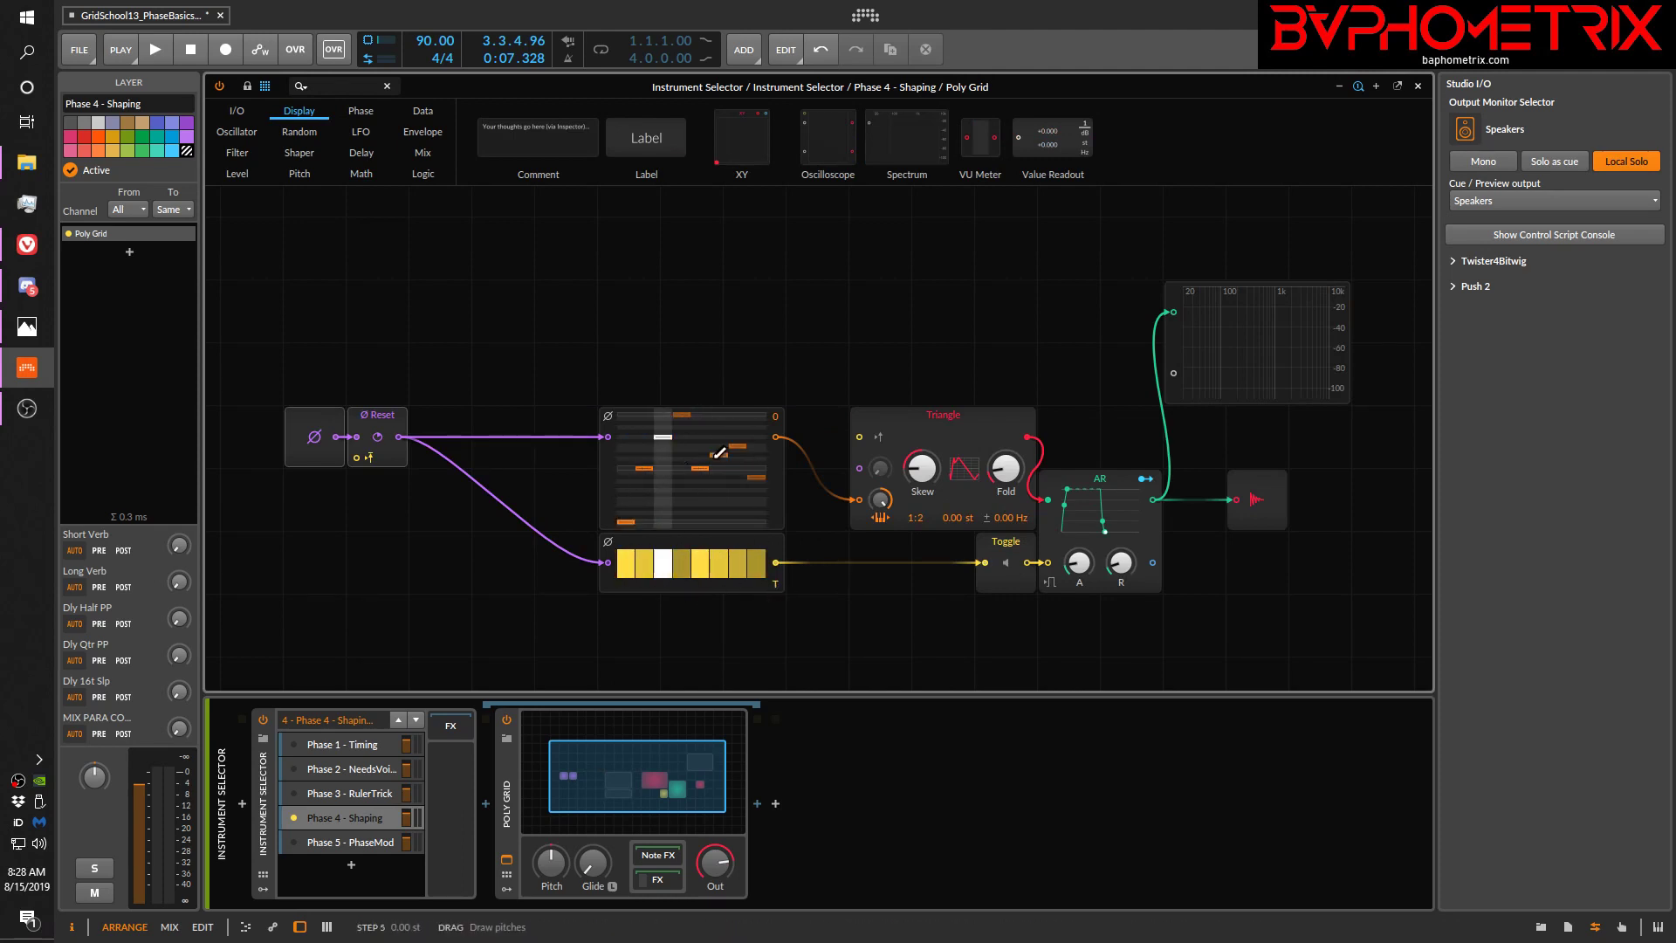
pyautogui.click(1006, 562)
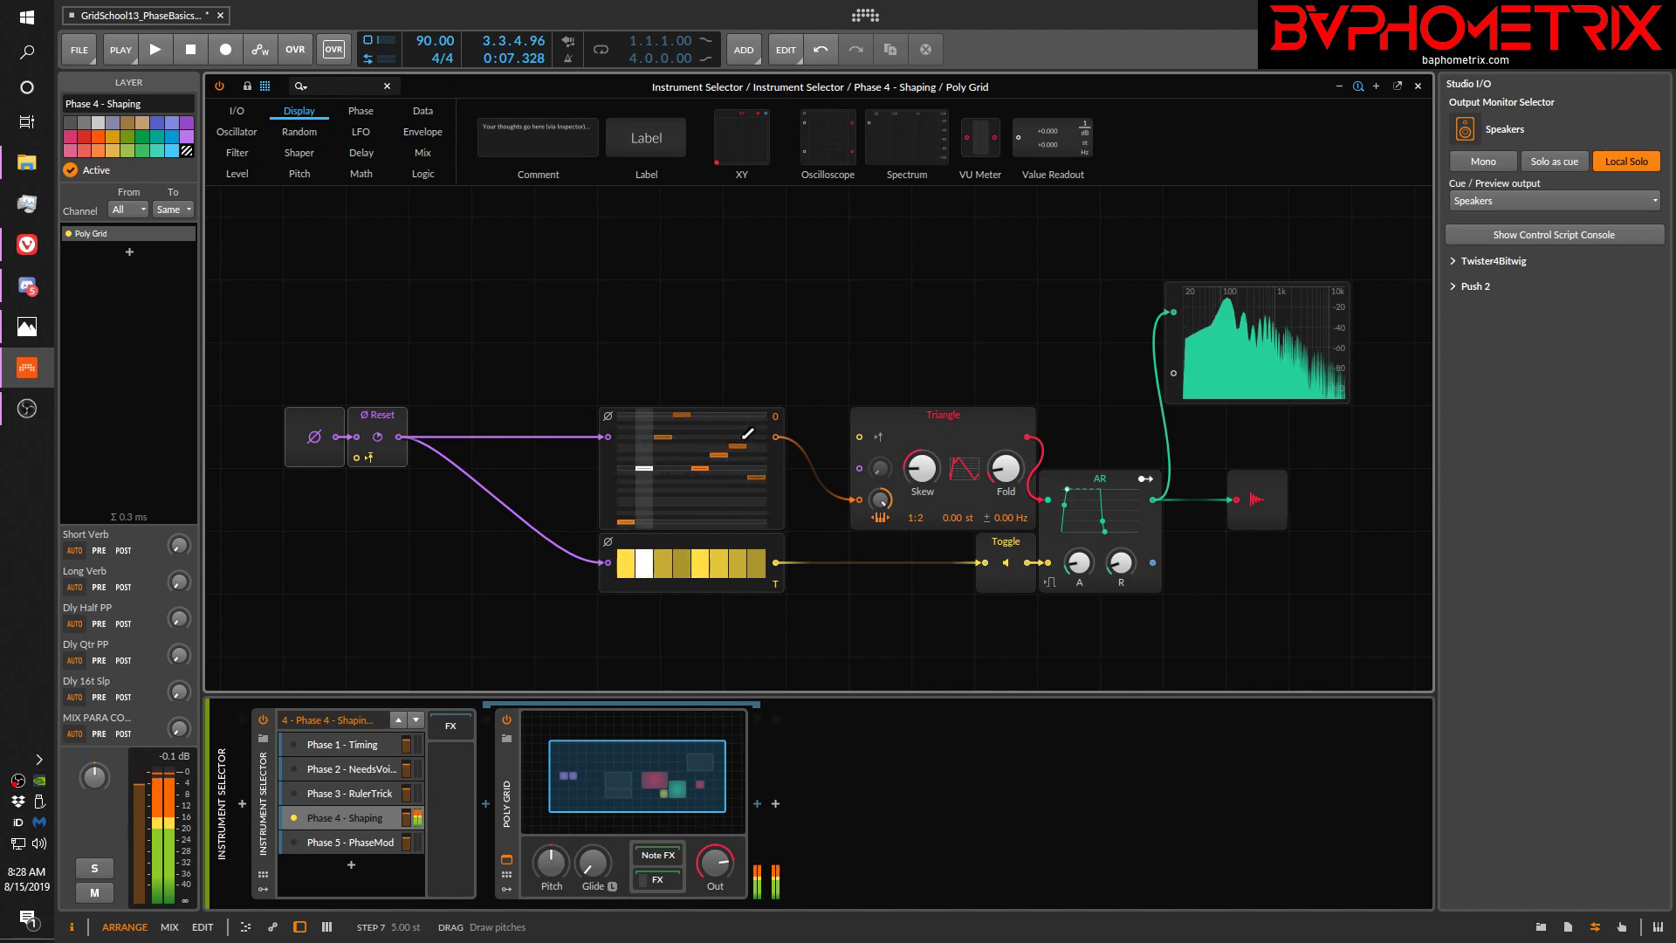
pyautogui.click(1007, 563)
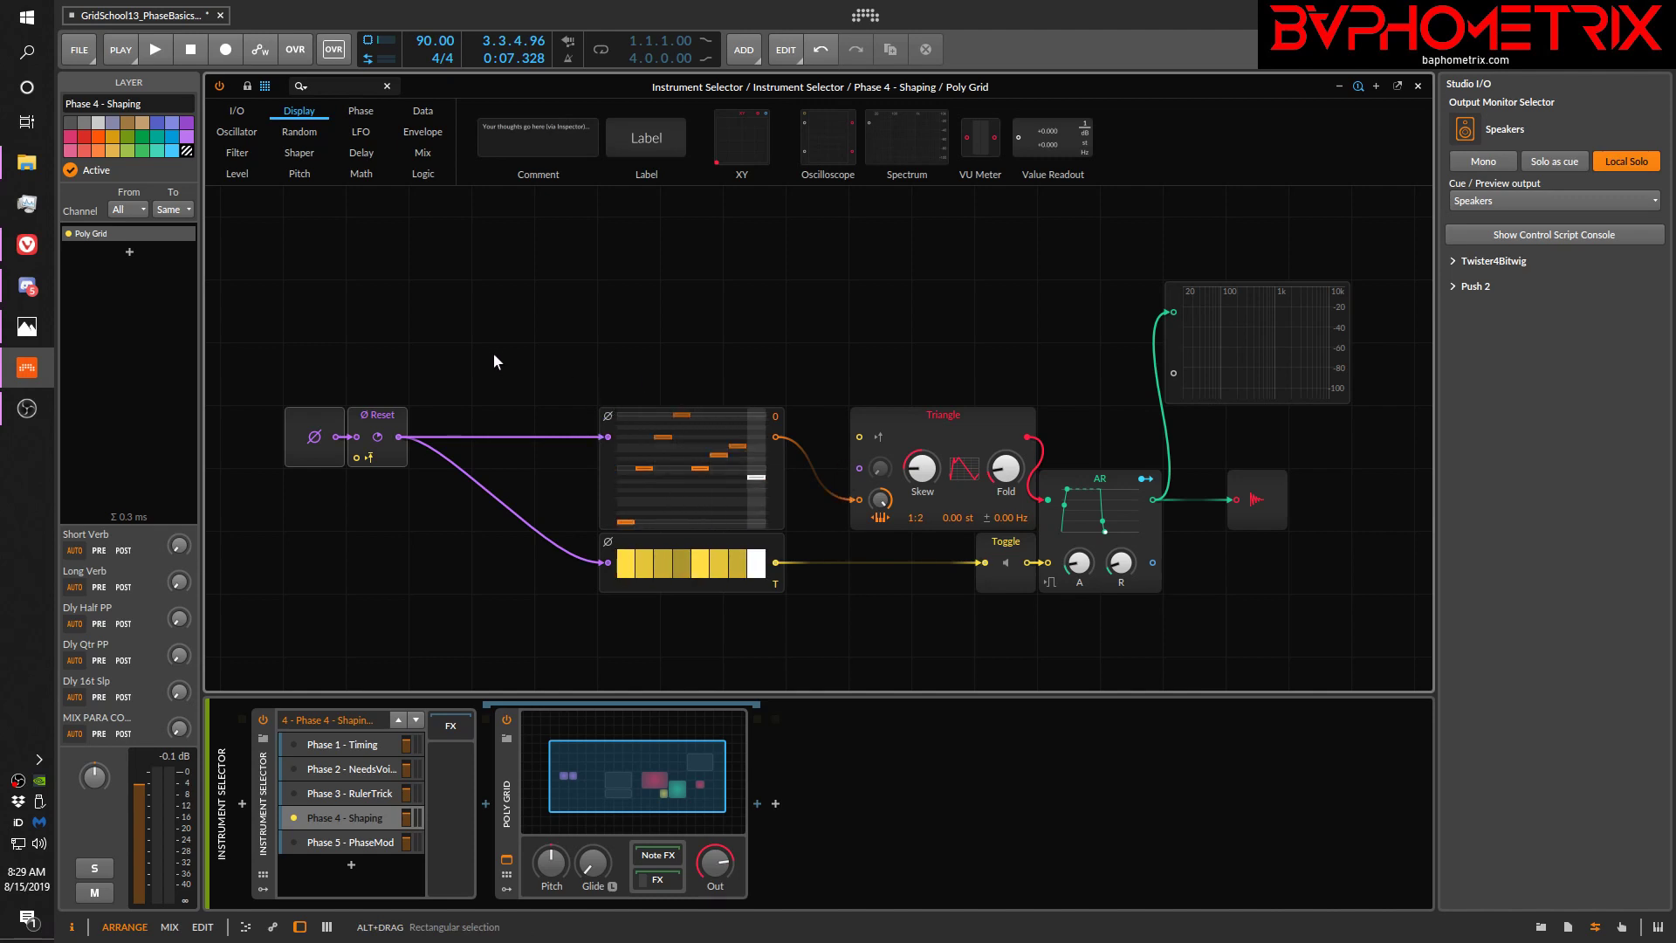
# Step: Insert a Ø Bend module directly after Ø Reset, and add an Oscilloscope above the Pitches sequencer
pyautogui.click(371, 114)
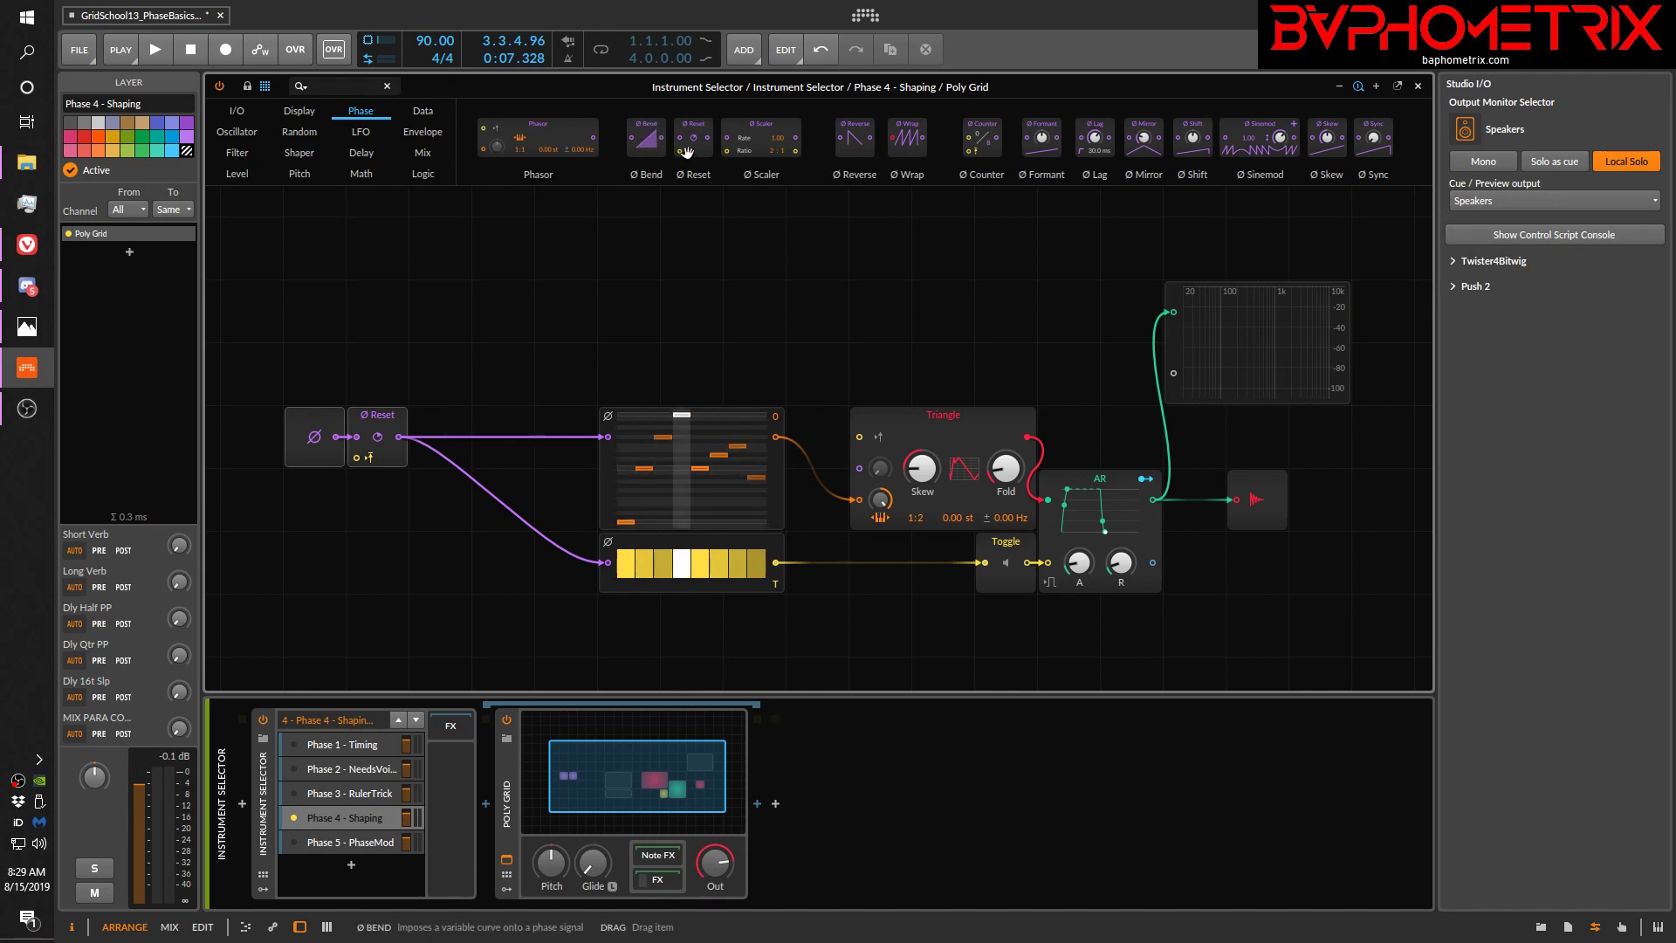
pyautogui.moveTo(651, 140); pyautogui.dragTo(399, 442)
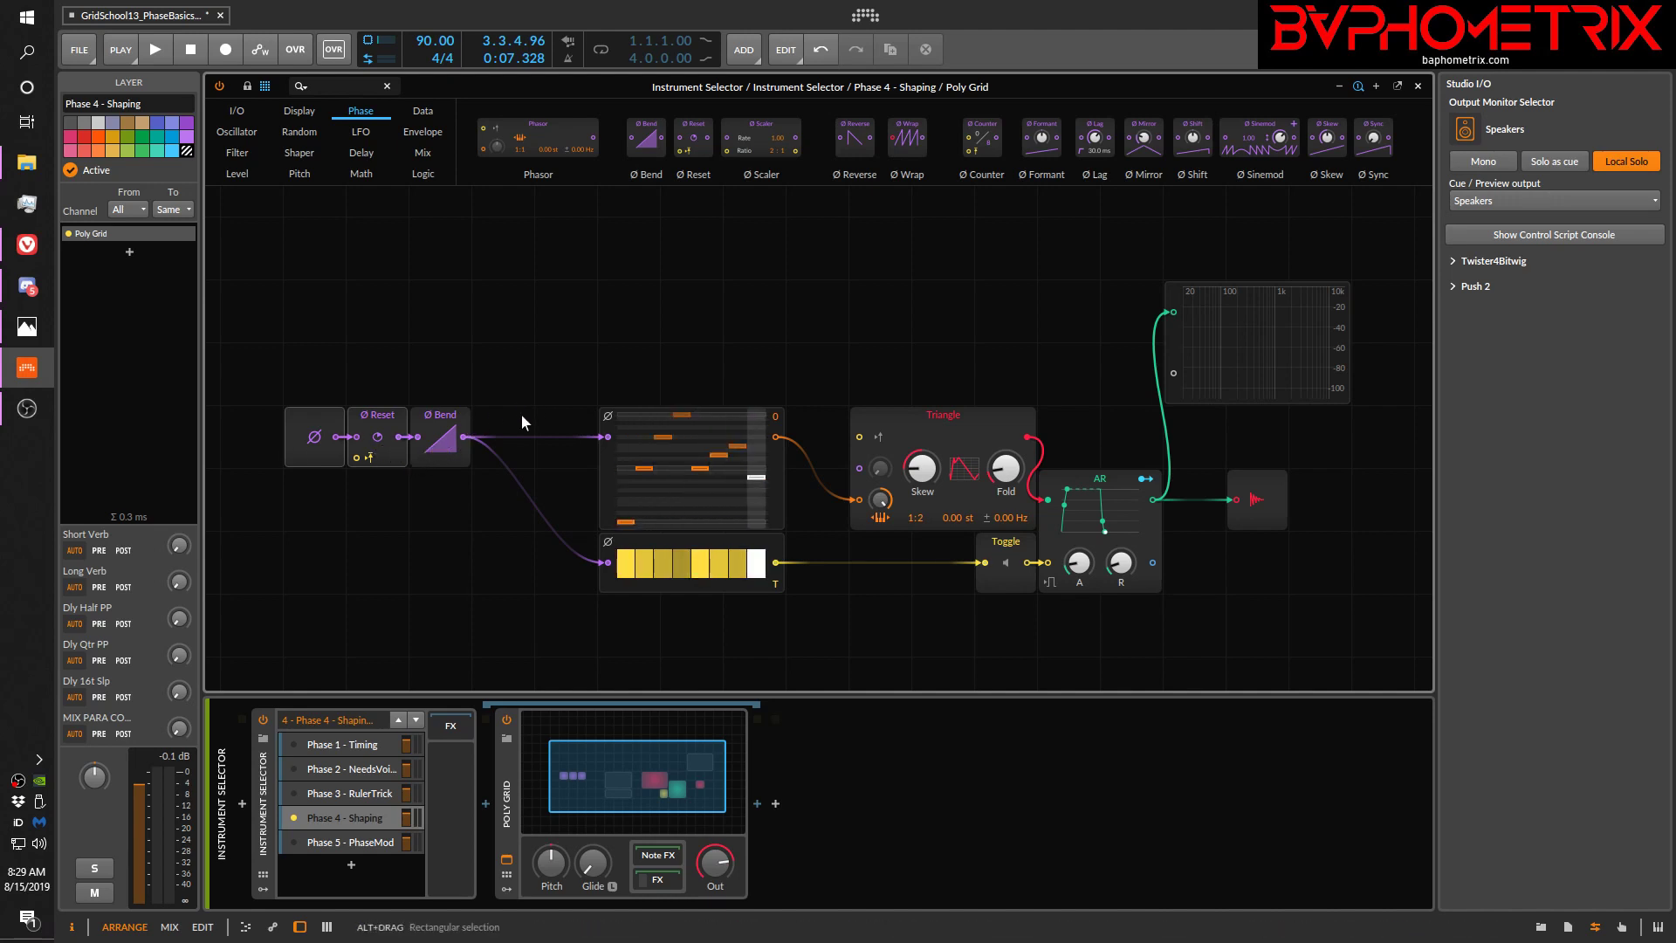
pyautogui.click(302, 112)
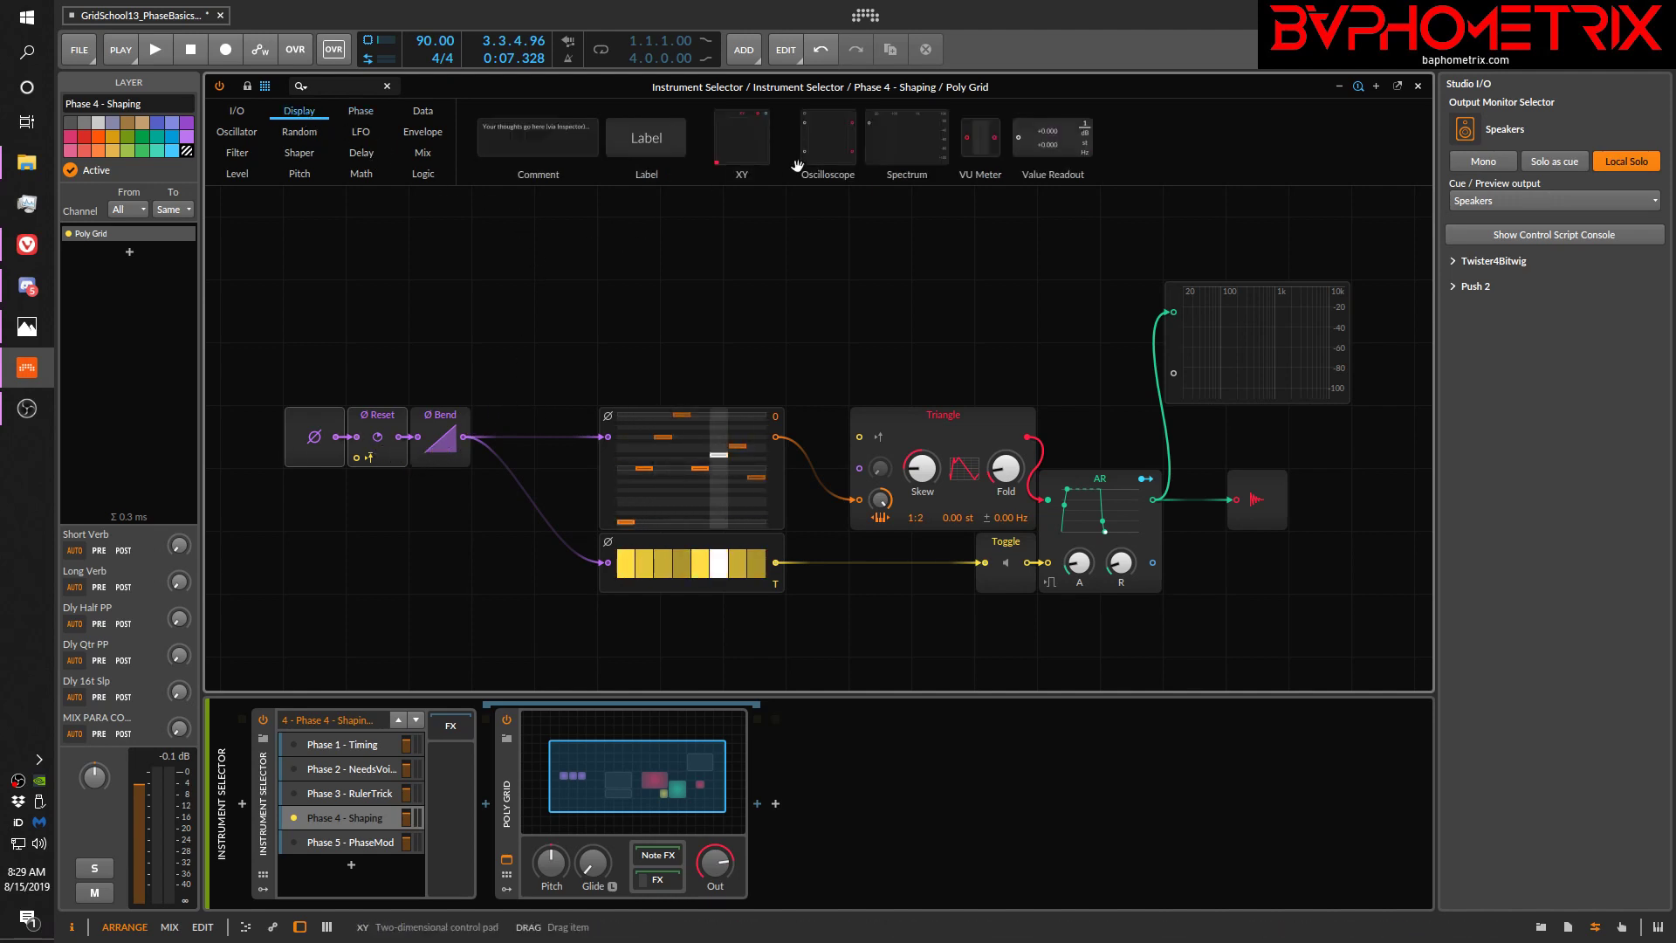
pyautogui.moveTo(797, 165); pyautogui.dragTo(672, 262)
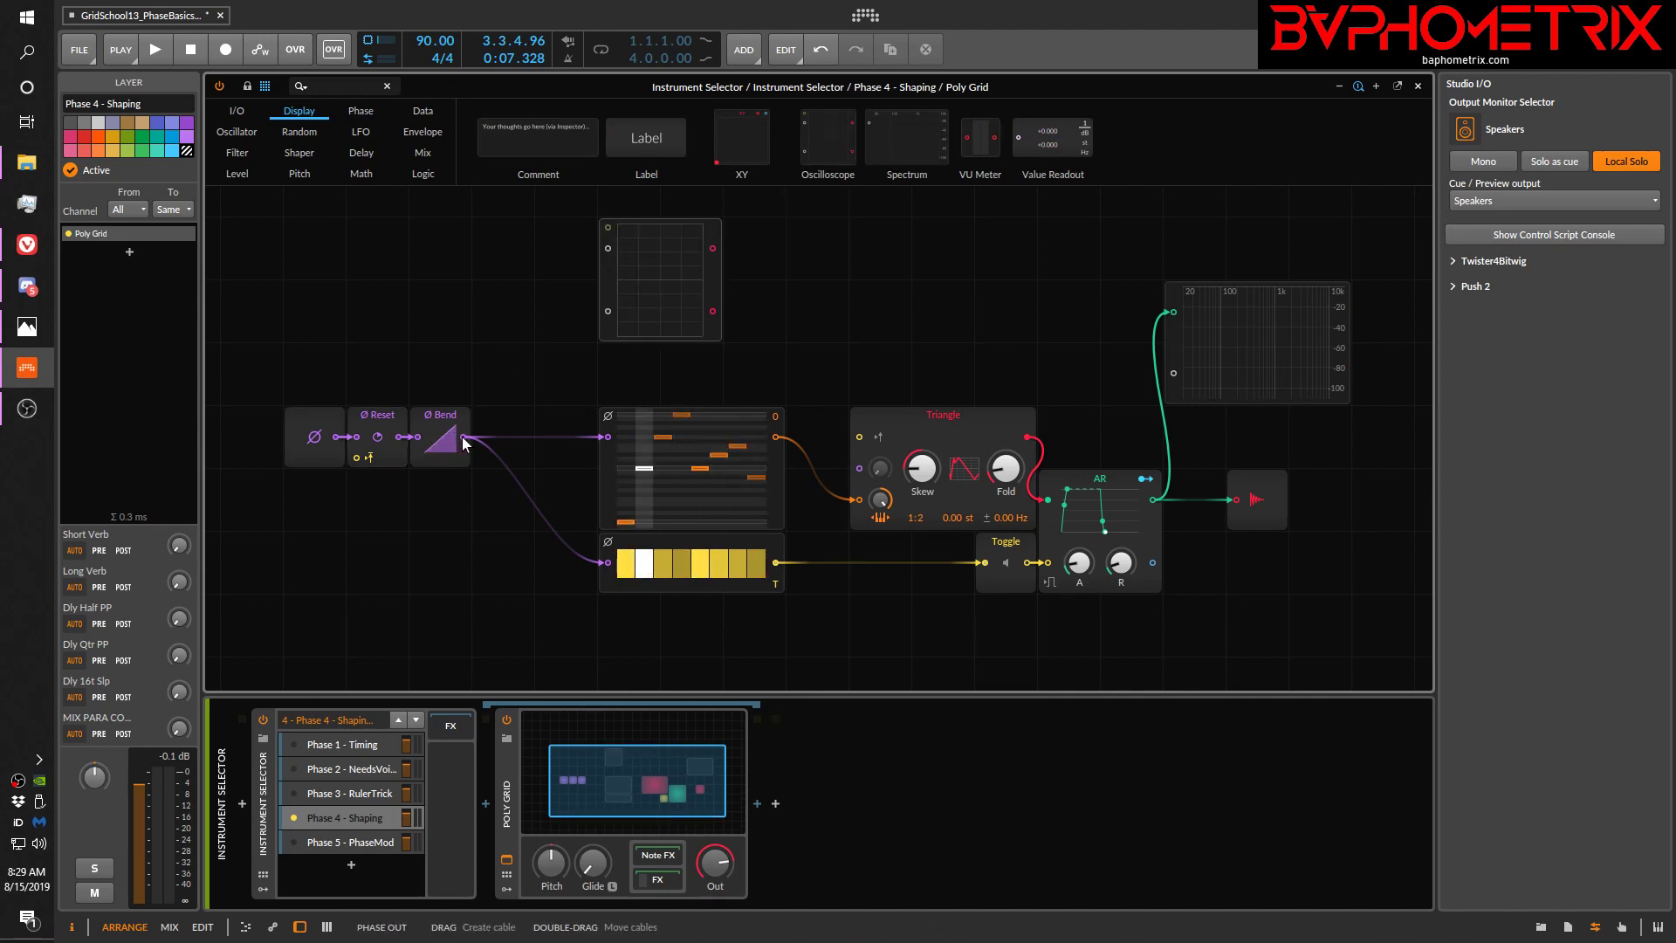
# Step: Connect Ø Bend's output to the Oscilloscope's second signal input and Ø Reset's output to the first, and widen the Oscilloscope
pyautogui.moveTo(464, 436); pyautogui.dragTo(611, 311)
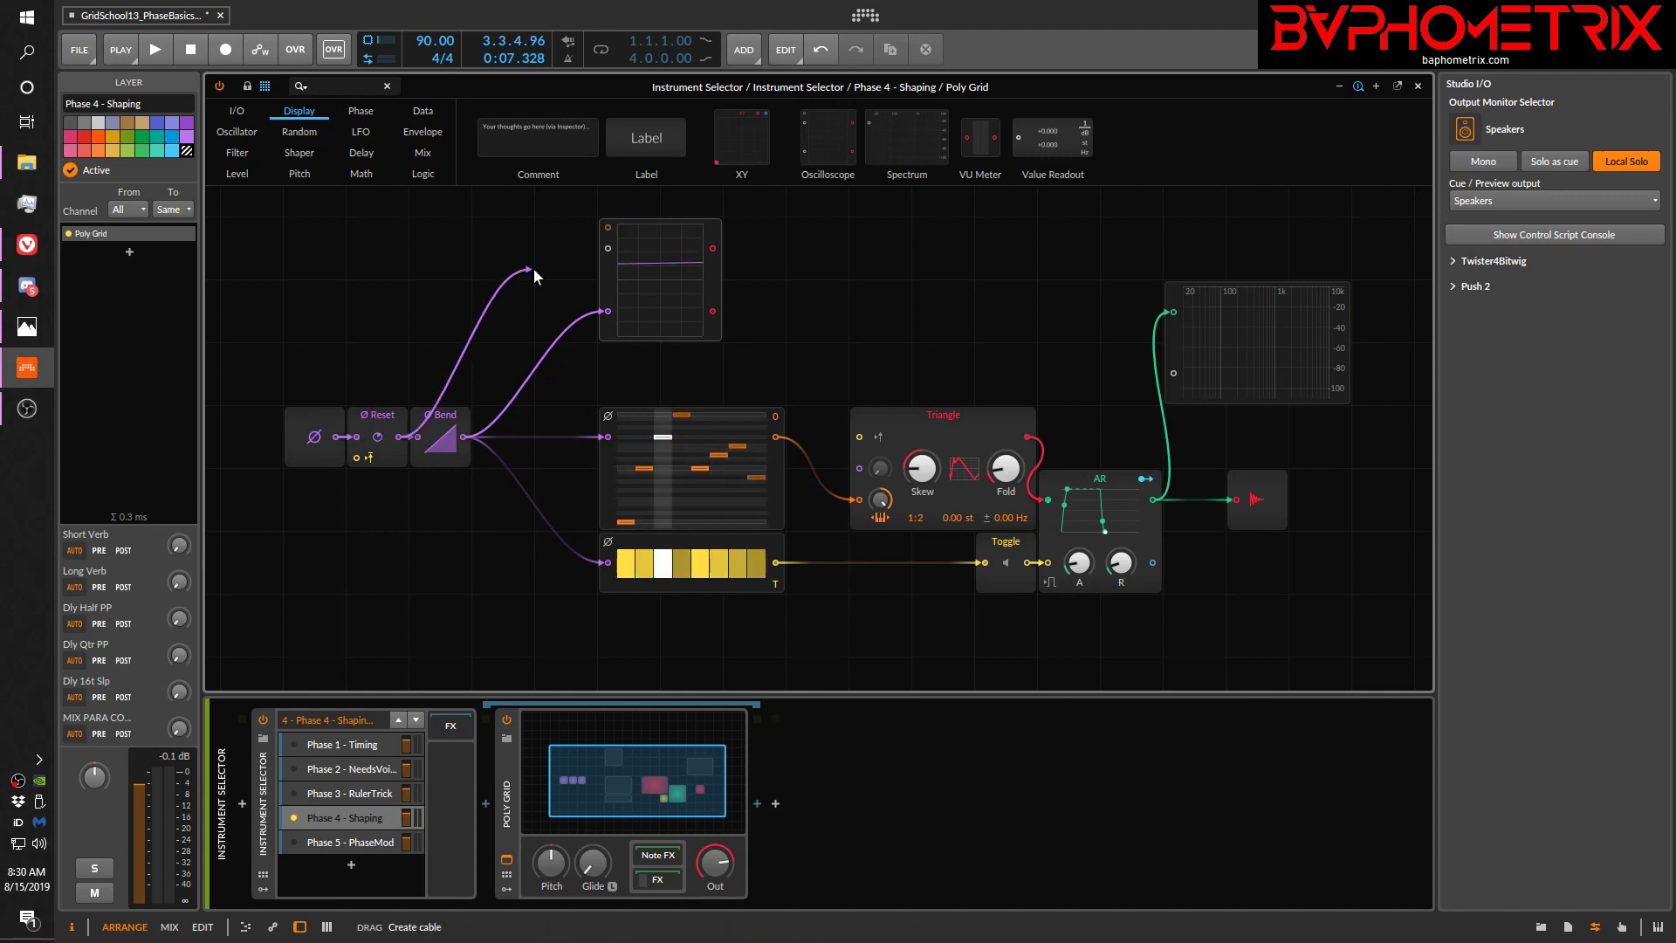
pyautogui.moveTo(533, 267); pyautogui.dragTo(608, 248)
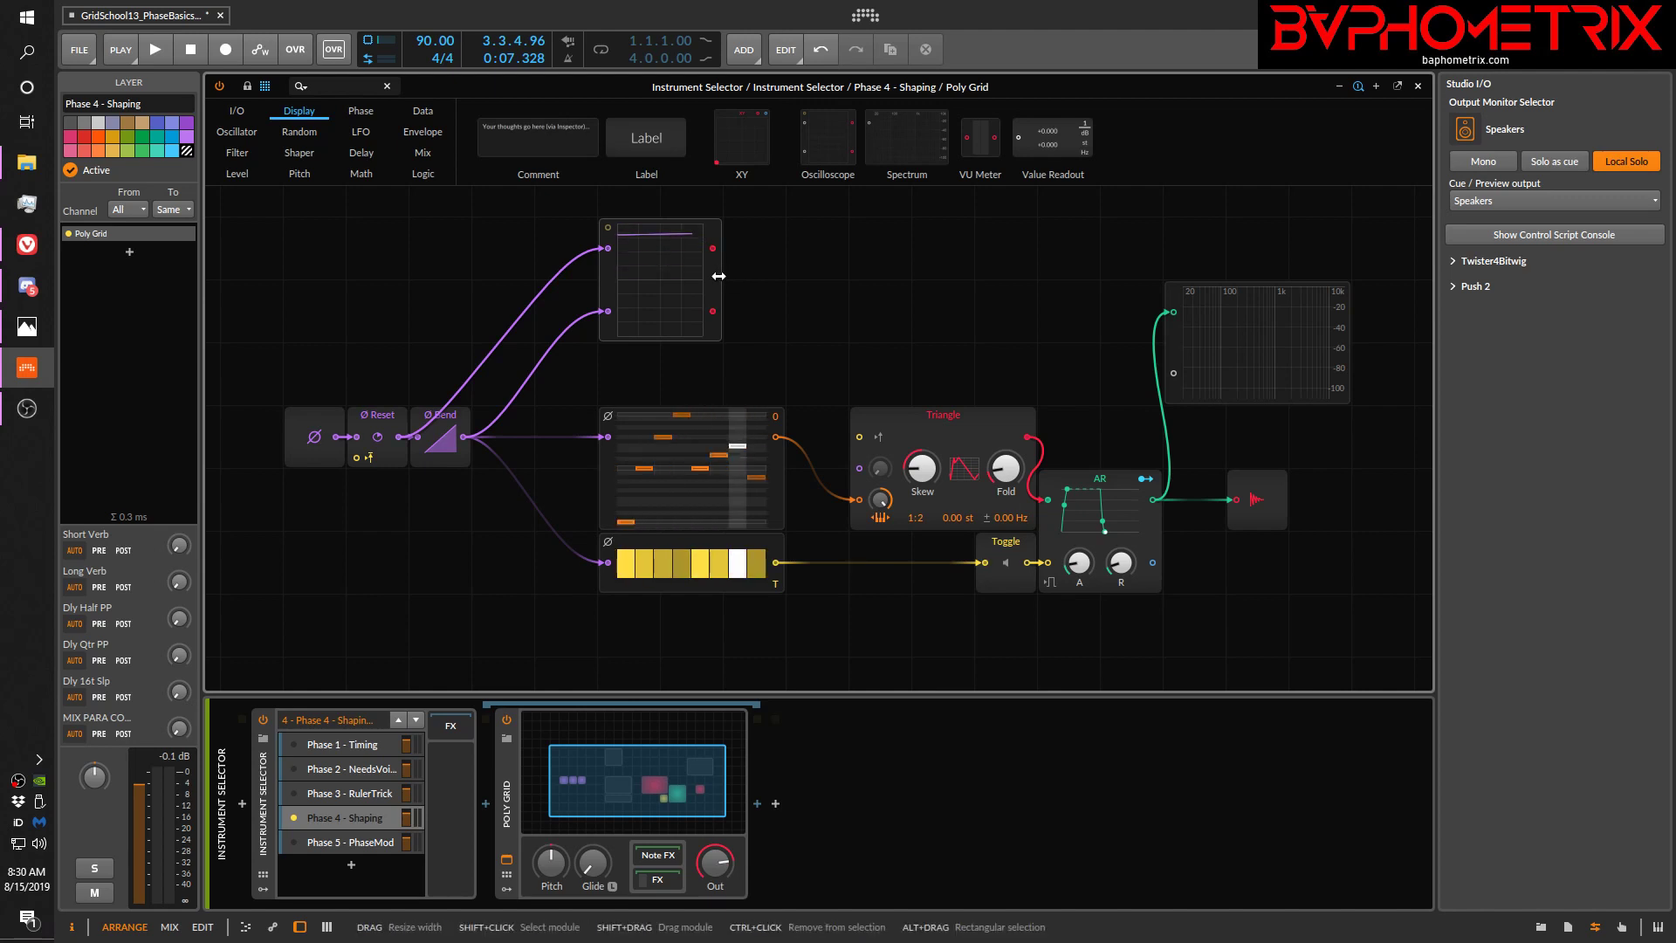
pyautogui.moveTo(719, 276); pyautogui.dragTo(971, 276)
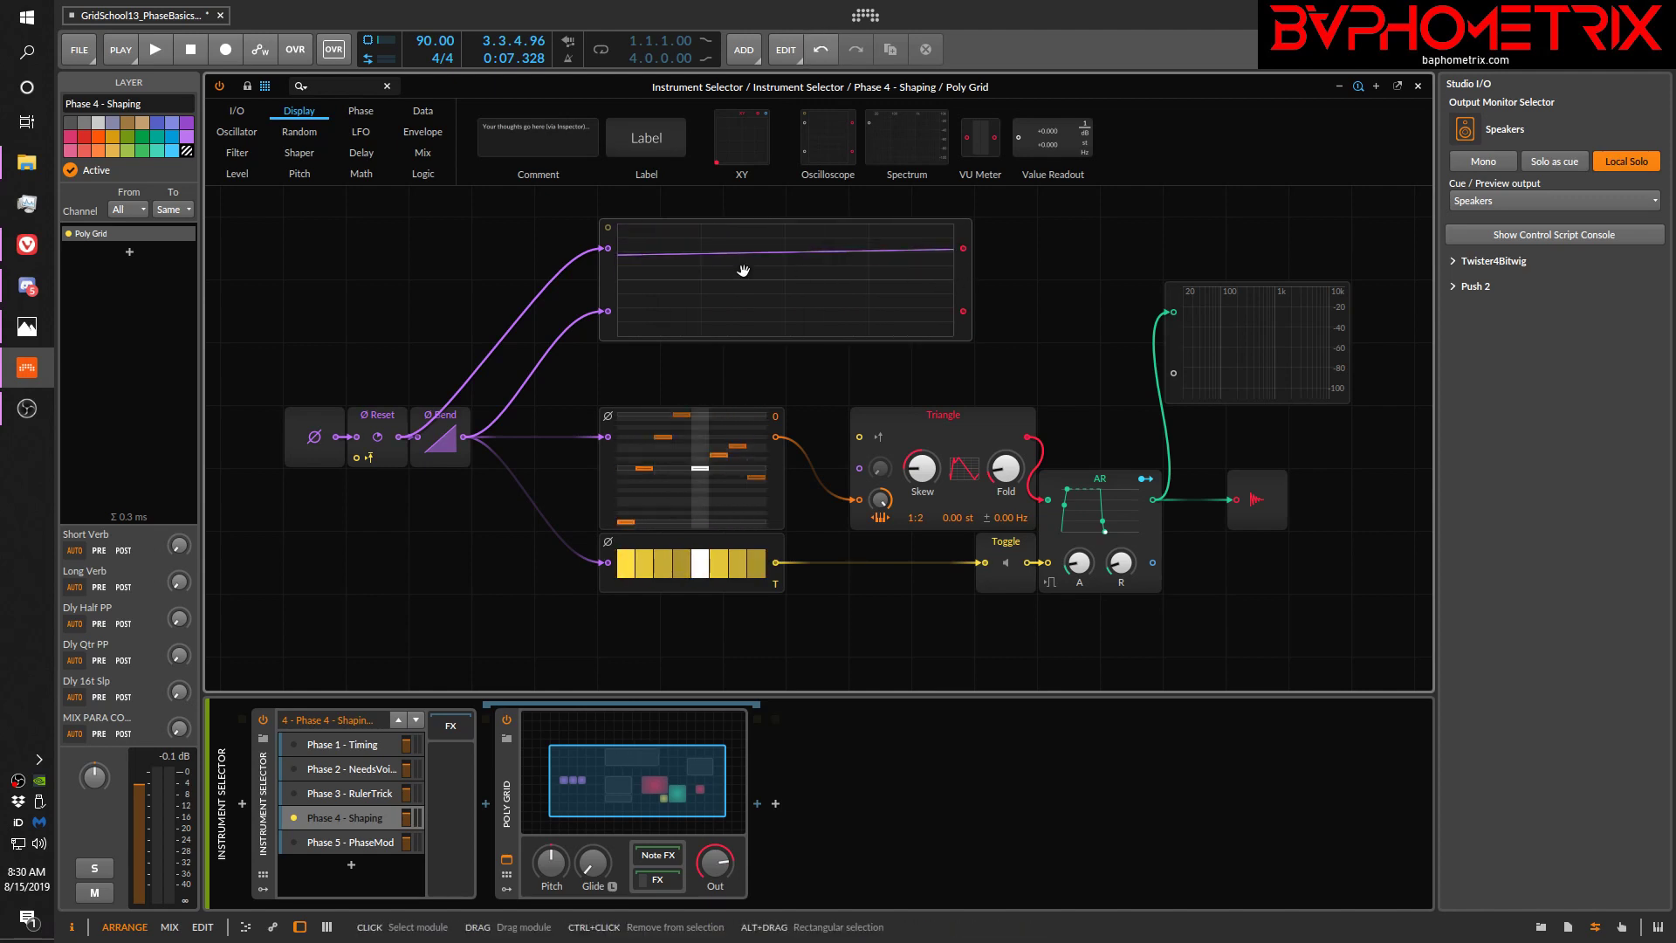
pyautogui.click(694, 267)
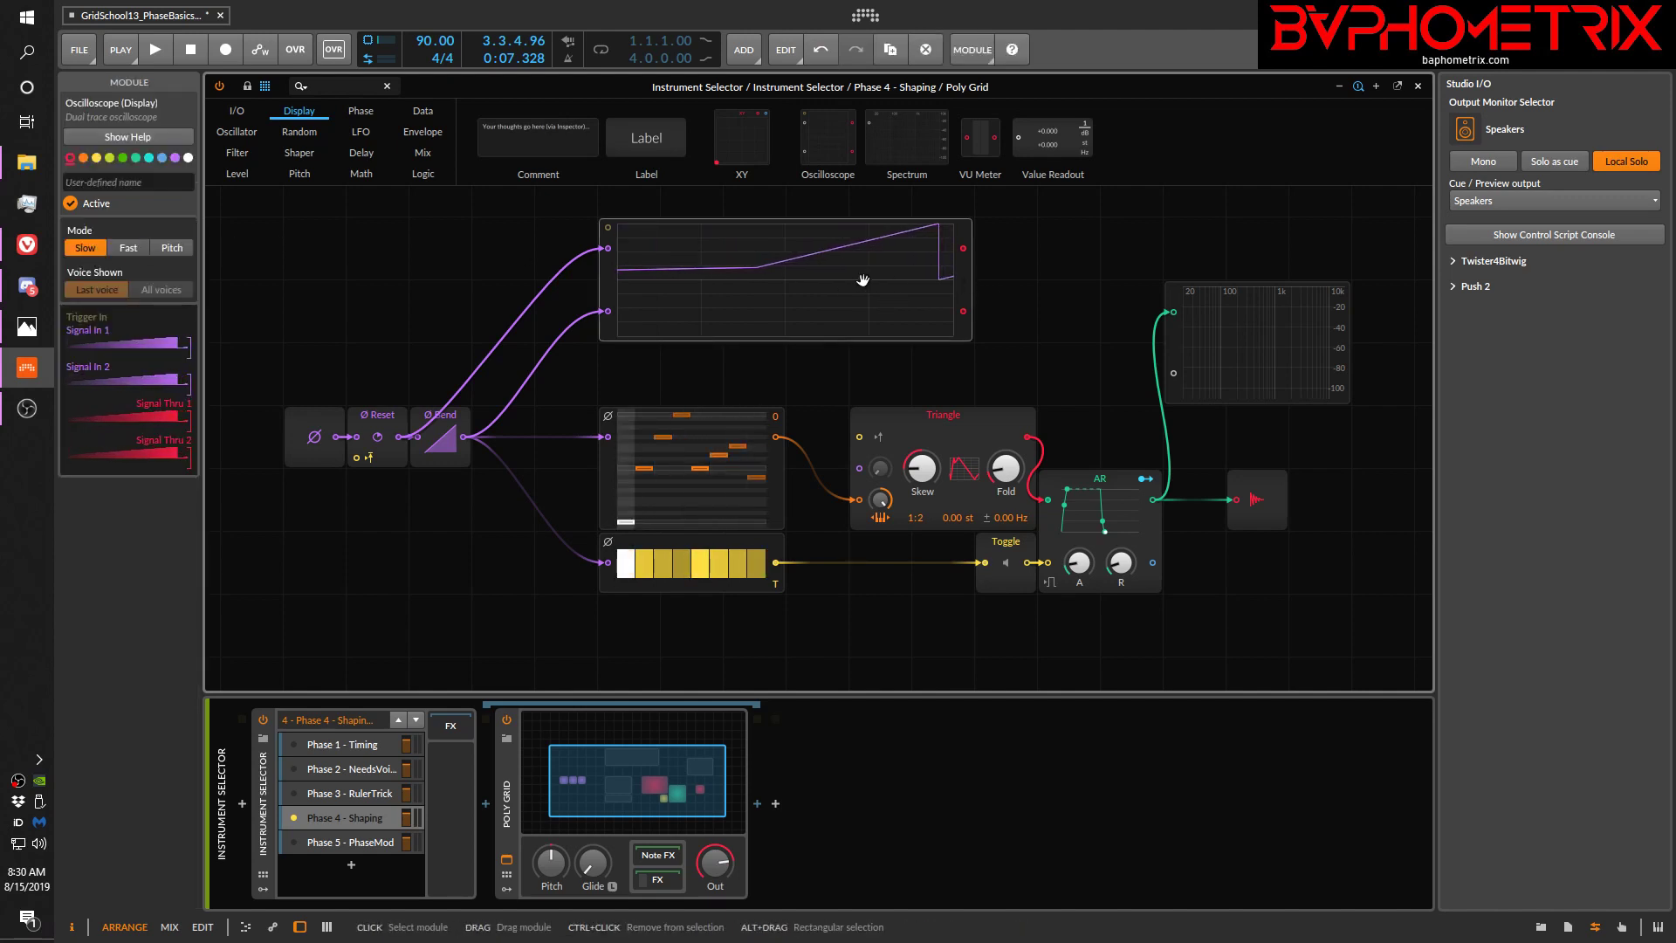
# Step: Insert an Attenuate module before the Oscilloscope's second signal input and color it green
pyautogui.click(236, 169)
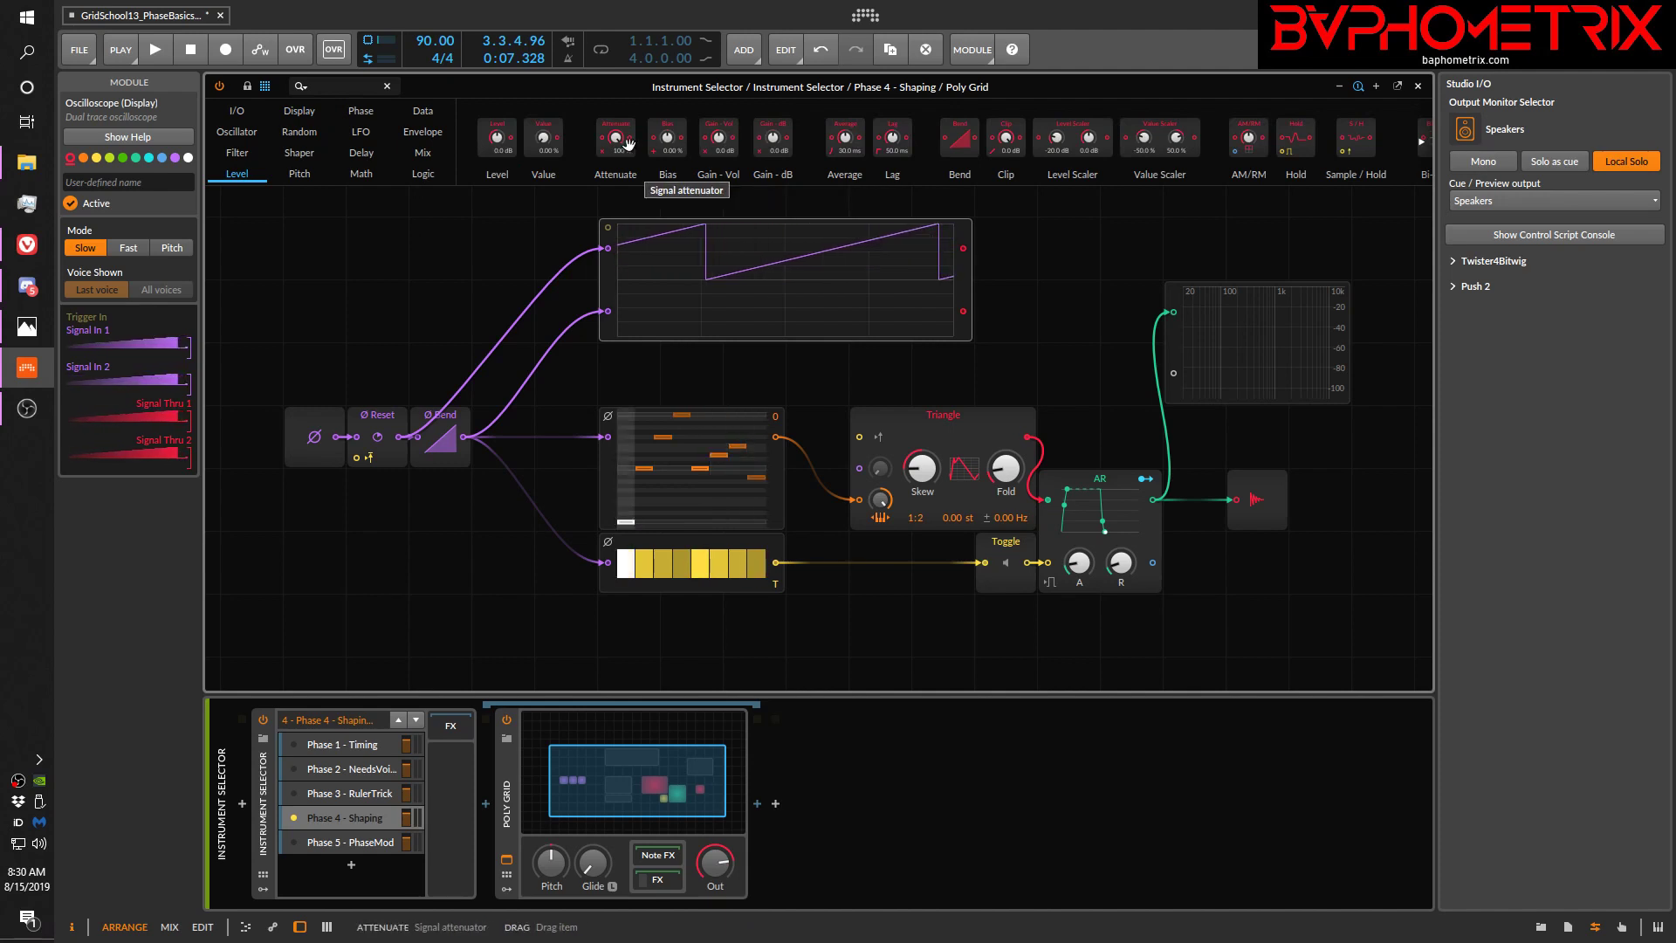
pyautogui.moveTo(625, 143); pyautogui.dragTo(602, 314)
pyautogui.click(574, 290)
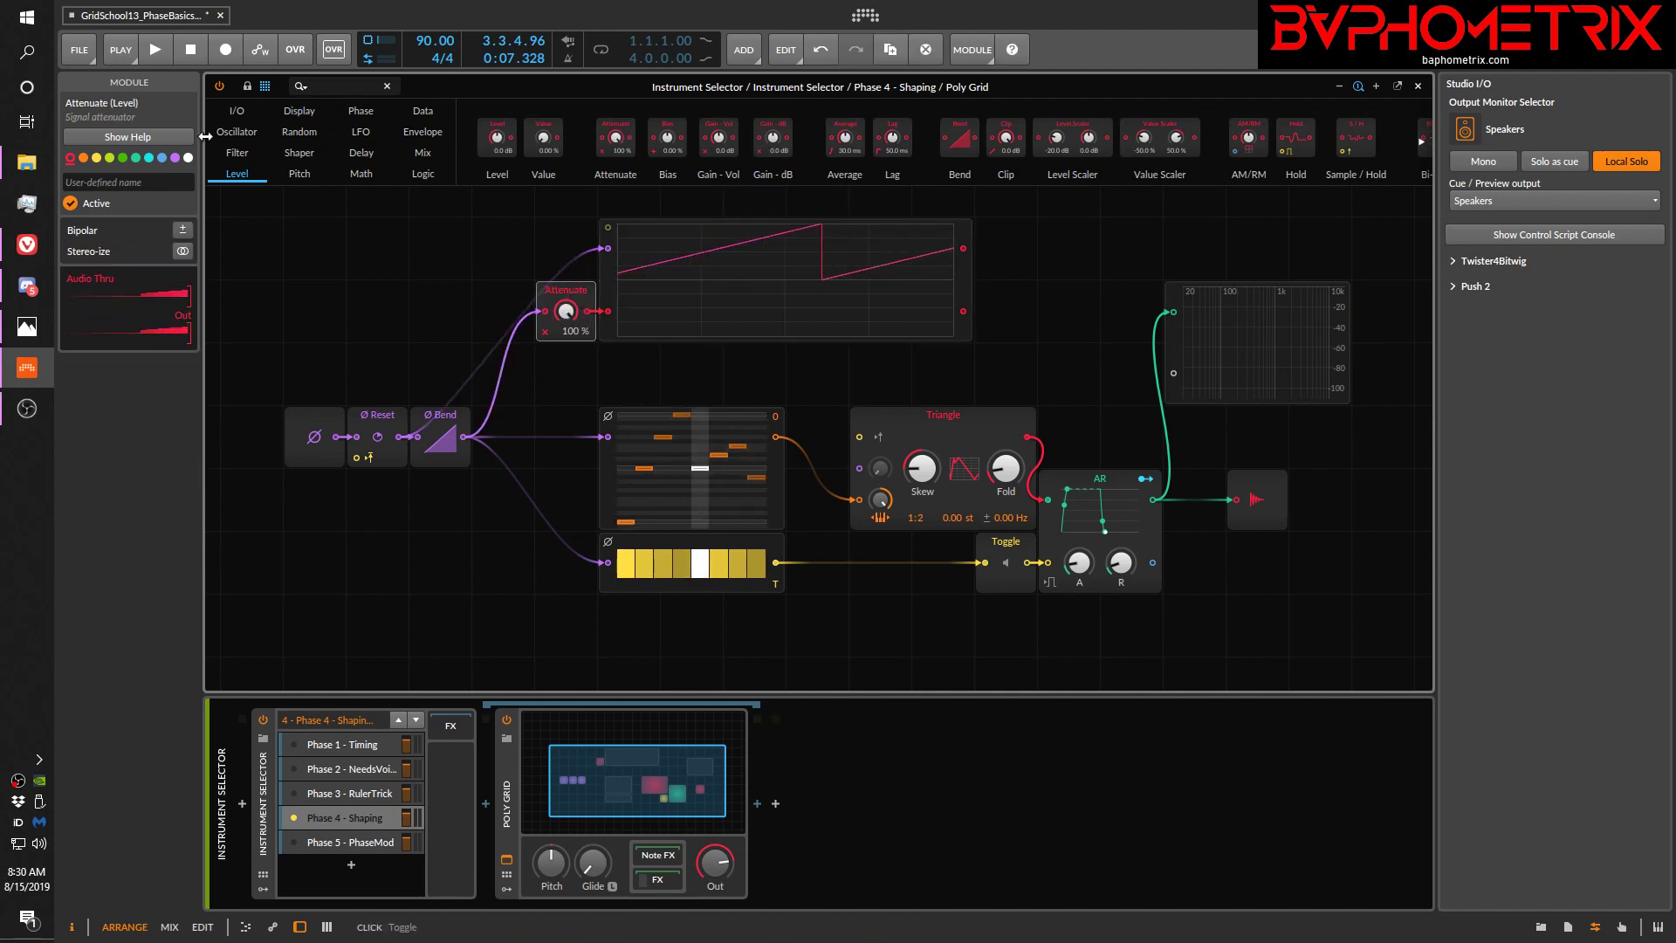
pyautogui.click(121, 158)
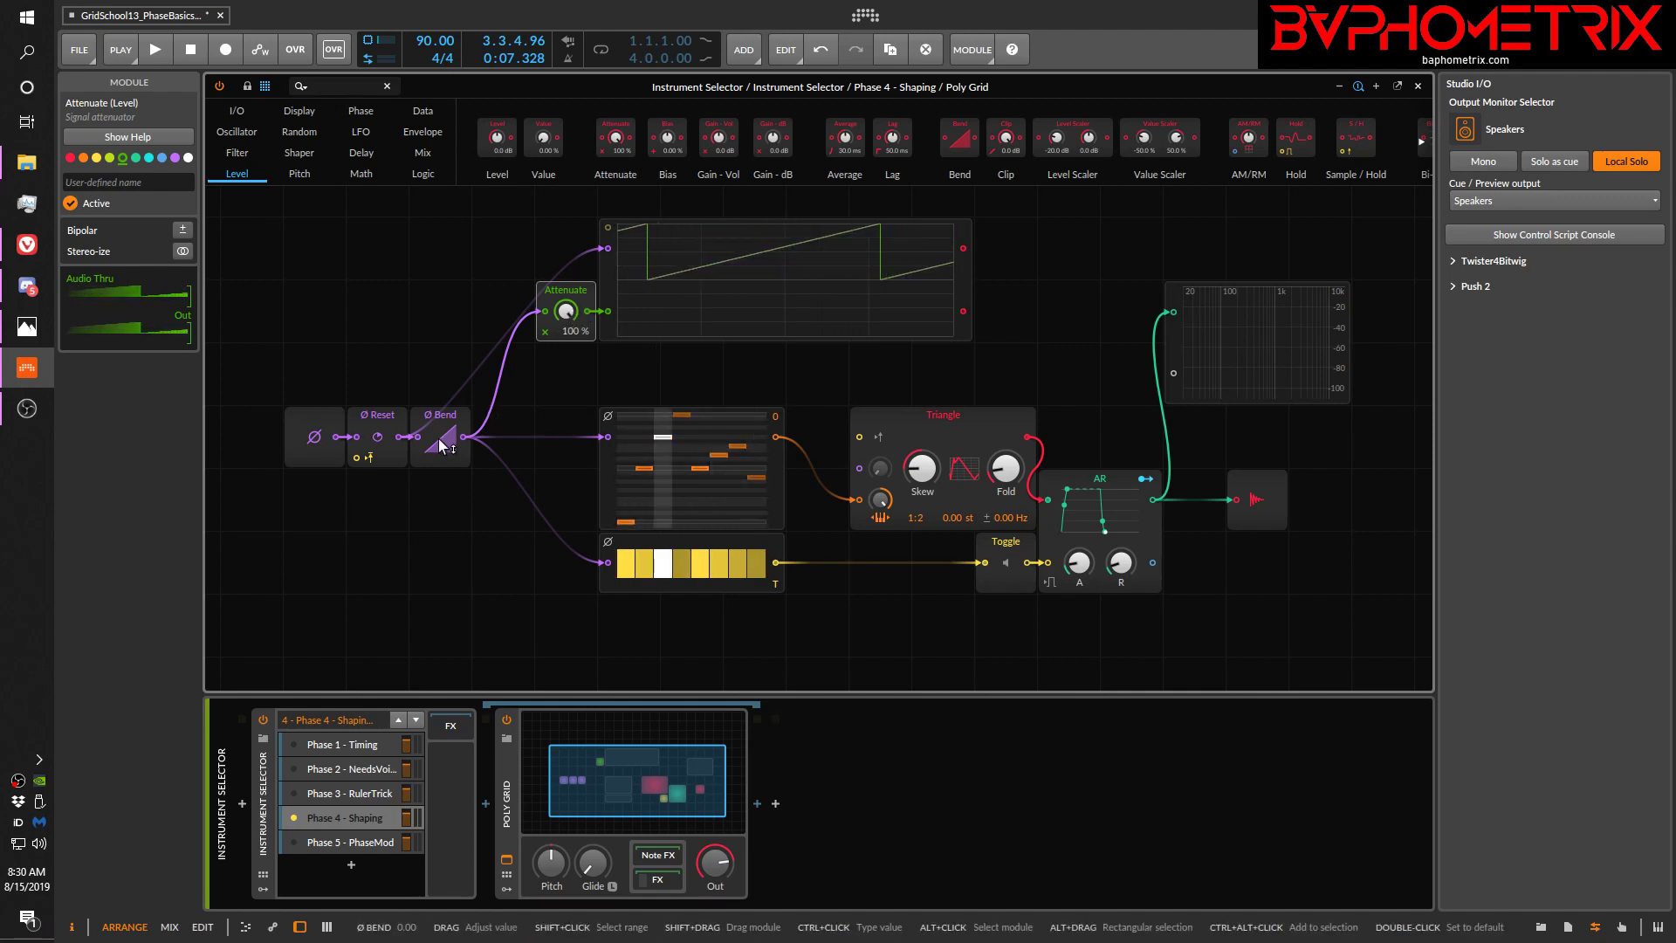
# Step: Raise the Ø Bend amount beyond 0.51 to give the phase ramp a stronger convex curve
pyautogui.moveTo(441, 445); pyautogui.dragTo(441, 410)
pyautogui.moveTo(440, 438); pyautogui.dragTo(440, 438)
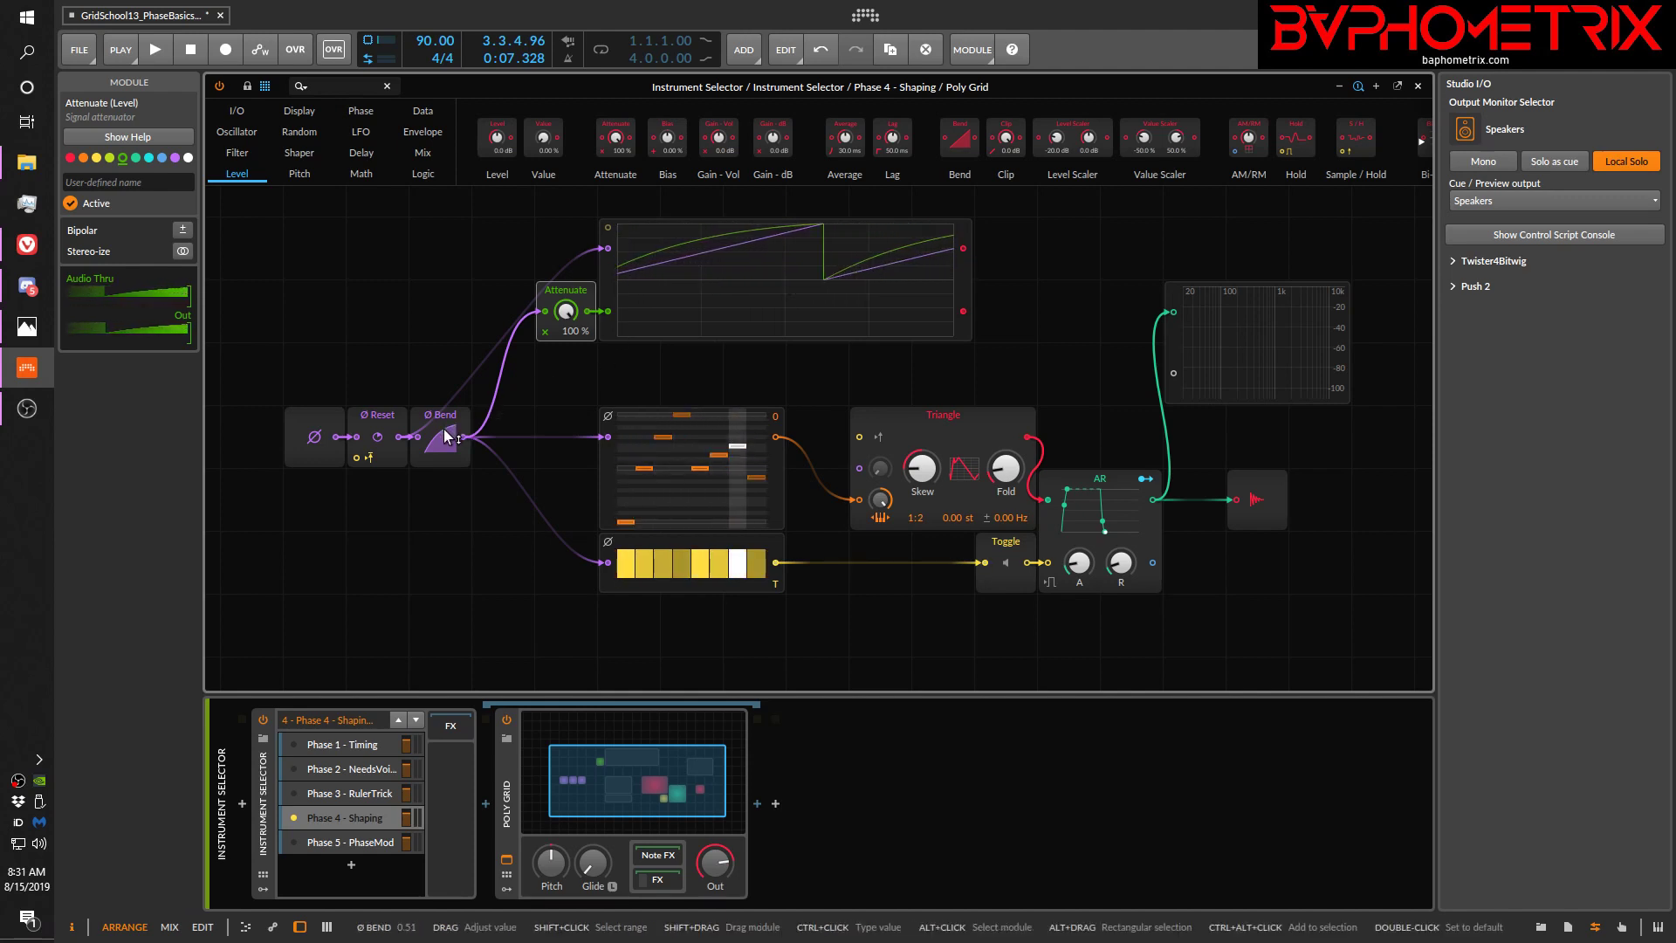
pyautogui.moveTo(445, 429); pyautogui.dragTo(444, 421)
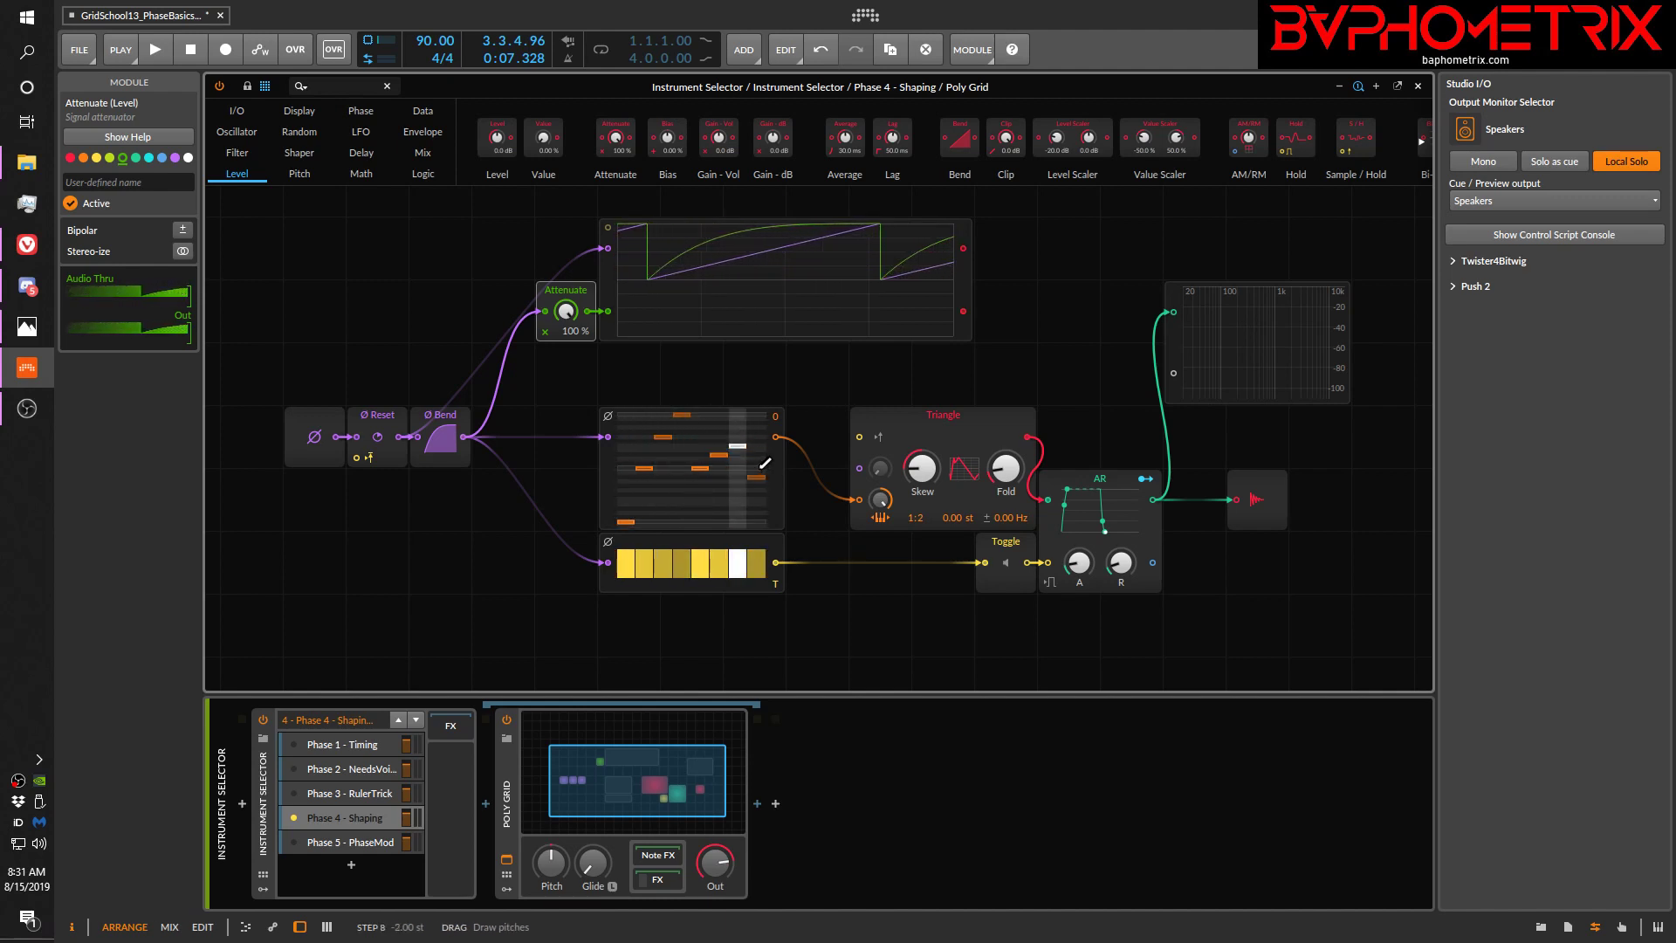
# Step: Turn on the Toggle to hear the sequence and lower the Ø Bend amount through 0.34 to about -0.49
pyautogui.click(1004, 564)
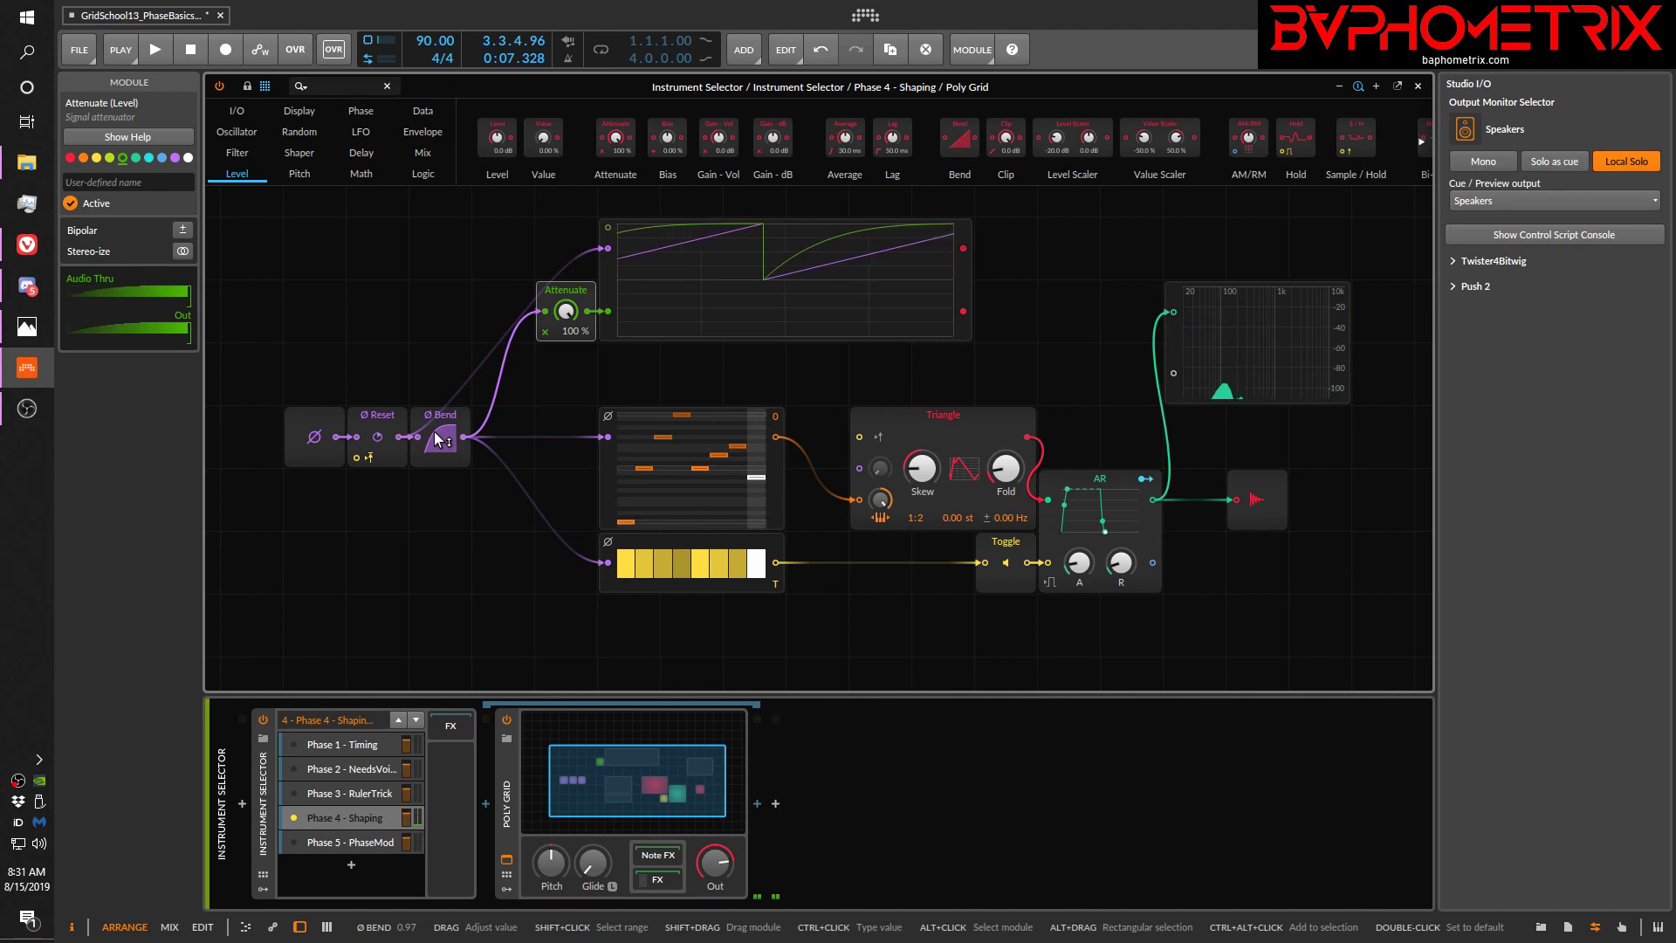
pyautogui.moveTo(439, 441)
pyautogui.mouseDown()
pyautogui.moveTo(439, 463)
pyautogui.moveTo(439, 449)
pyautogui.mouseUp()
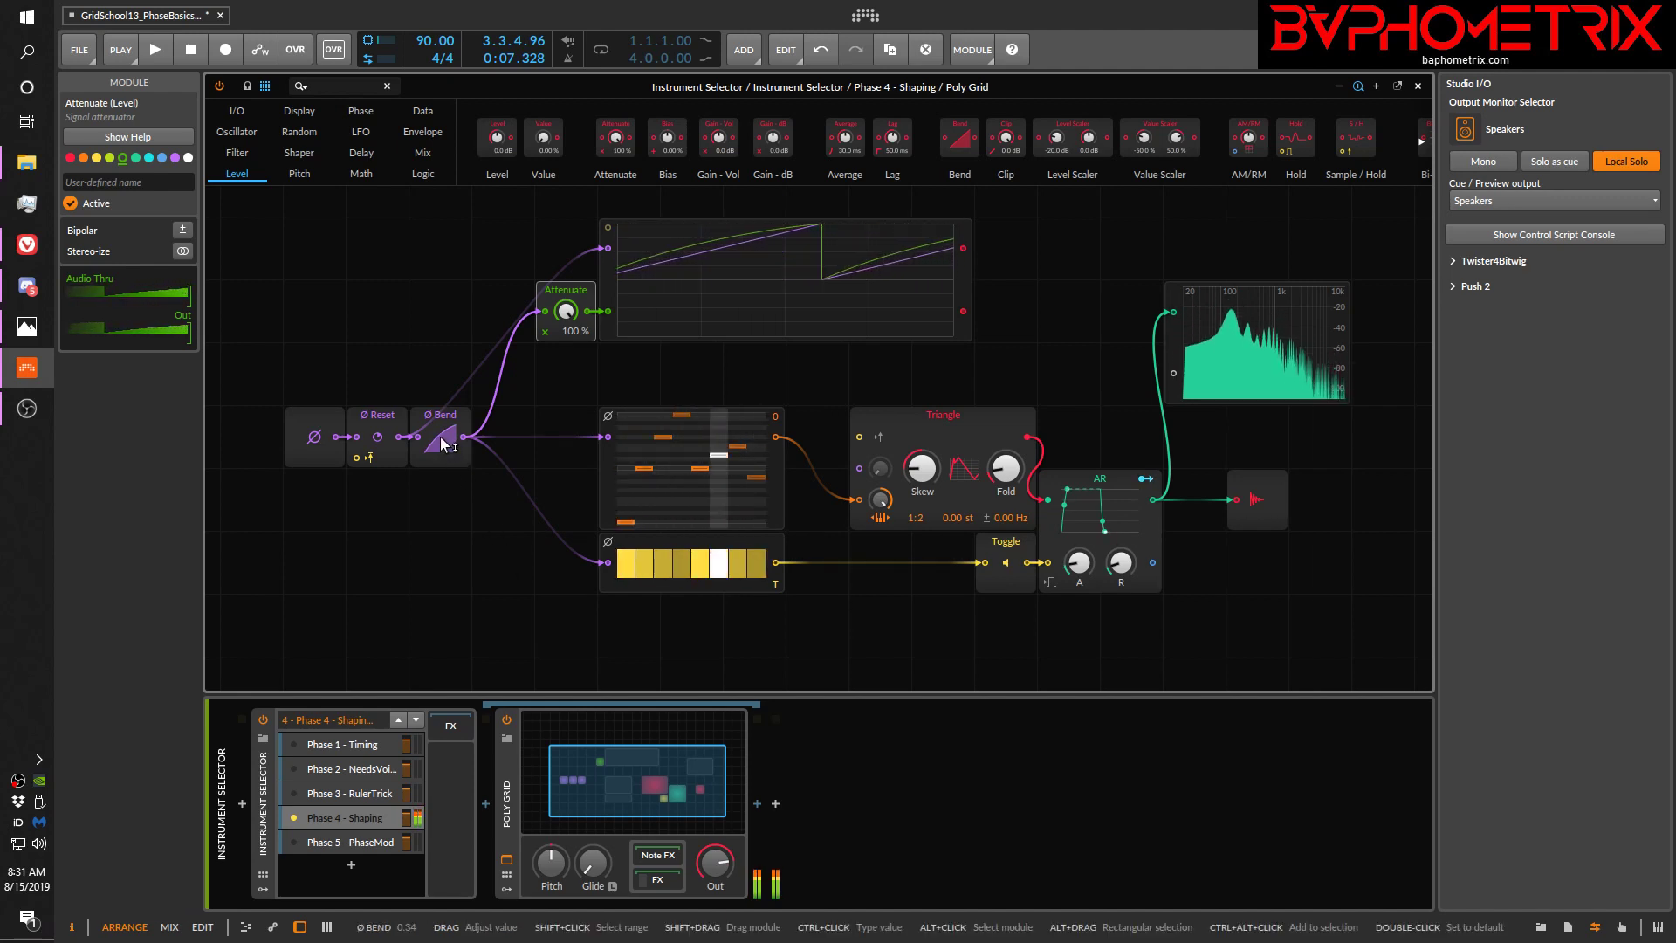
pyautogui.moveTo(440, 437); pyautogui.dragTo(440, 507)
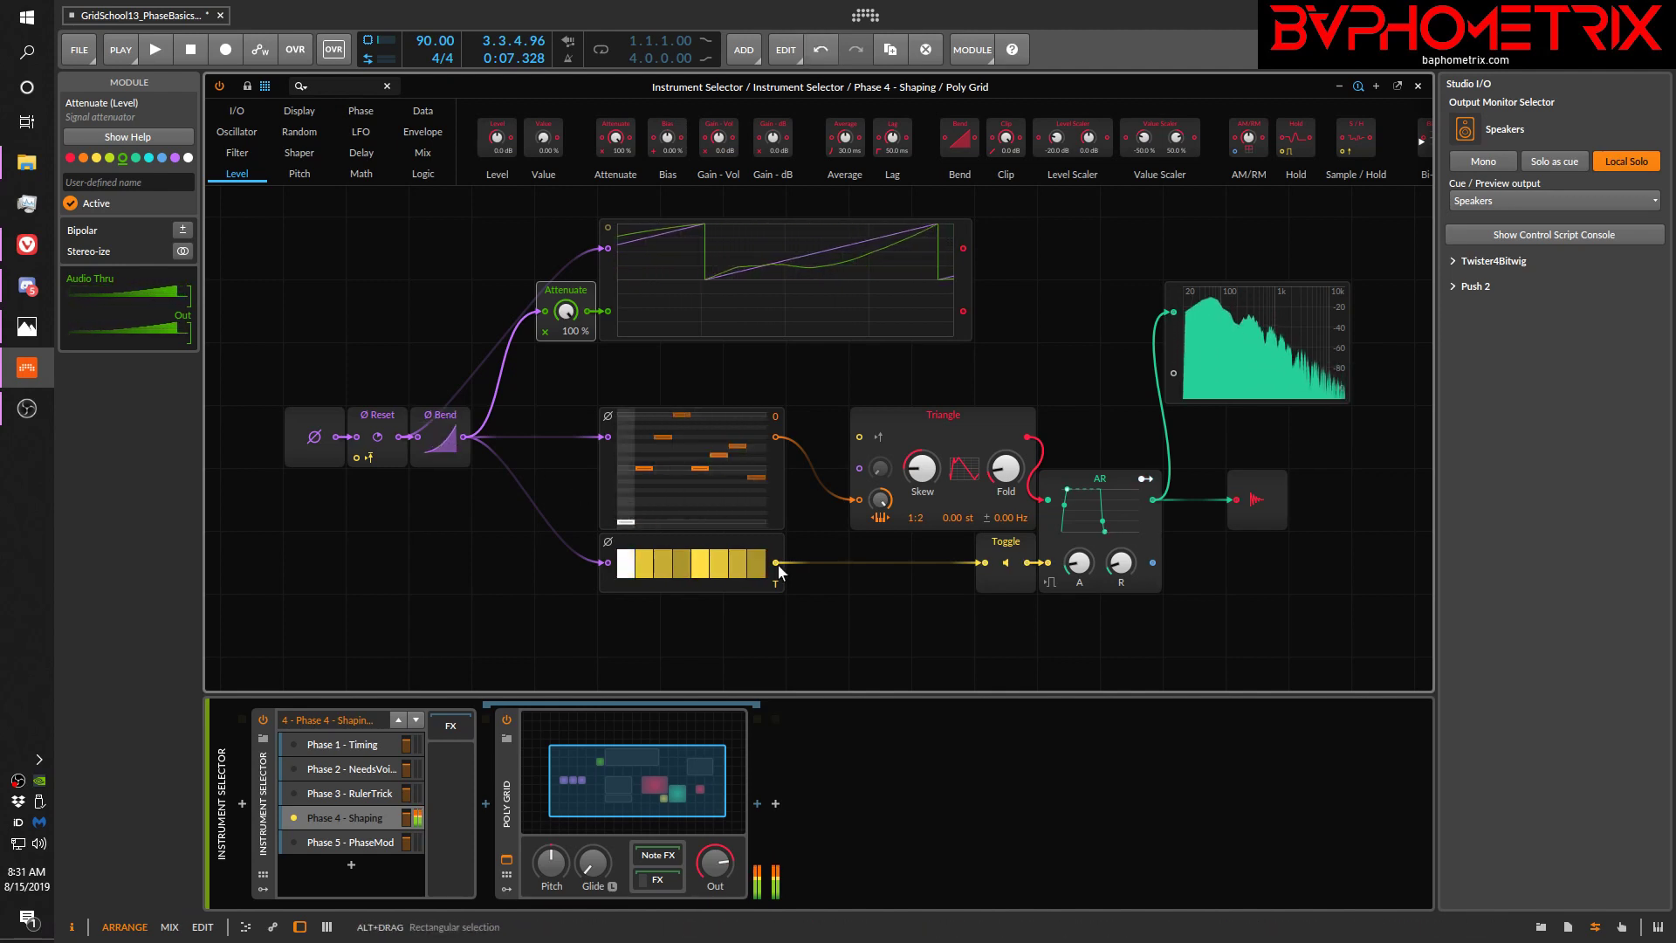
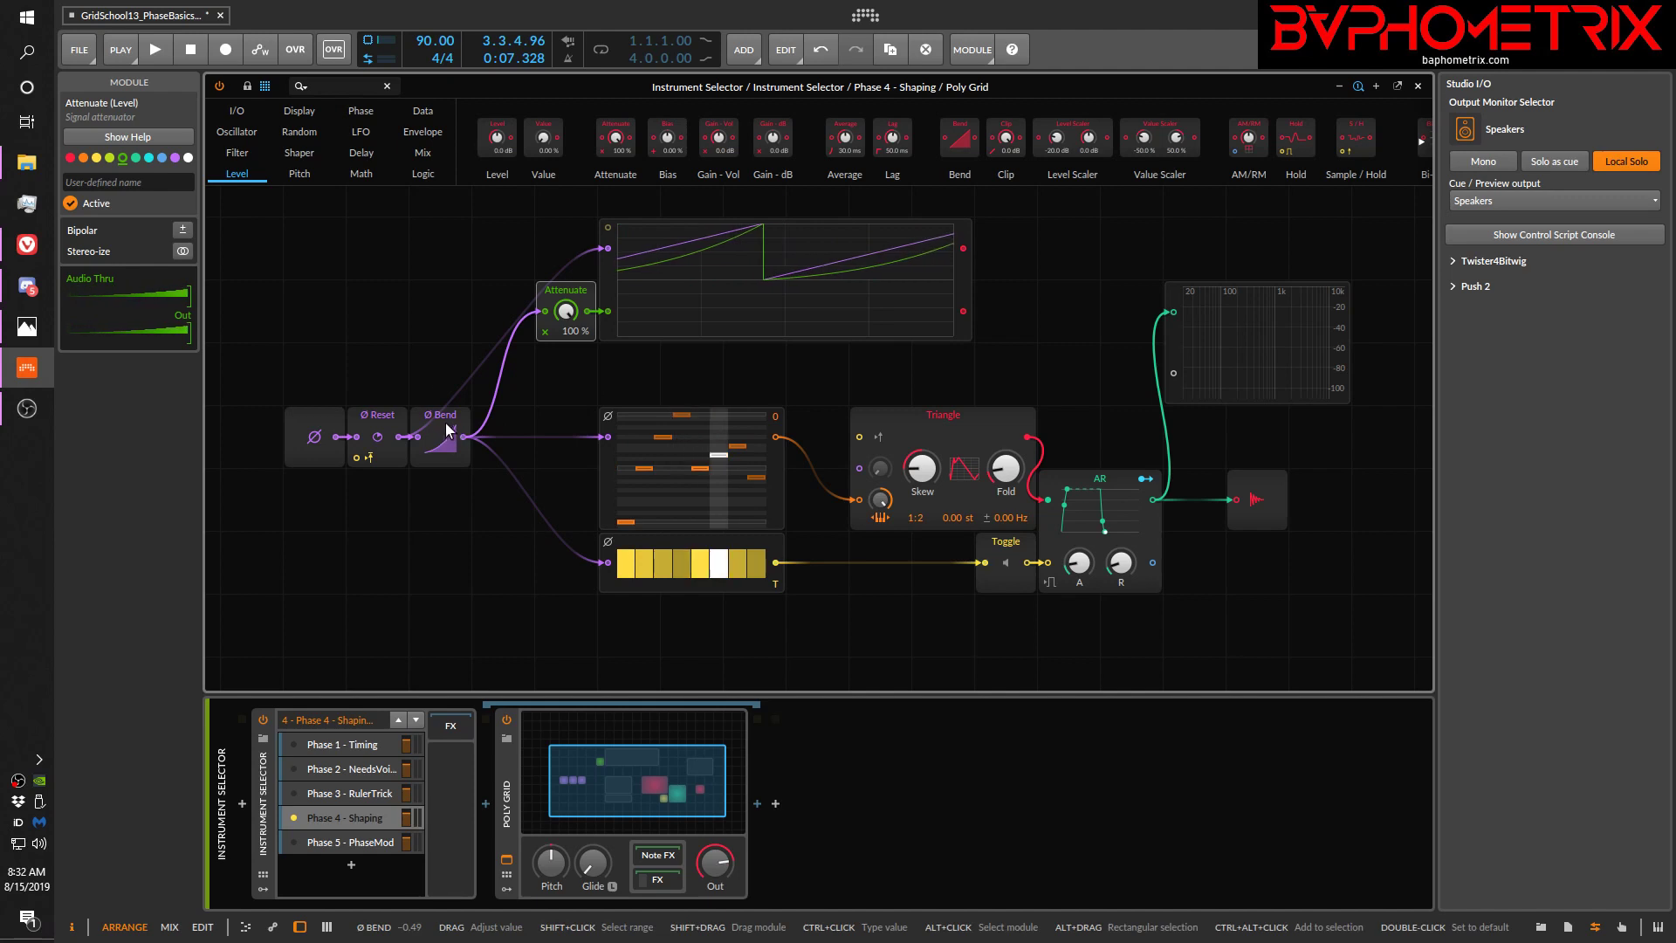
# Step: Replace Ø Bend with a Ø Reverse module, audition the sequence, and add a Ø Bend module directly after Ø Reverse
pyautogui.click(362, 112)
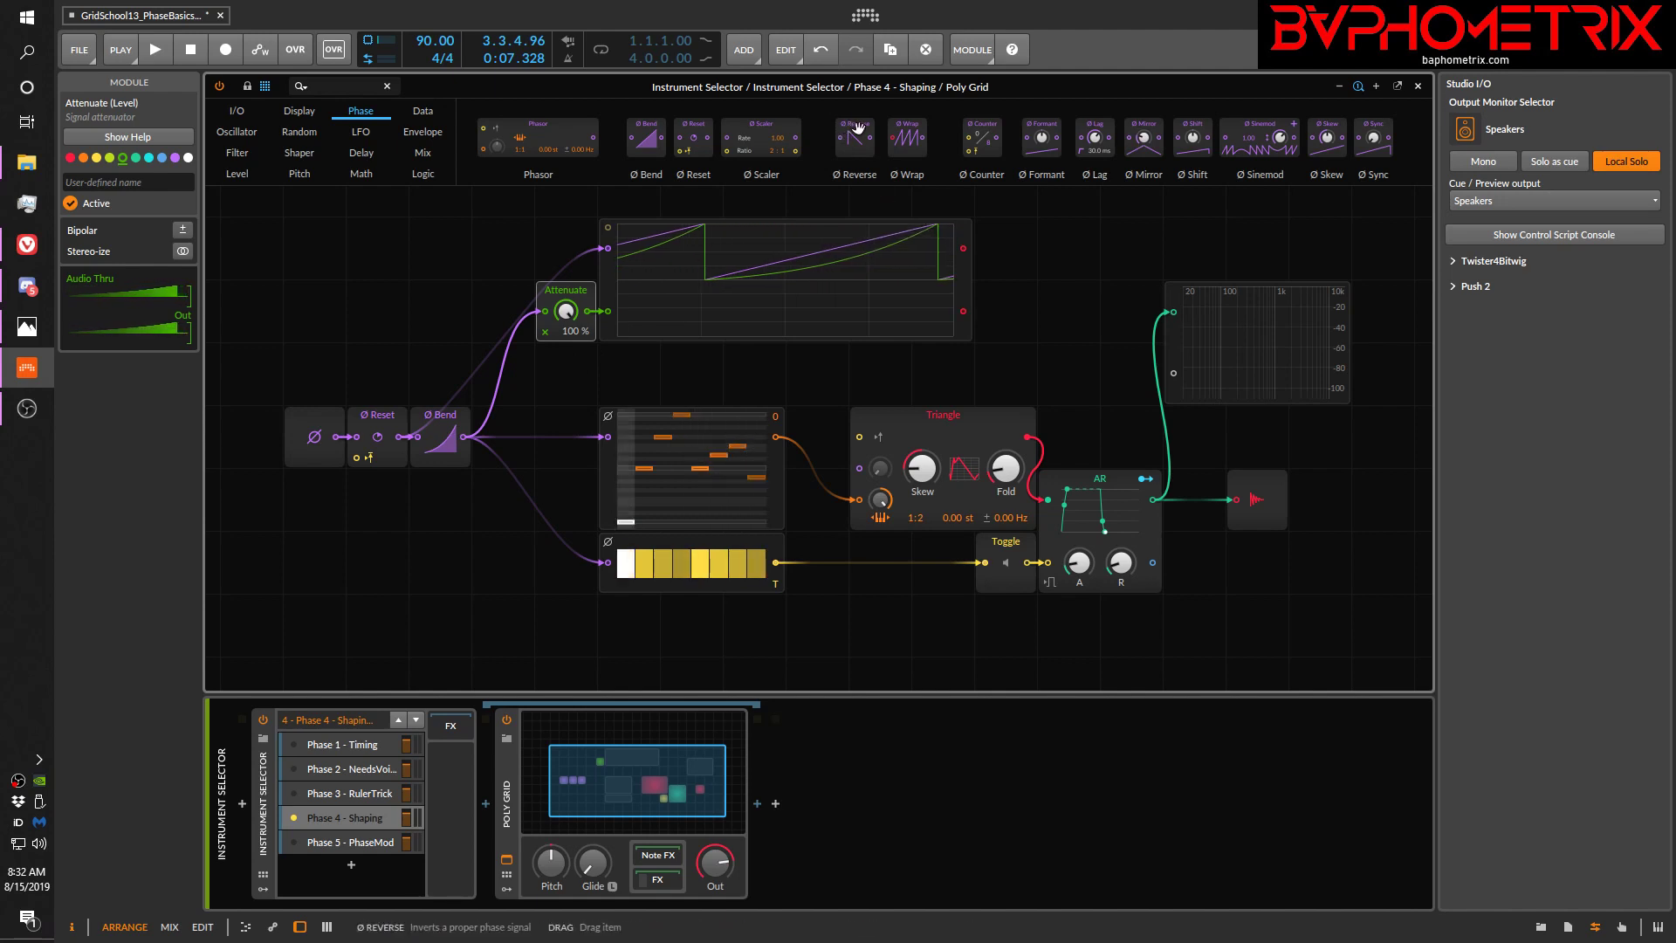
pyautogui.moveTo(858, 135); pyautogui.dragTo(440, 432)
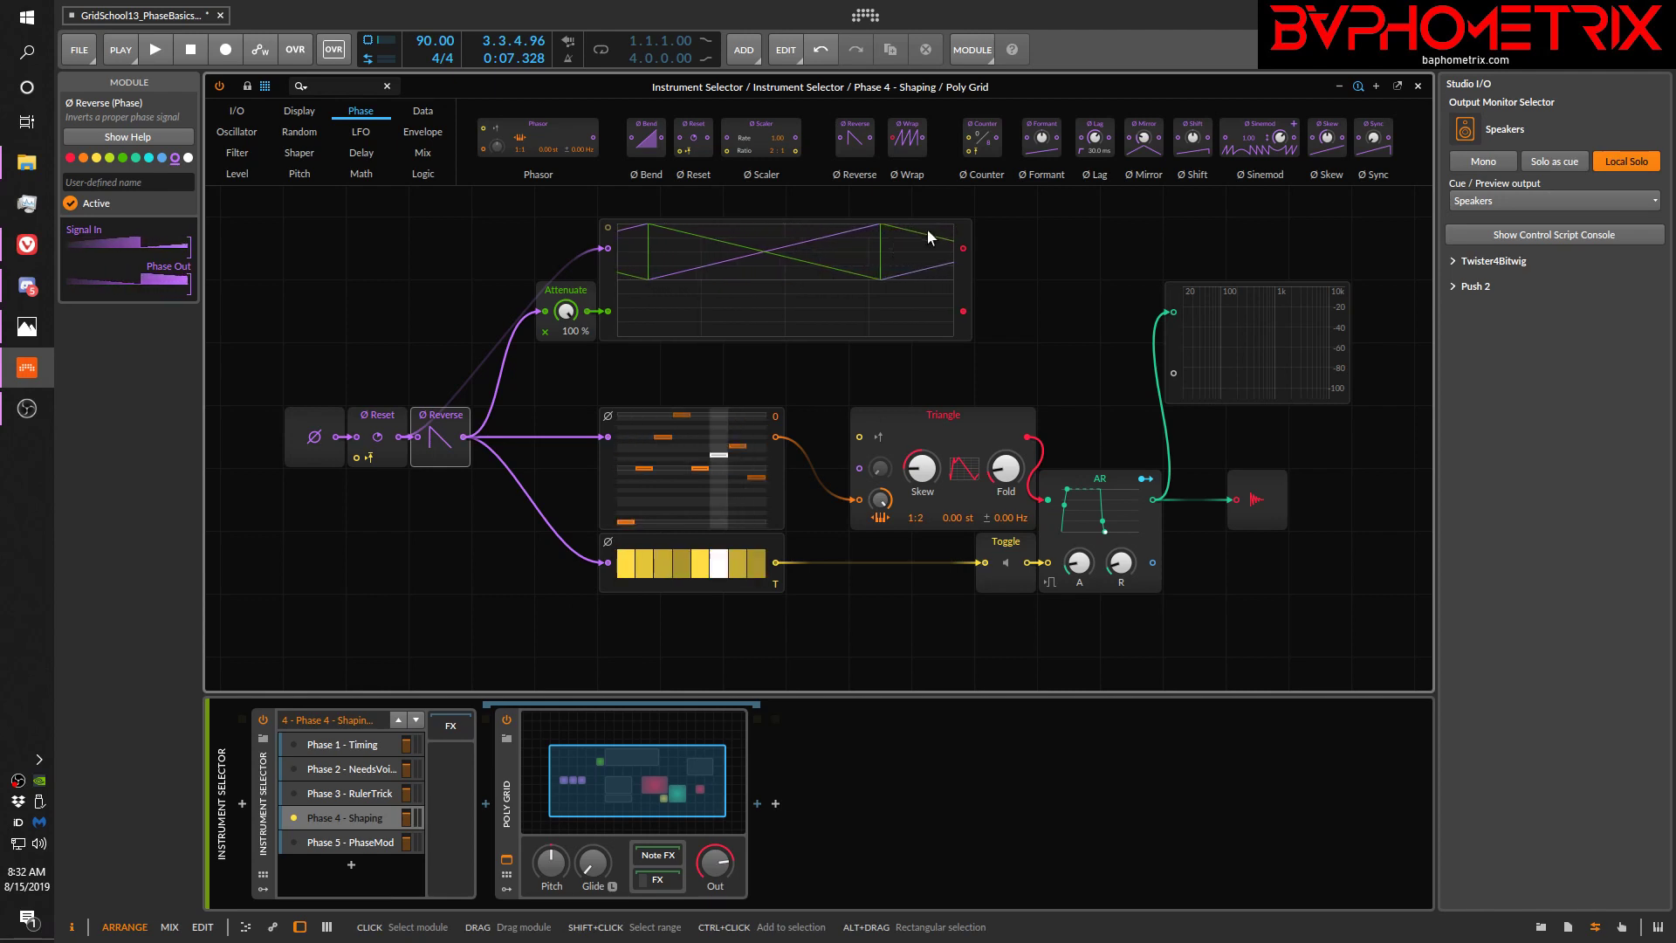
pyautogui.click(1006, 563)
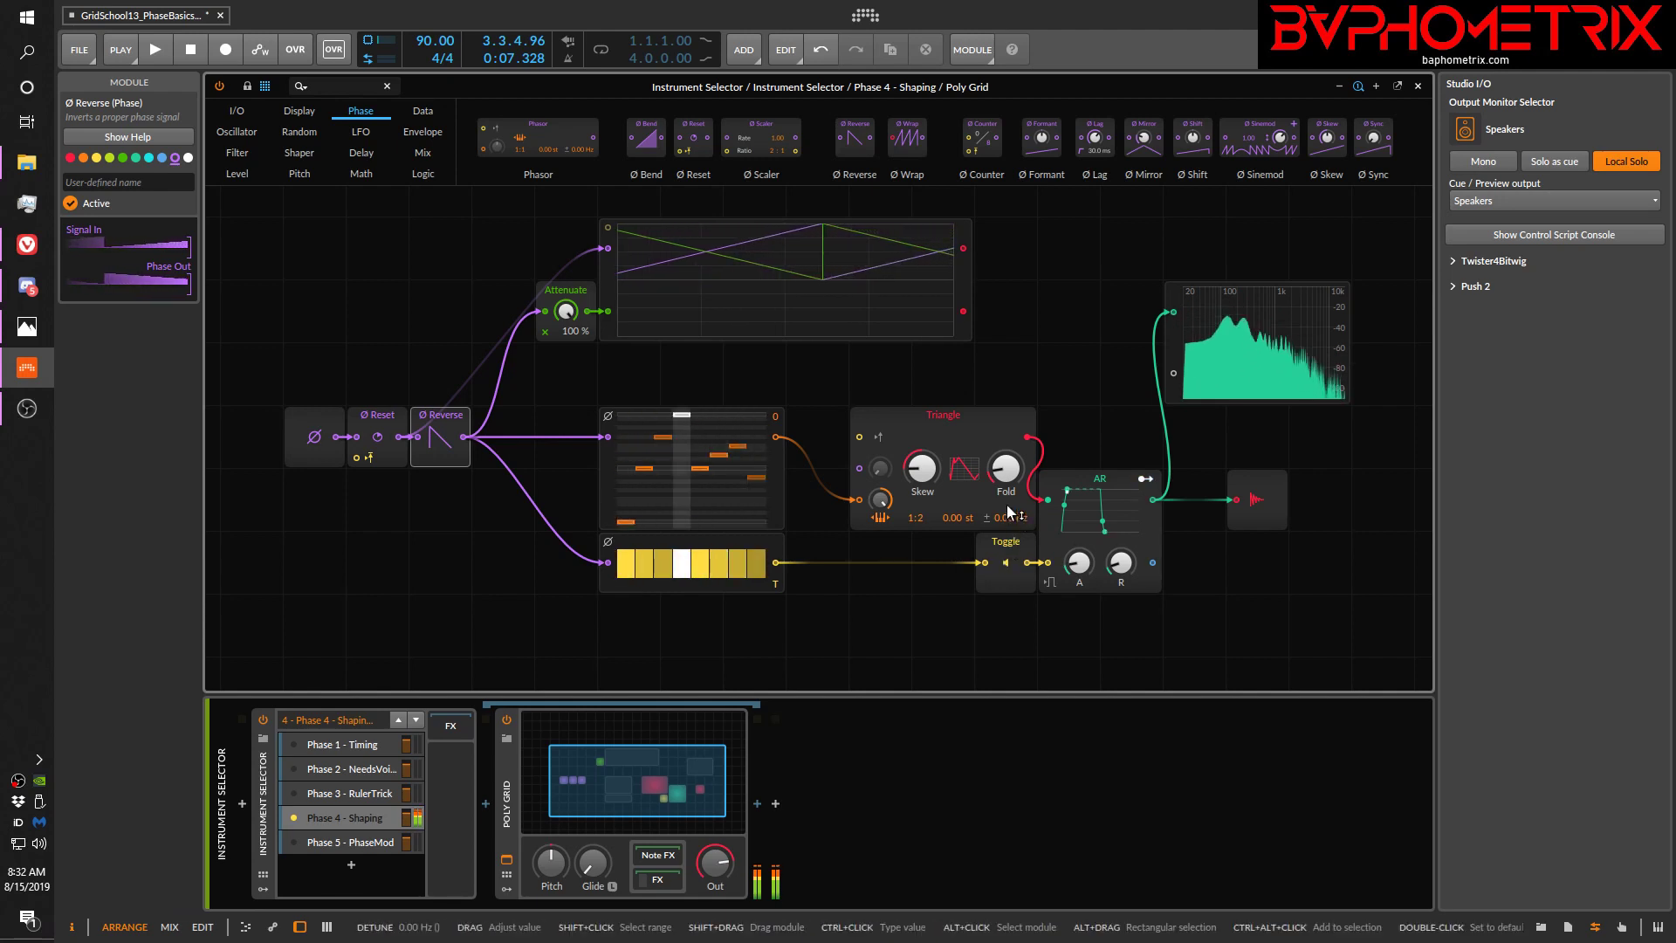
pyautogui.moveTo(646, 140); pyautogui.dragTo(473, 434)
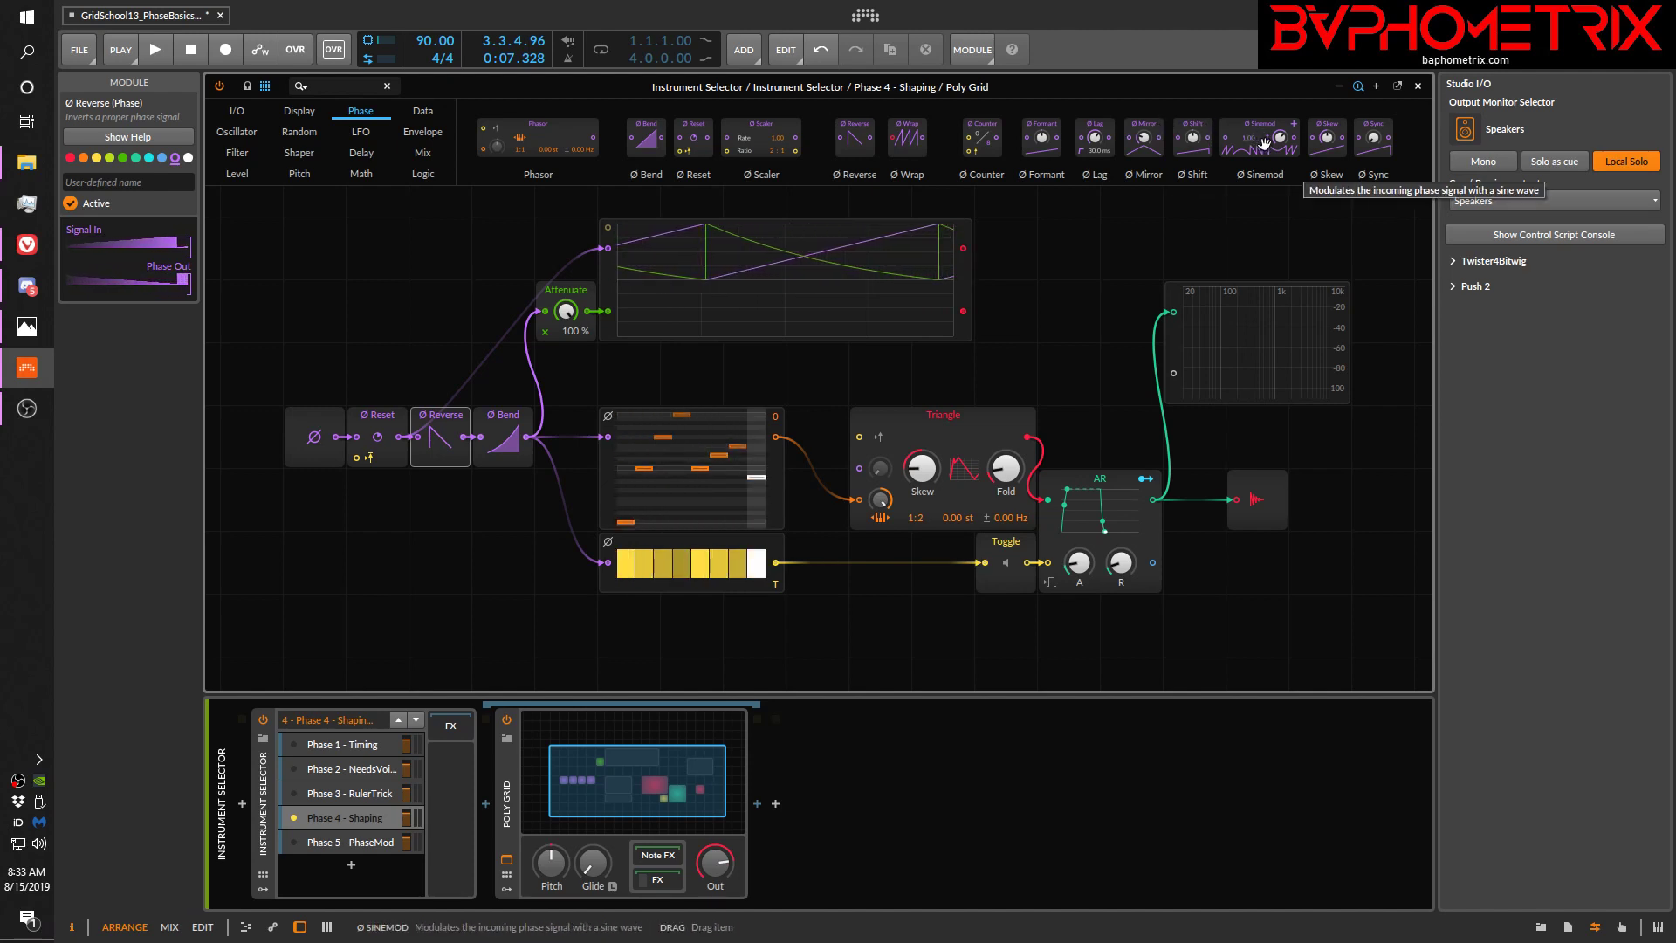
# Step: Replace Ø Reverse with a Ø Sinemod module and delete the Ø Bend module that follows it
pyautogui.moveTo(1260, 133)
pyautogui.mouseDown()
pyautogui.moveTo(786, 280)
pyautogui.moveTo(421, 445)
pyautogui.moveTo(434, 465)
pyautogui.mouseUp()
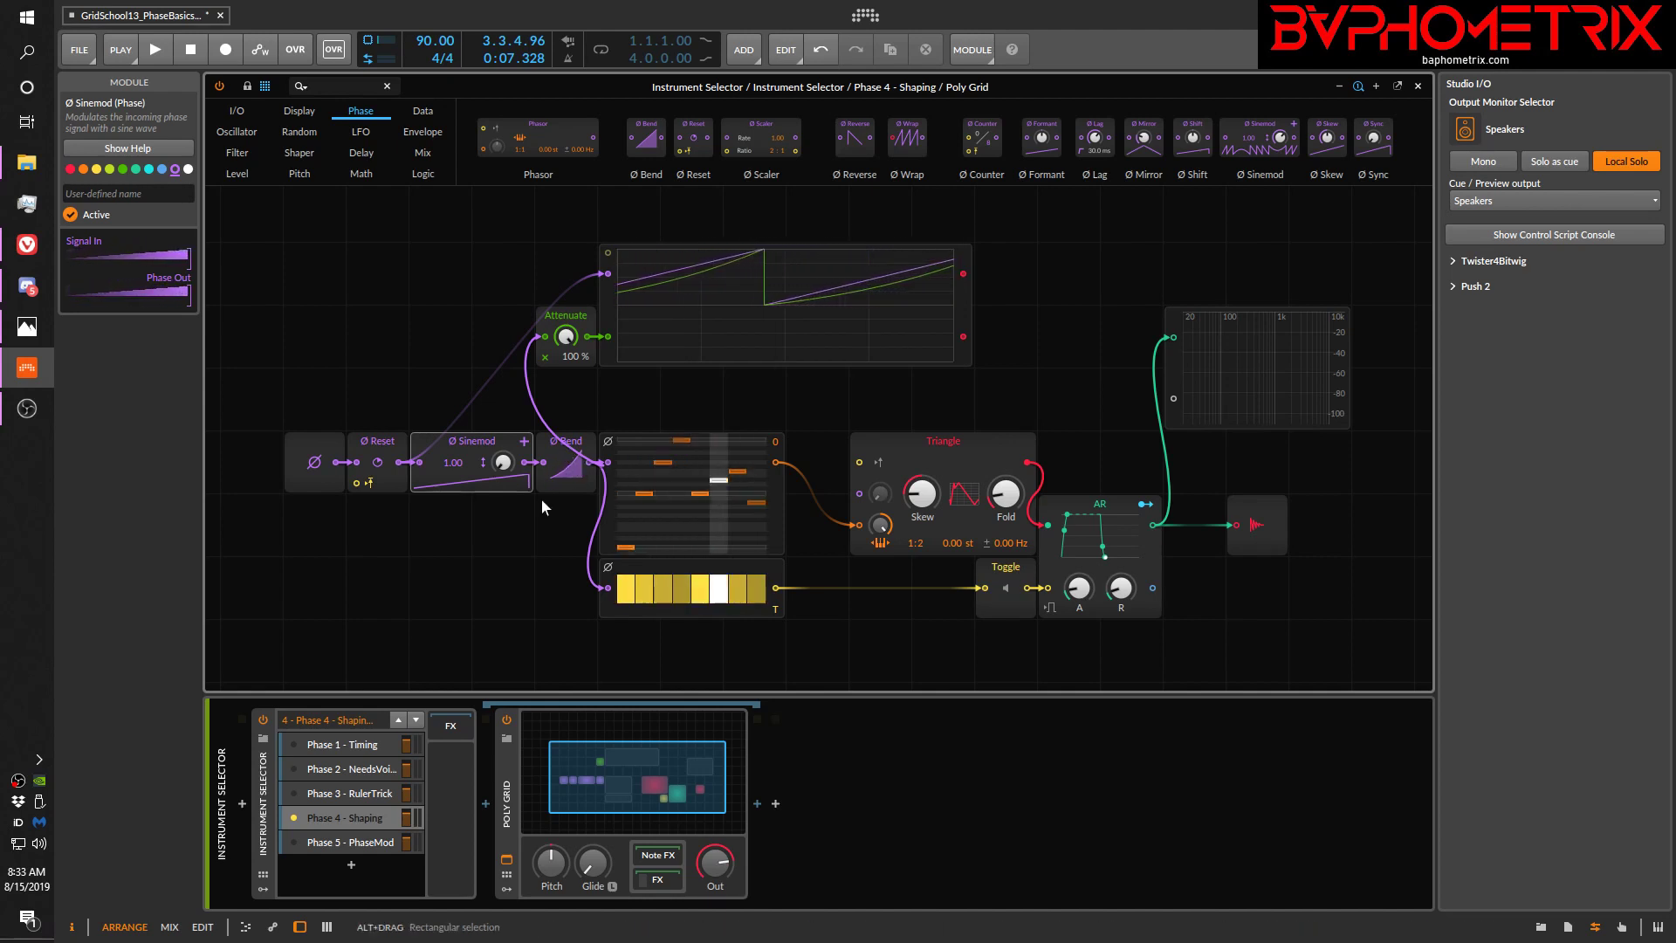
pyautogui.click(544, 487)
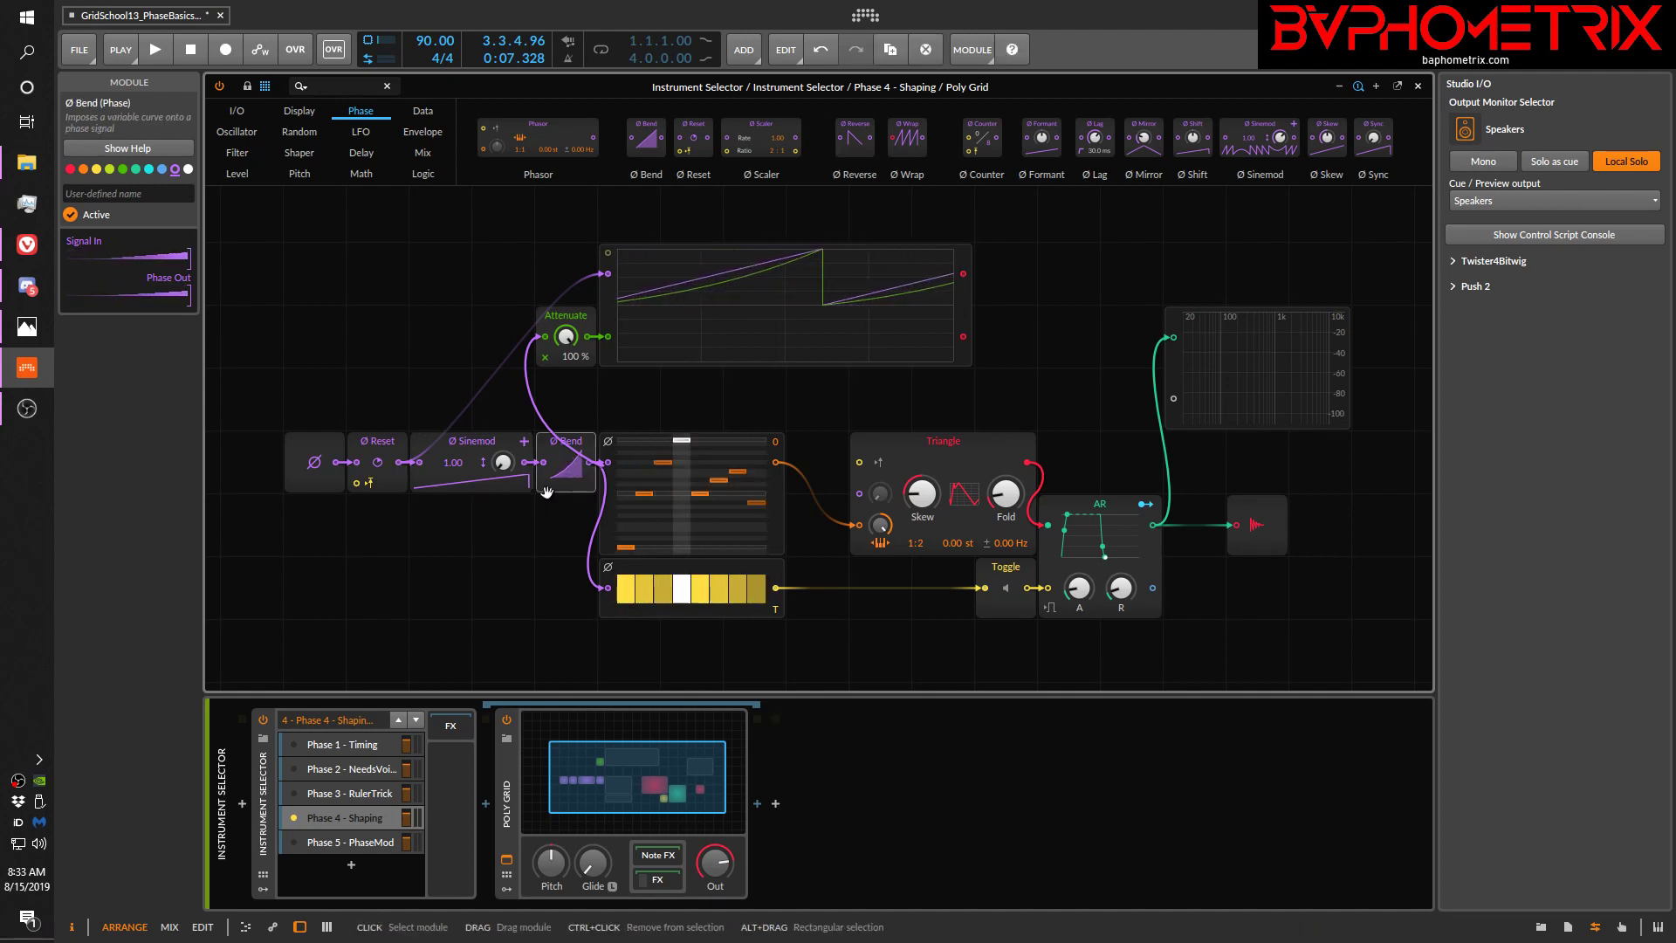
pyautogui.press('Delete')
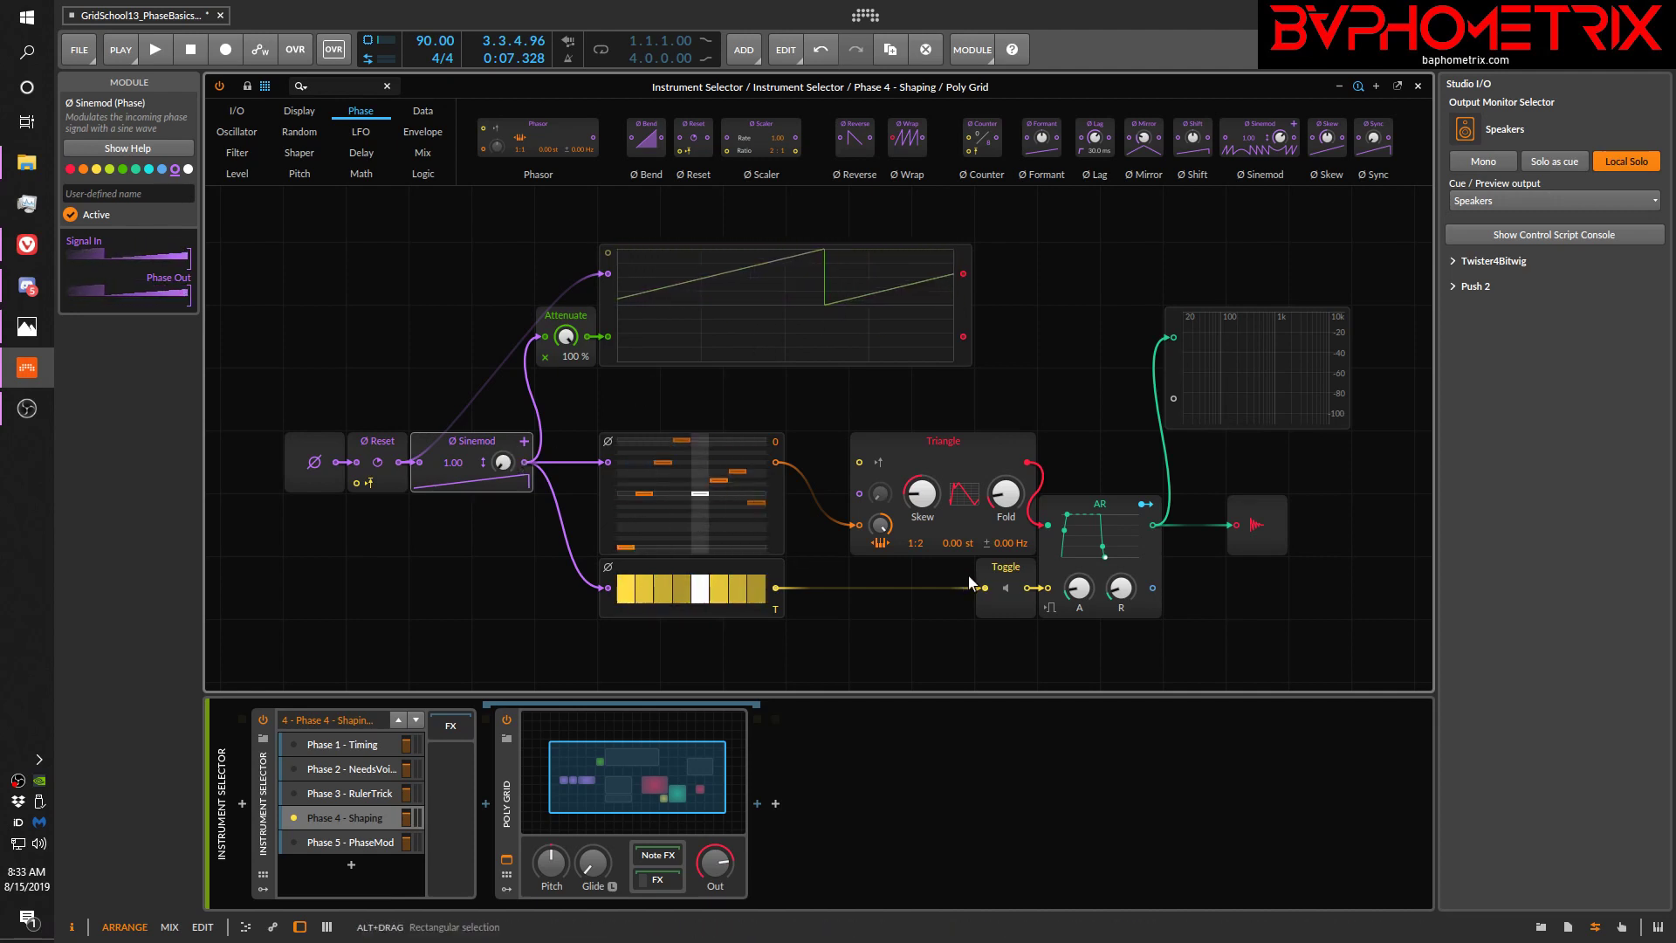
# Step: Raise the Ø Sinemod amount to about 25 % and audition the sequence by switching the Toggle on and off
pyautogui.click(1004, 591)
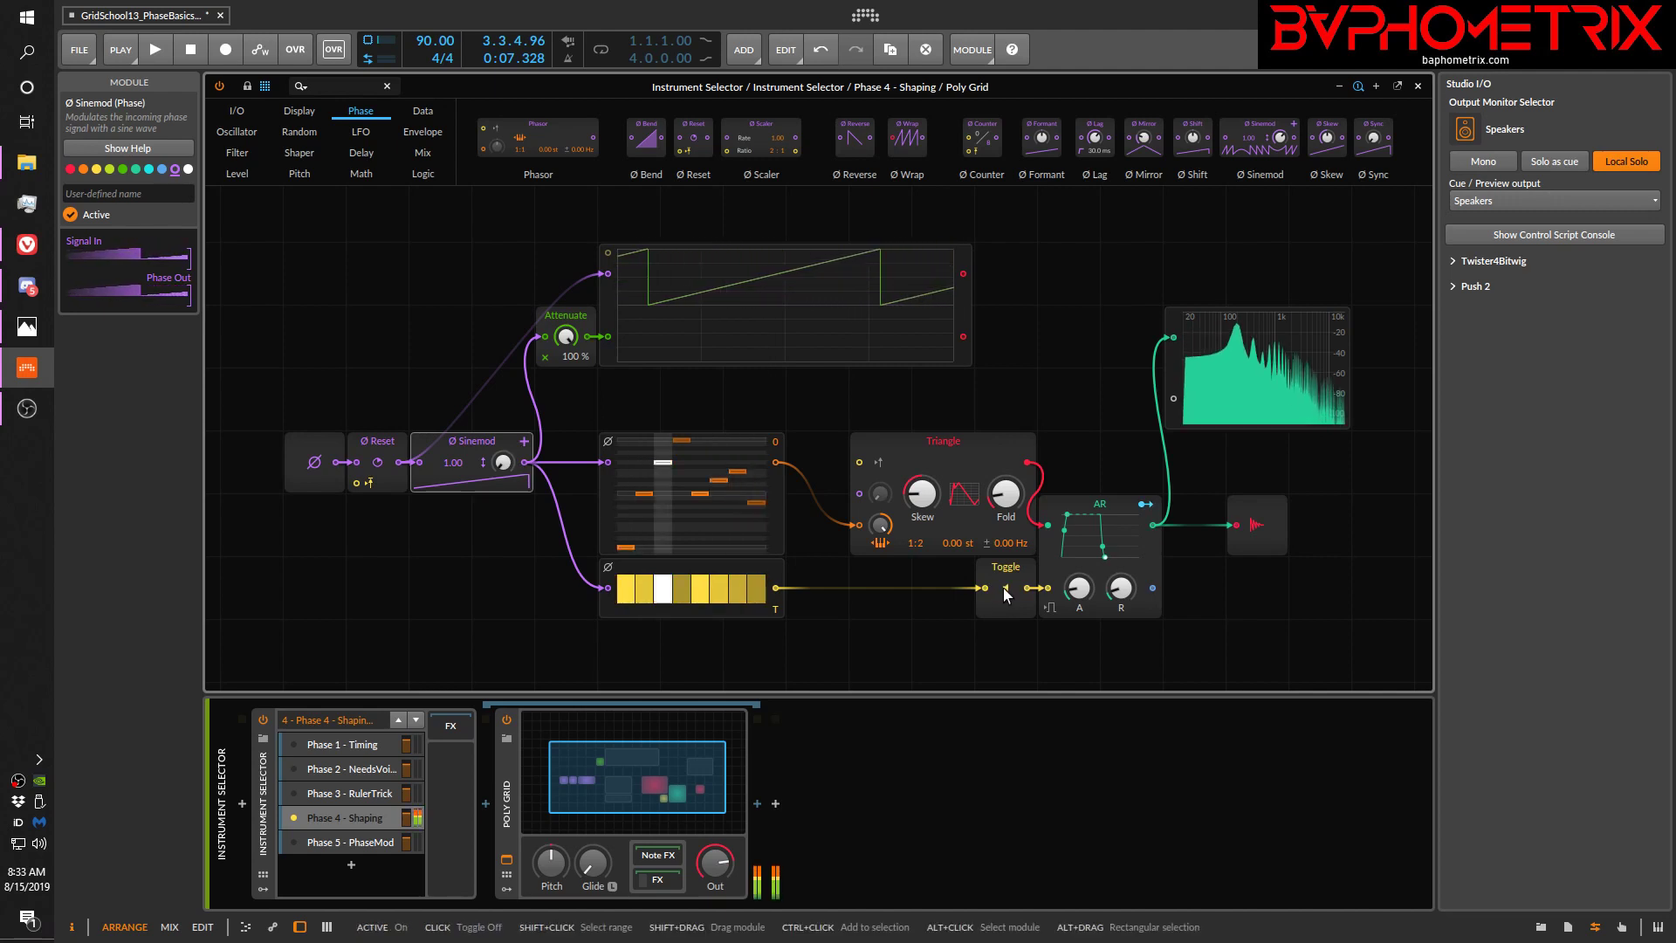
pyautogui.click(1004, 590)
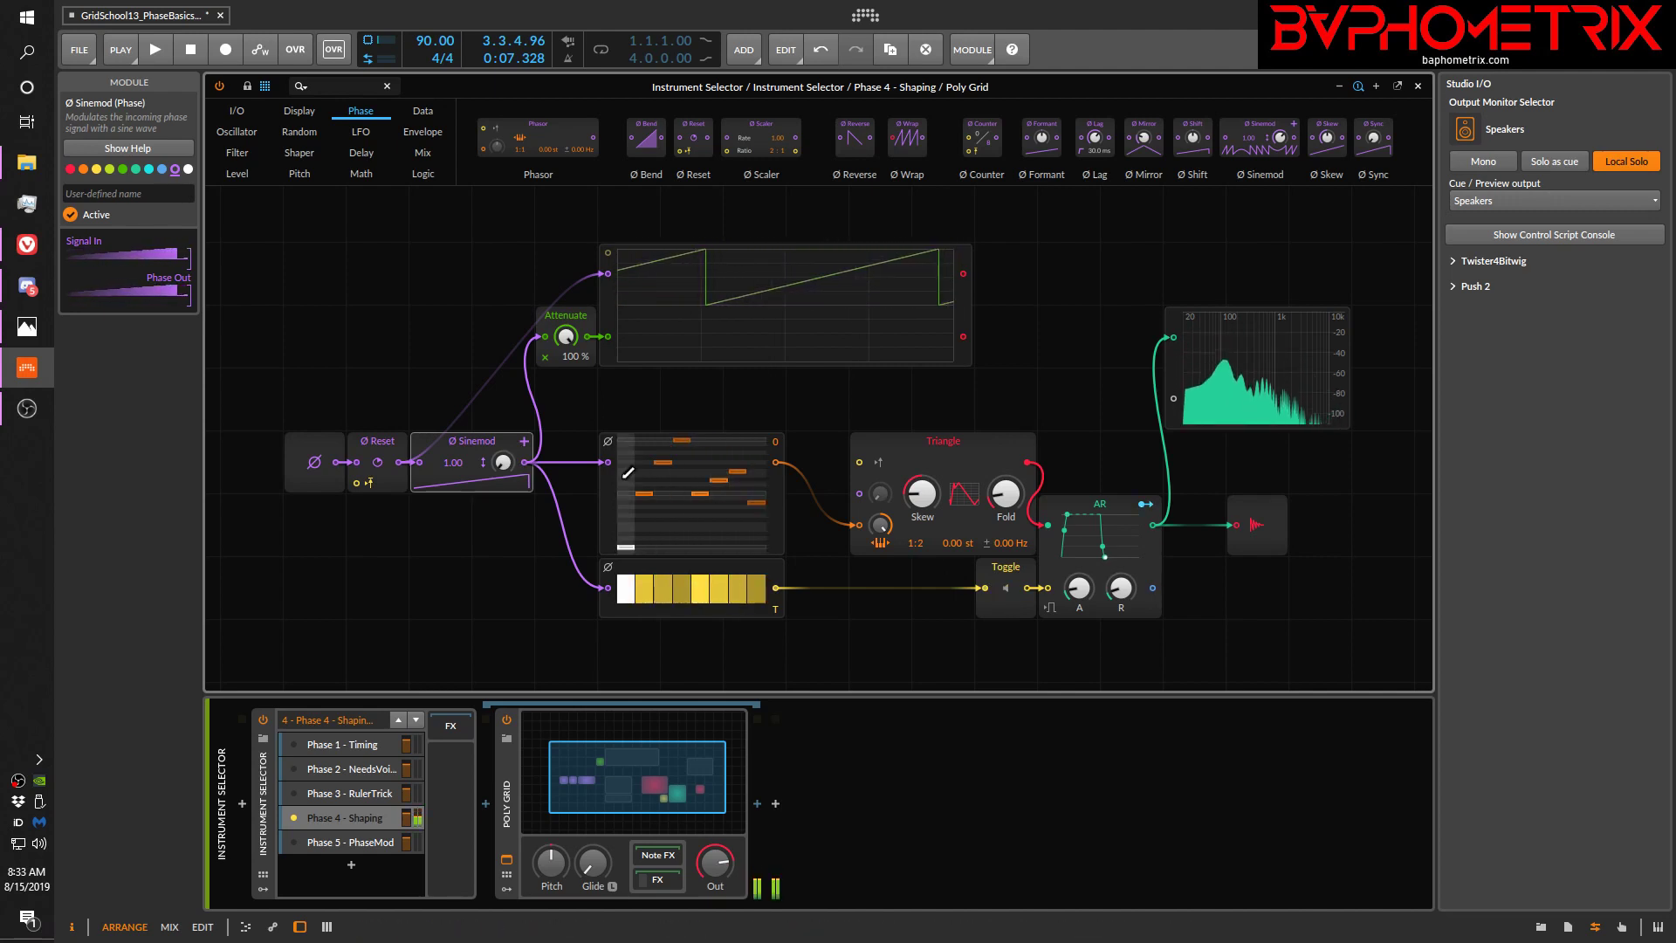
pyautogui.moveTo(502, 462)
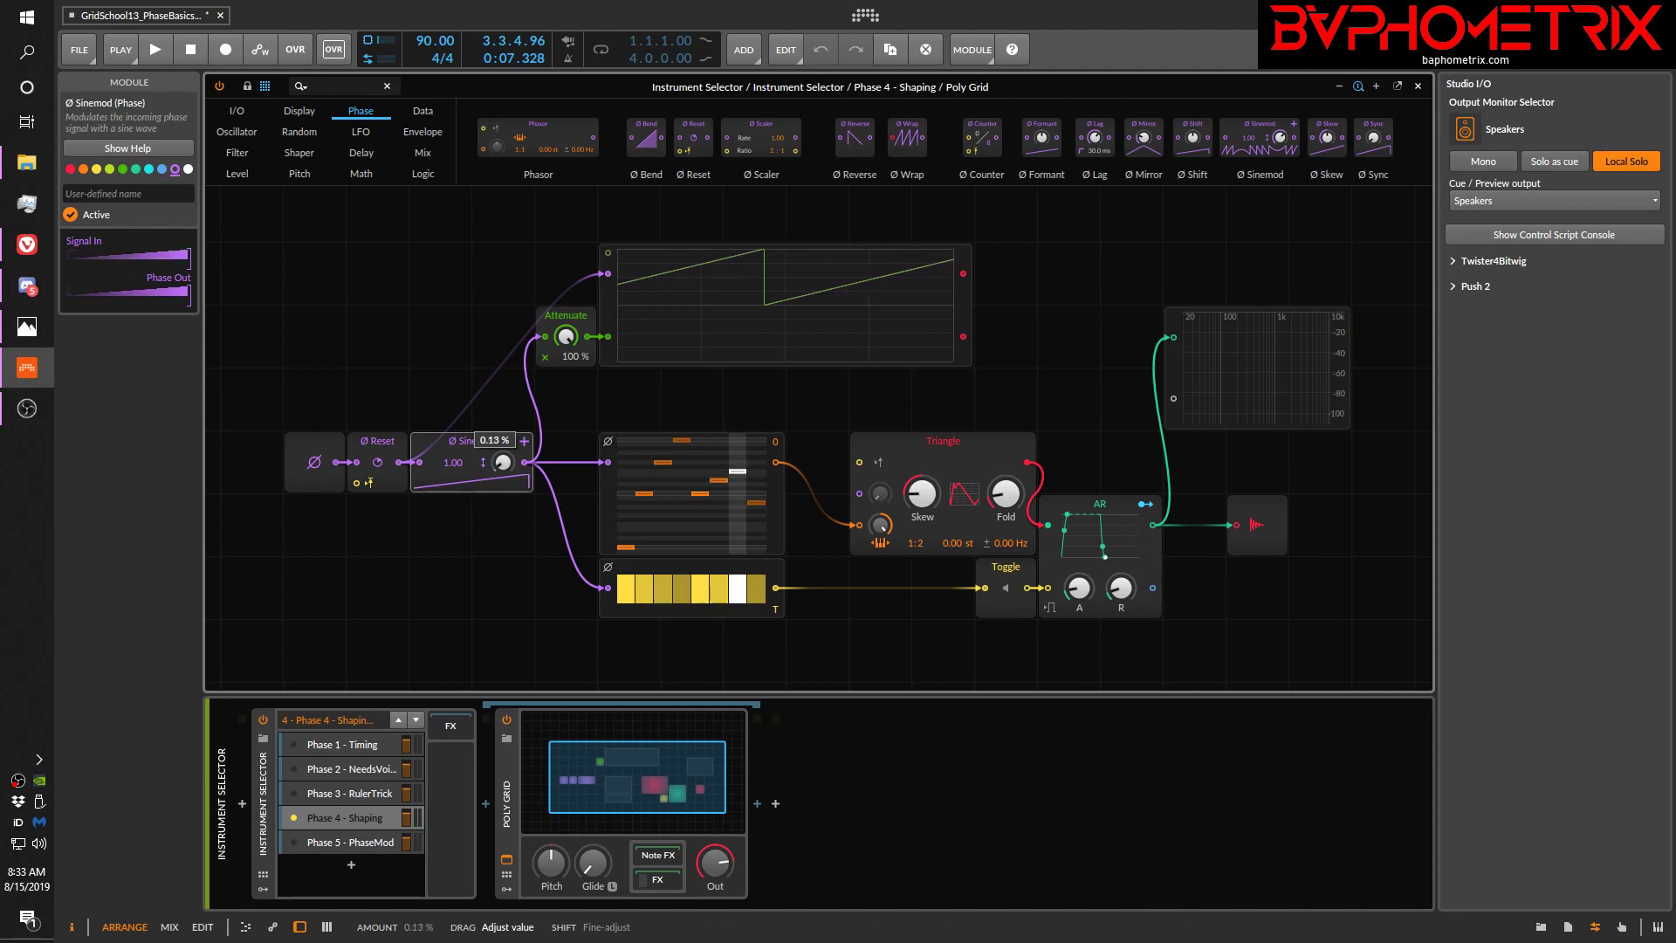
pyautogui.moveTo(503, 462); pyautogui.dragTo(503, 450)
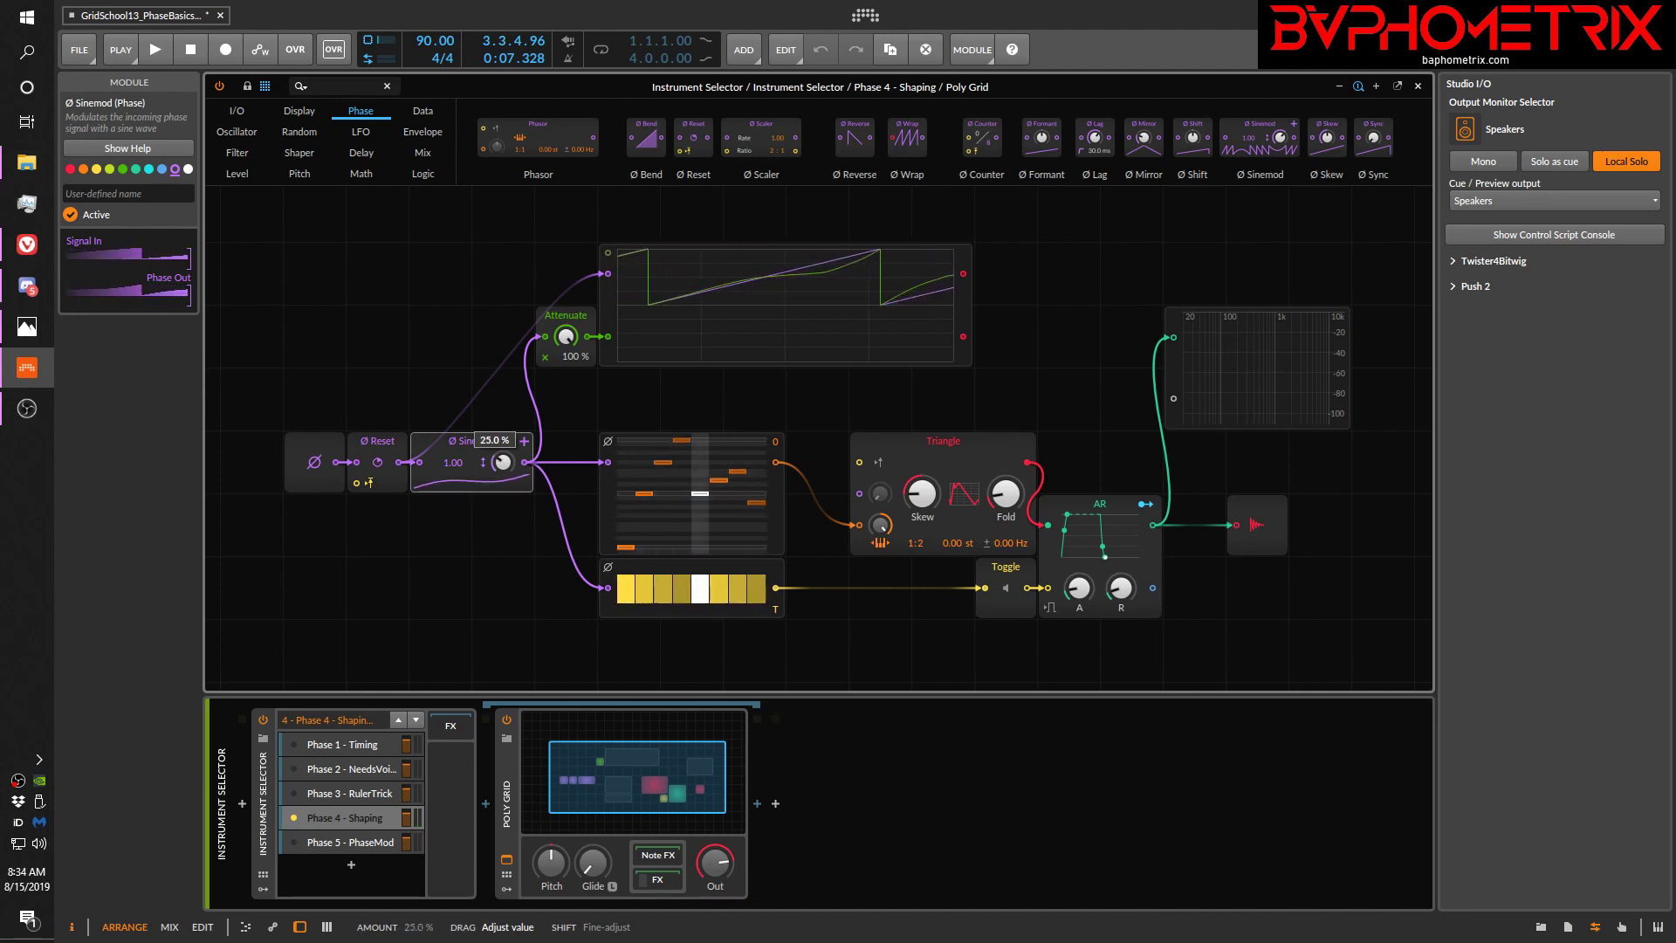
pyautogui.moveTo(503, 462); pyautogui.dragTo(503, 453)
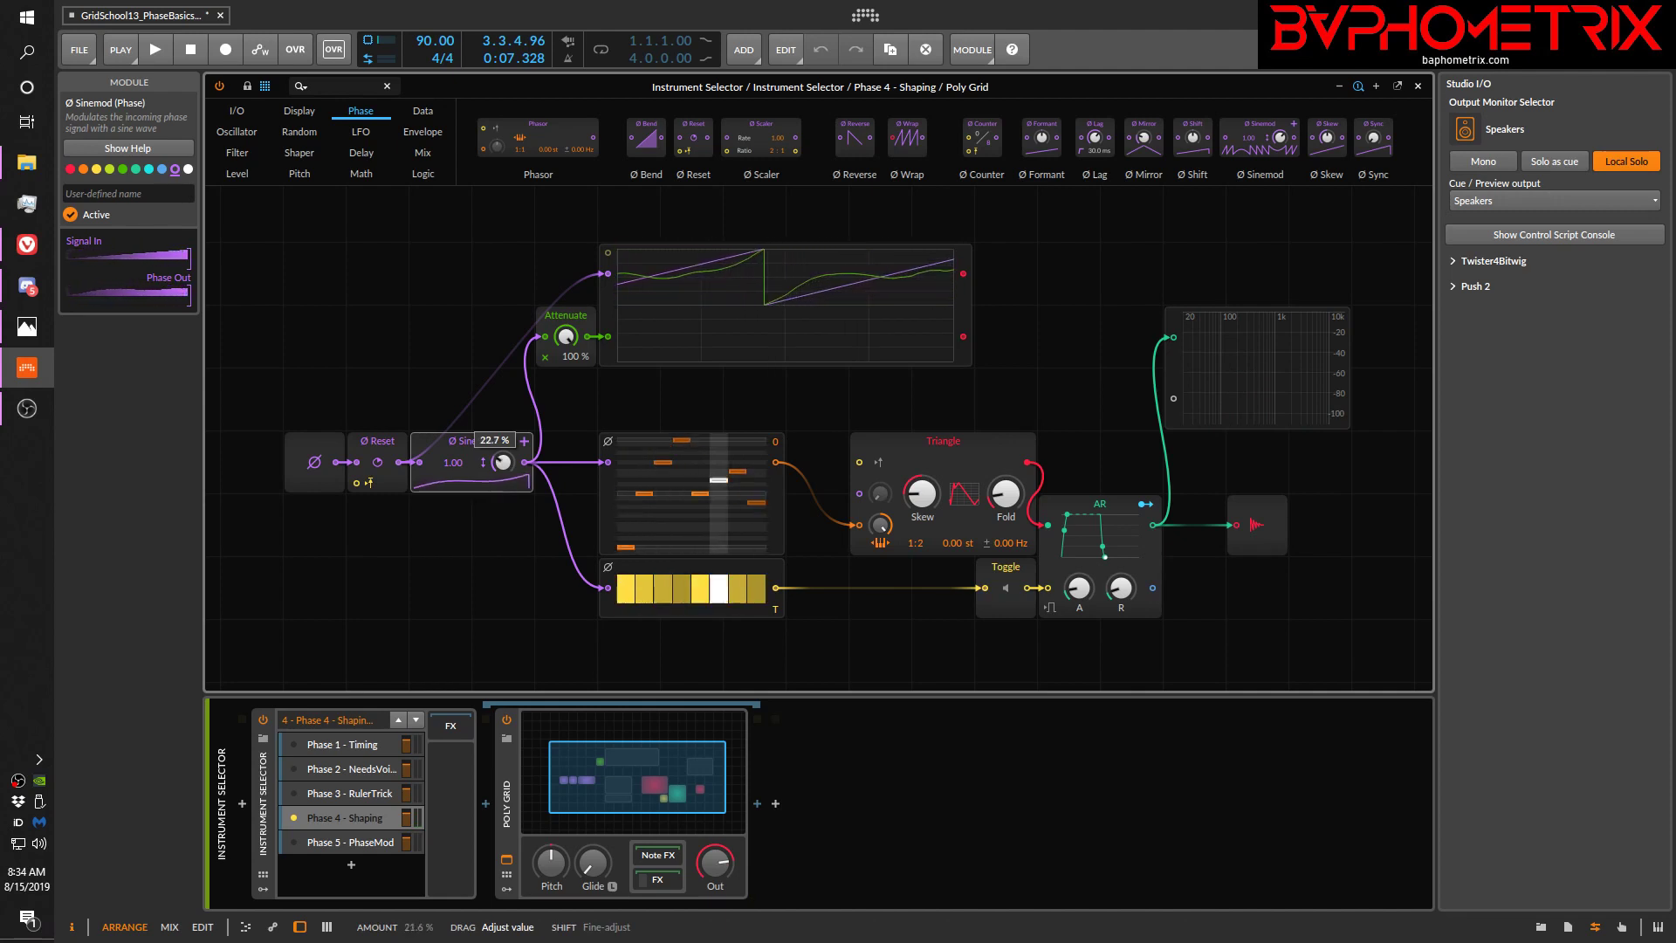
pyautogui.moveTo(503, 461); pyautogui.dragTo(505, 464)
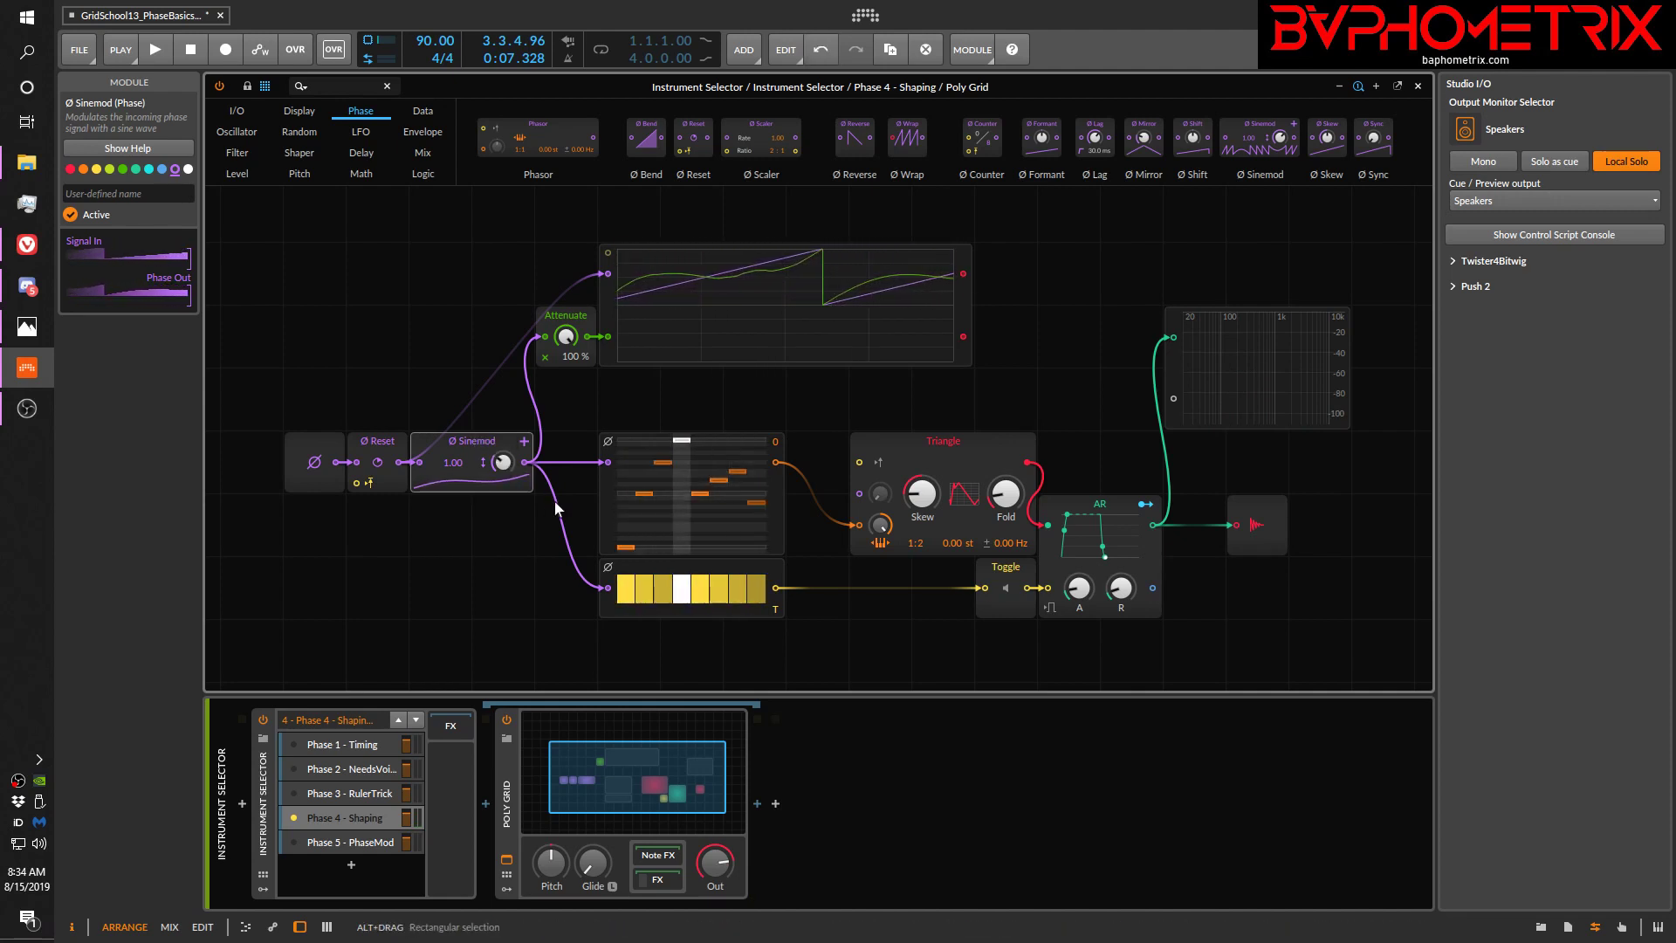
pyautogui.click(1008, 585)
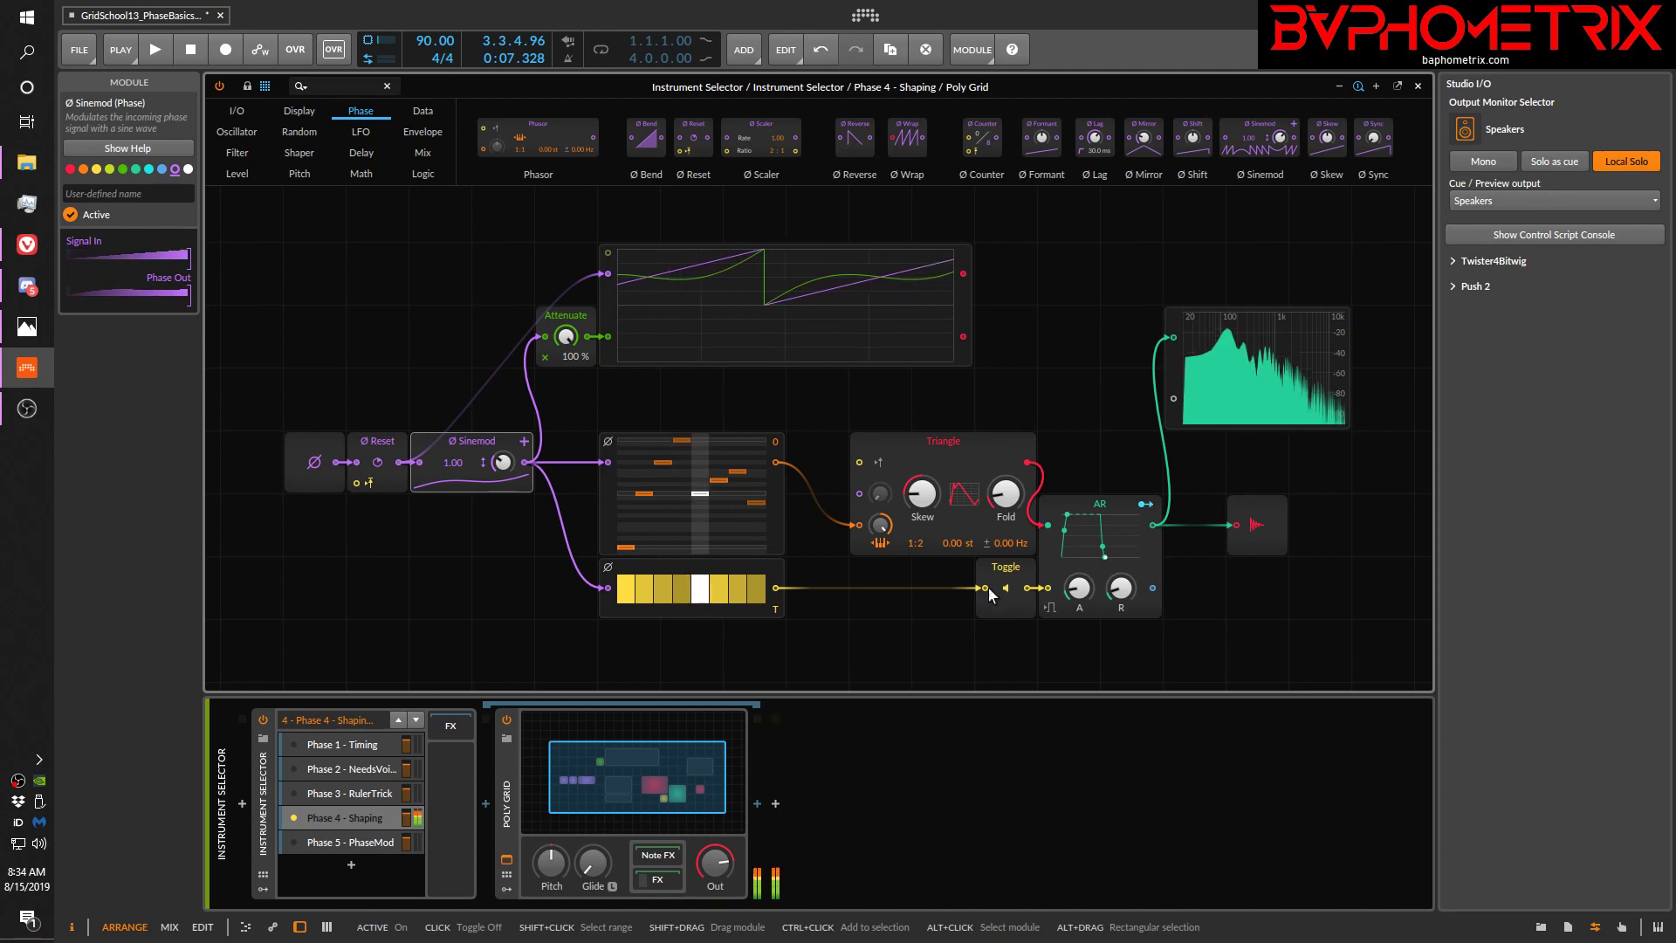
pyautogui.click(1009, 587)
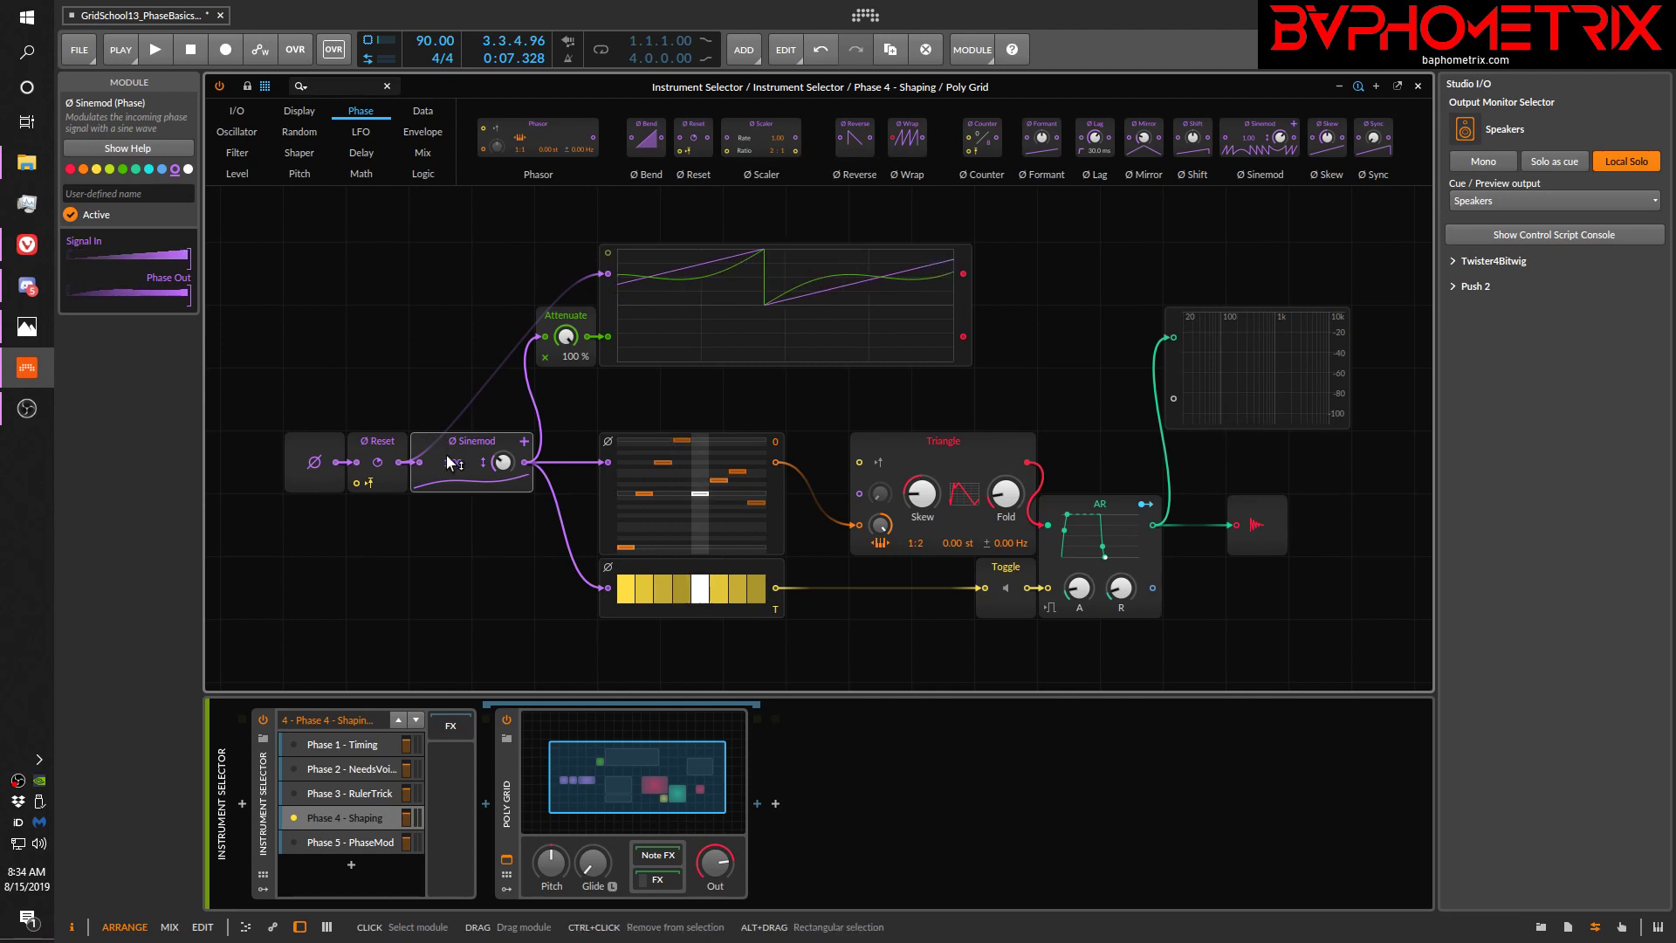
# Step: Turn on the Toggle, set the Ø Sinemod rate to 1.02, and raise its amount to about 593 %
pyautogui.moveTo(504, 463); pyautogui.dragTo(503, 380)
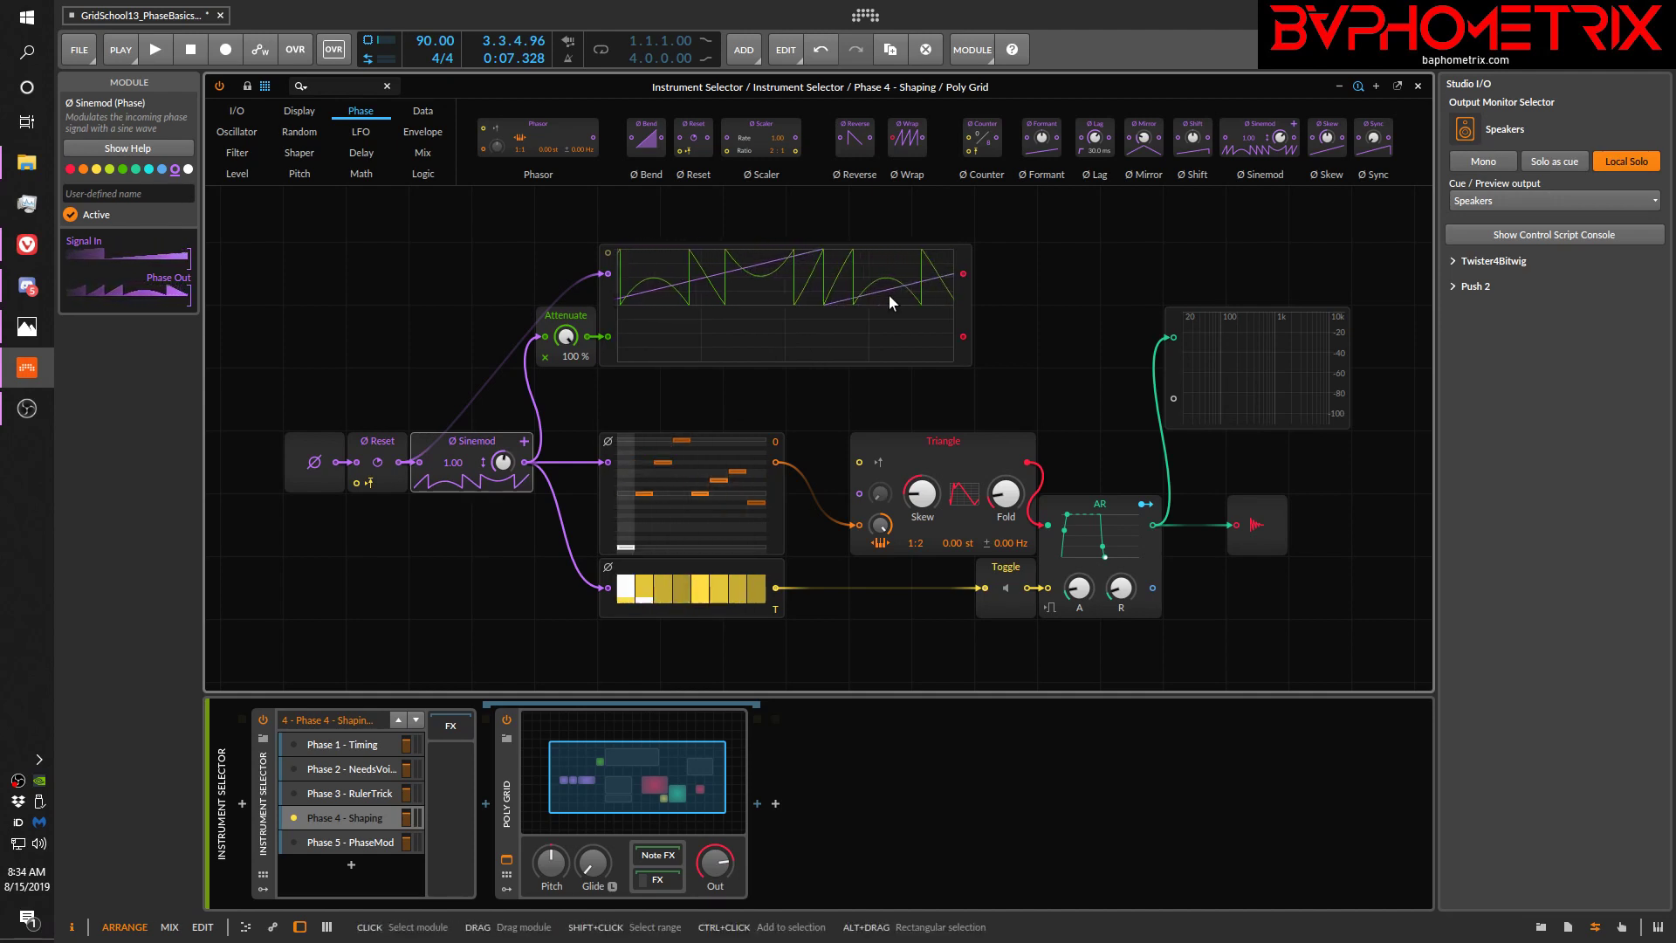
pyautogui.click(1010, 586)
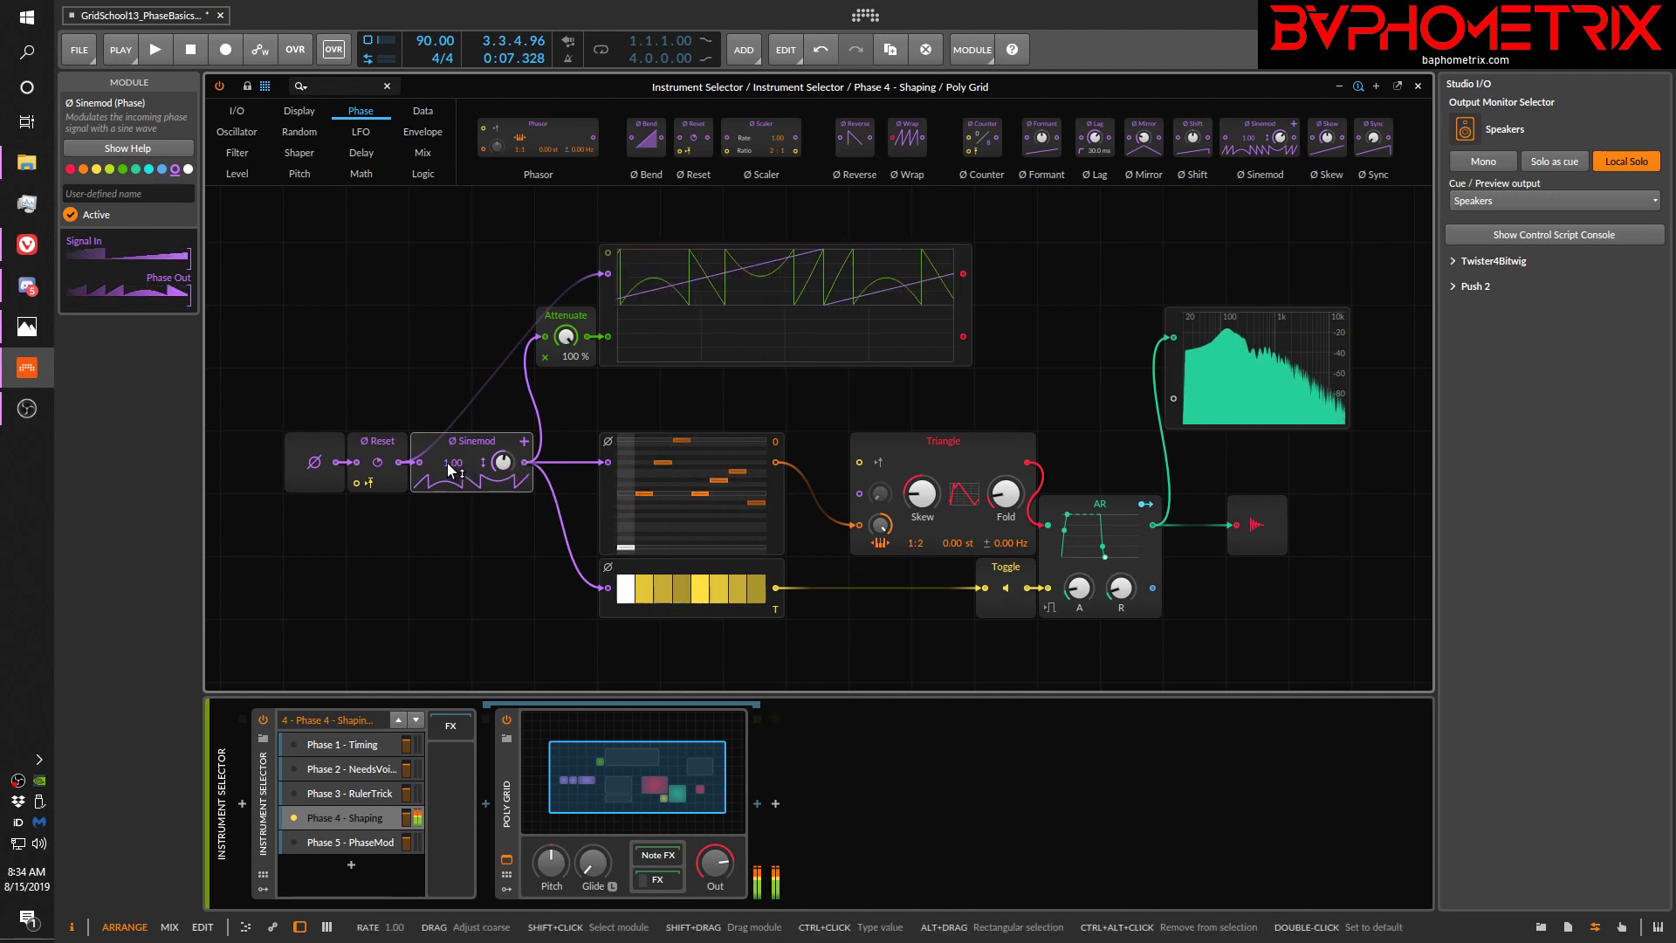
pyautogui.moveTo(450, 464); pyautogui.dragTo(503, 462)
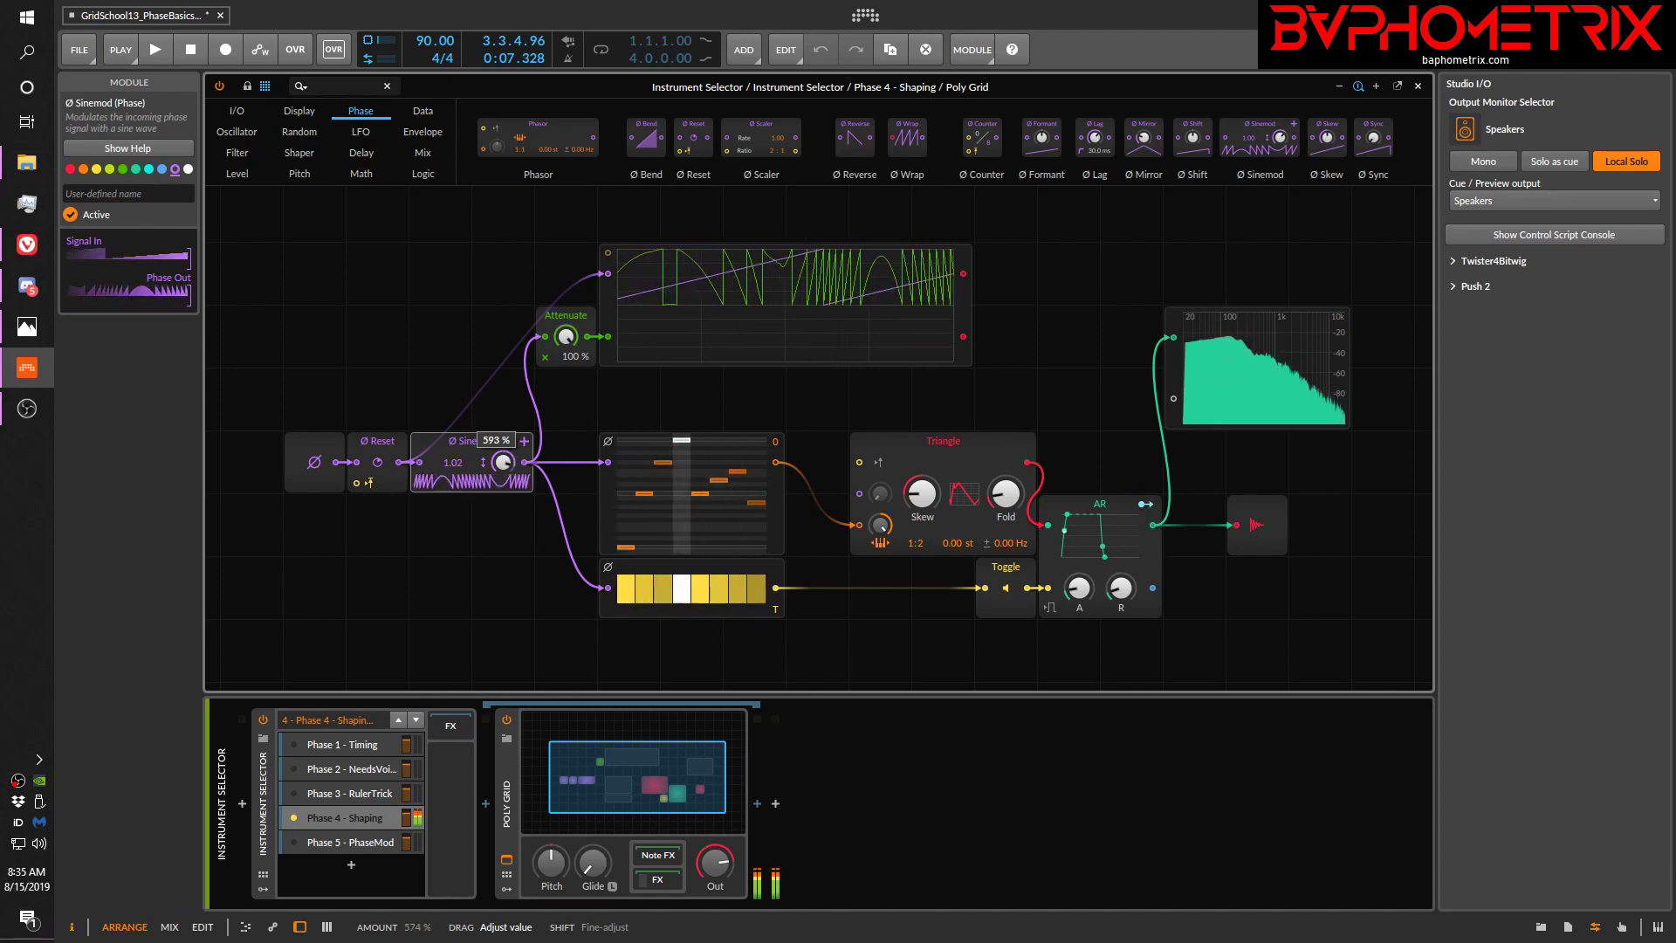
# Step: Disable Add Input on Ø Sinemod, adjust its amount down to 37.3 % while listening, and turn off the Toggle
pyautogui.moveTo(503, 462); pyautogui.dragTo(503, 462)
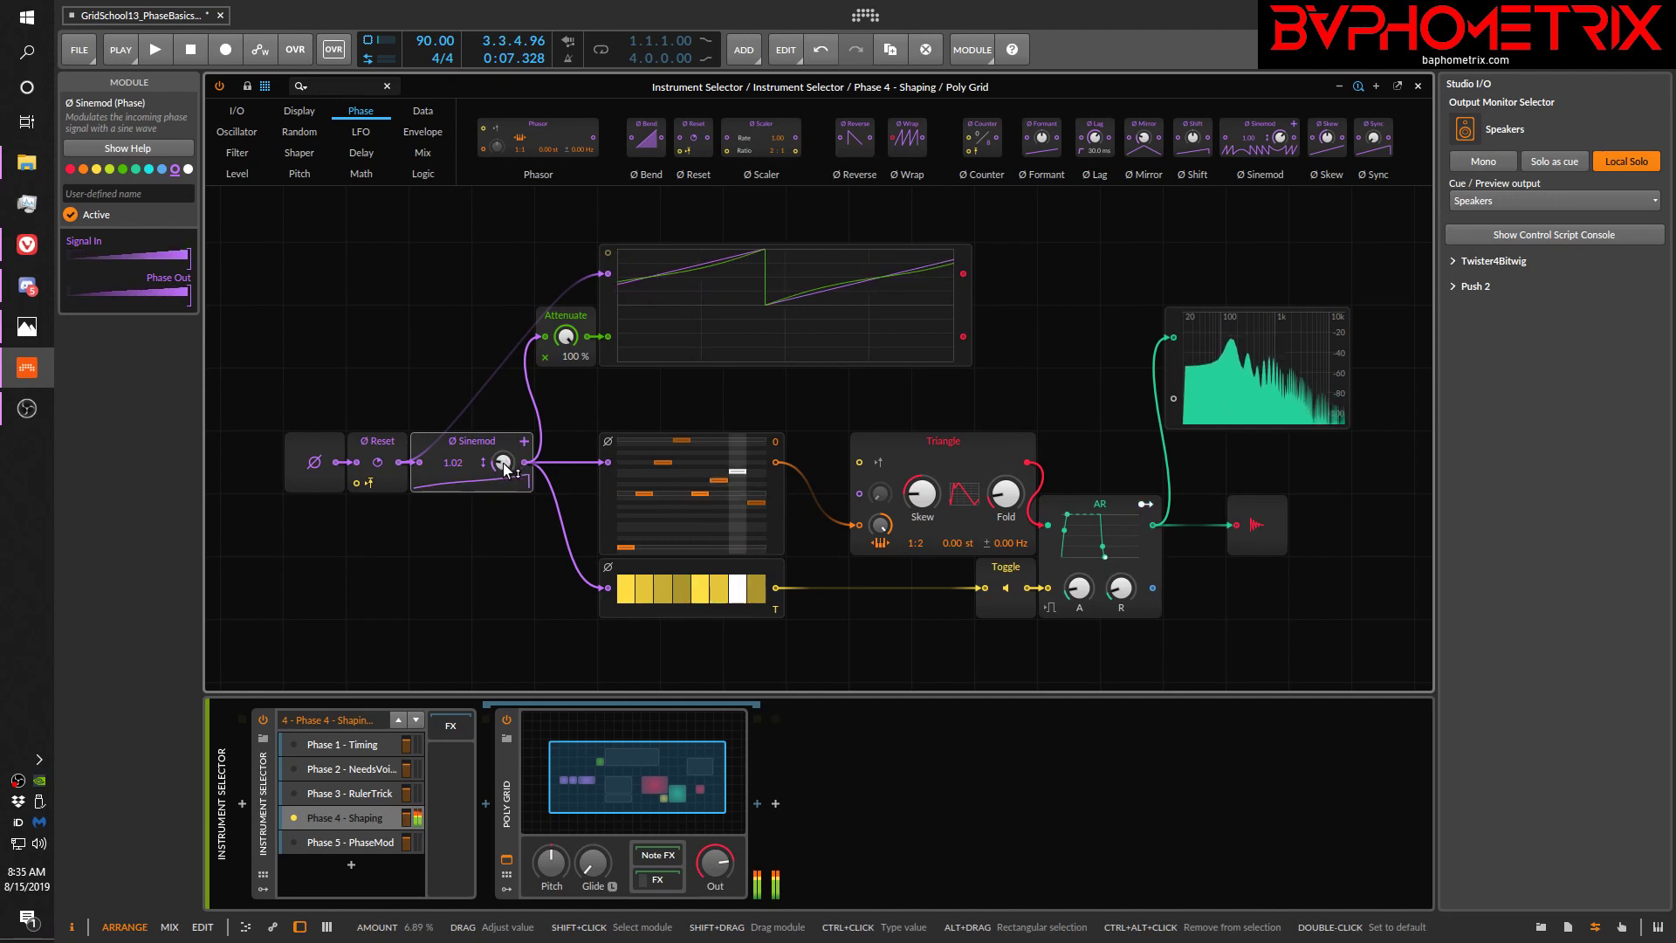
pyautogui.moveTo(504, 464); pyautogui.dragTo(503, 441)
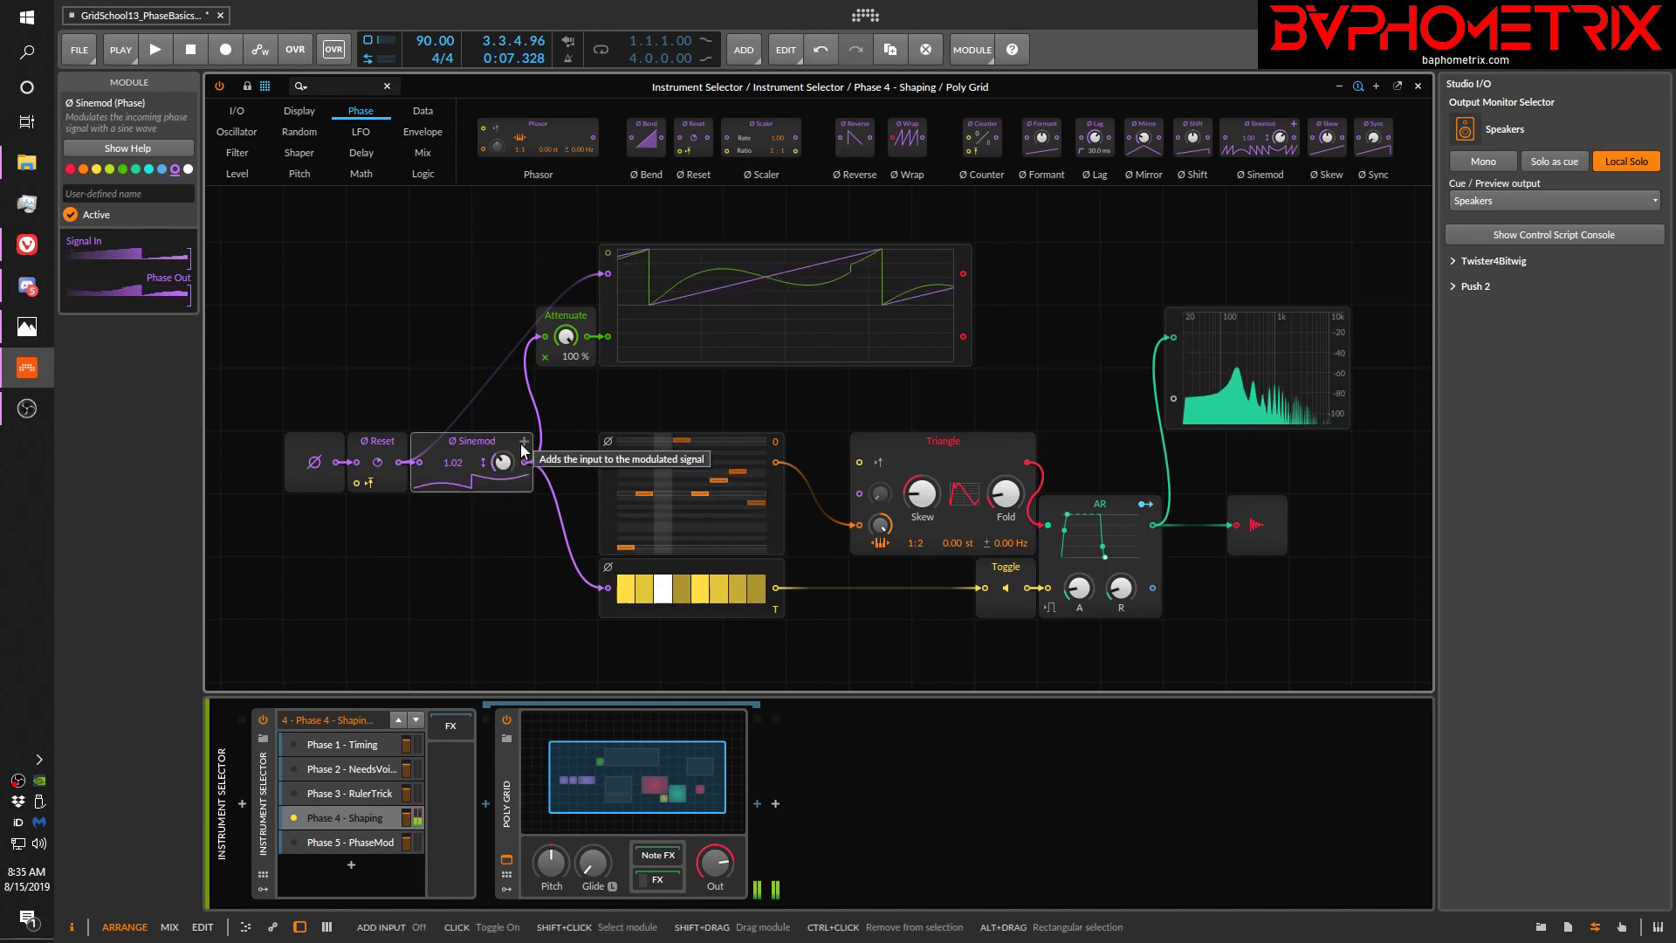
pyautogui.moveTo(503, 462); pyautogui.dragTo(503, 441)
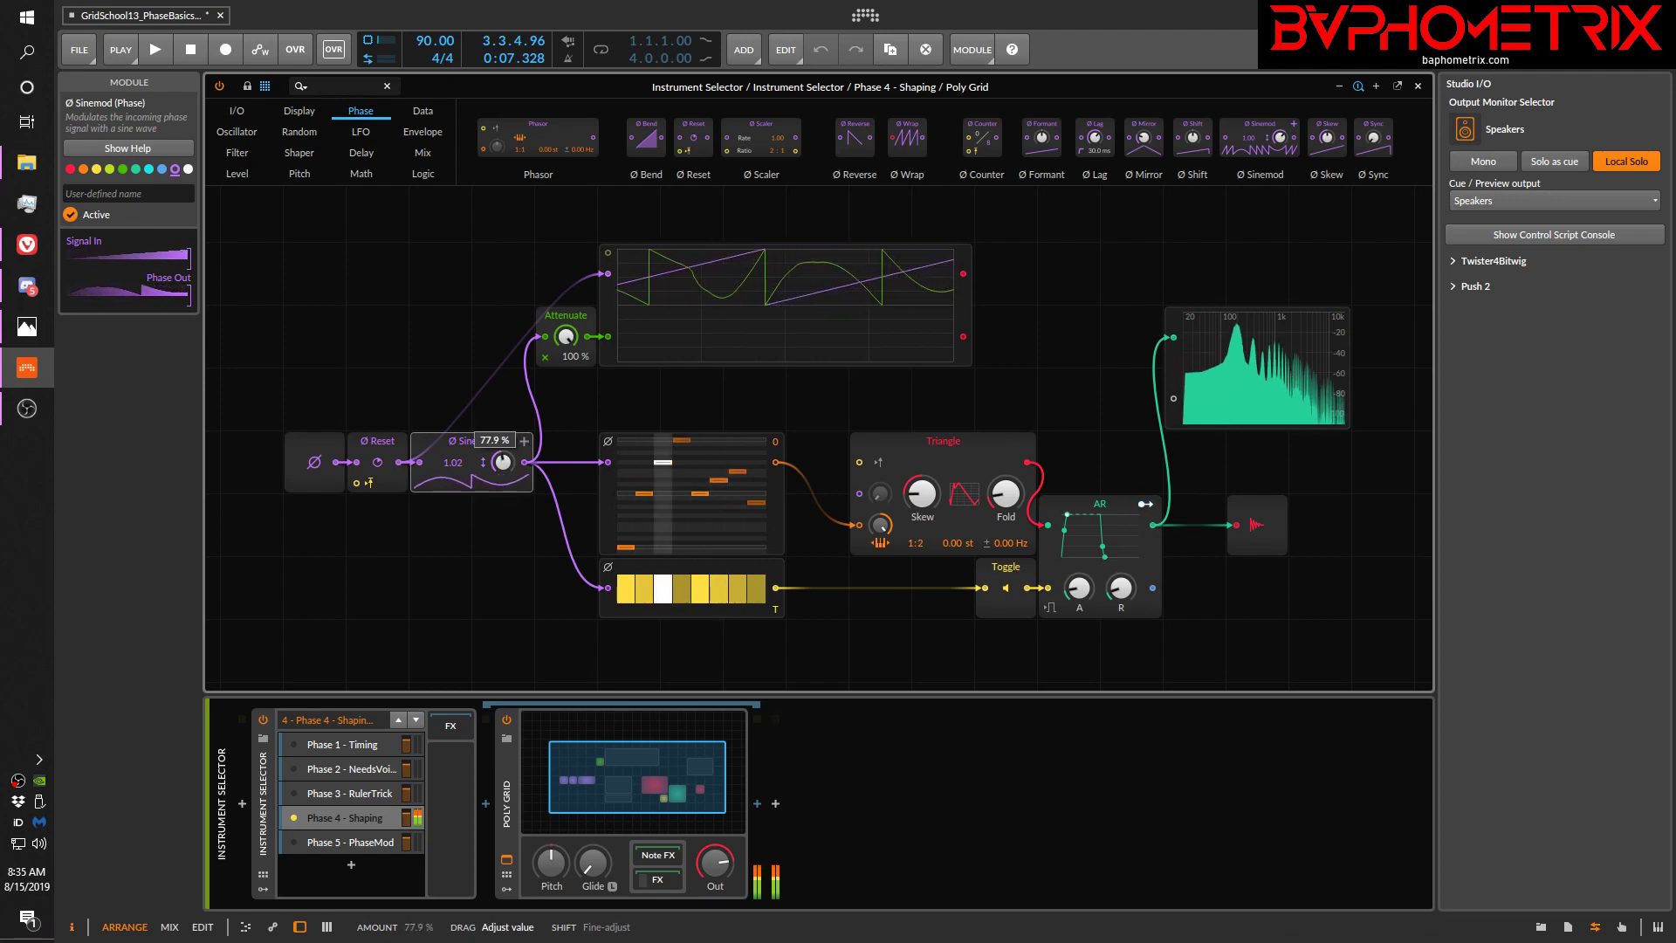
pyautogui.moveTo(503, 441); pyautogui.dragTo(503, 439)
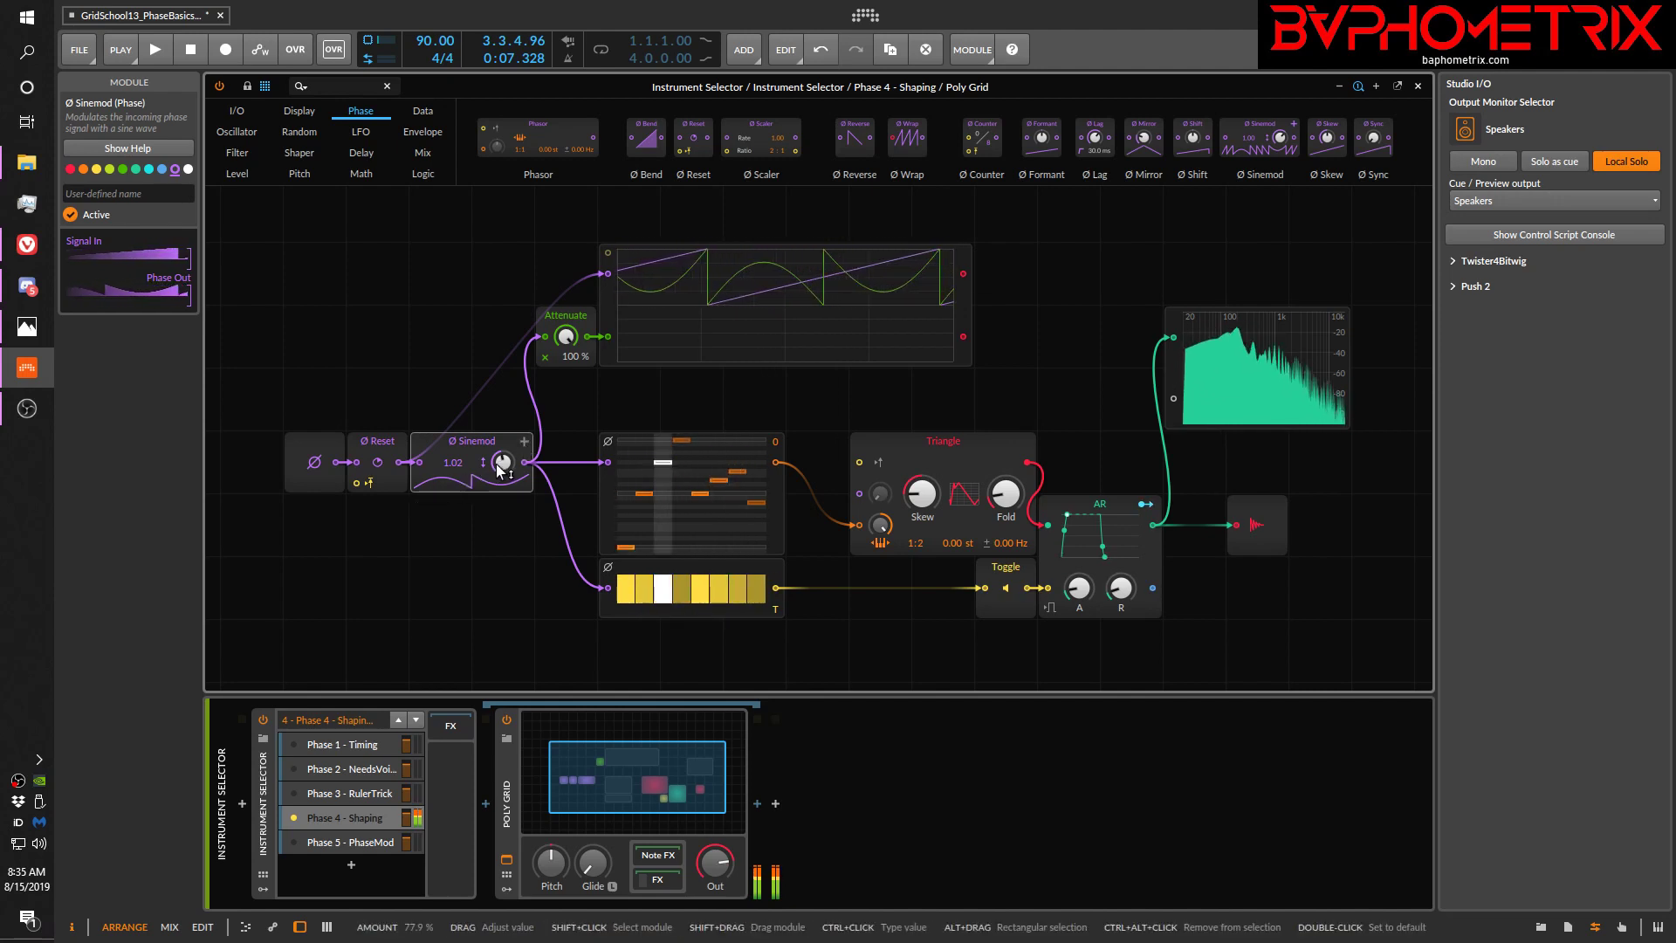
pyautogui.moveTo(501, 470); pyautogui.dragTo(501, 511)
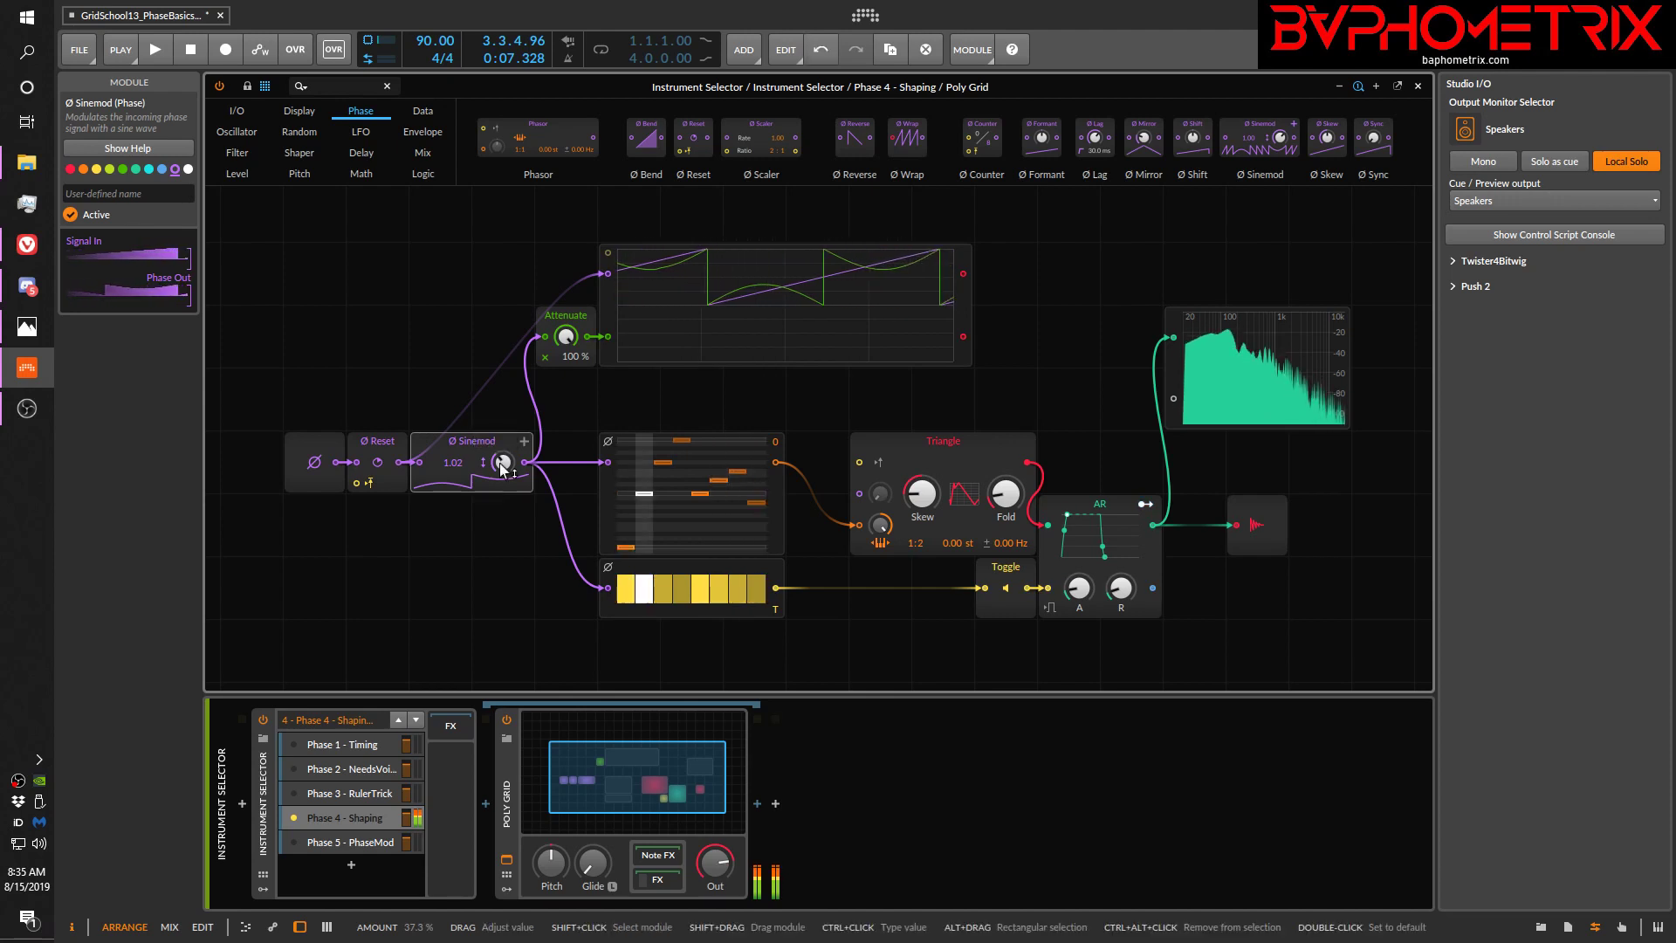
pyautogui.click(1005, 589)
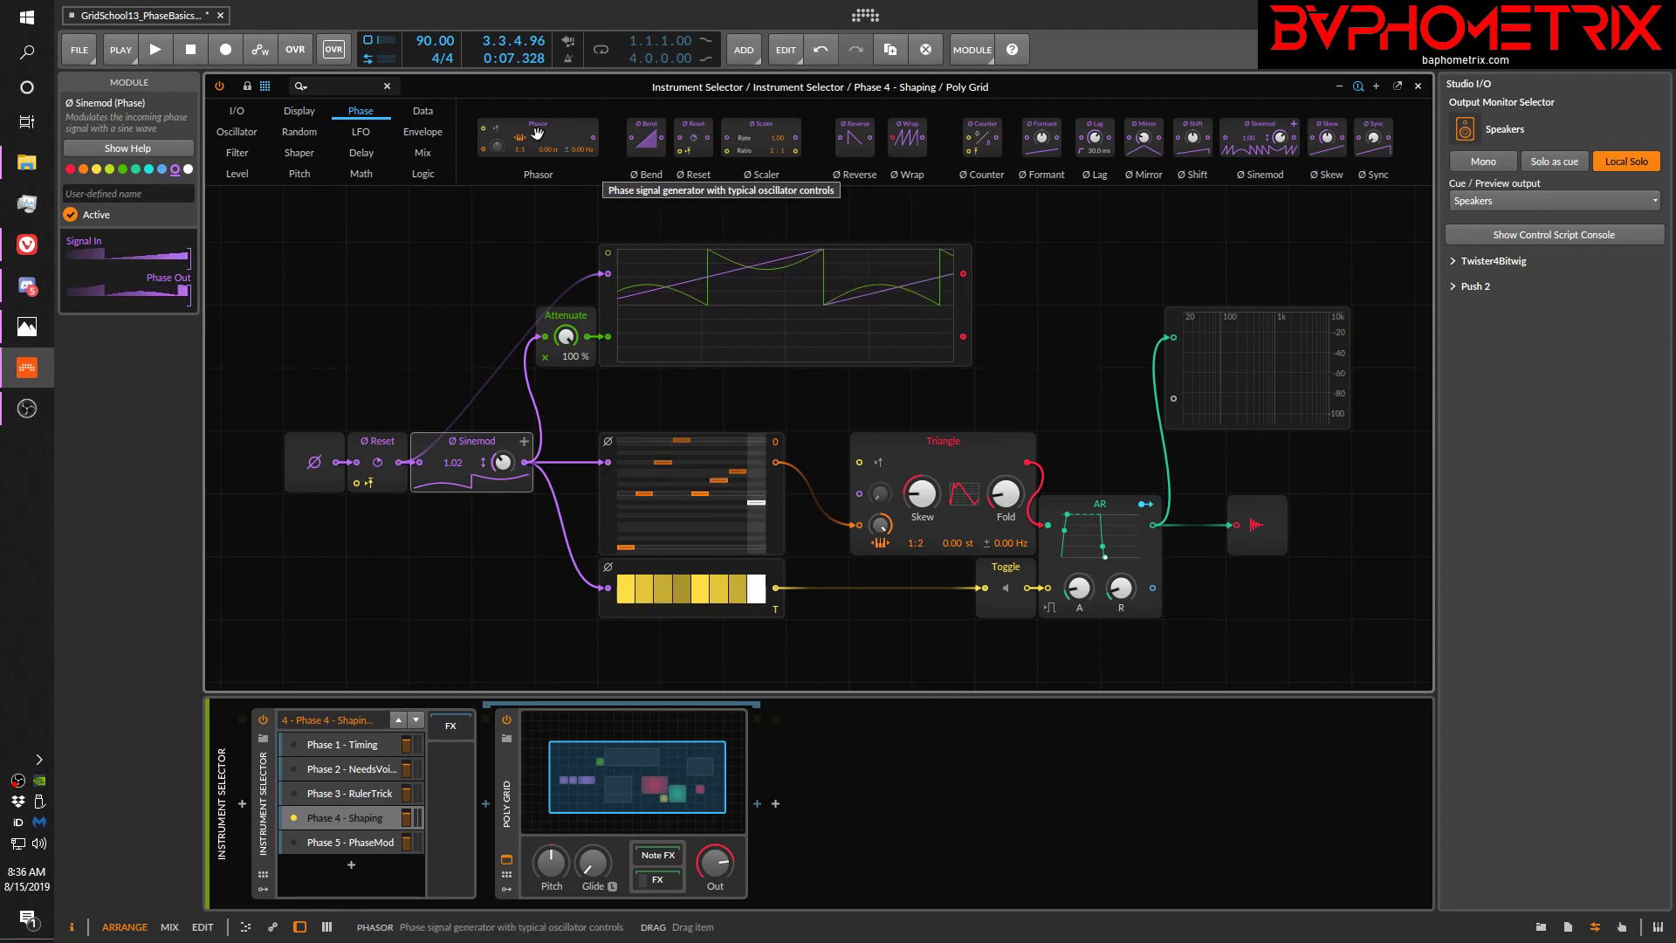
# Step: Switch to the Photos app to view the GridSchool episode list, and return to Bitwig
pyautogui.hotkey('alt', 'Tab')
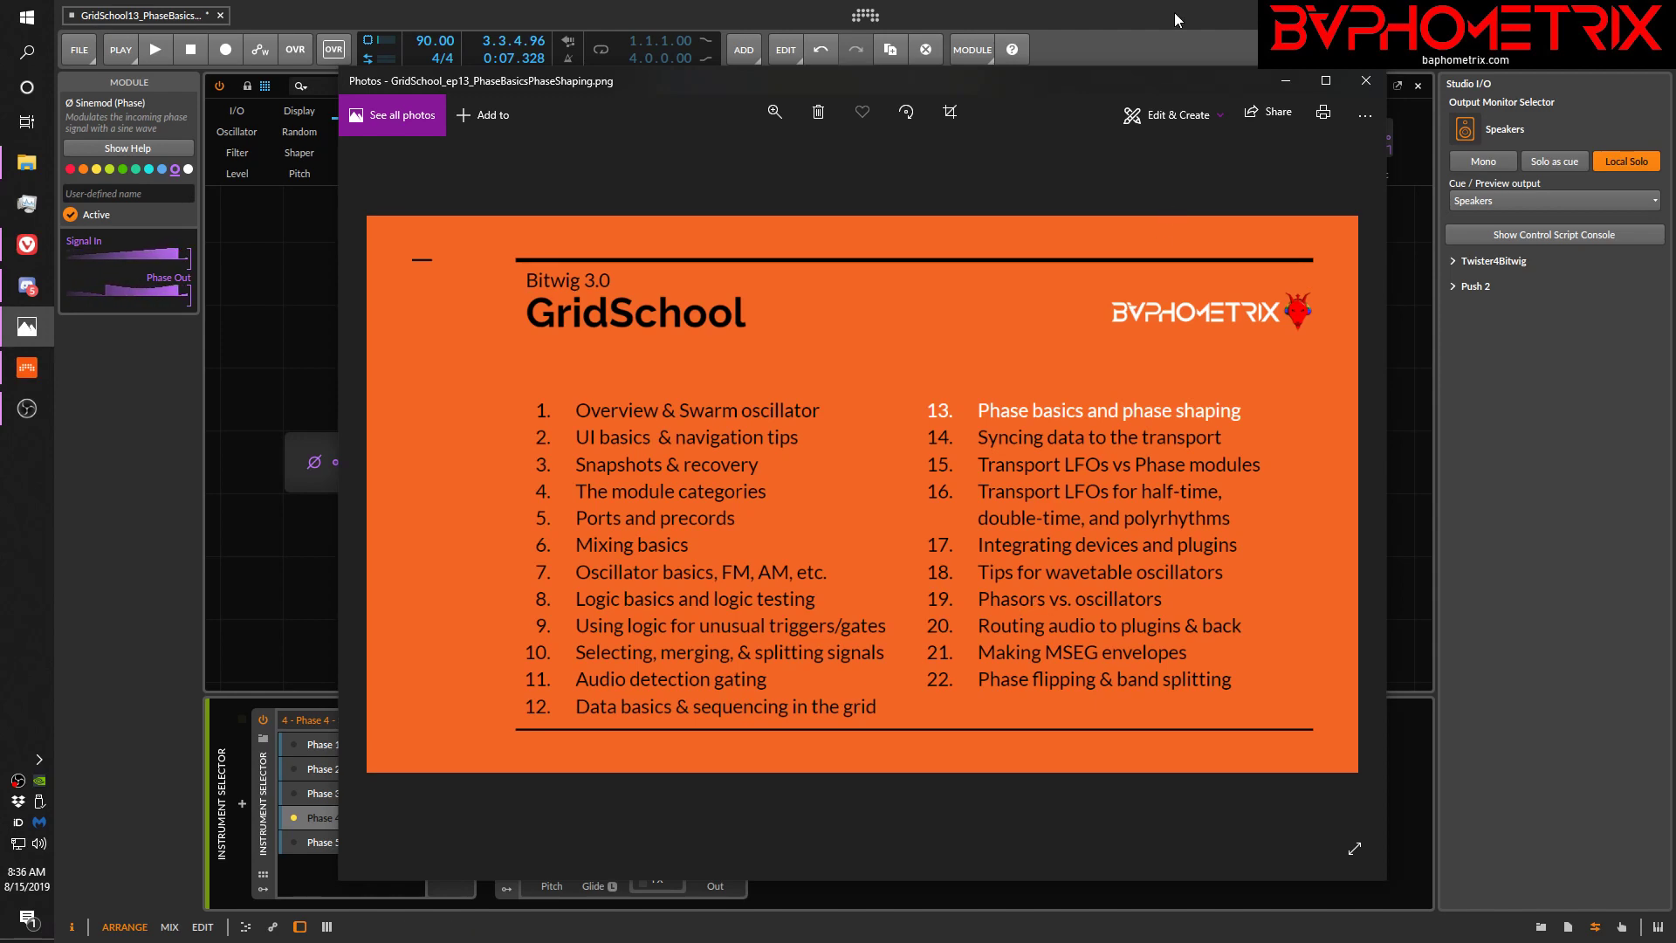
pyautogui.hotkey('alt', 'Tab')
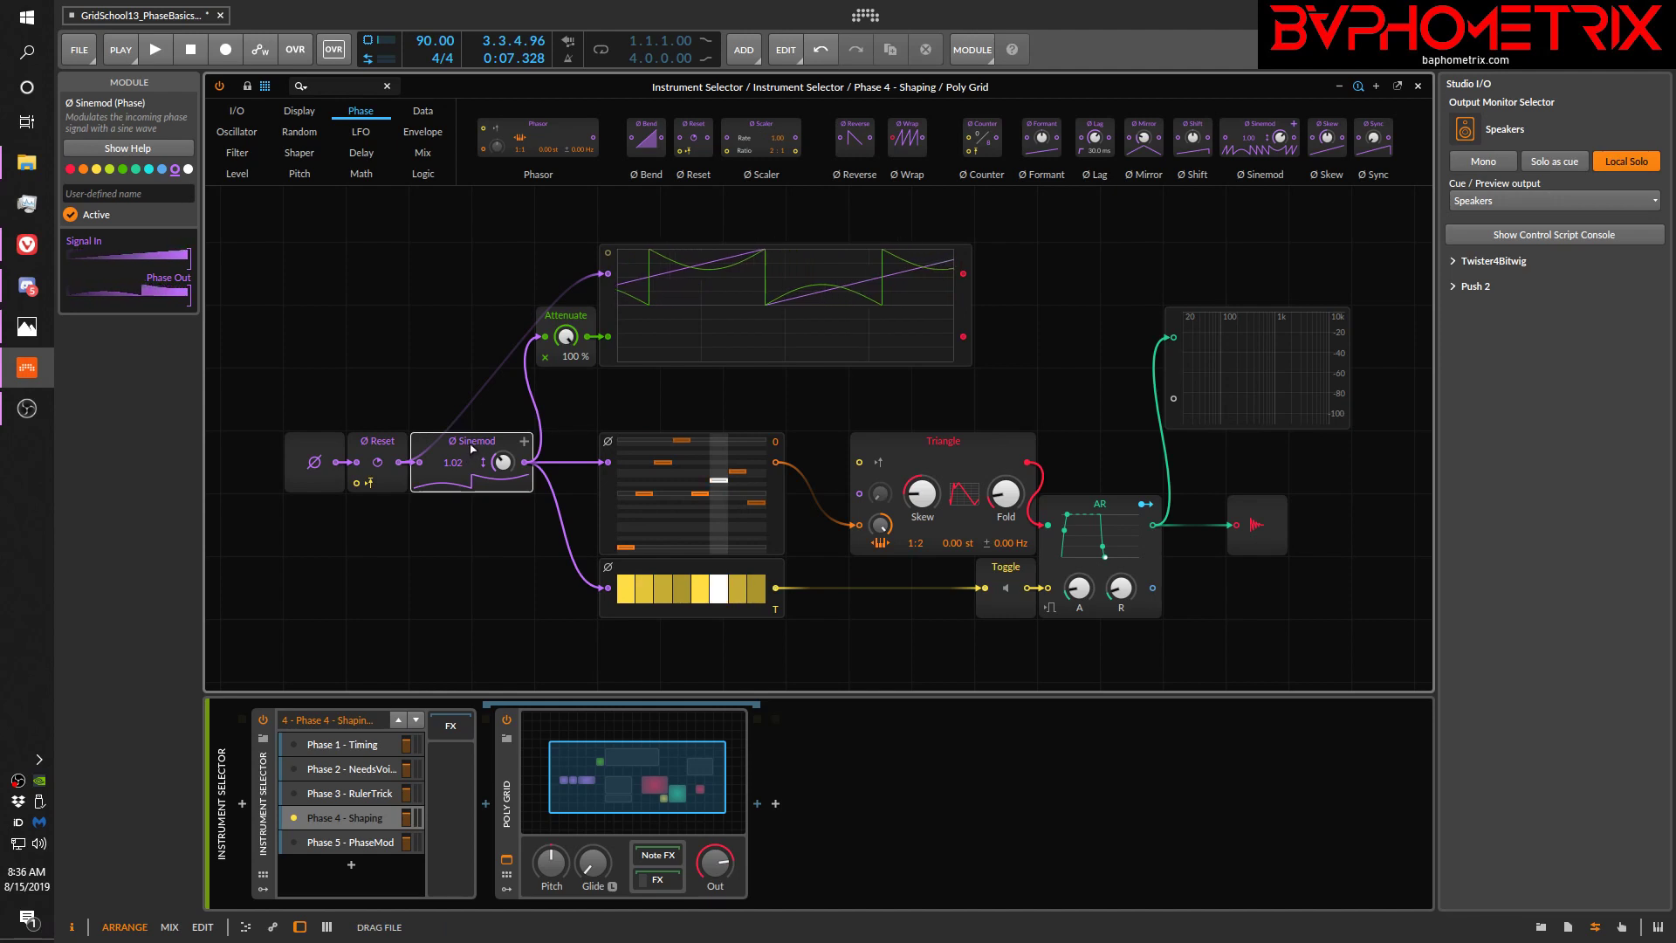
# Step: Replace Ø Sinemod with a Ø Scaler module and lower its rate to 0.62
pyautogui.hotkey('ctrl', 'z')
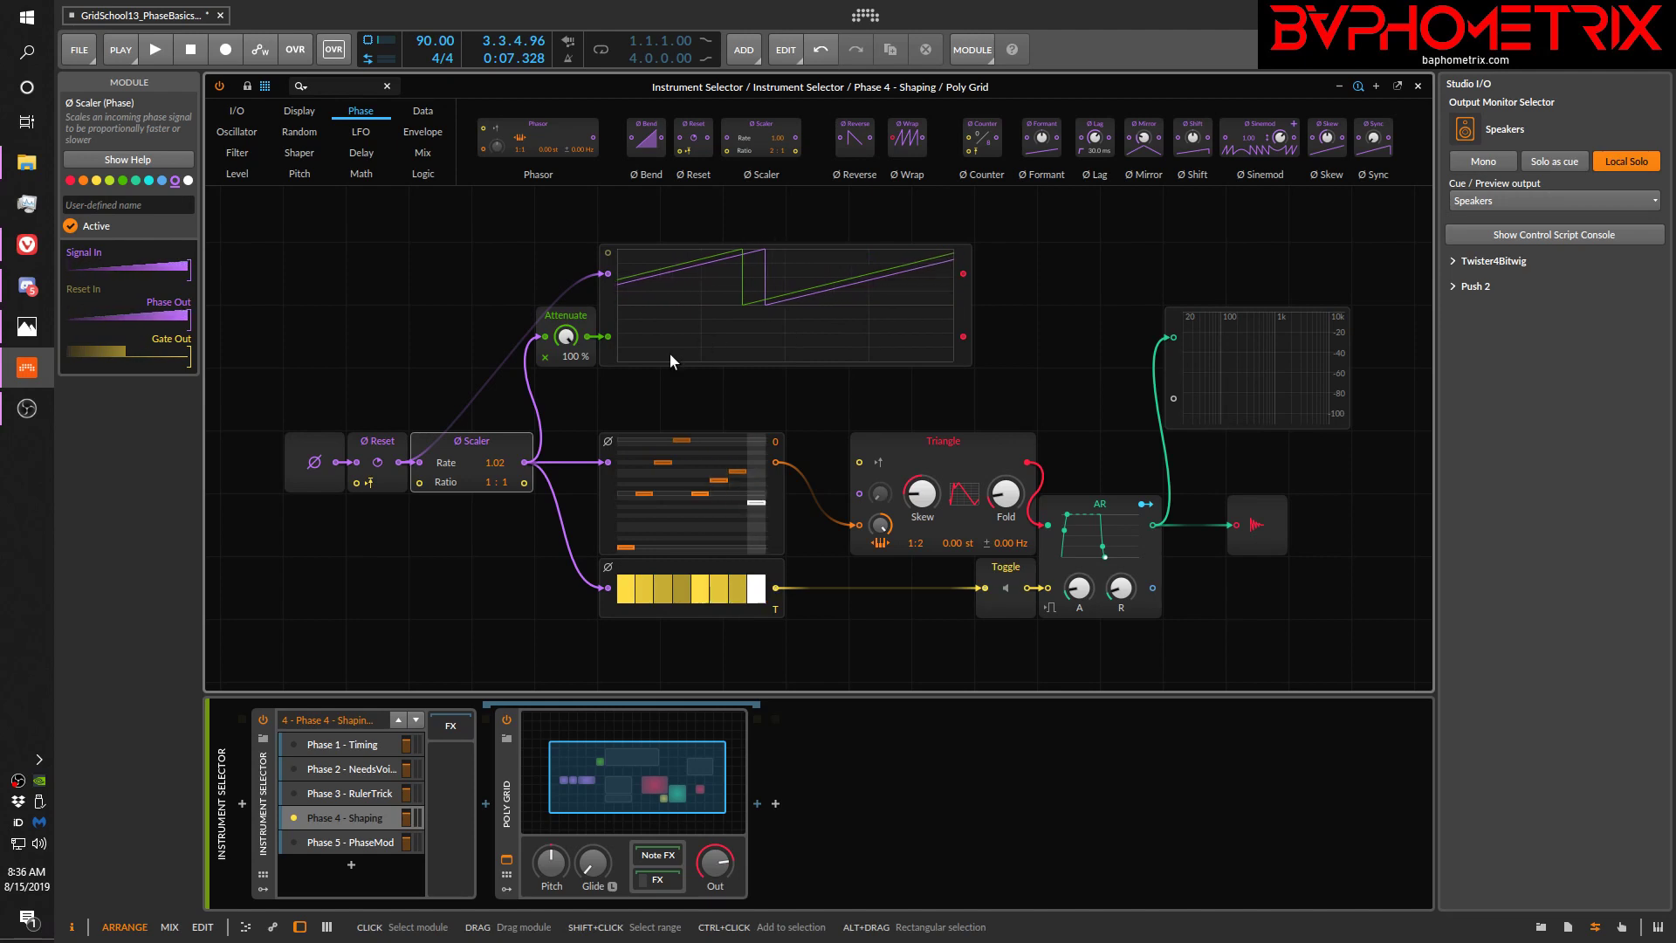
pyautogui.moveTo(501, 471); pyautogui.dragTo(502, 484)
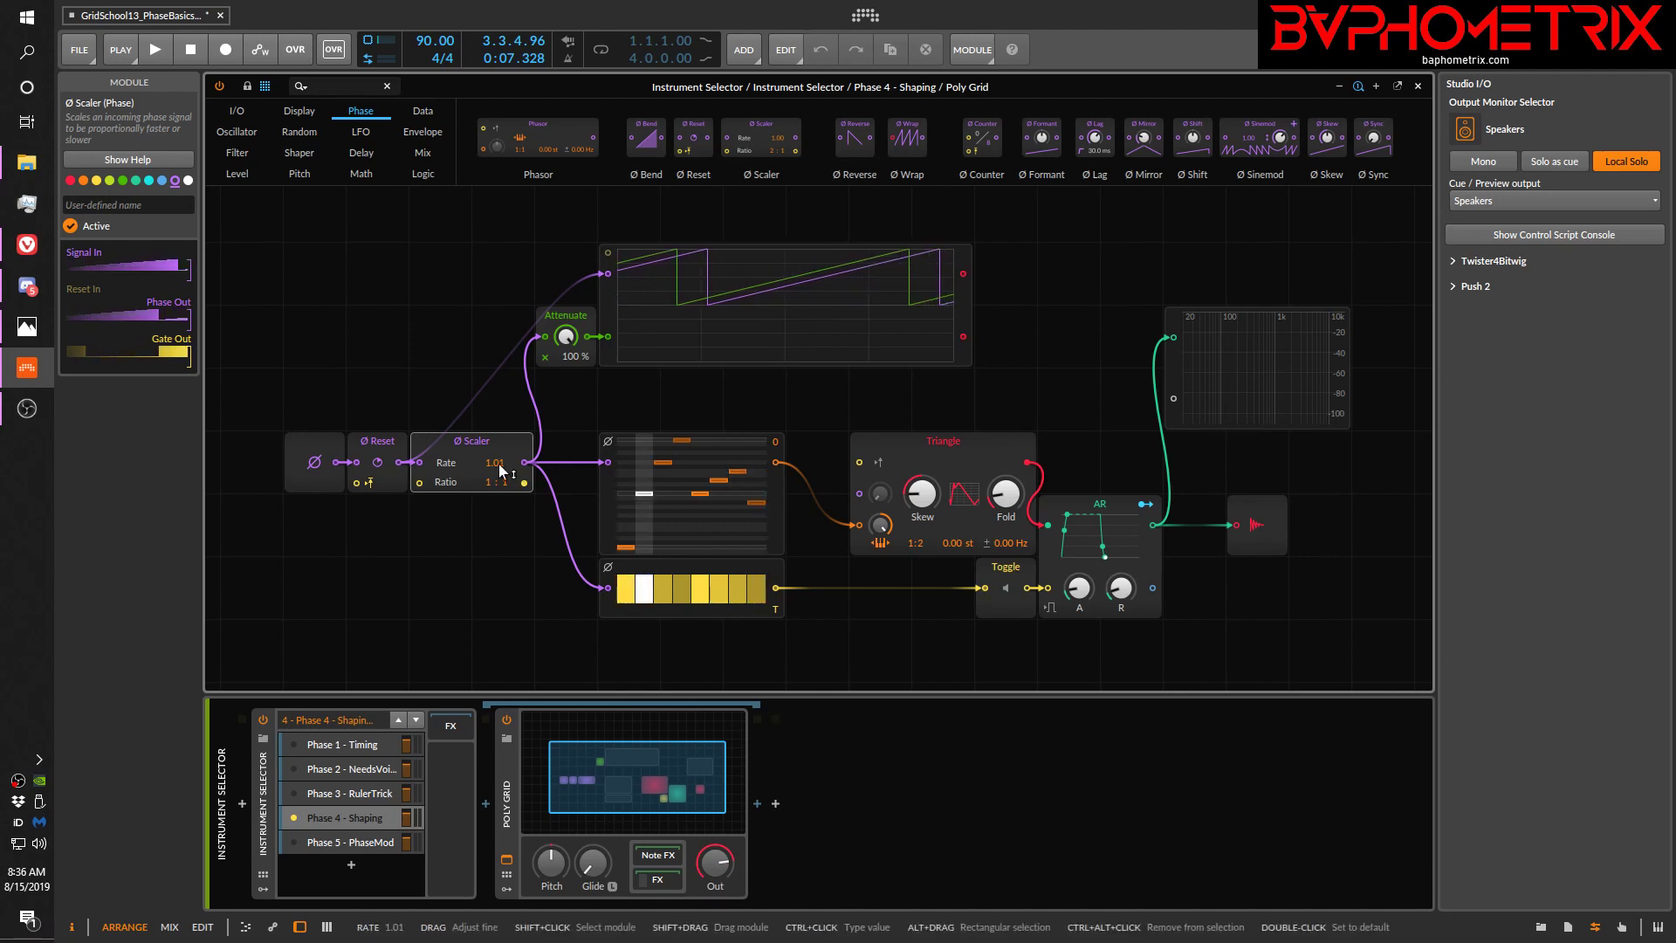
pyautogui.moveTo(502, 471); pyautogui.dragTo(502, 473)
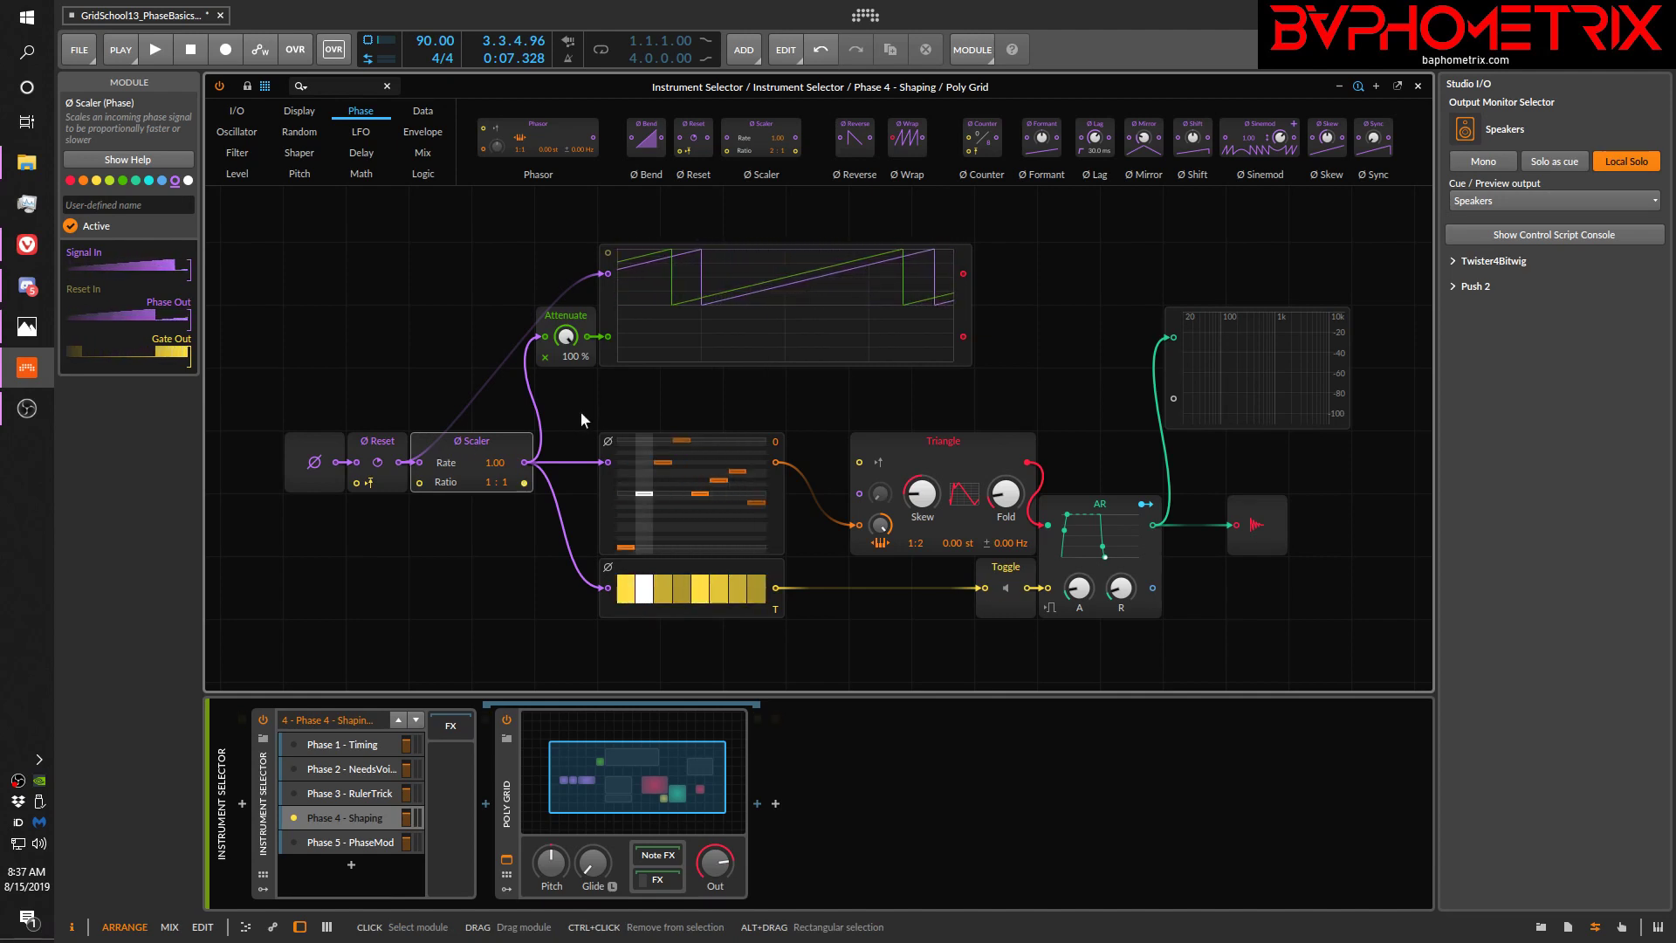
pyautogui.moveTo(494, 463); pyautogui.dragTo(495, 515)
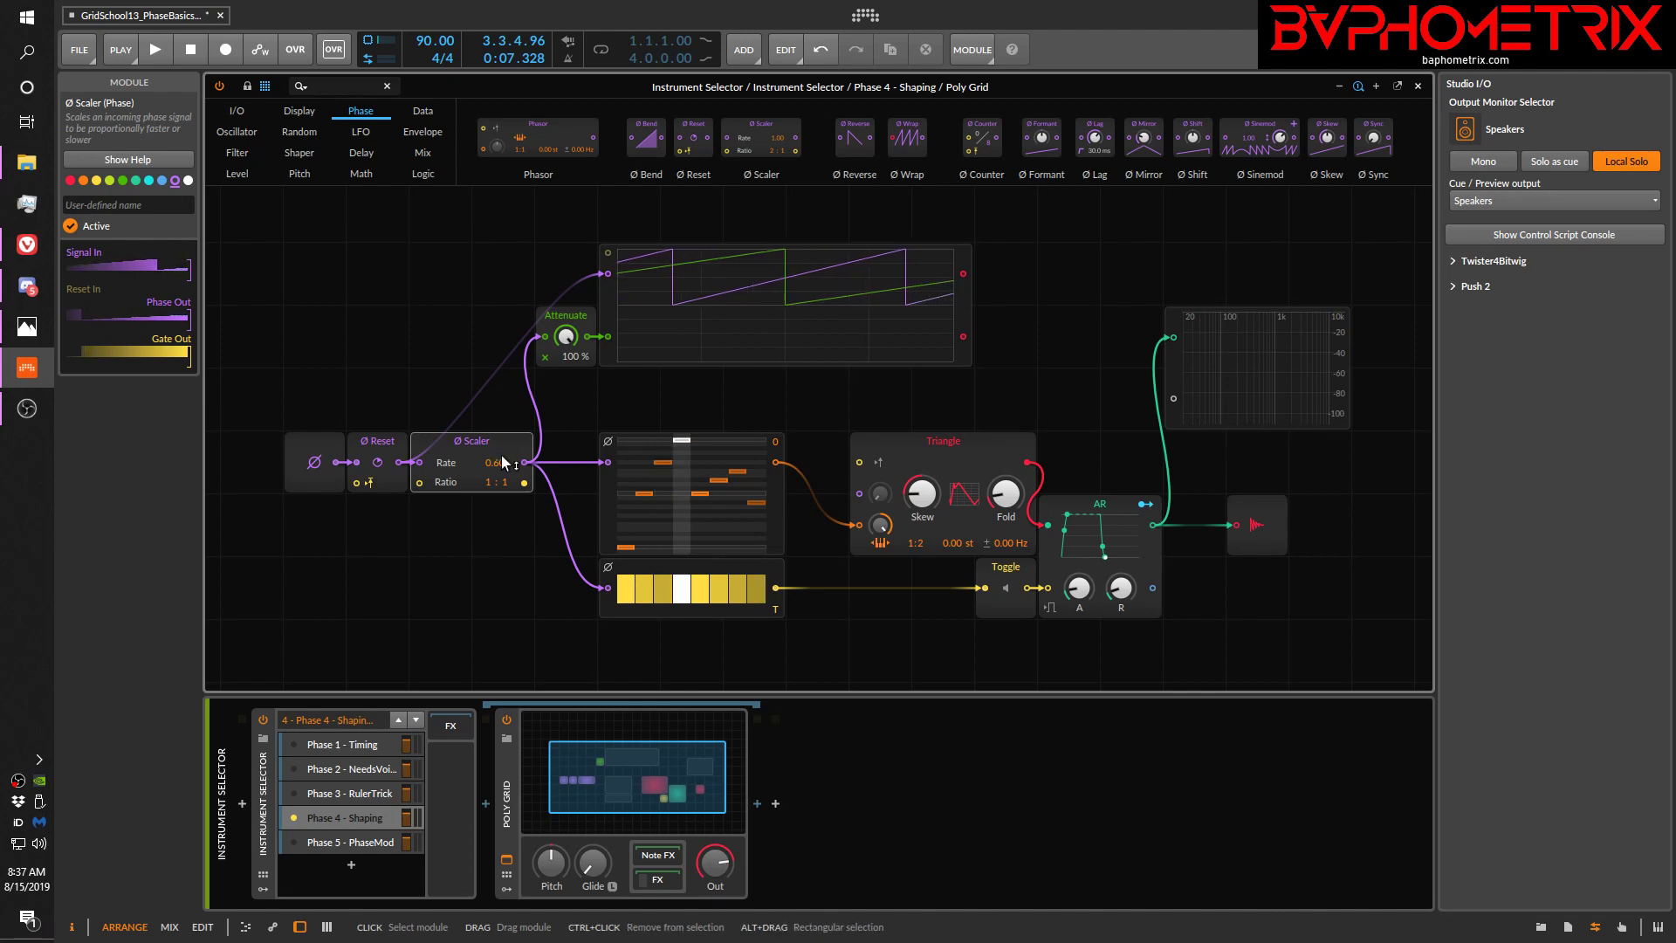
pyautogui.moveTo(499, 464); pyautogui.dragTo(498, 535)
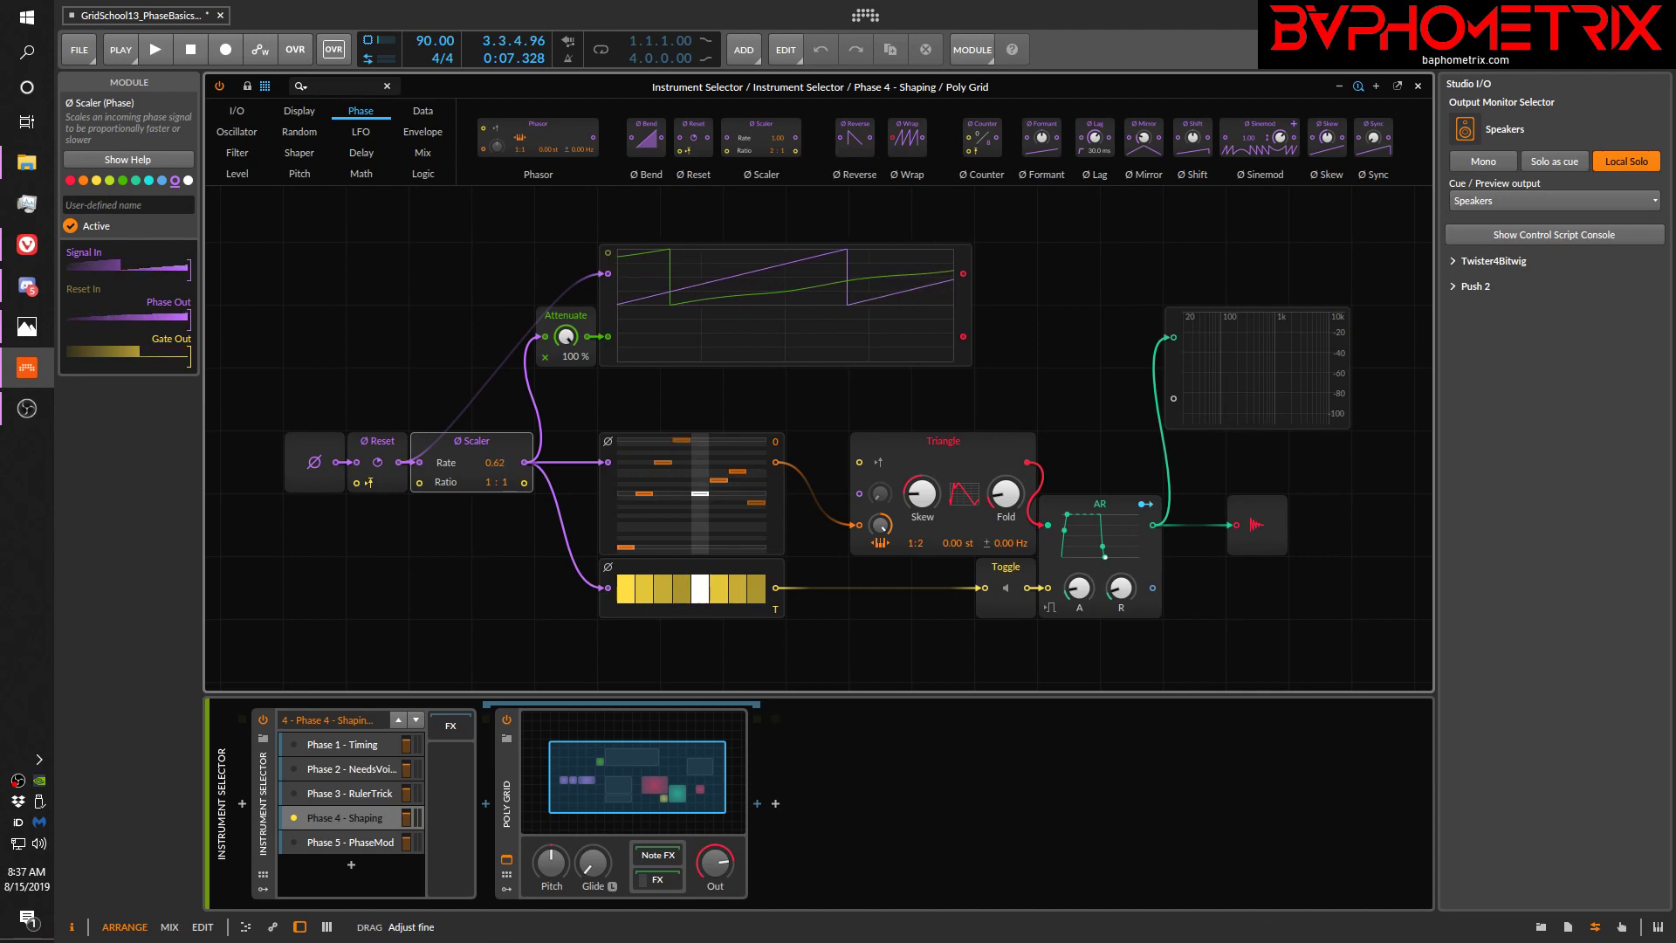
# Step: Raise the Ø Scaler rate to 0.72, turn on the Toggle while raising the rate to 2.74, and turn the Toggle off
pyautogui.moveTo(499, 465); pyautogui.dragTo(499, 427)
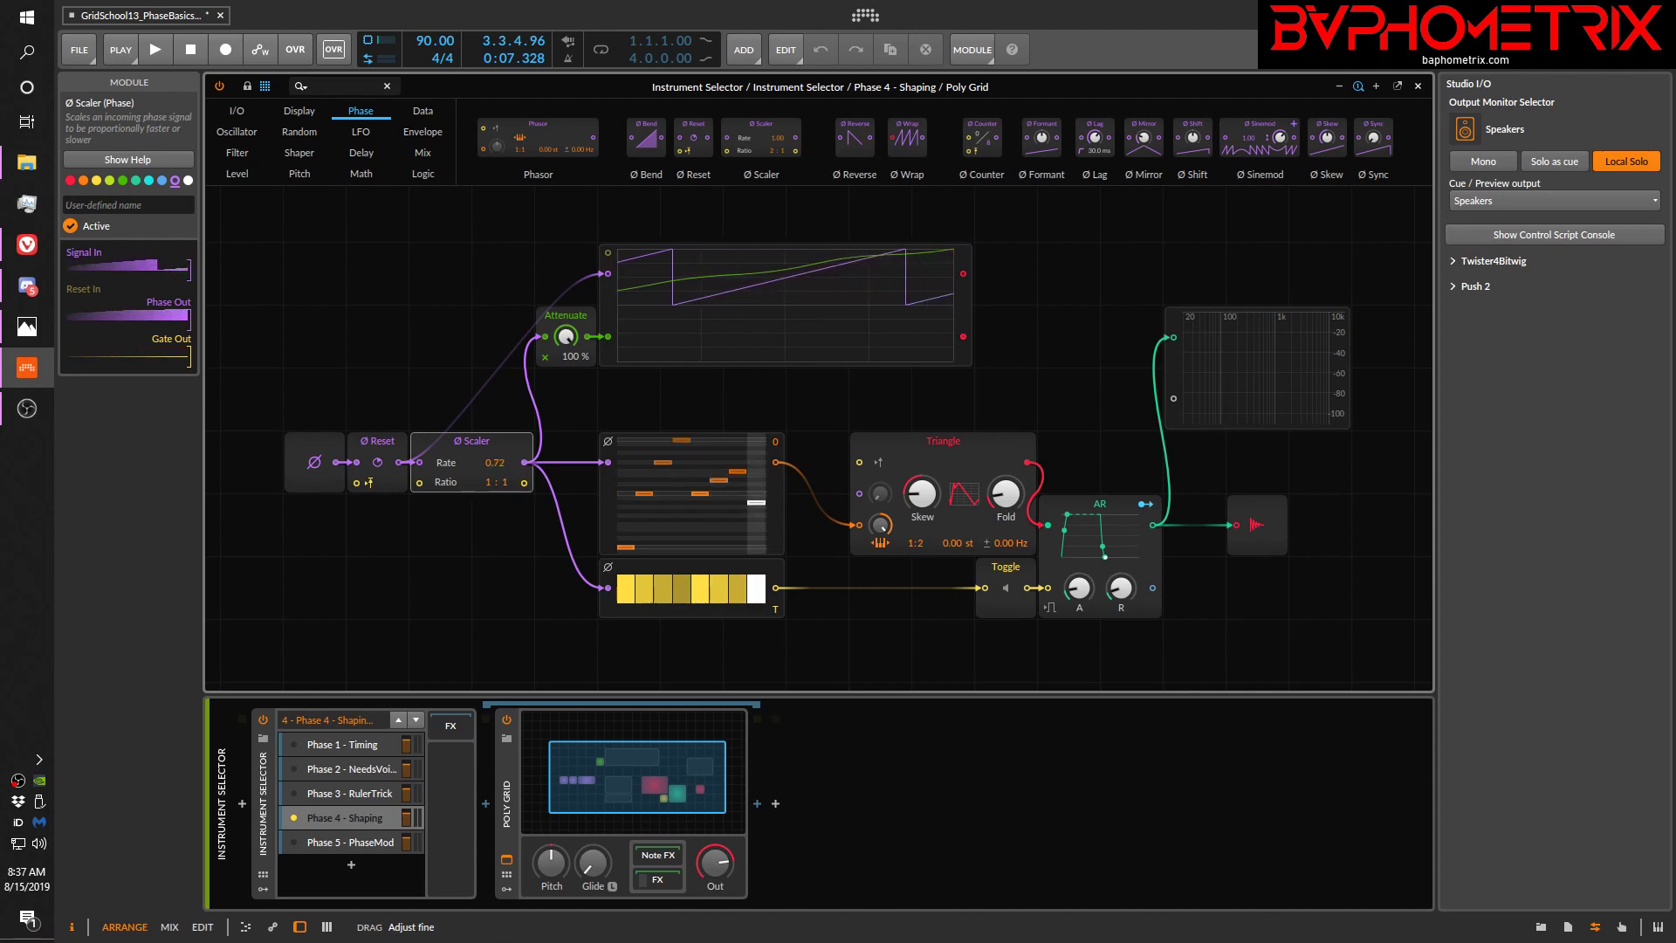
pyautogui.moveTo(495, 462)
pyautogui.mouseDown()
pyautogui.moveTo(495, 428)
pyautogui.moveTo(495, 487)
pyautogui.moveTo(495, 469)
pyautogui.mouseUp()
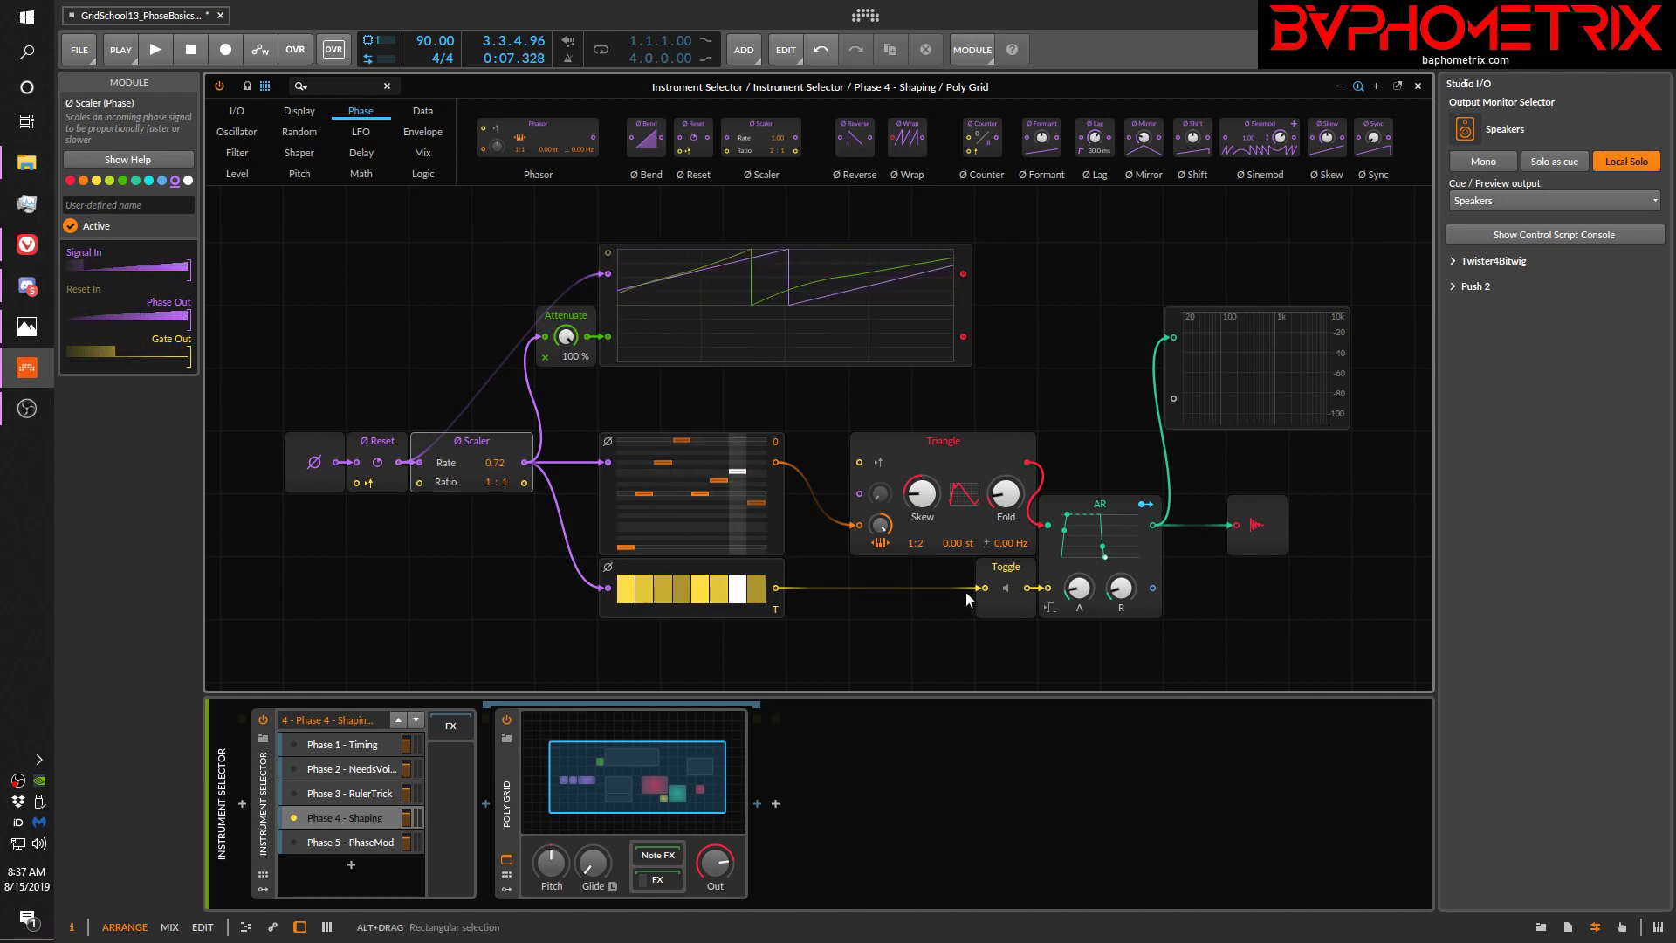
pyautogui.click(1007, 589)
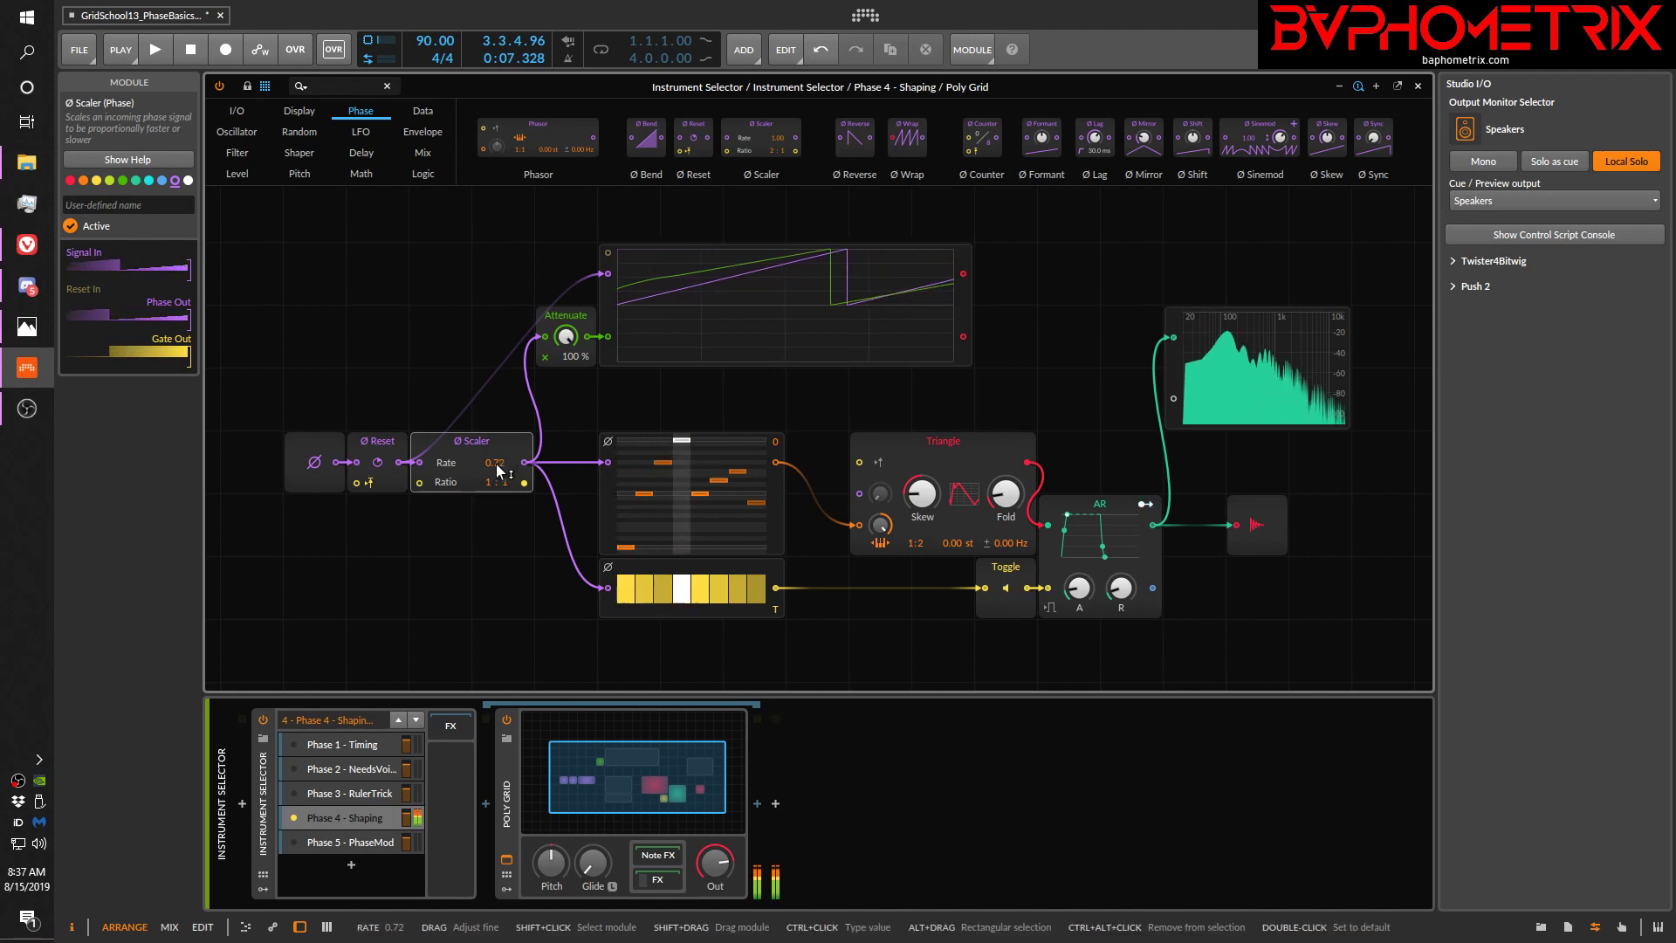
pyautogui.moveTo(495, 462); pyautogui.dragTo(495, 429)
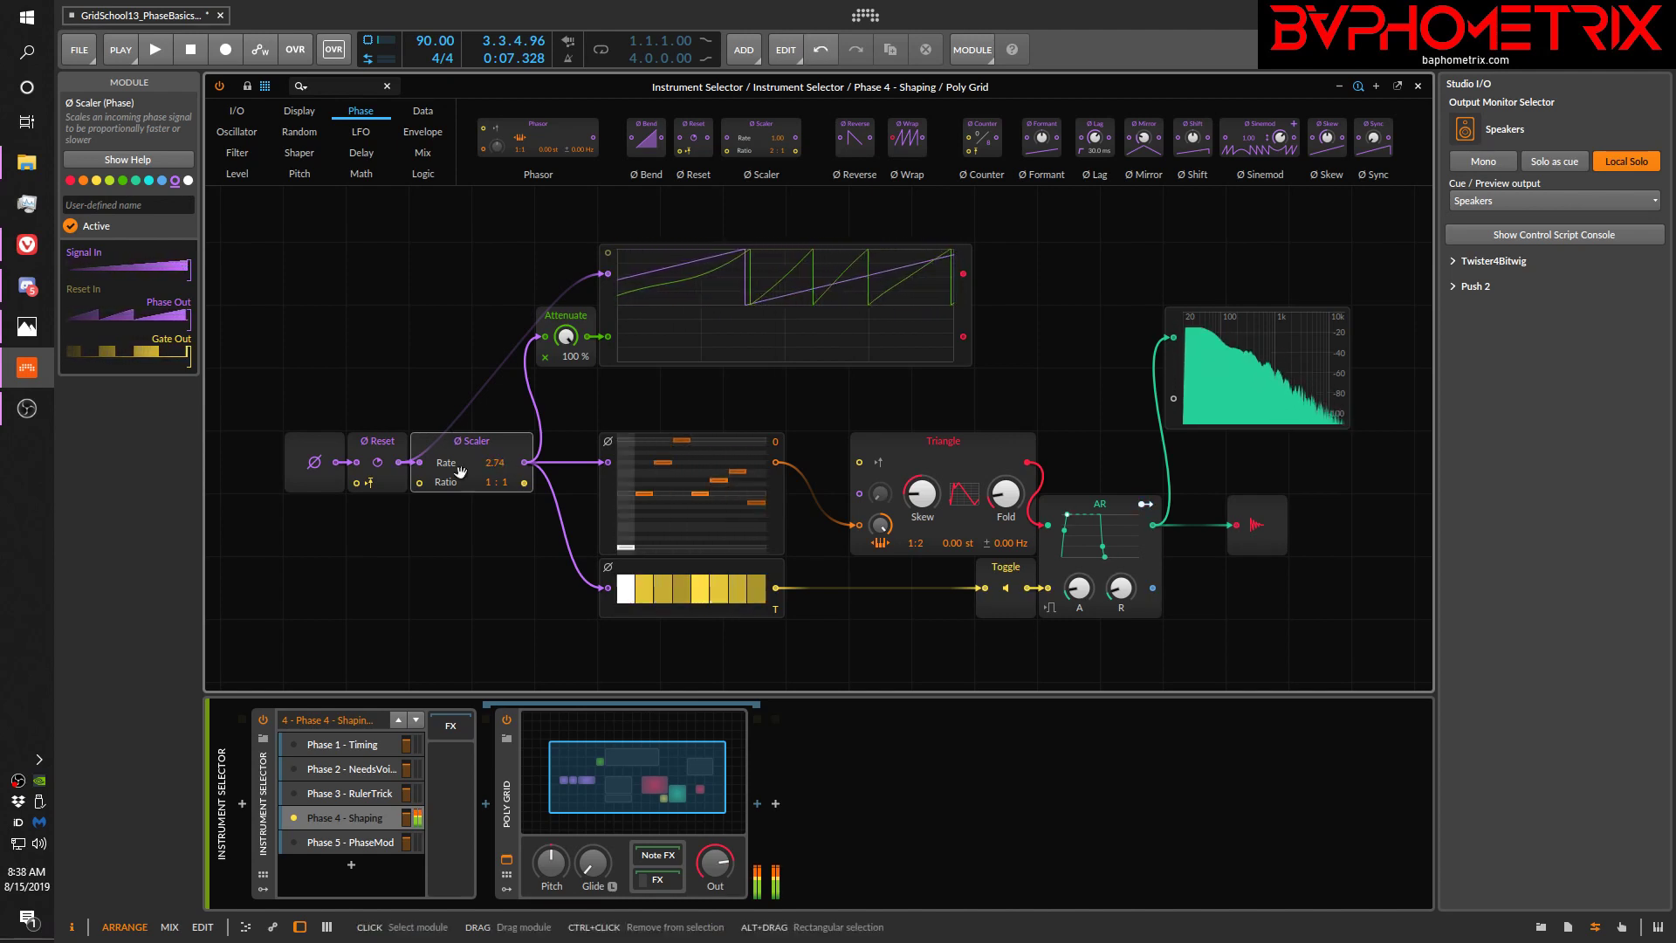
pyautogui.click(1006, 586)
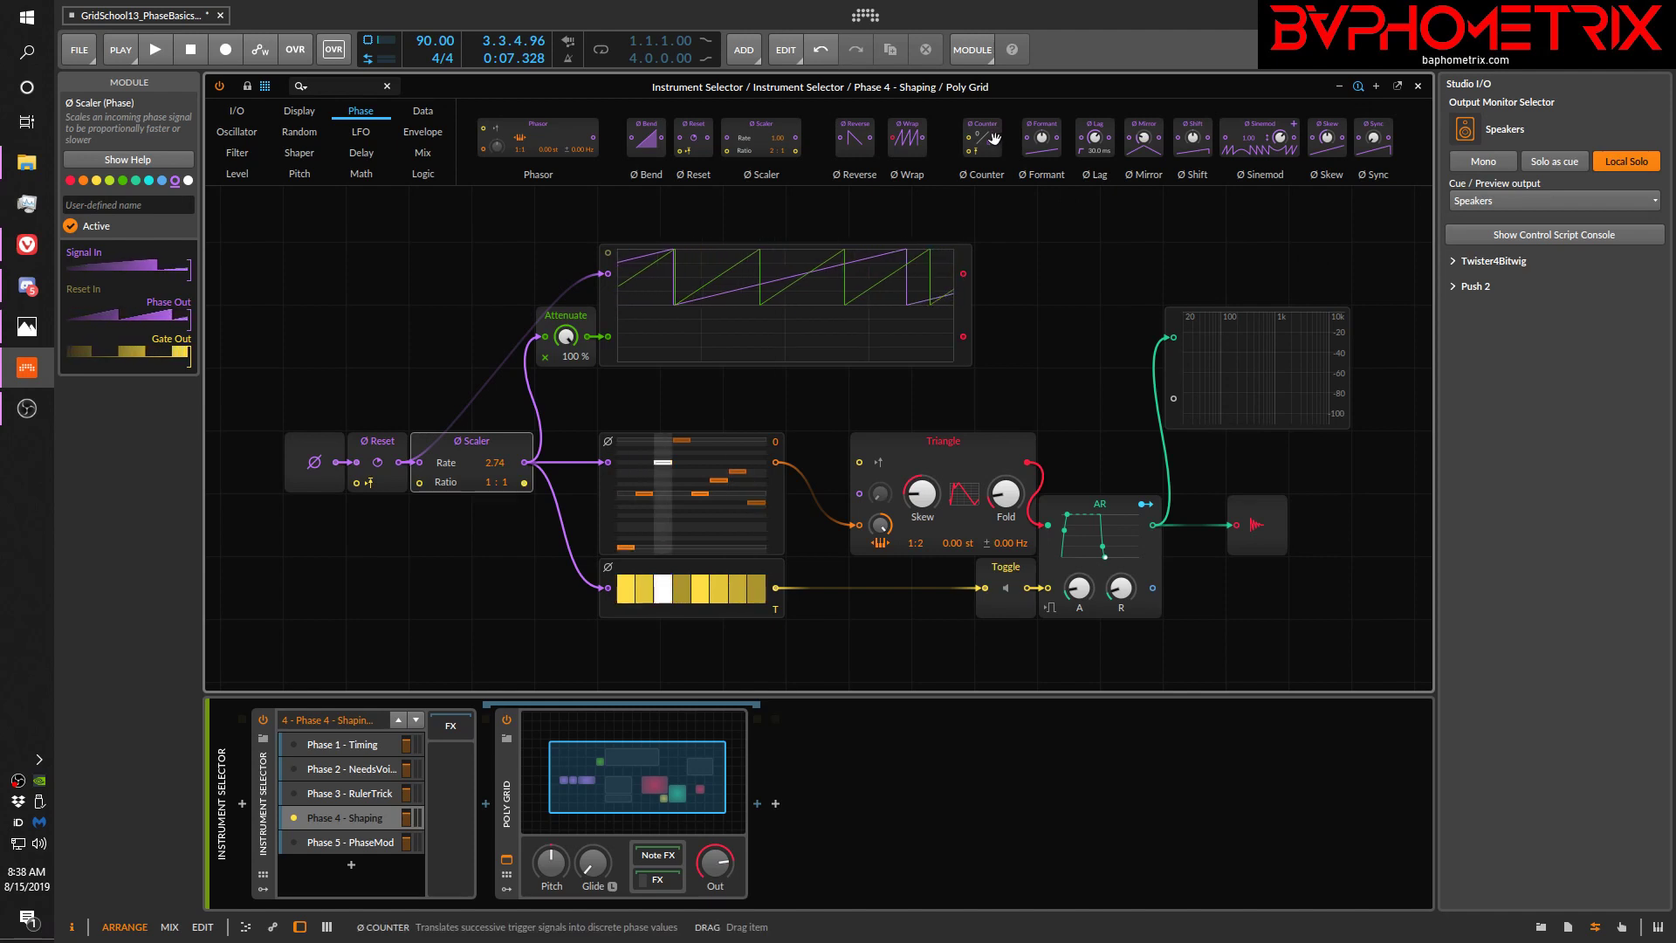
# Step: Place a Ø Counter module above the phase chain, and delete both the Ø Scaler and the Ø Counter
pyautogui.moveTo(987, 144); pyautogui.dragTo(419, 276)
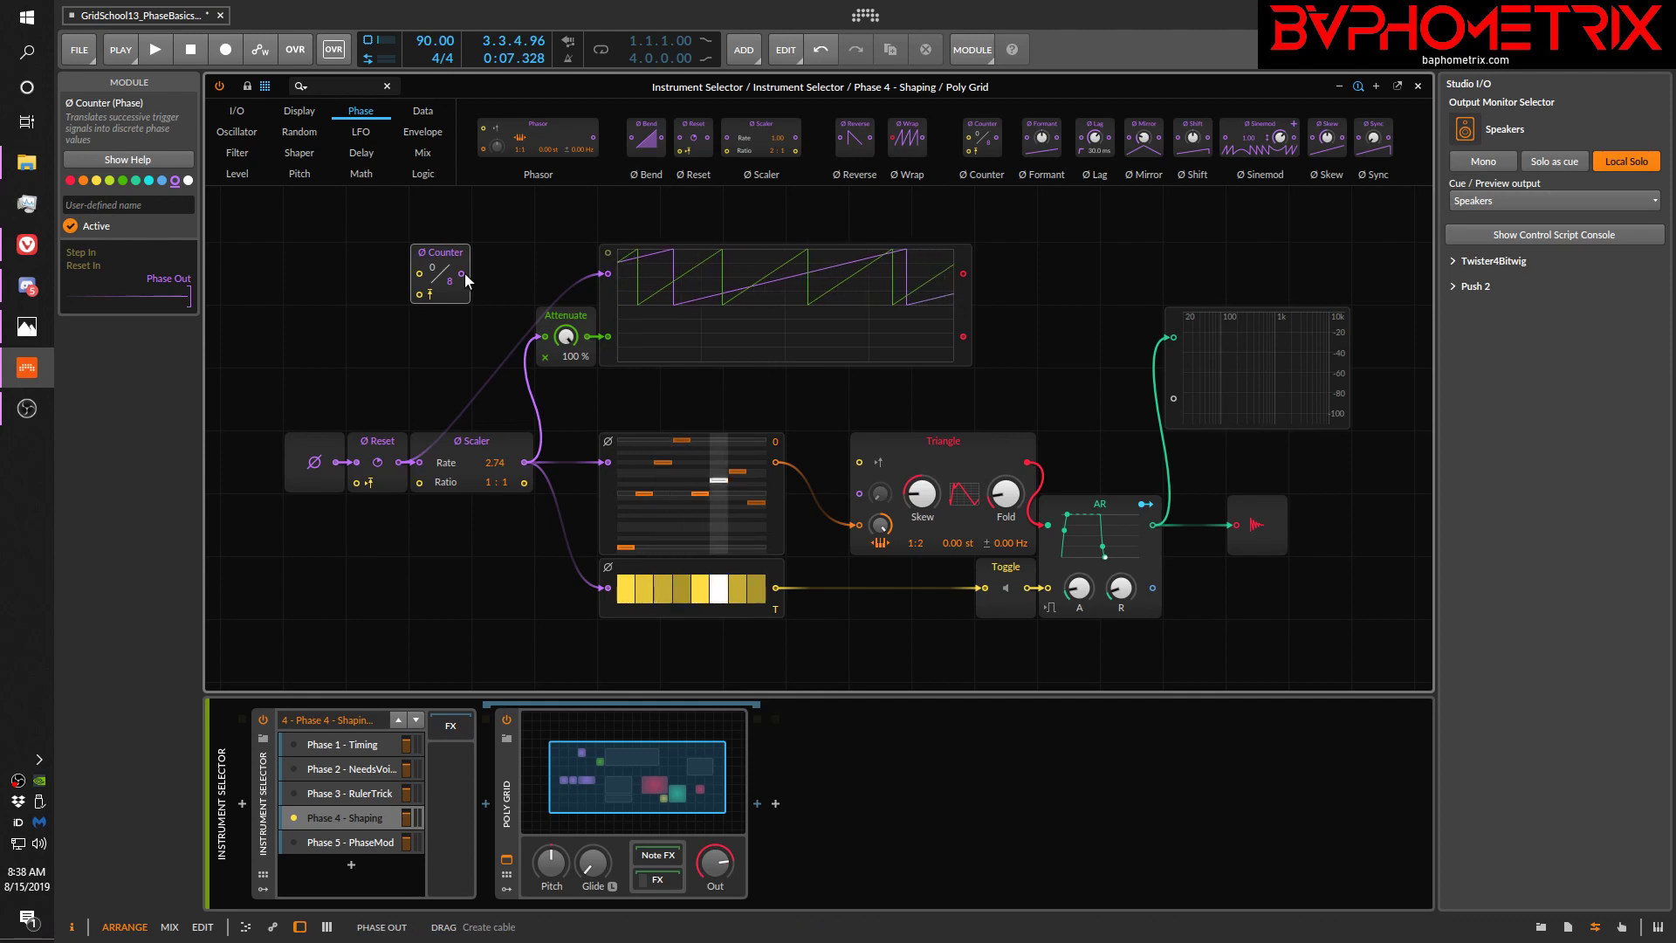
pyautogui.click(458, 439)
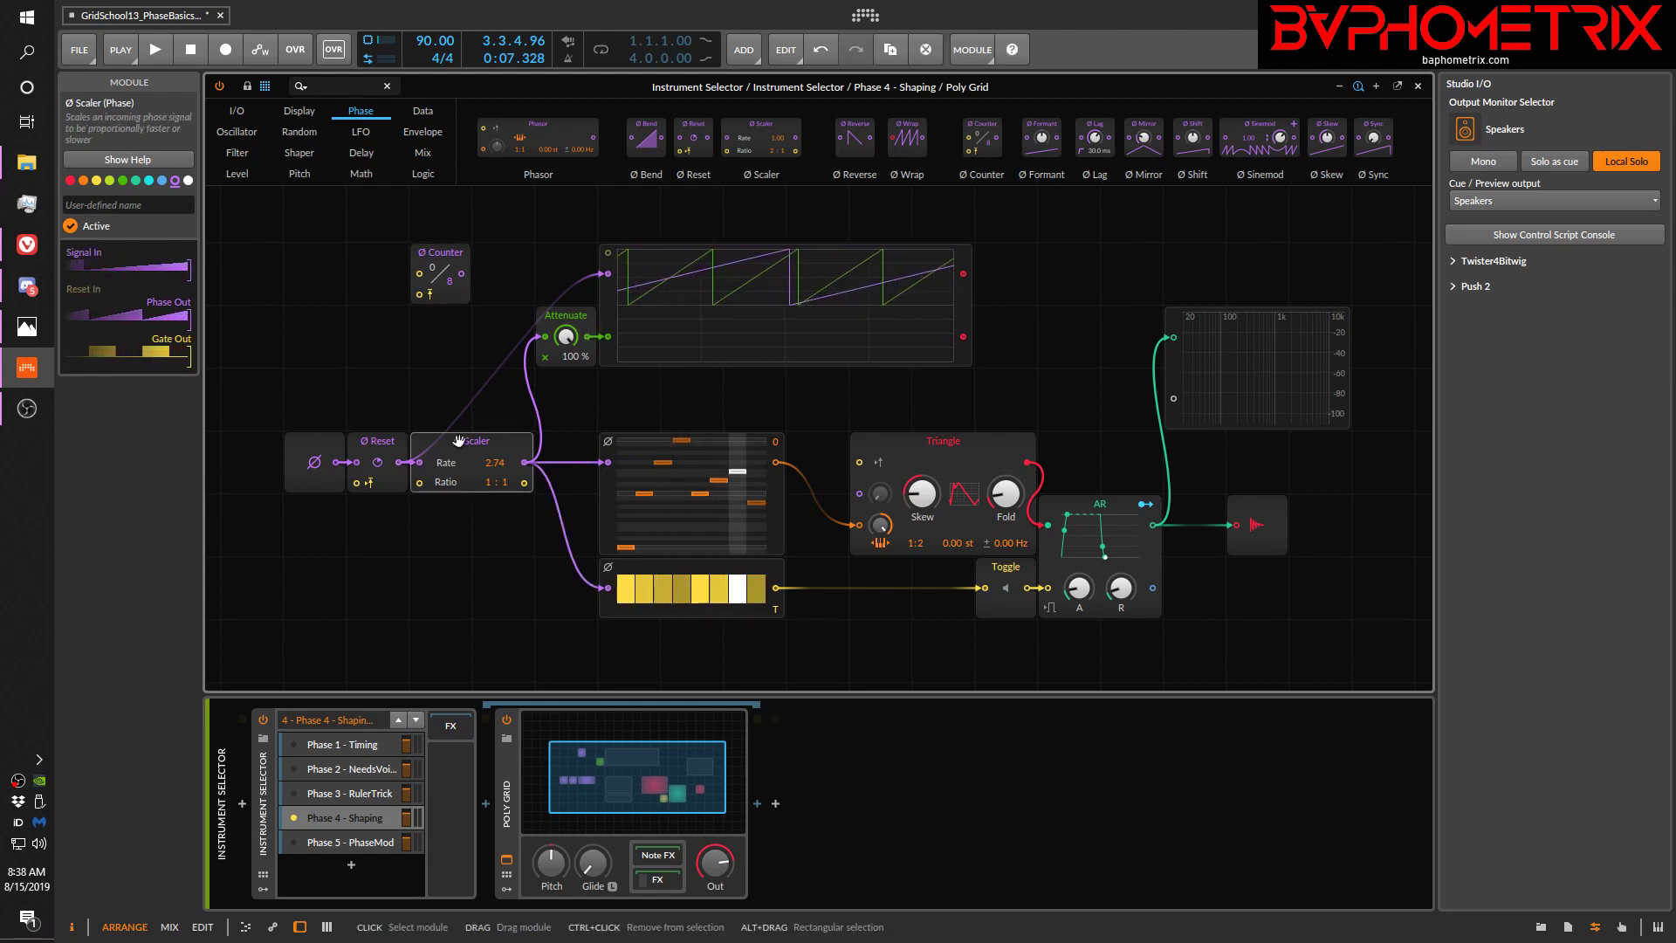
pyautogui.press('Delete')
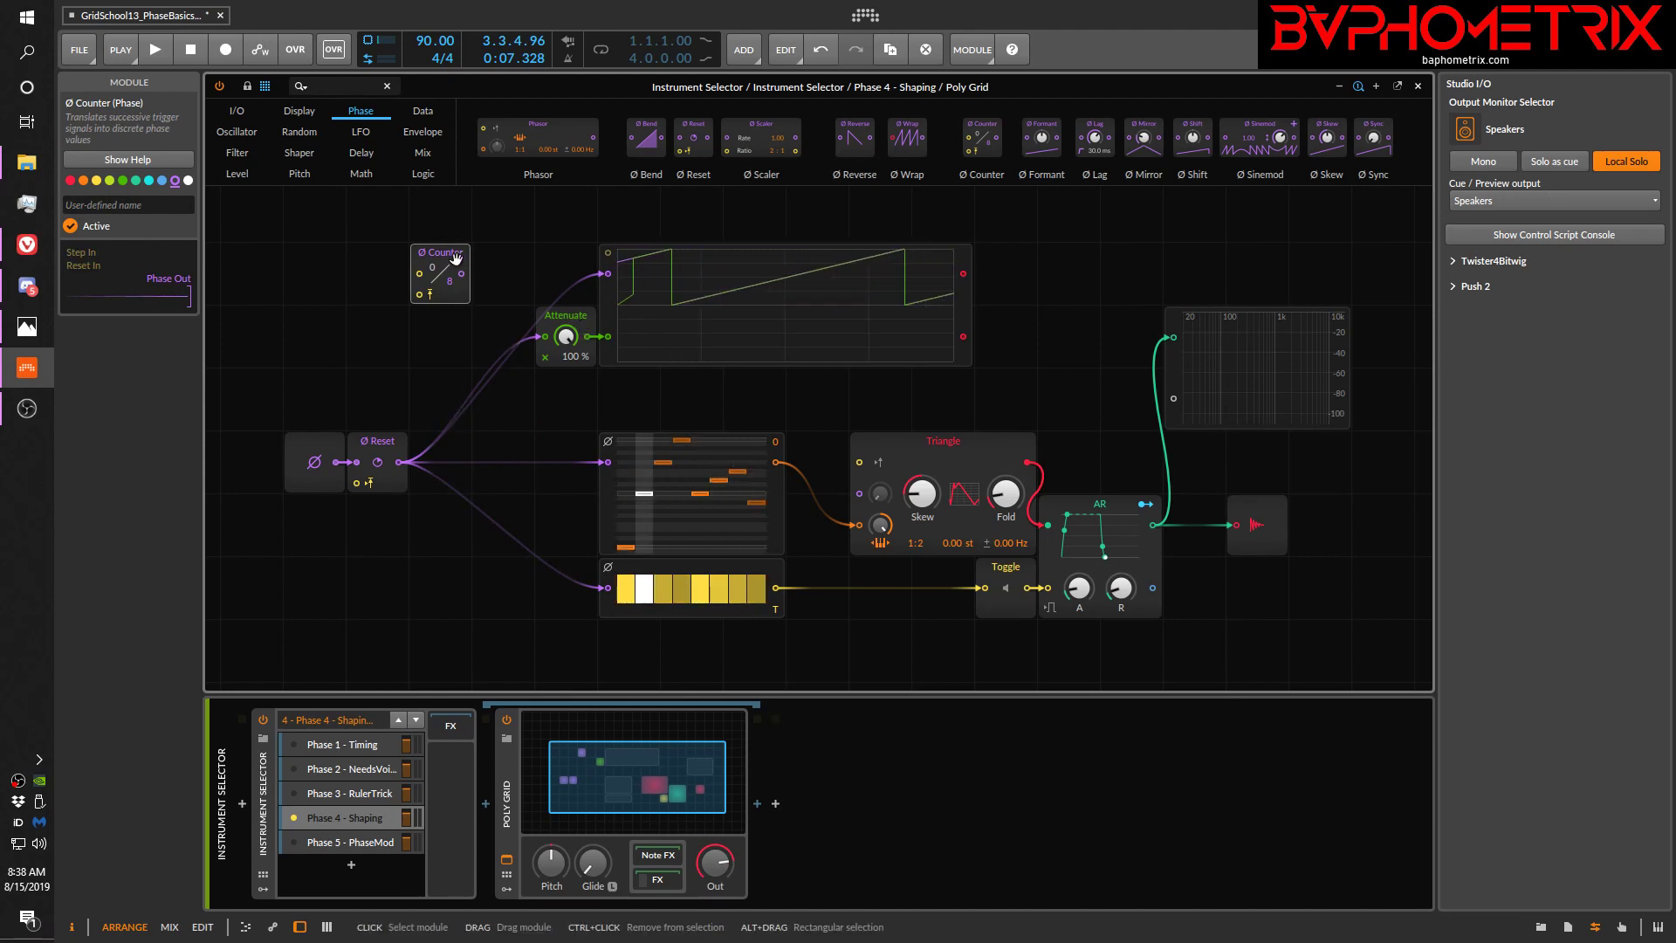
pyautogui.press('Delete')
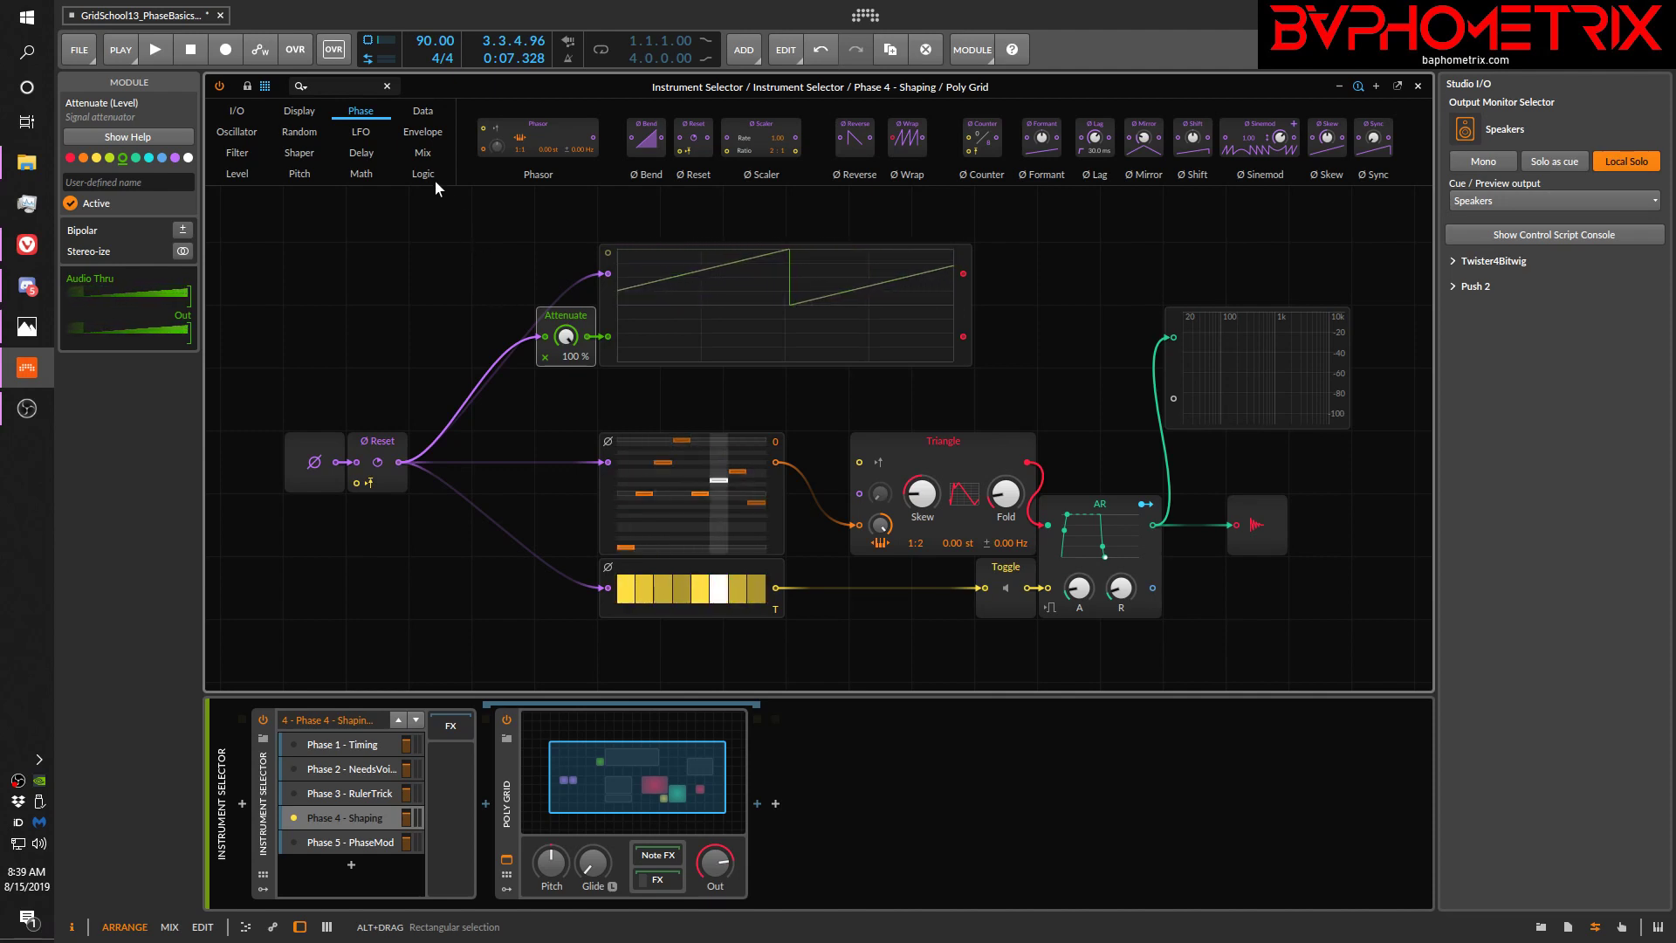
# Step: Open the Poly Grid of the Phase 5 - PhaseMod layer and make that layer the active instrument
pyautogui.click(345, 843)
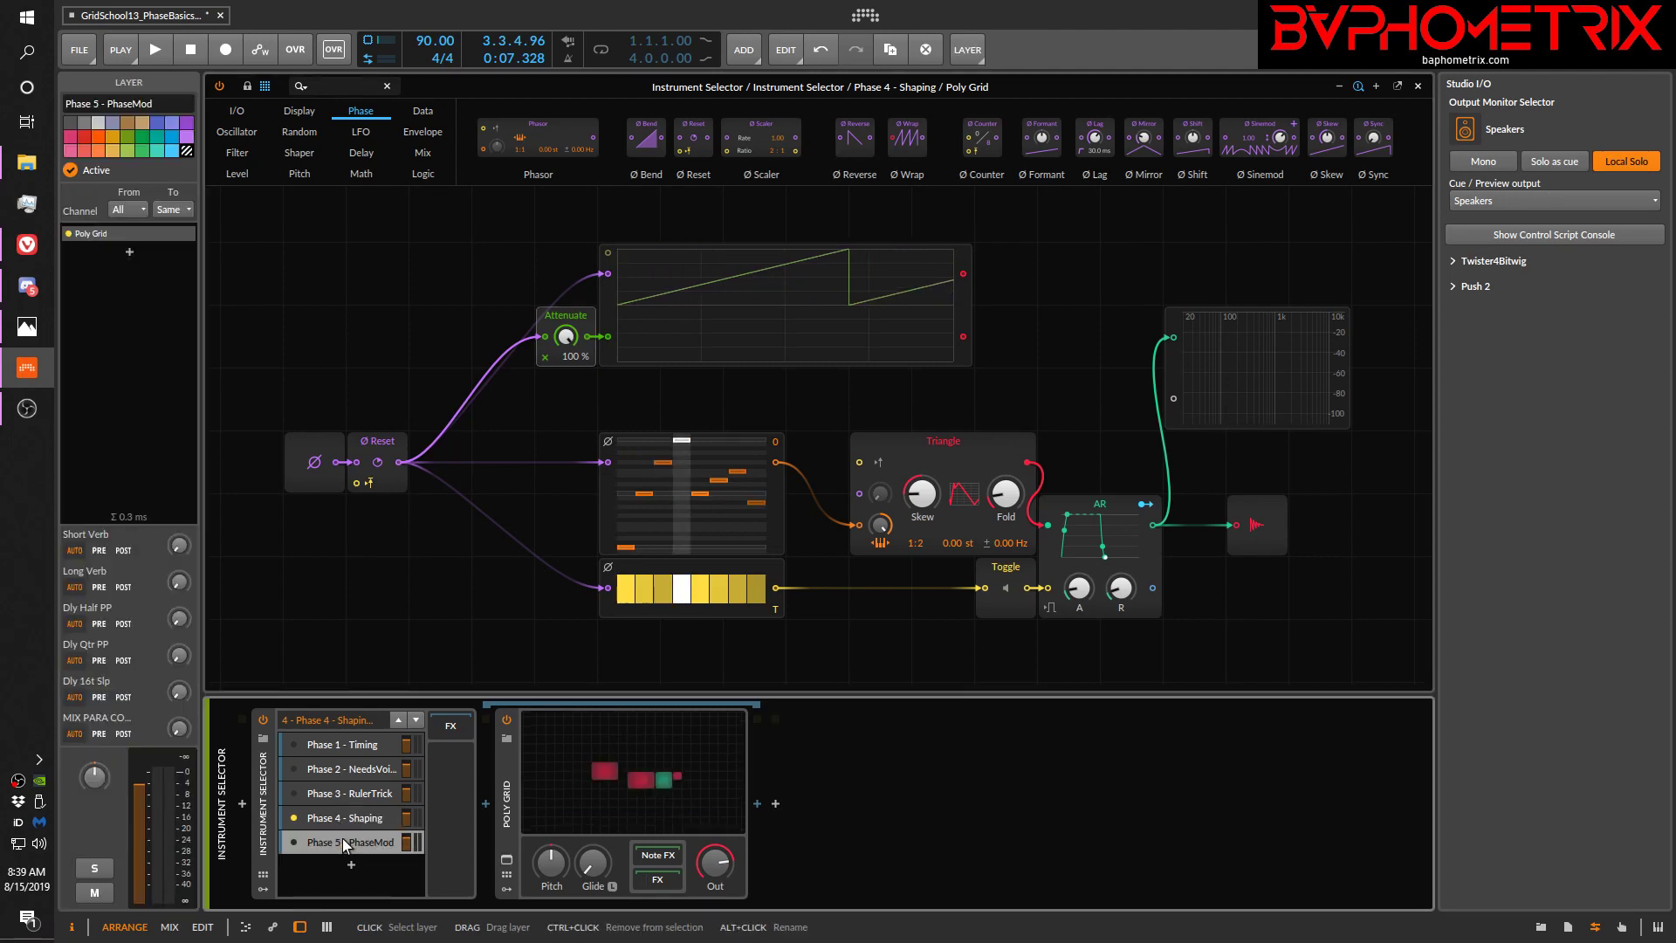
pyautogui.click(678, 761)
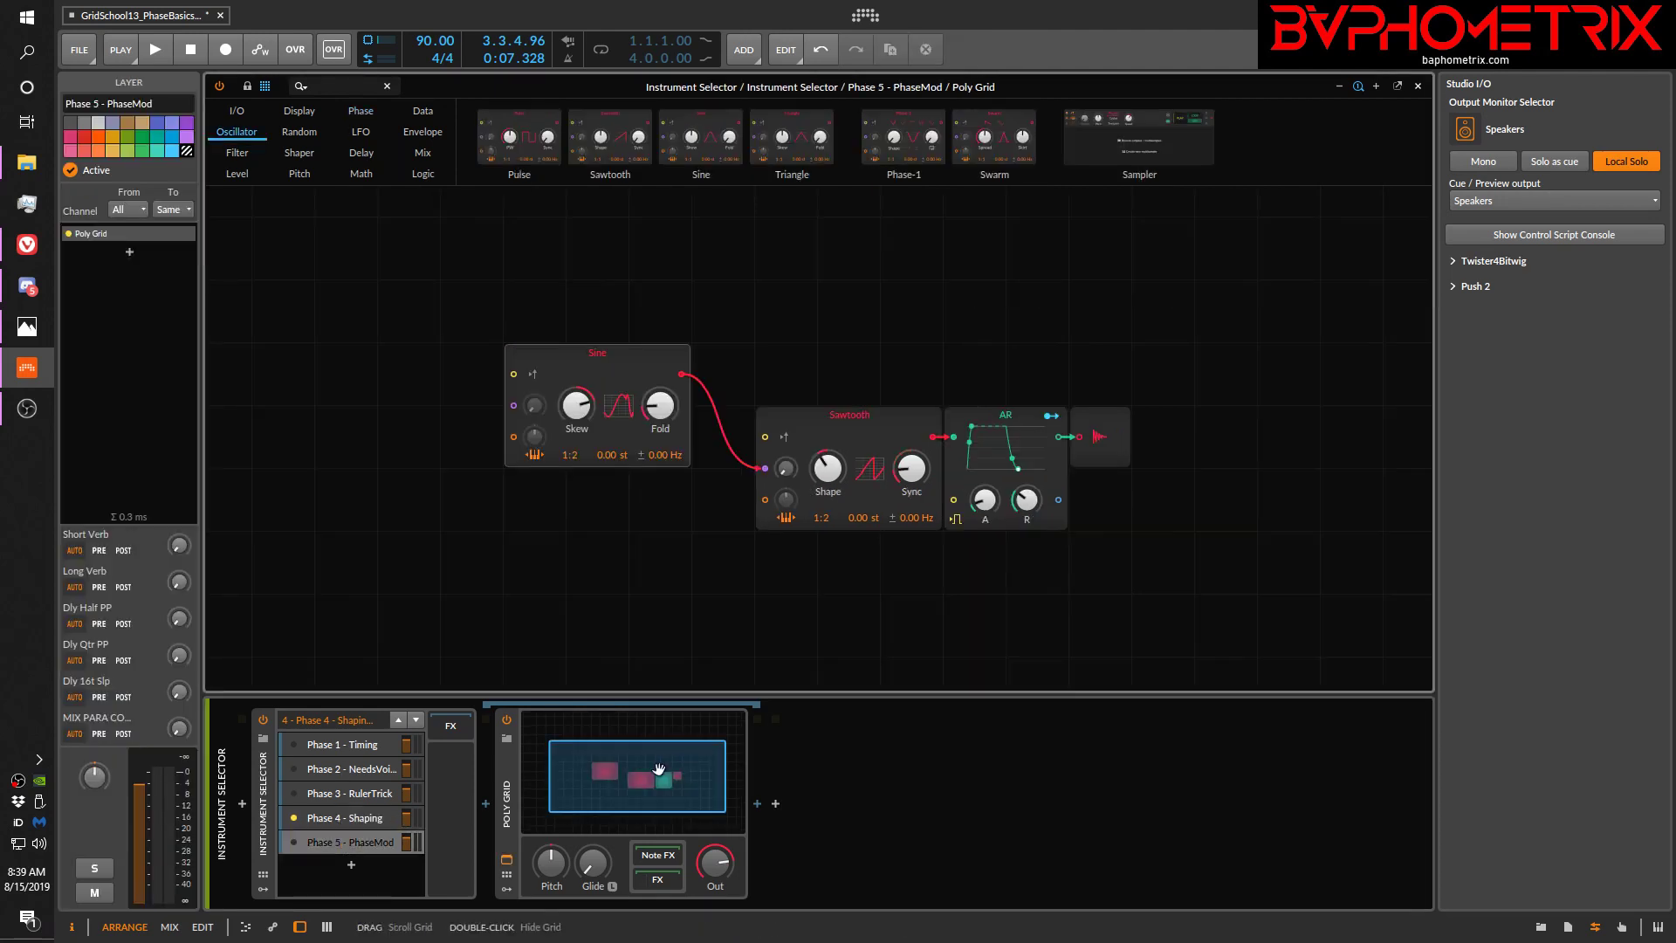
pyautogui.click(293, 842)
# Step: Raise the Sawtooth's phase modulation amount, and vary the modulating Sine with a different Skew and a 1:4 ratio
pyautogui.click(888, 434)
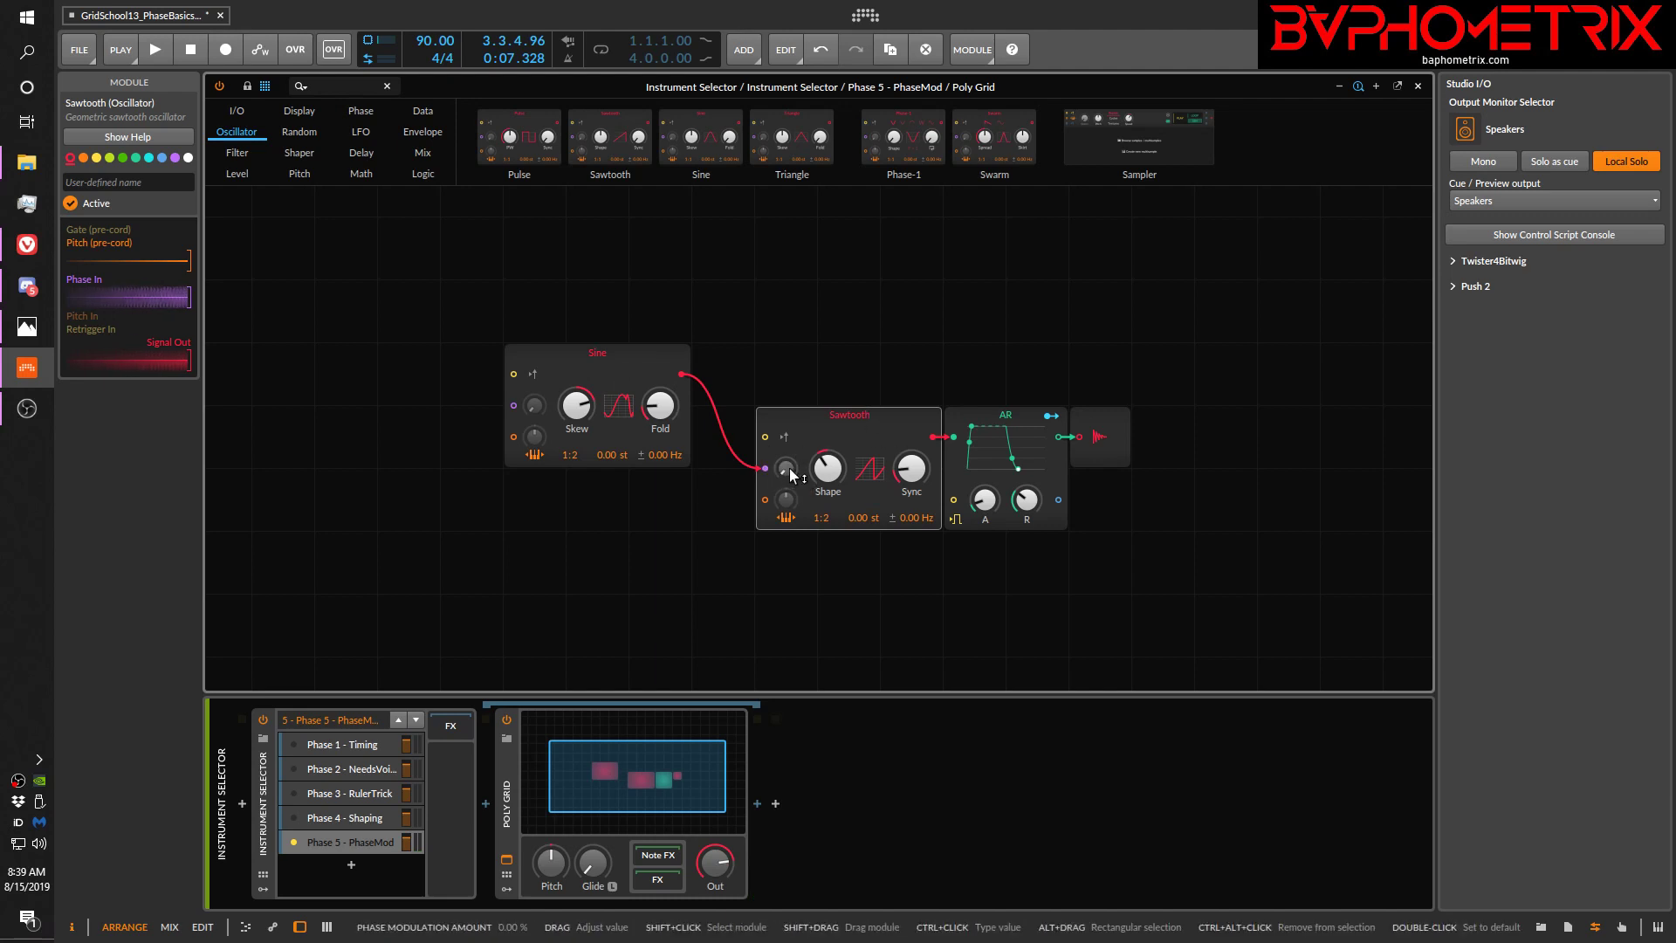
pyautogui.moveTo(789, 468); pyautogui.dragTo(789, 426)
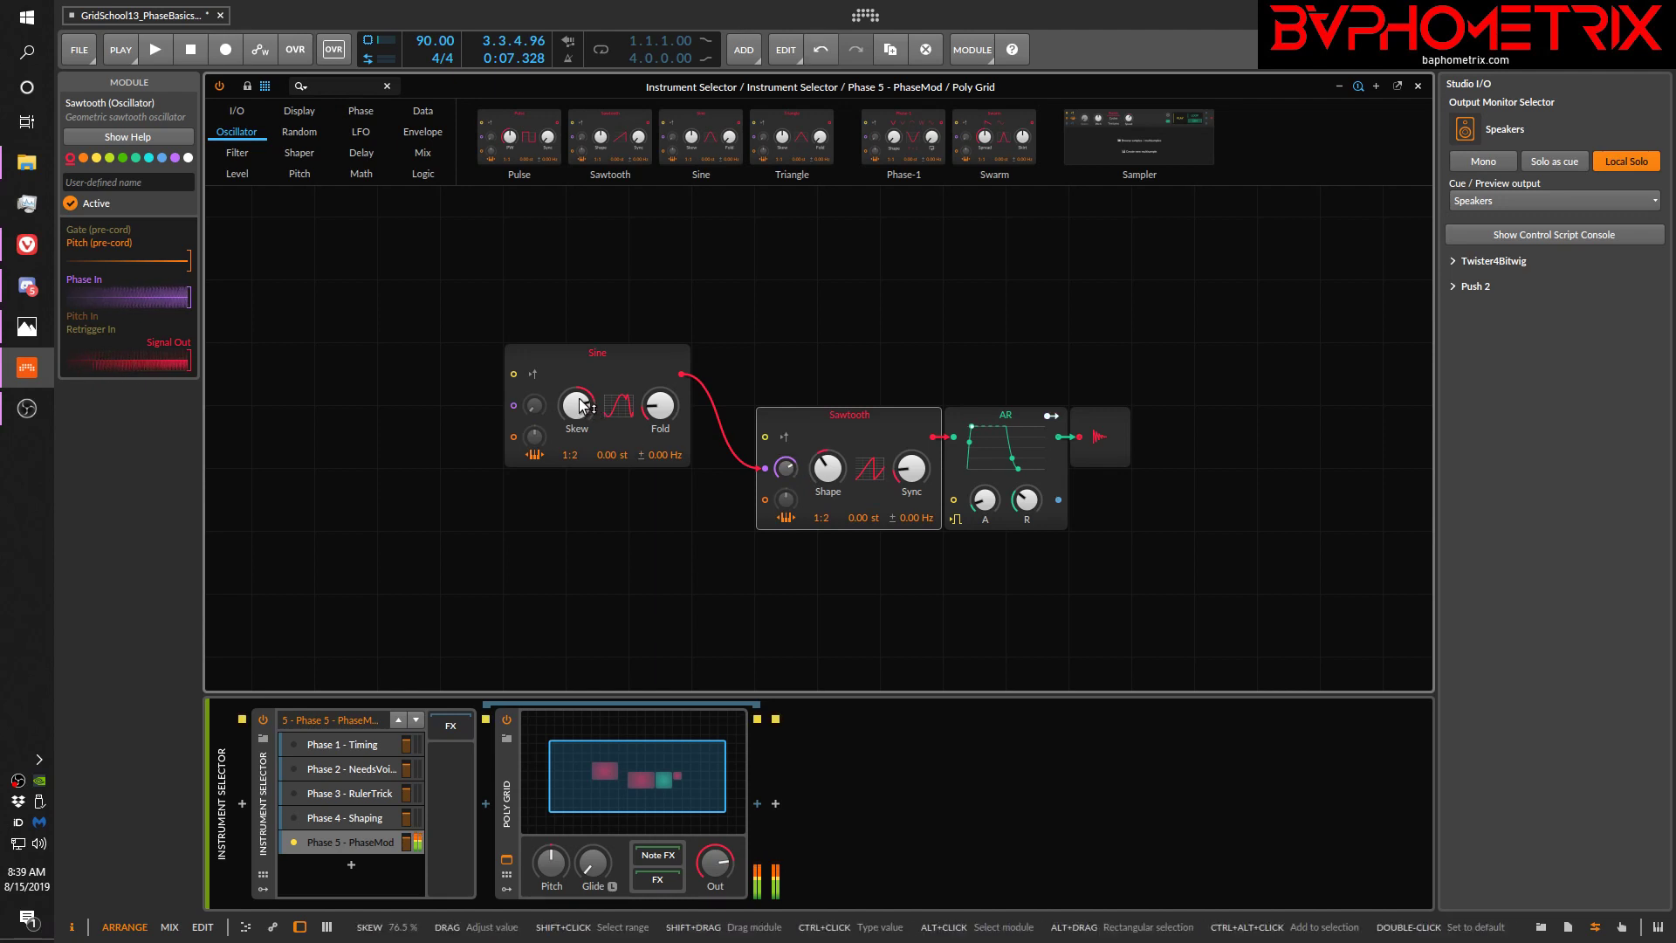
pyautogui.moveTo(576, 404)
pyautogui.mouseDown()
pyautogui.moveTo(577, 384)
pyautogui.moveTo(576, 415)
pyautogui.moveTo(661, 389)
pyautogui.moveTo(591, 376)
pyautogui.mouseUp()
pyautogui.click(571, 438)
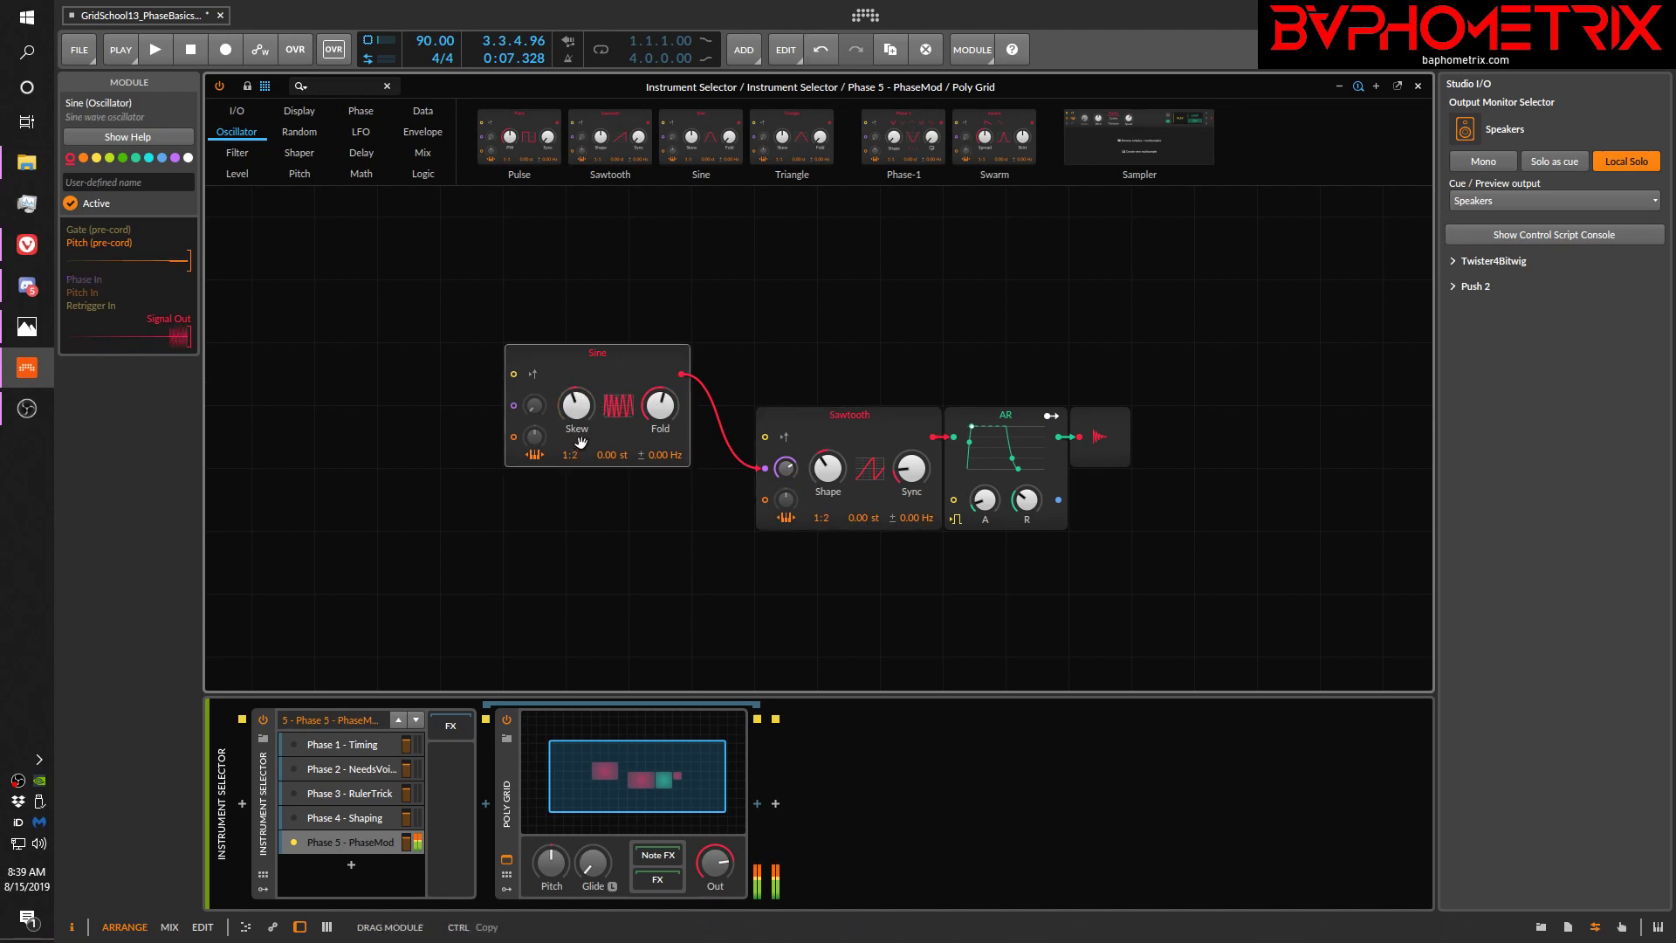
pyautogui.moveTo(578, 452); pyautogui.dragTo(576, 395)
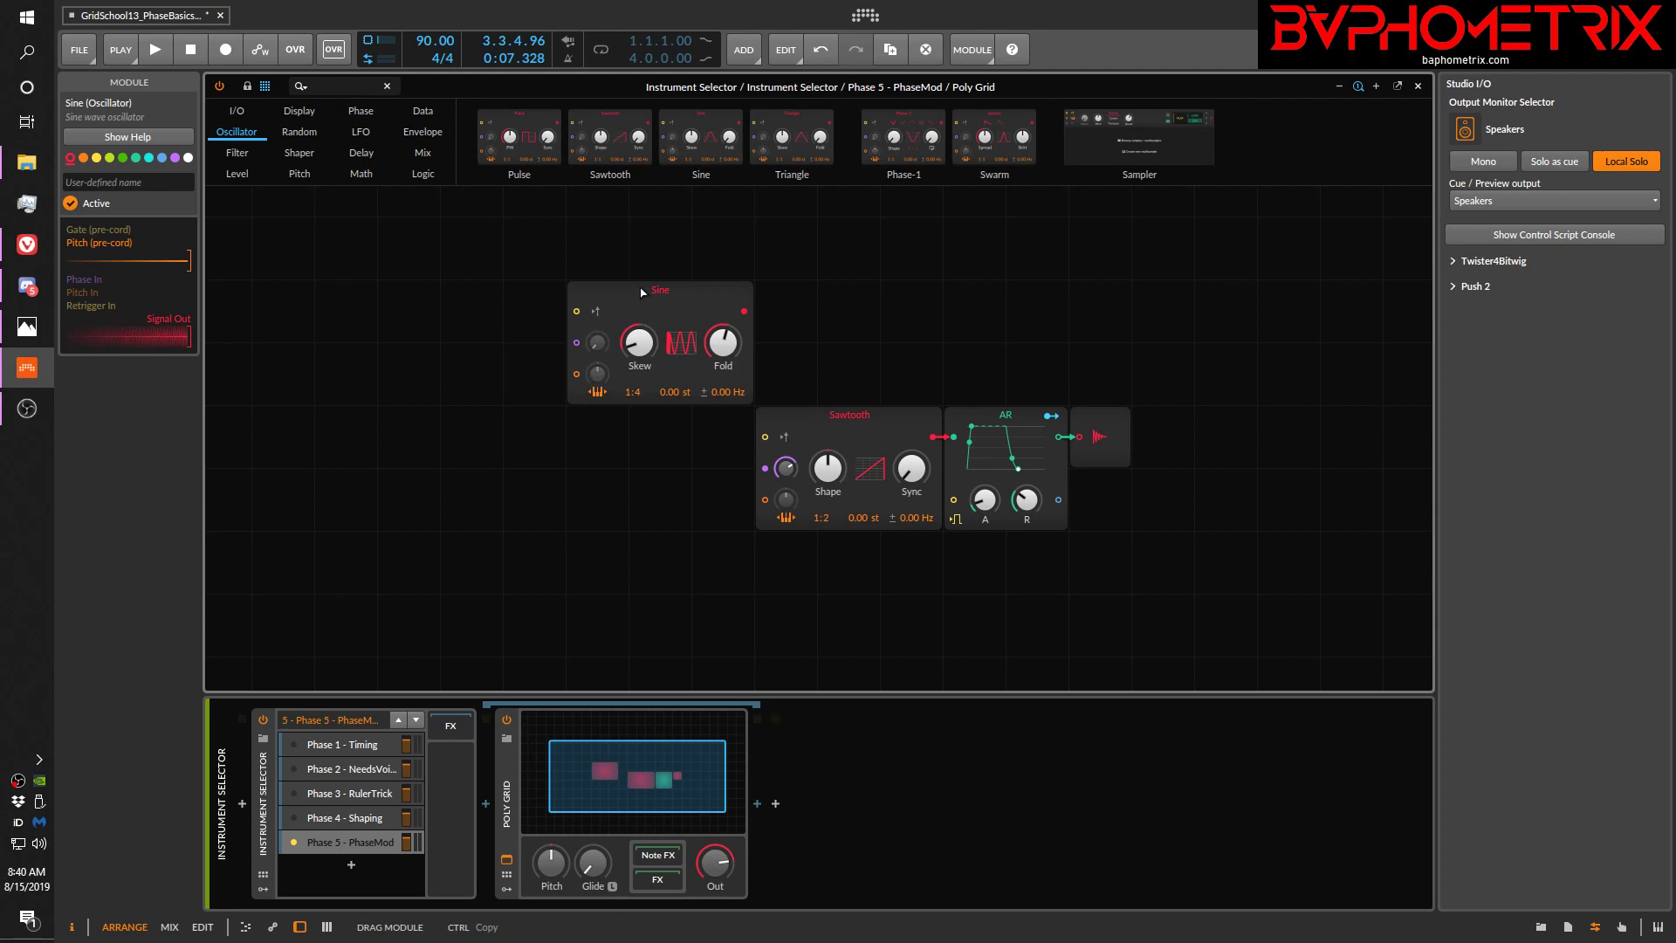
# Step: Move the Sine module farther up, connect its output to the Sawtooth's phase input, and remove that cable
pyautogui.moveTo(643, 292); pyautogui.dragTo(642, 229)
pyautogui.moveTo(744, 249); pyautogui.dragTo(766, 469)
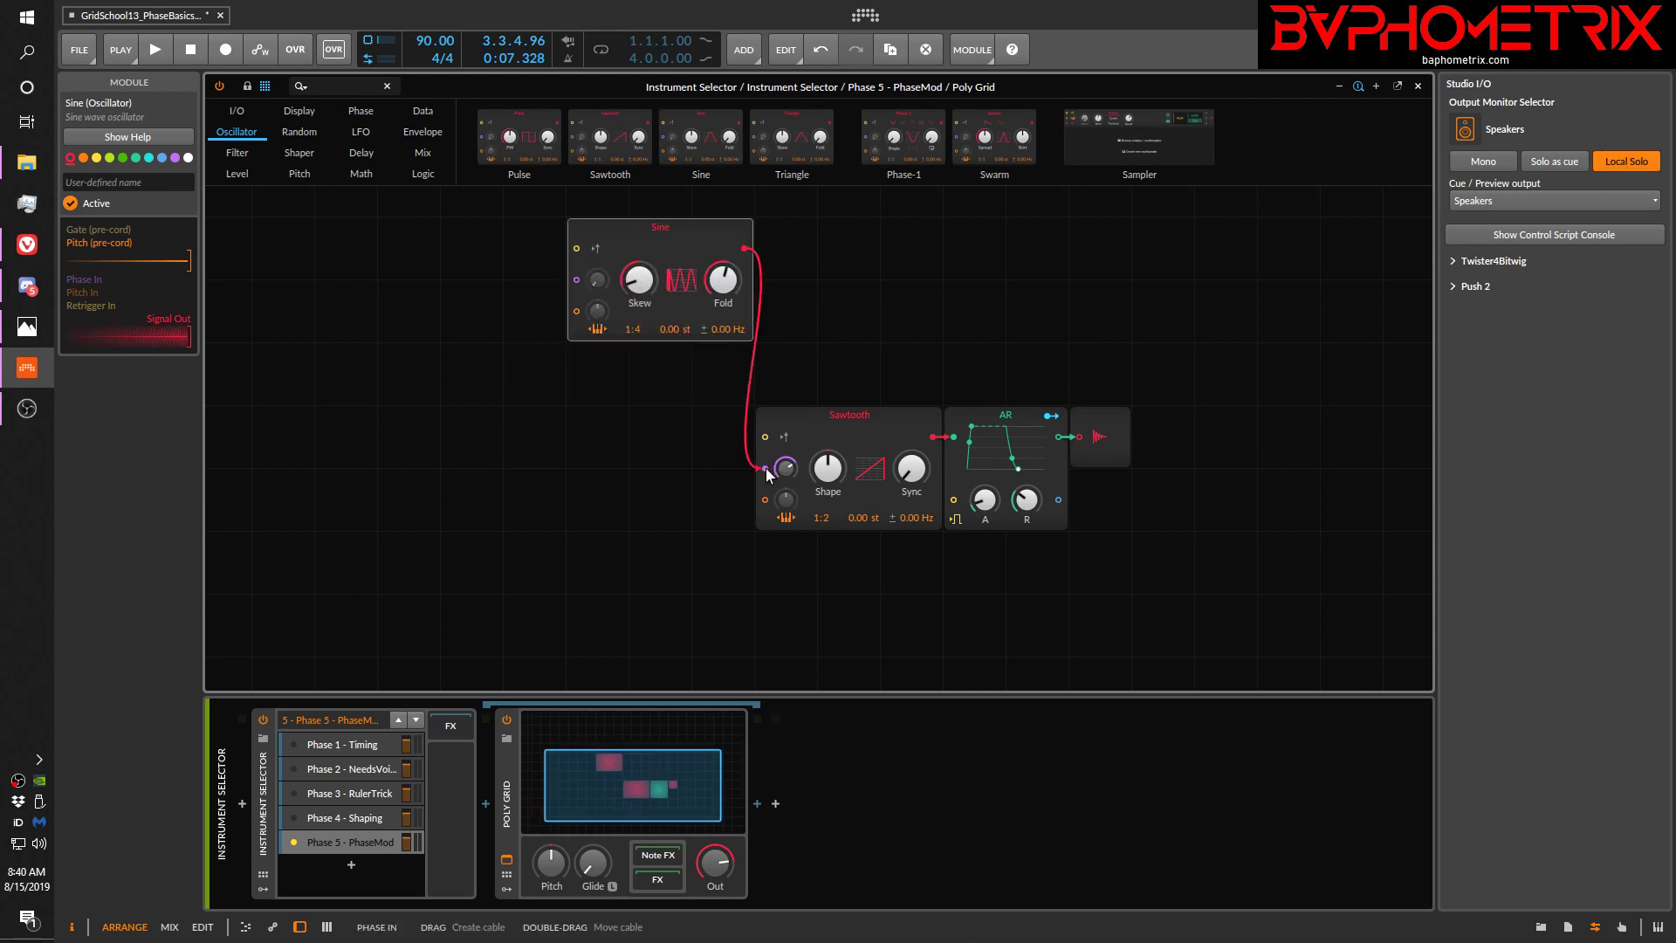
pyautogui.keyDown('alt'); pyautogui.click(766, 468); pyautogui.keyUp('alt')
# Step: Patch a Phase In module into the Sawtooth's phase input, and sweep the phase modulation amount down to 0.01 % and back up
pyautogui.click(361, 111)
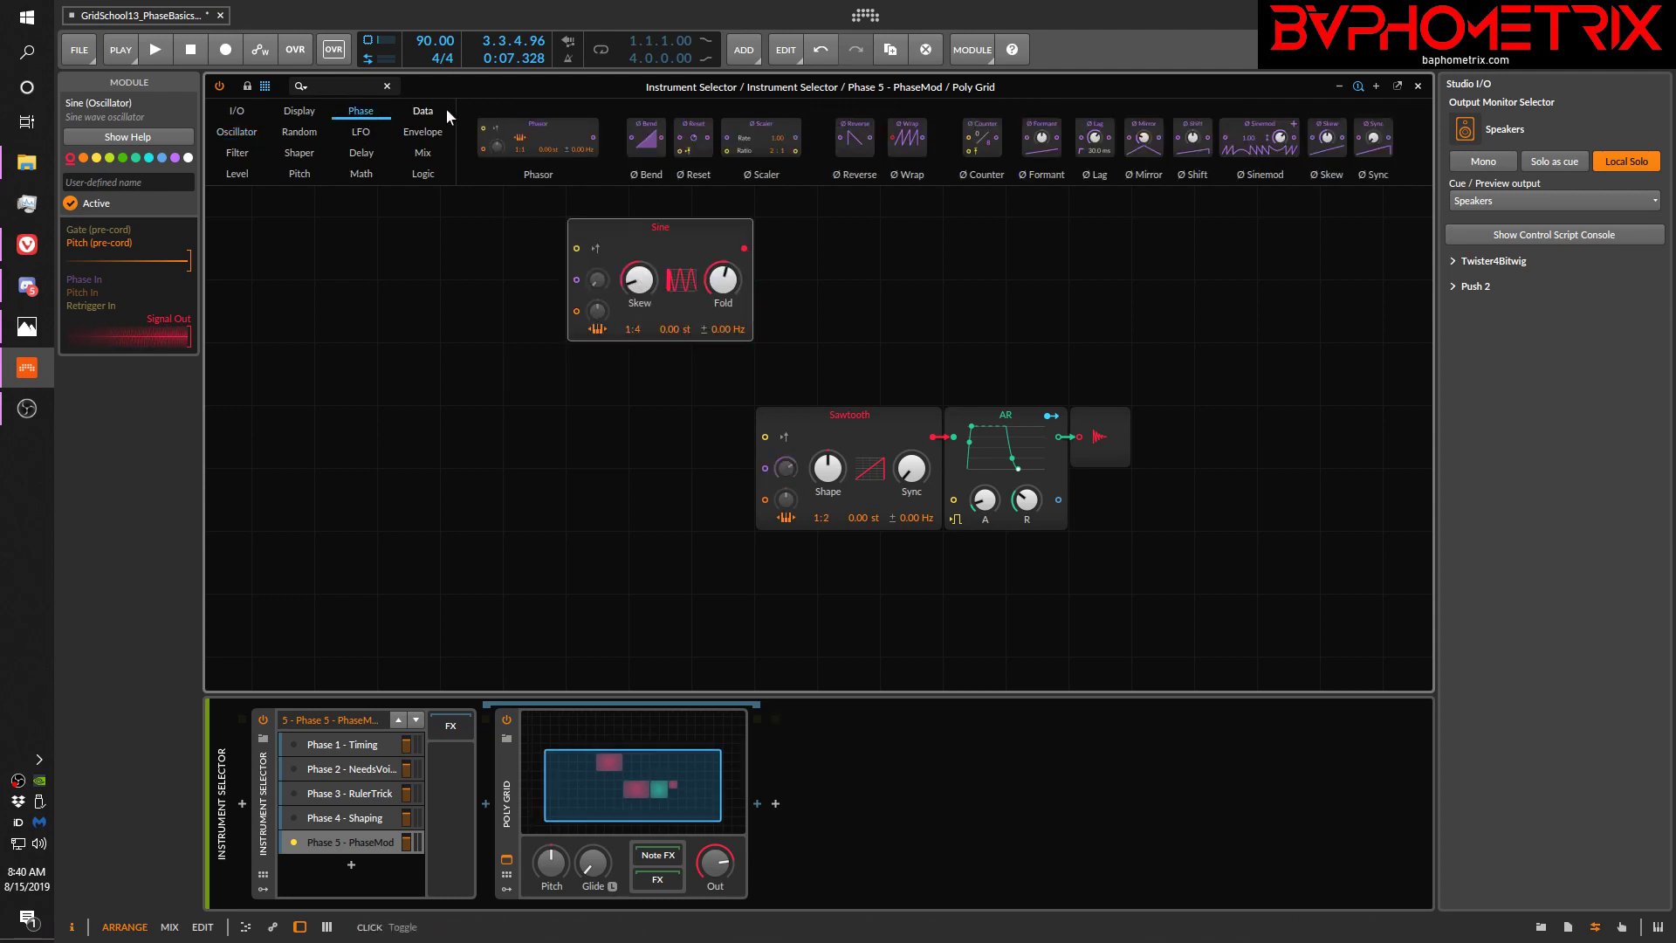
pyautogui.click(236, 108)
pyautogui.moveTo(594, 137); pyautogui.dragTo(786, 376)
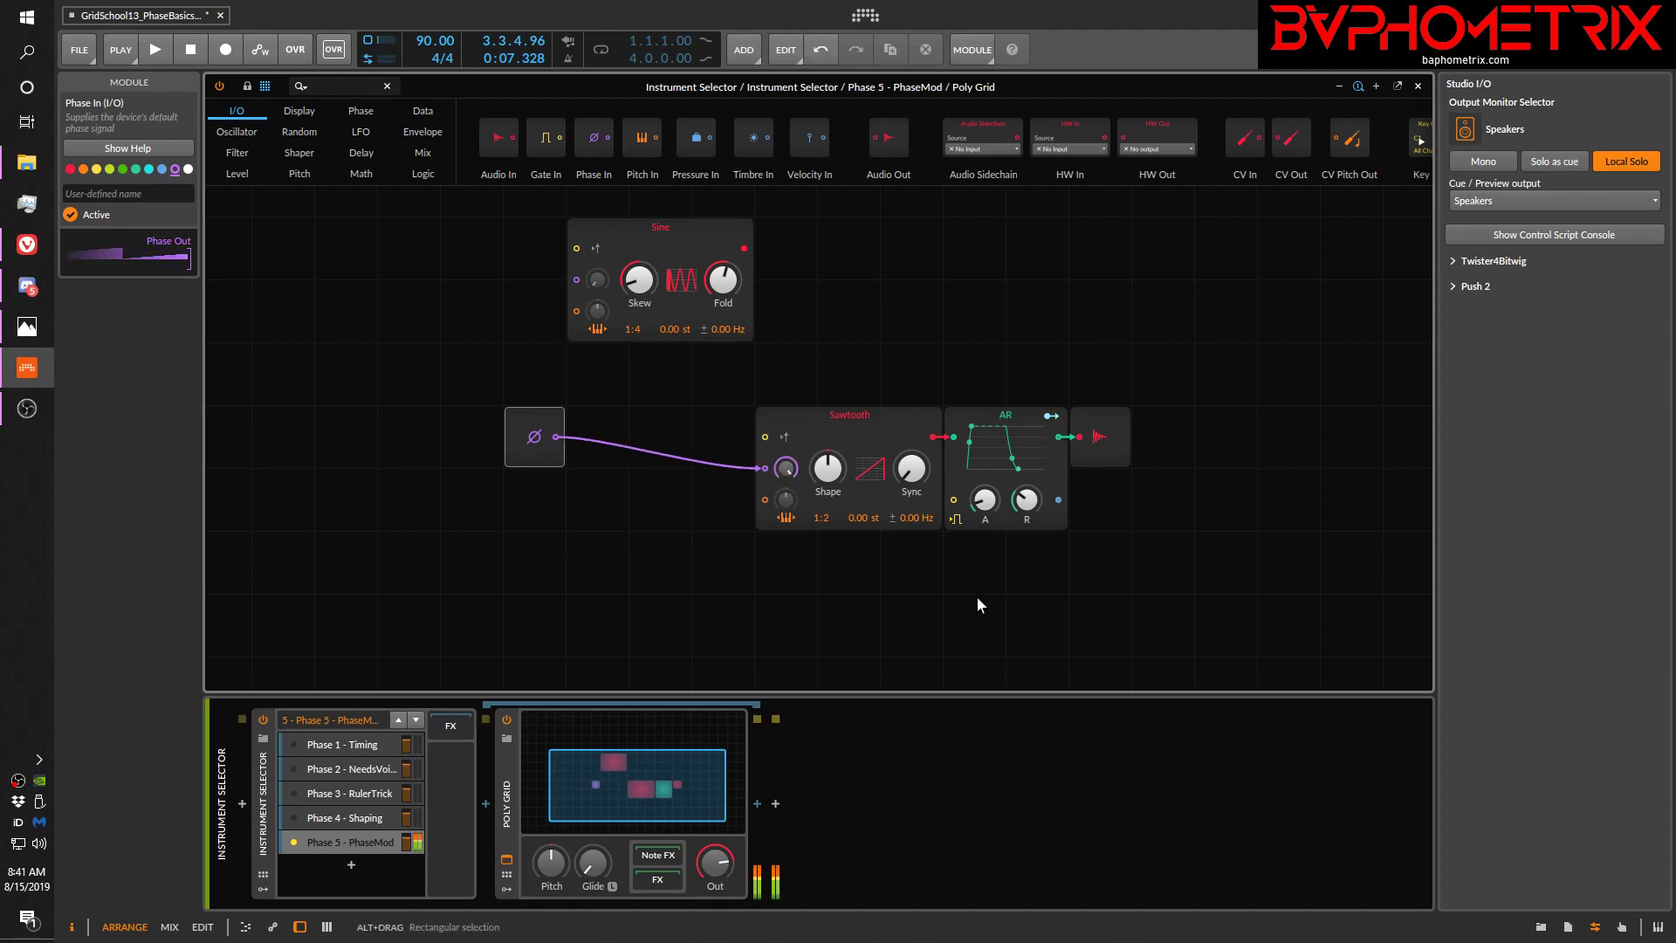
pyautogui.moveTo(788, 468); pyautogui.dragTo(788, 542)
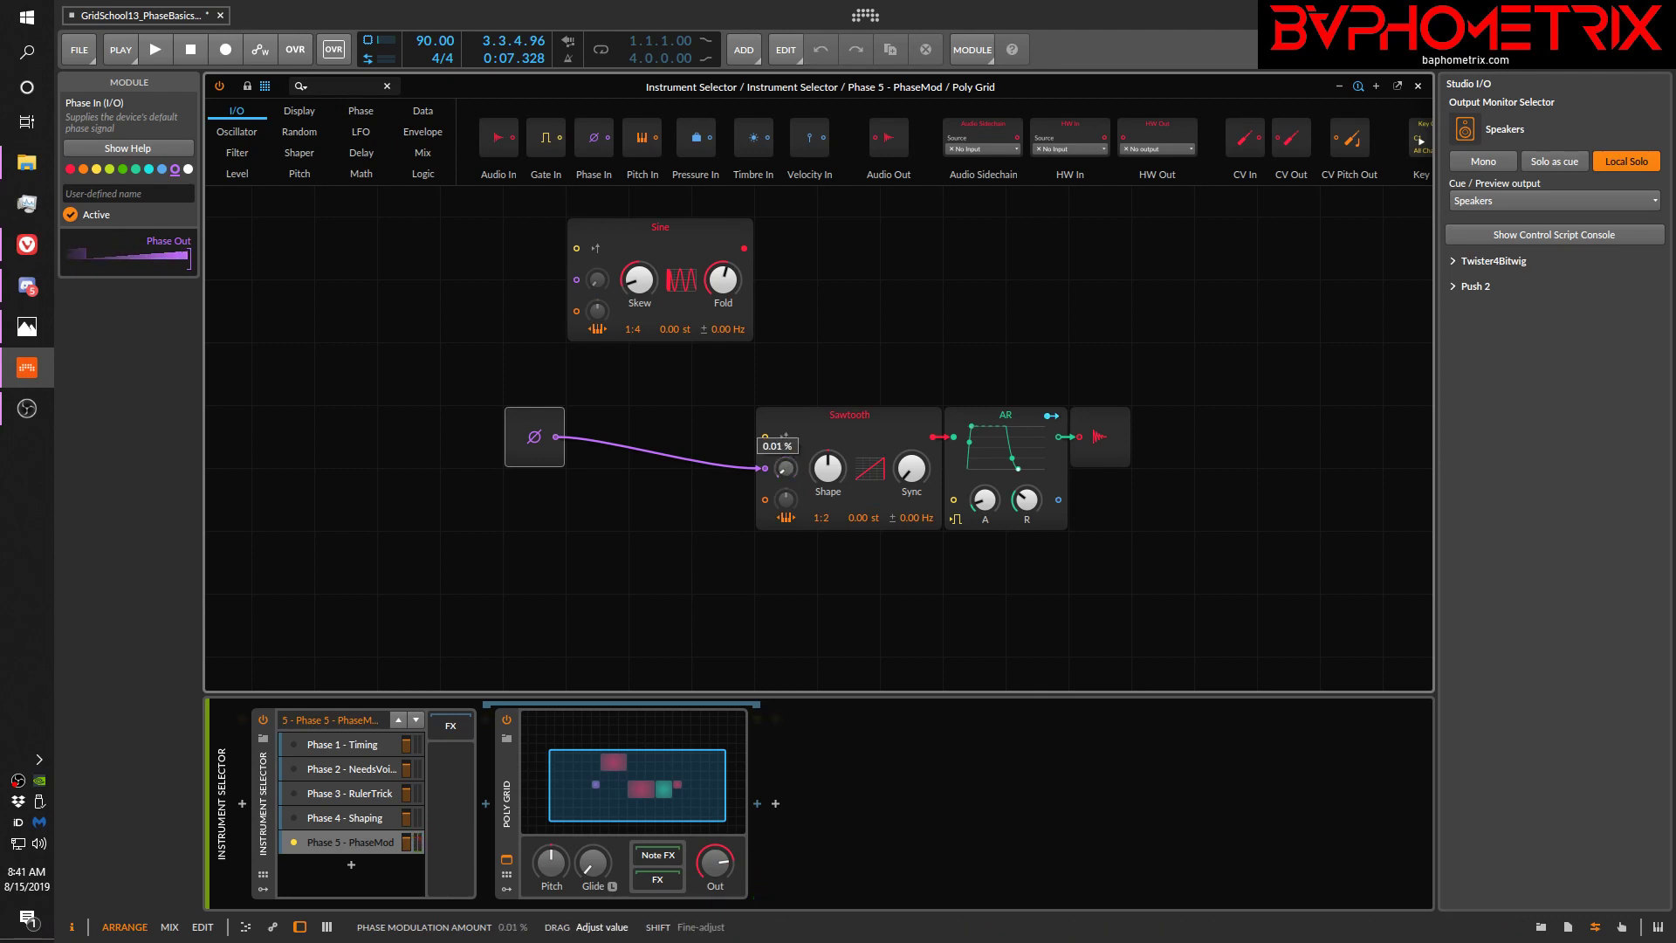
pyautogui.moveTo(787, 468); pyautogui.dragTo(857, 381)
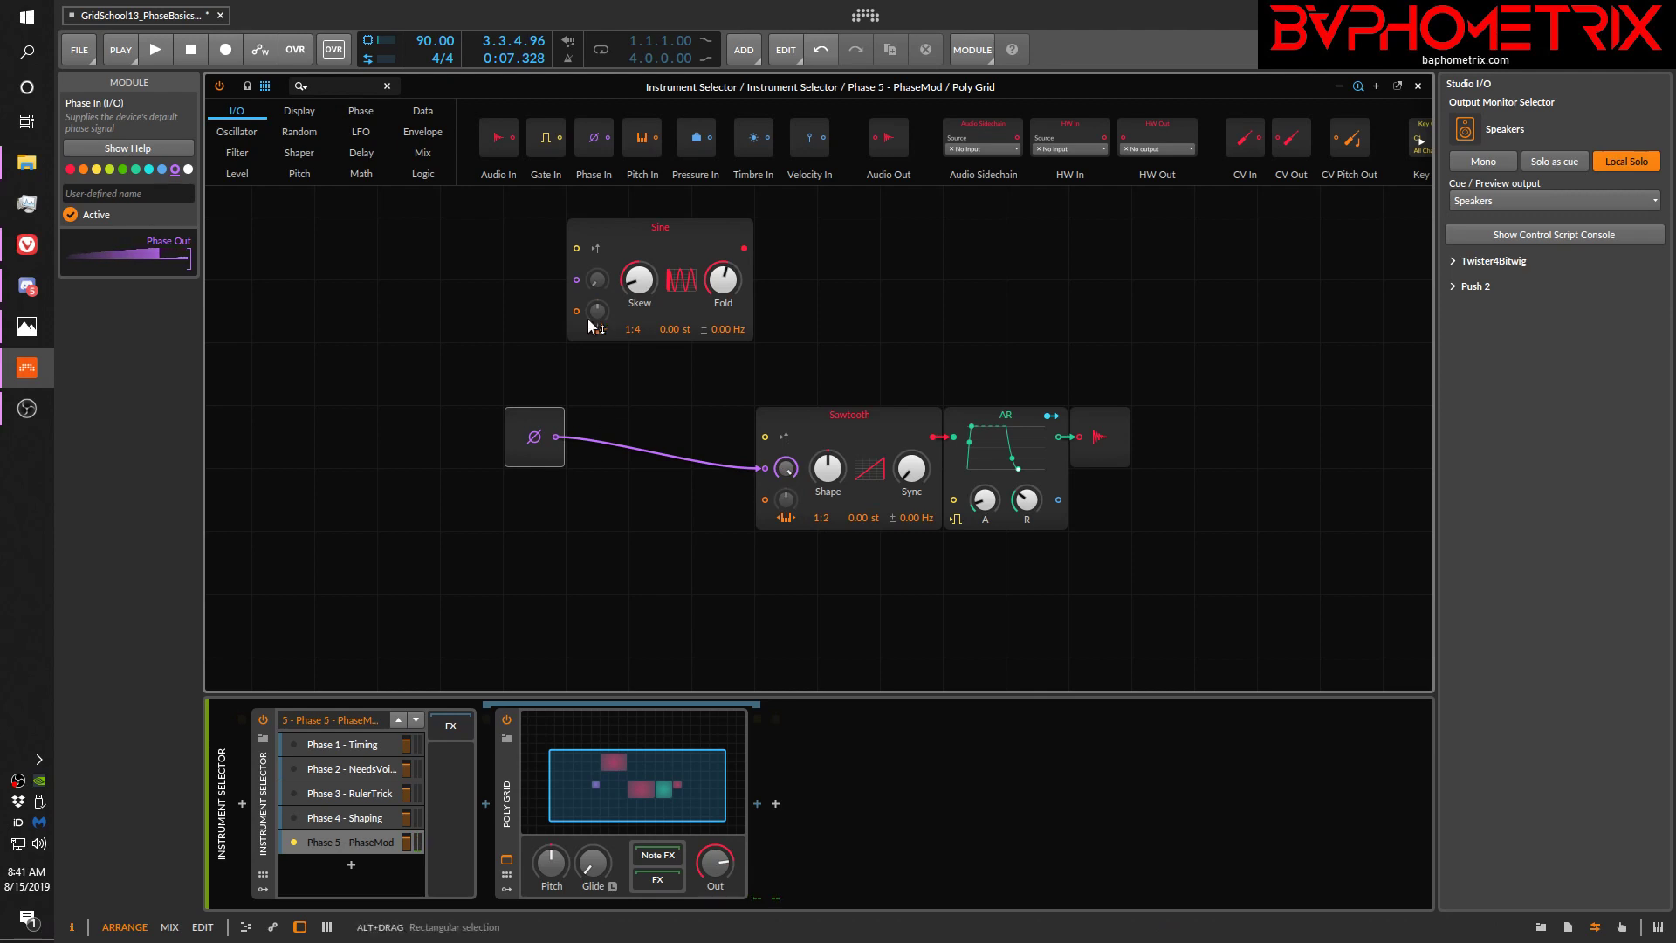
# Step: Insert a Ø Bend module between Phase In and the Sawtooth, and bend its curve into a steep late rise
pyautogui.click(365, 112)
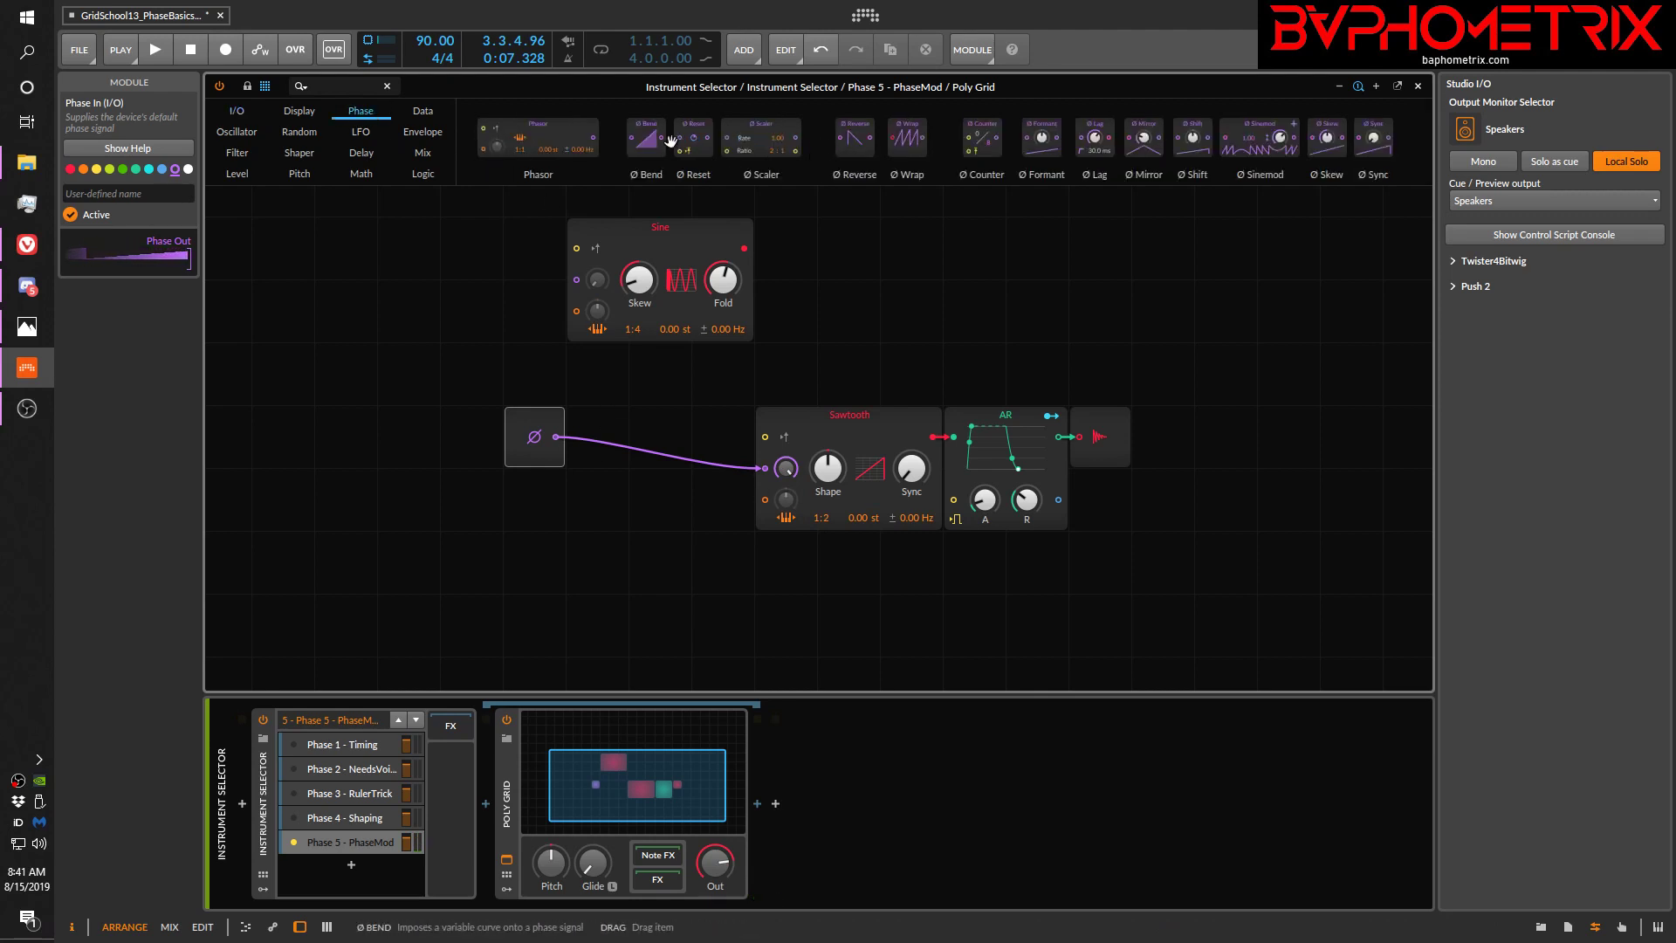
pyautogui.moveTo(658, 141); pyautogui.dragTo(559, 439)
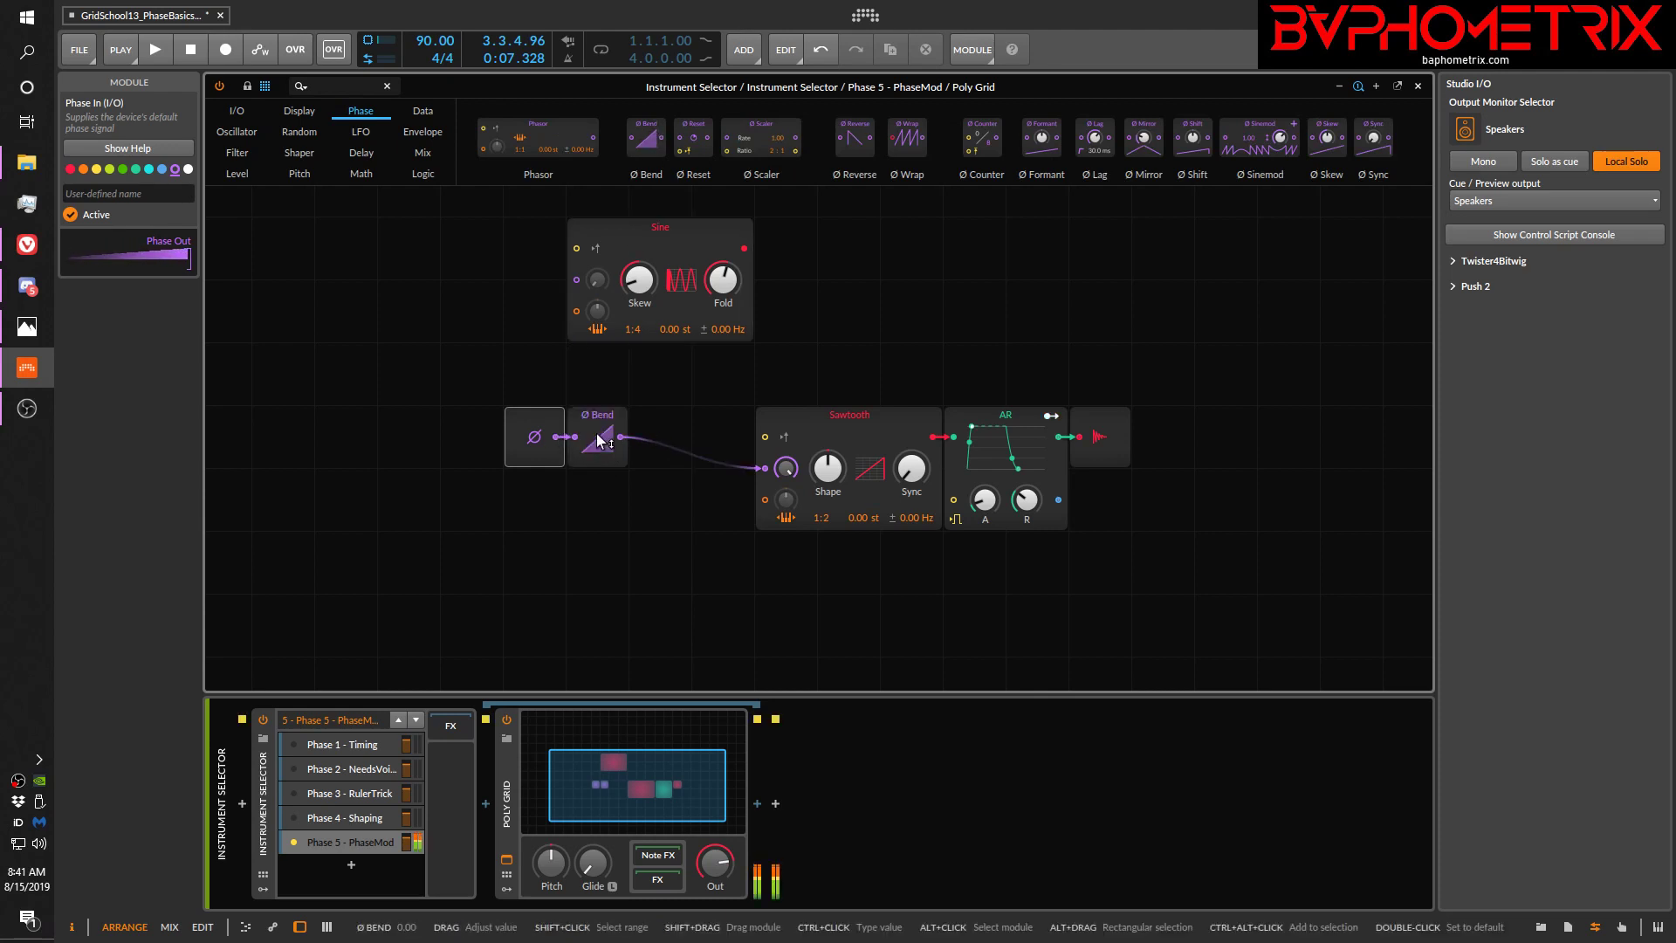
pyautogui.moveTo(600, 439); pyautogui.dragTo(601, 439)
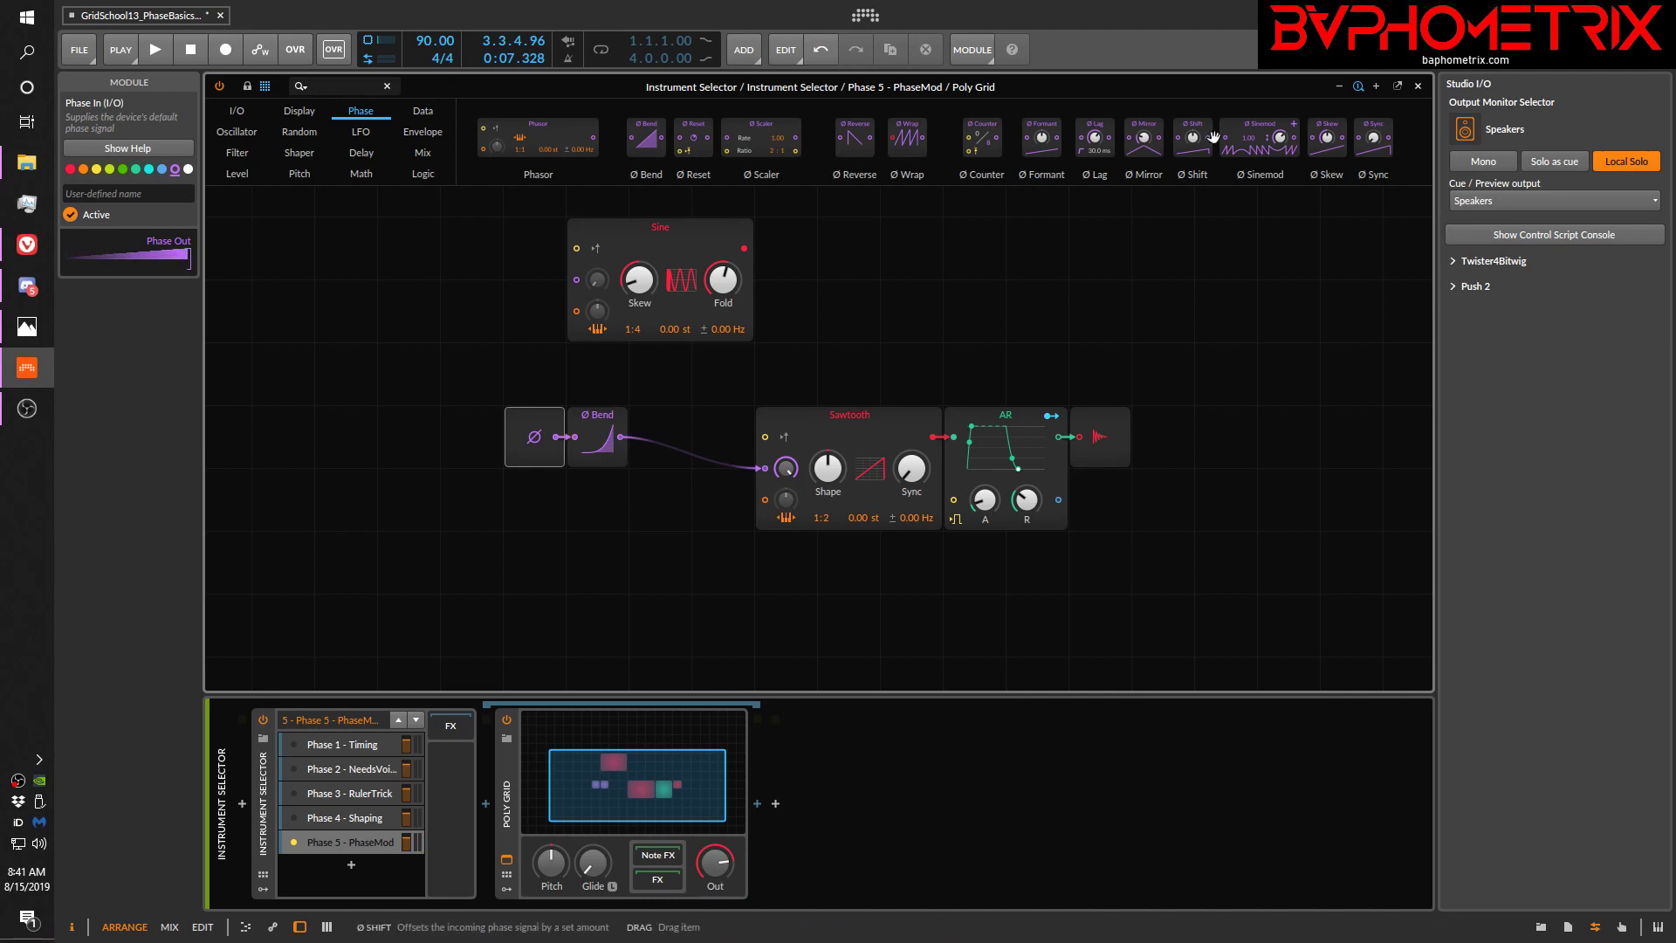
# Step: Replace the Ø Bend with a Ø Sinemod module after Phase In, and adjust the Ø Sinemod amount
pyautogui.moveTo(1252, 137)
pyautogui.mouseDown()
pyautogui.moveTo(943, 249)
pyautogui.moveTo(574, 441)
pyautogui.mouseUp()
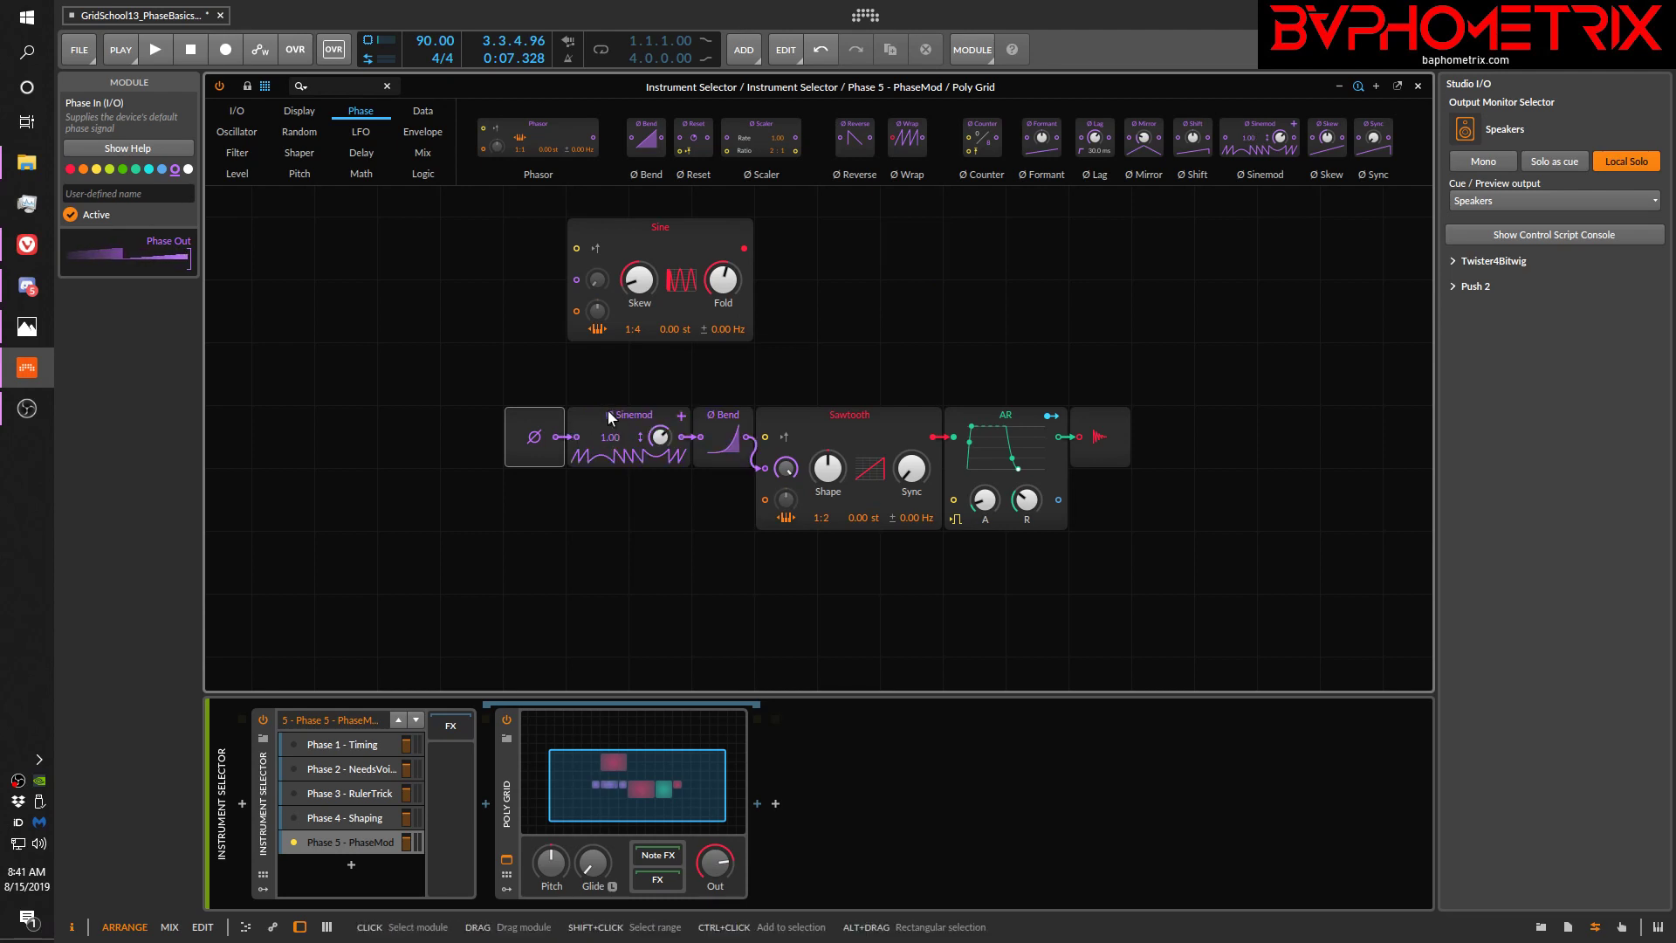
pyautogui.click(732, 421)
pyautogui.press('Delete')
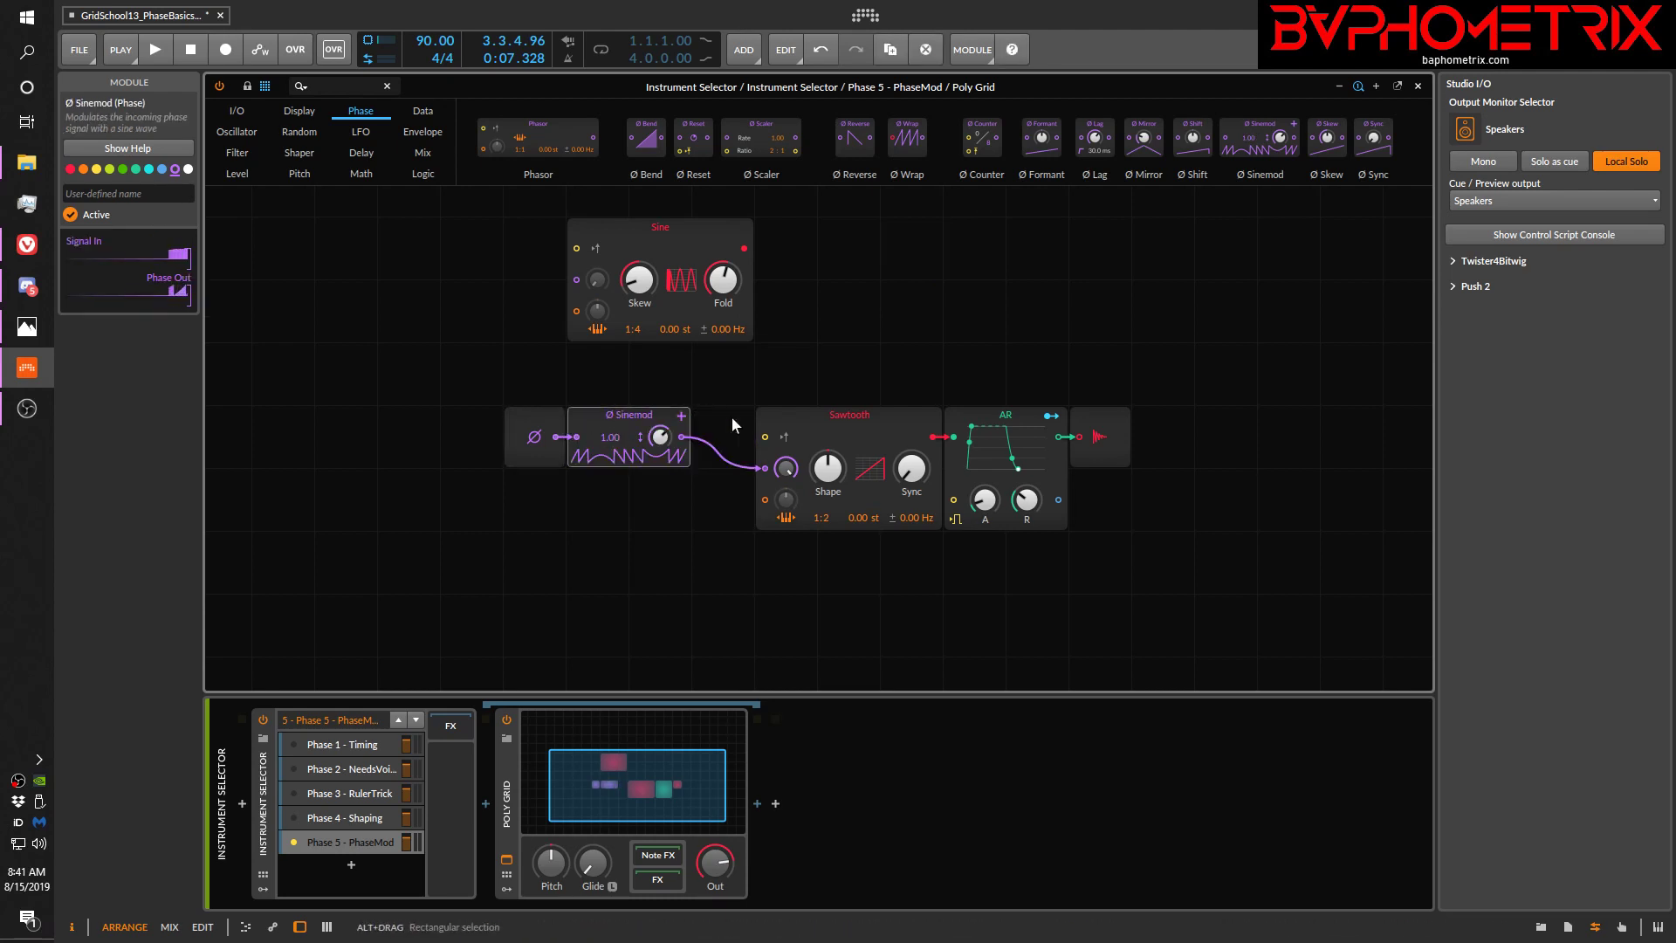
pyautogui.moveTo(660, 436); pyautogui.dragTo(660, 310)
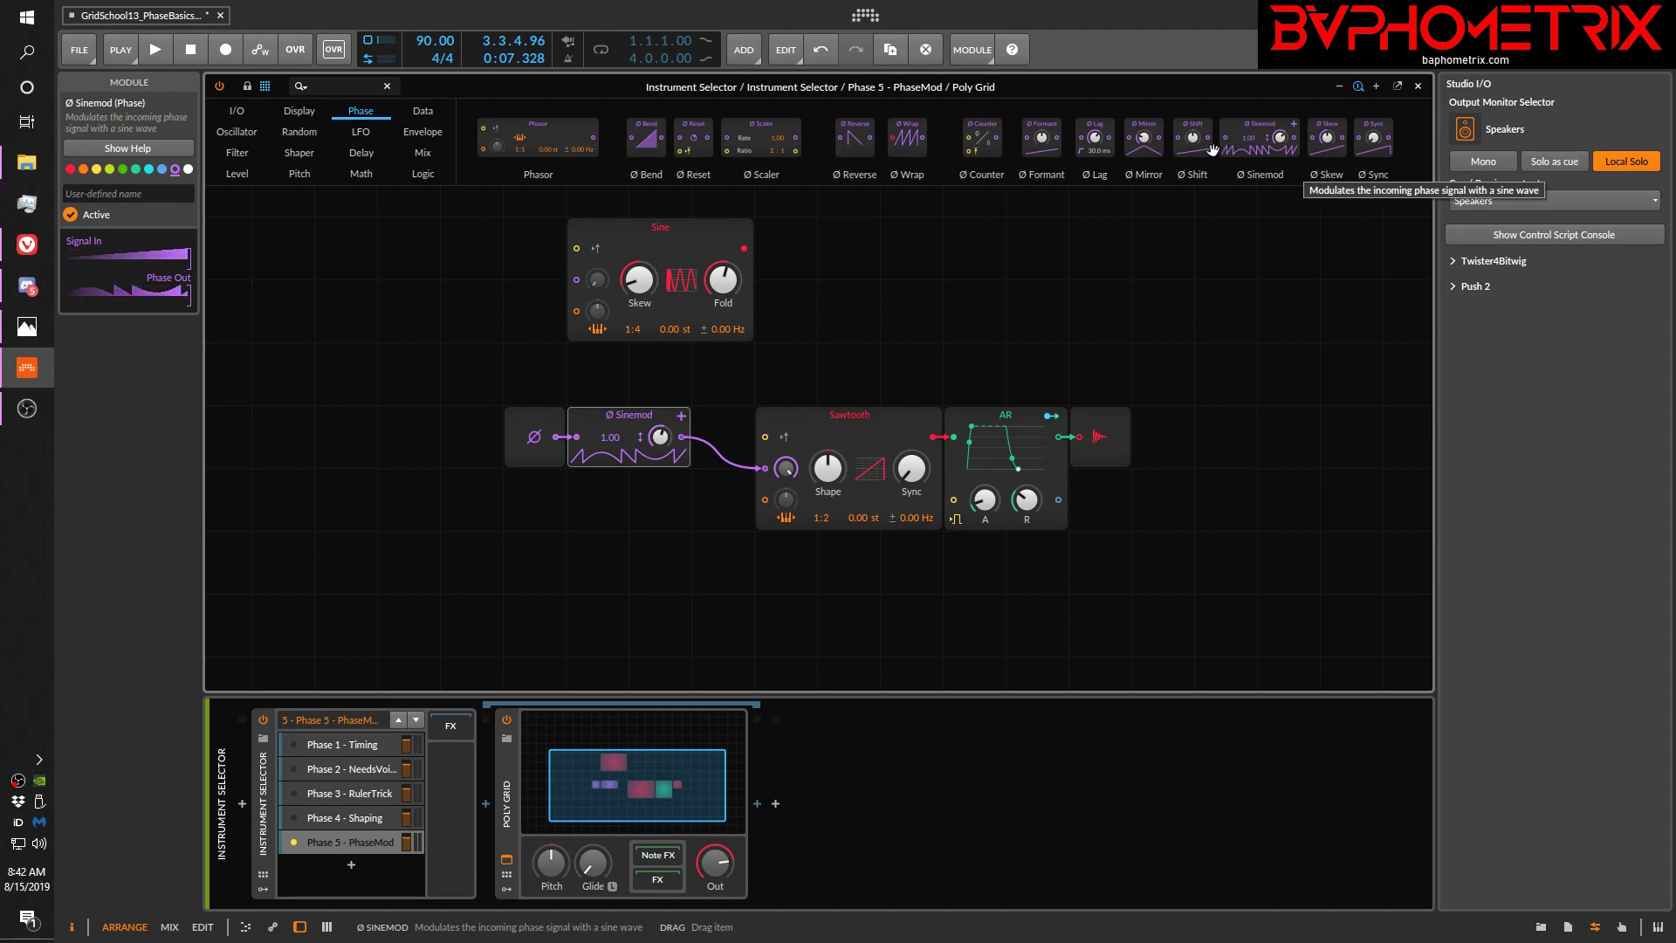
pyautogui.click(427, 112)
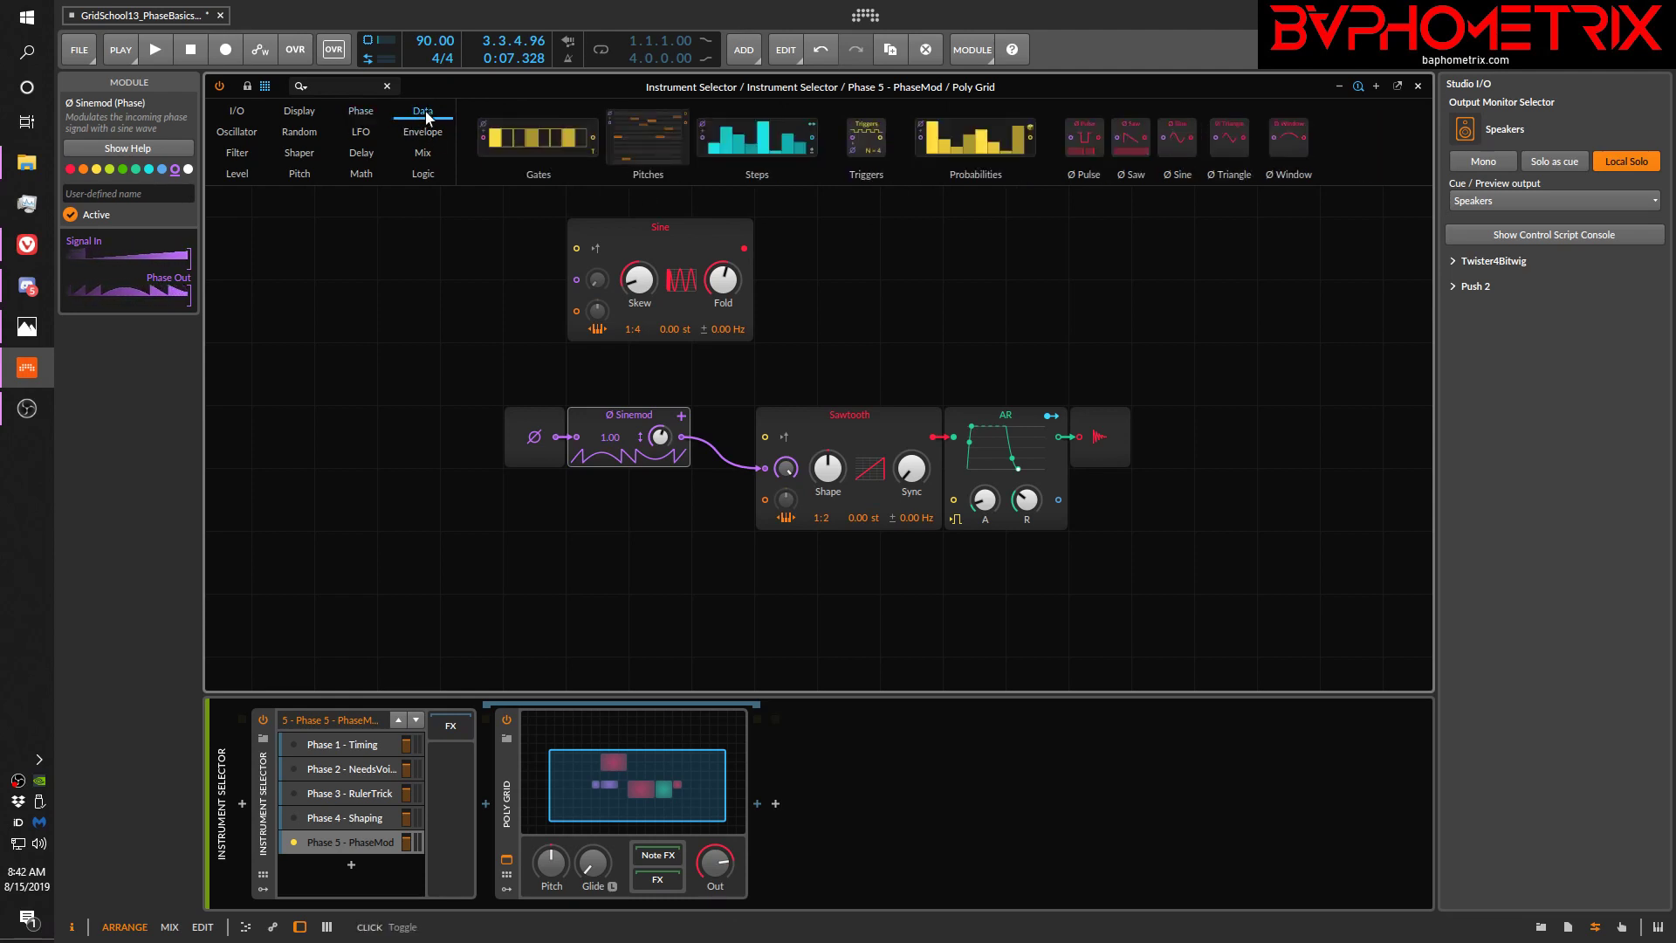
pyautogui.click(367, 115)
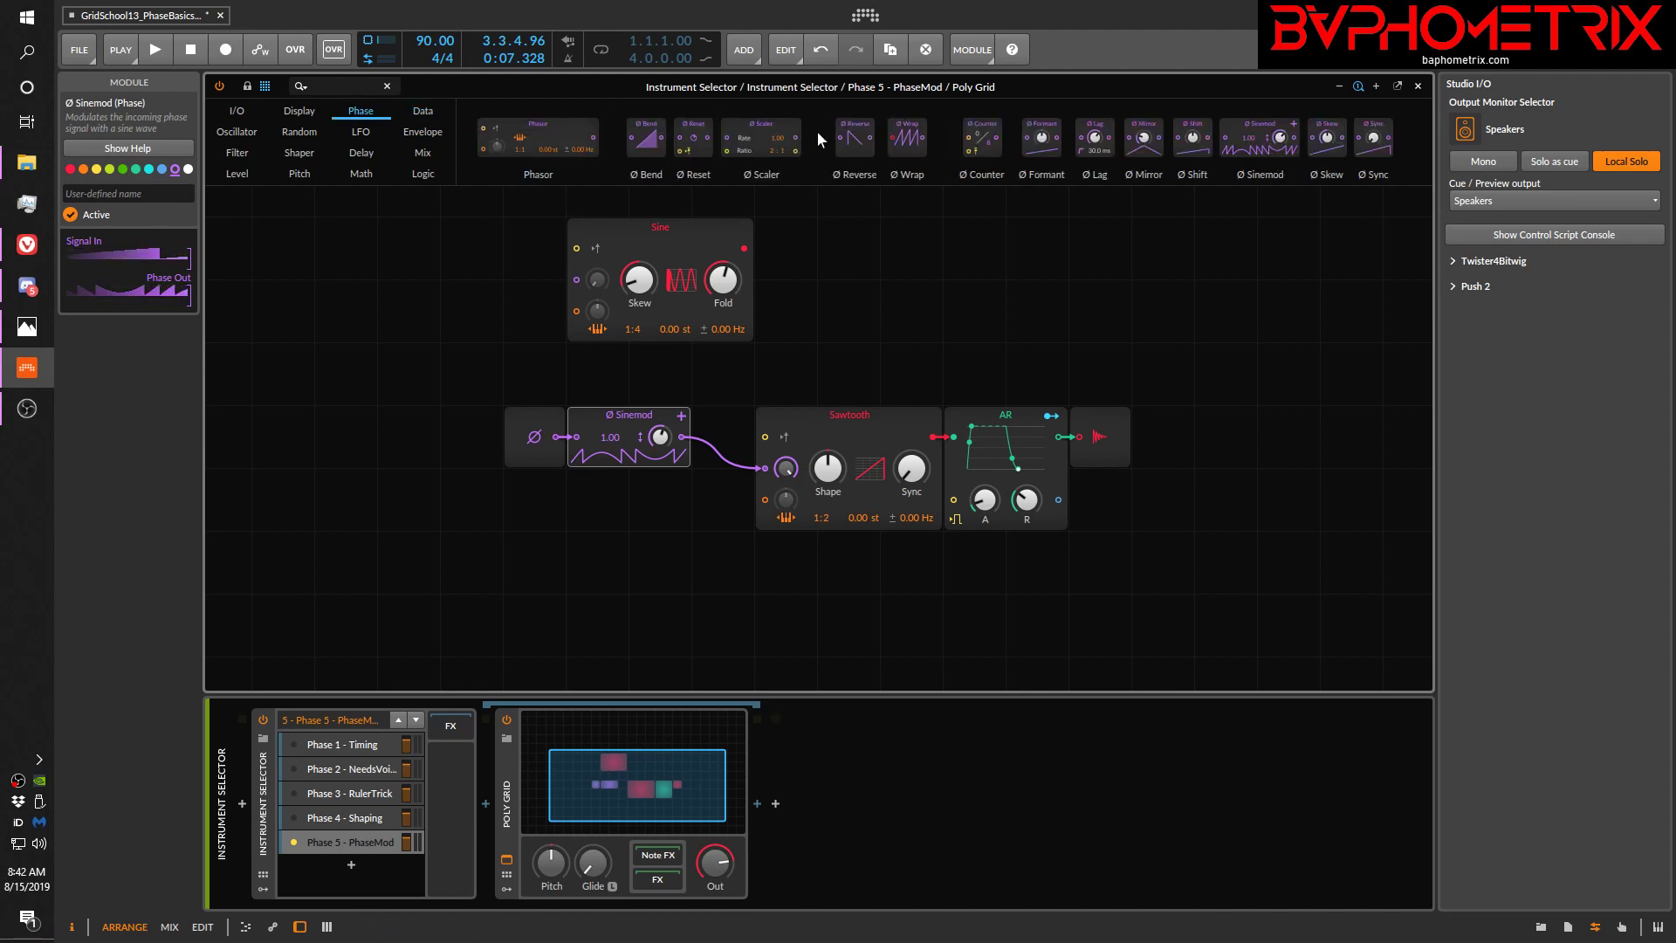
pyautogui.click(422, 116)
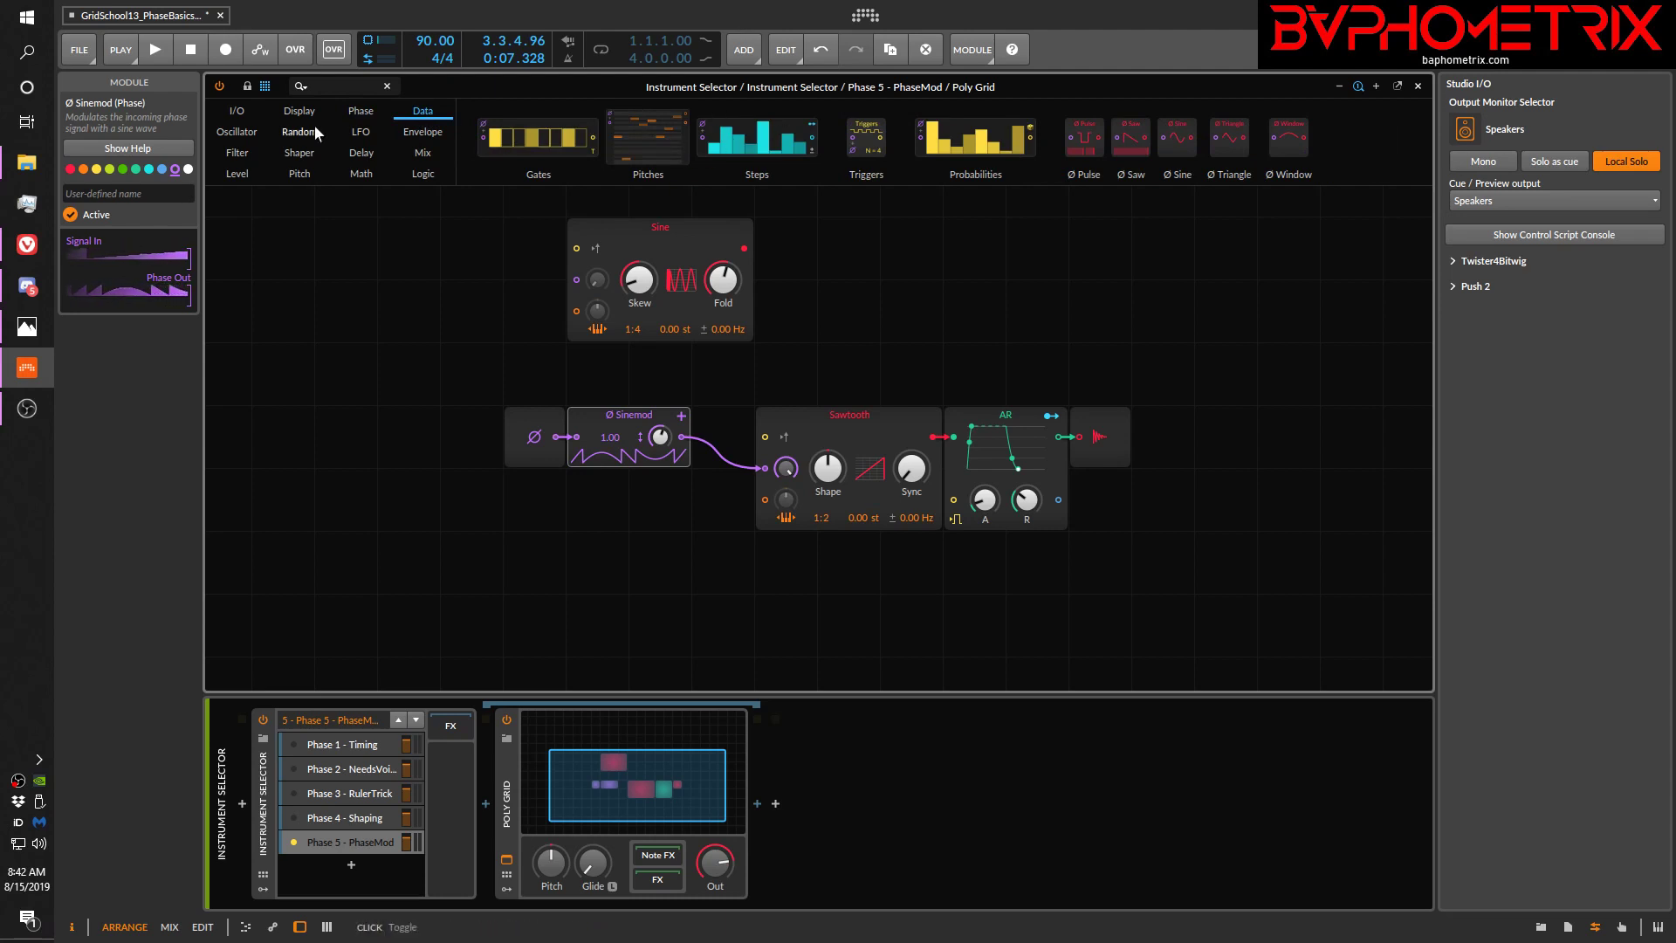
pyautogui.click(371, 115)
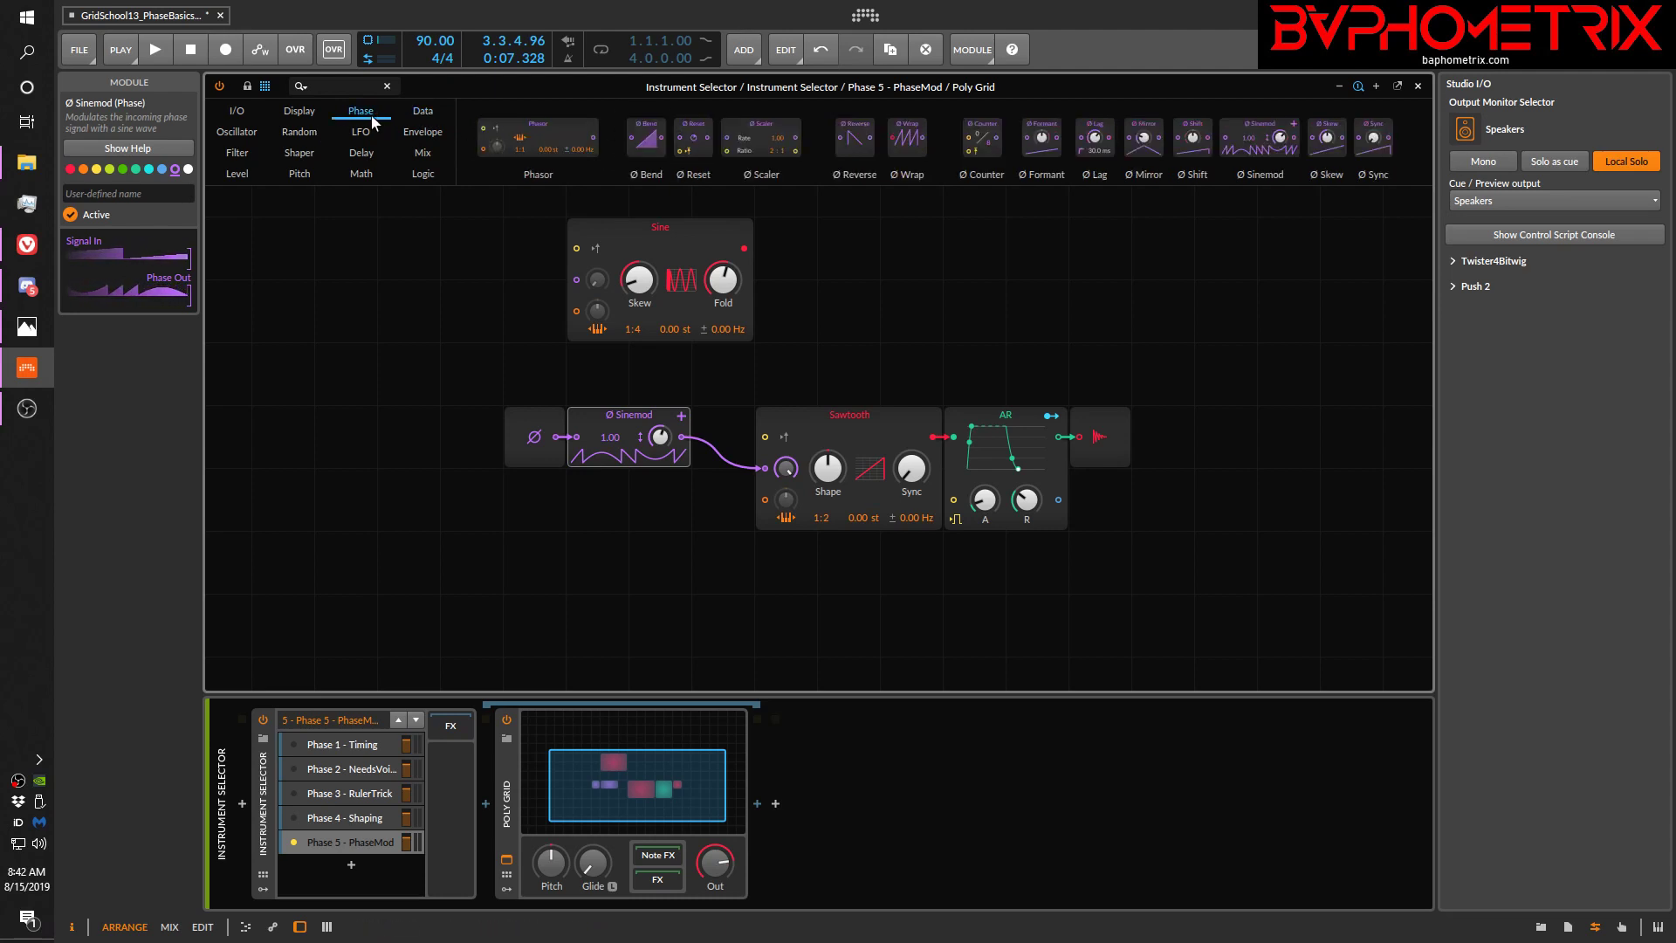
pyautogui.click(423, 117)
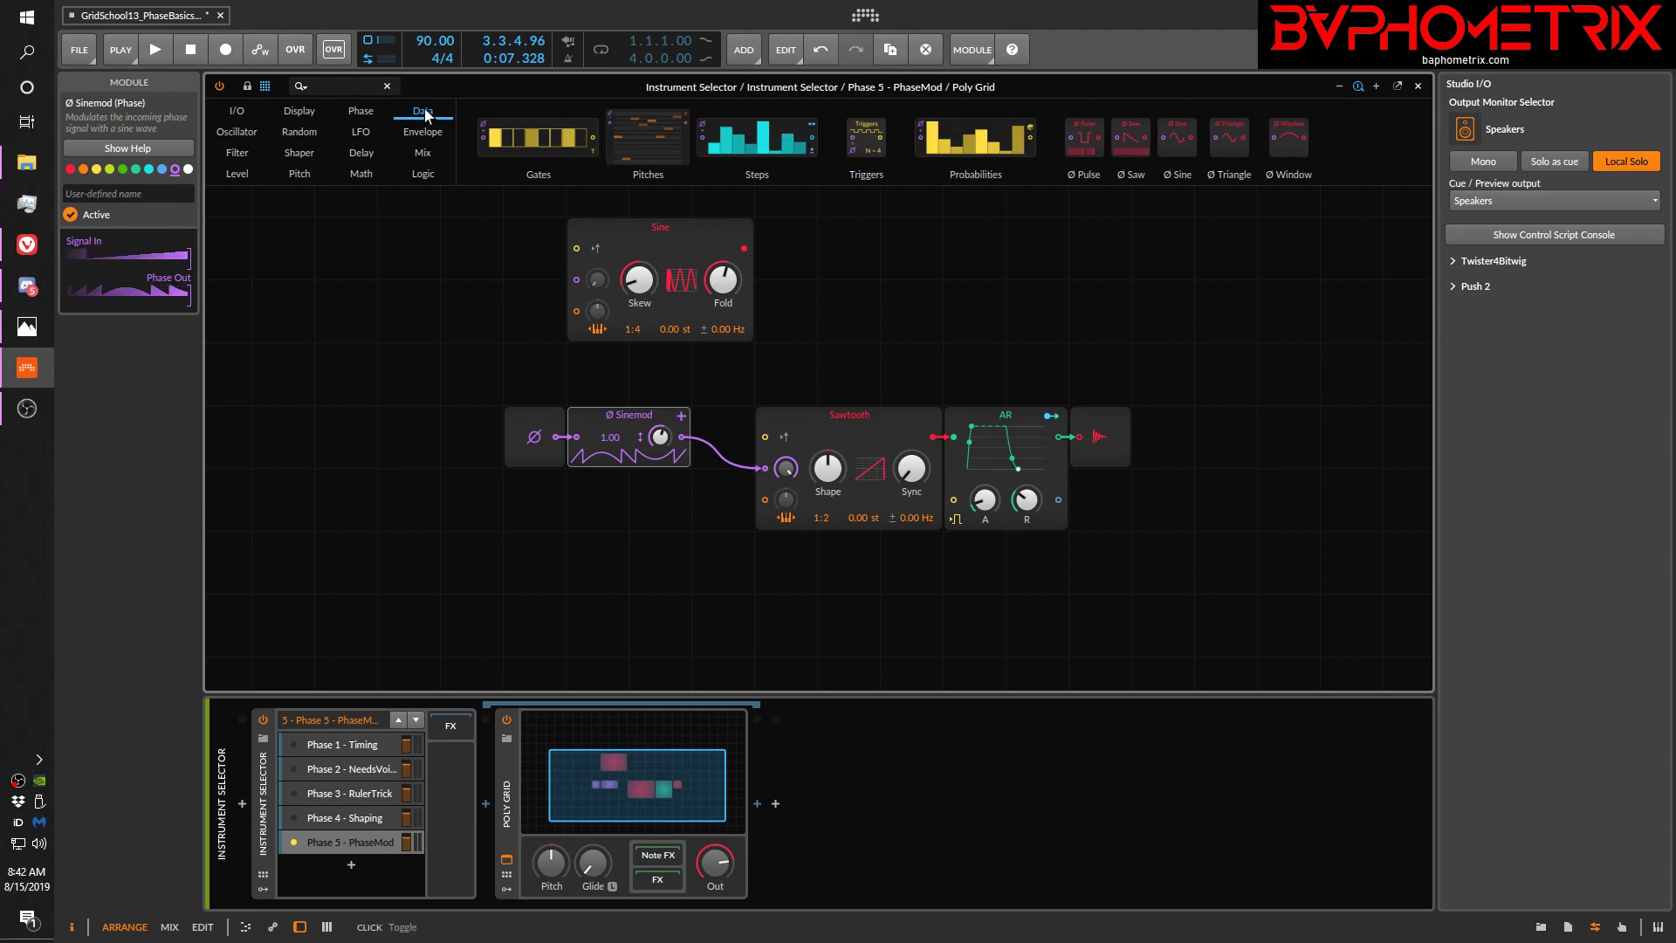
pyautogui.click(361, 117)
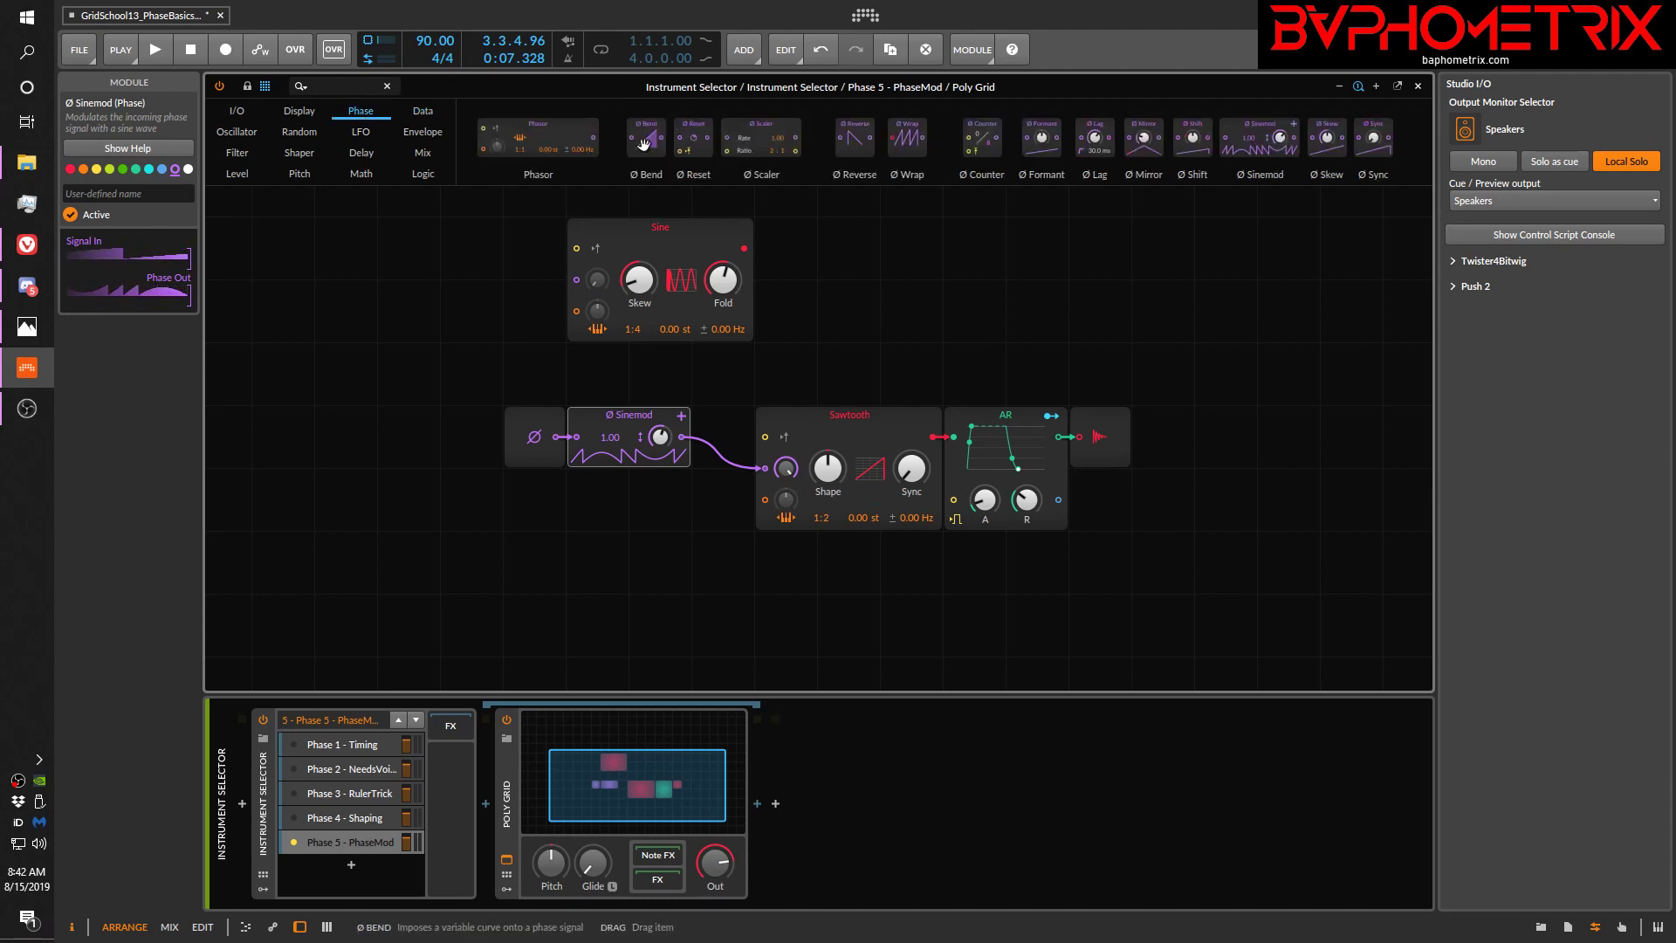